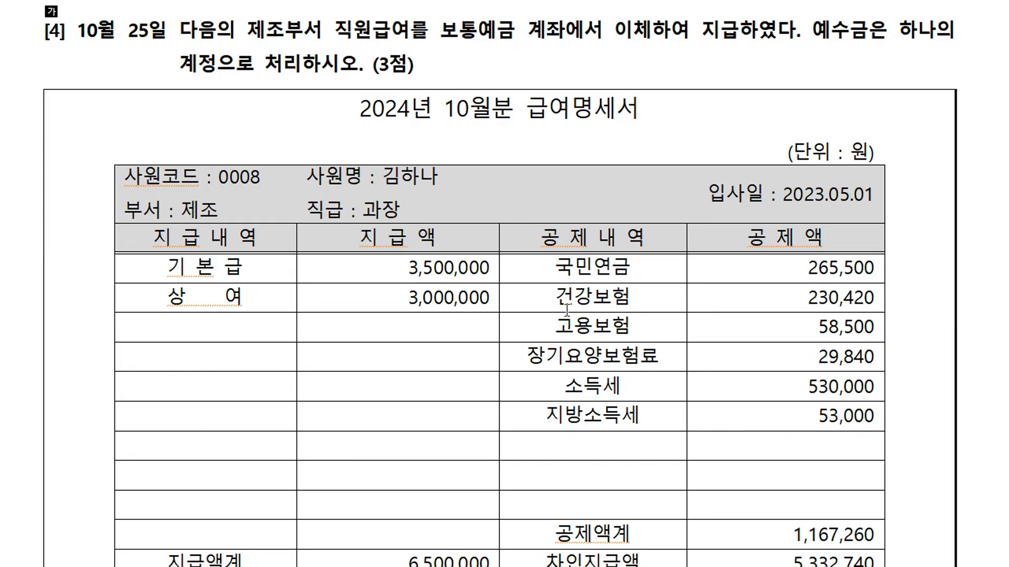
# Step: Reduce the row heights of the inner payslip table in question 4 to make it more compact
pyautogui.scroll(-5, 567, 310)
pyautogui.scroll(2, 558, 343)
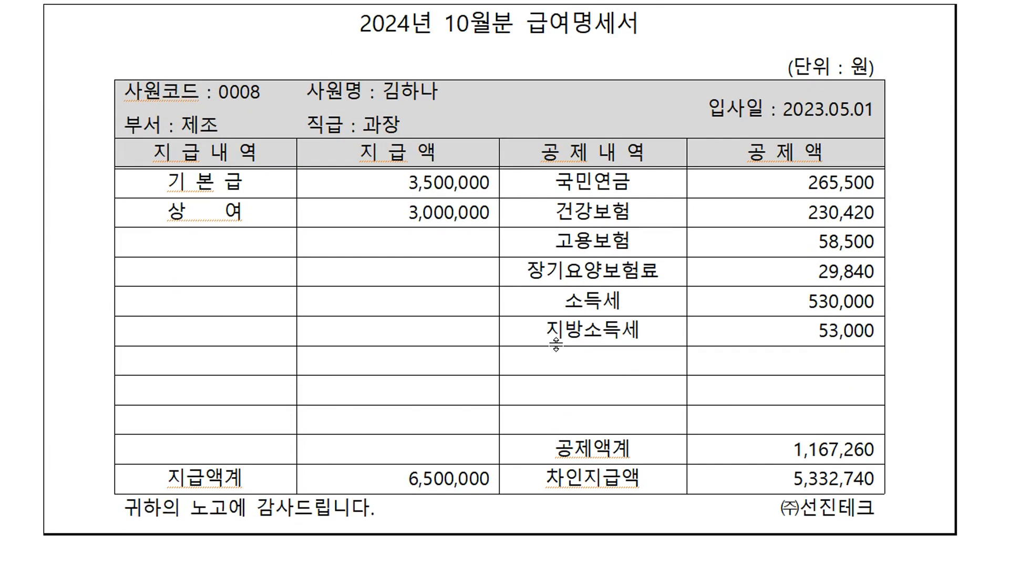
pyautogui.moveTo(153, 112); pyautogui.dragTo(784, 509)
pyautogui.hotkey('ctrl', 'Up')
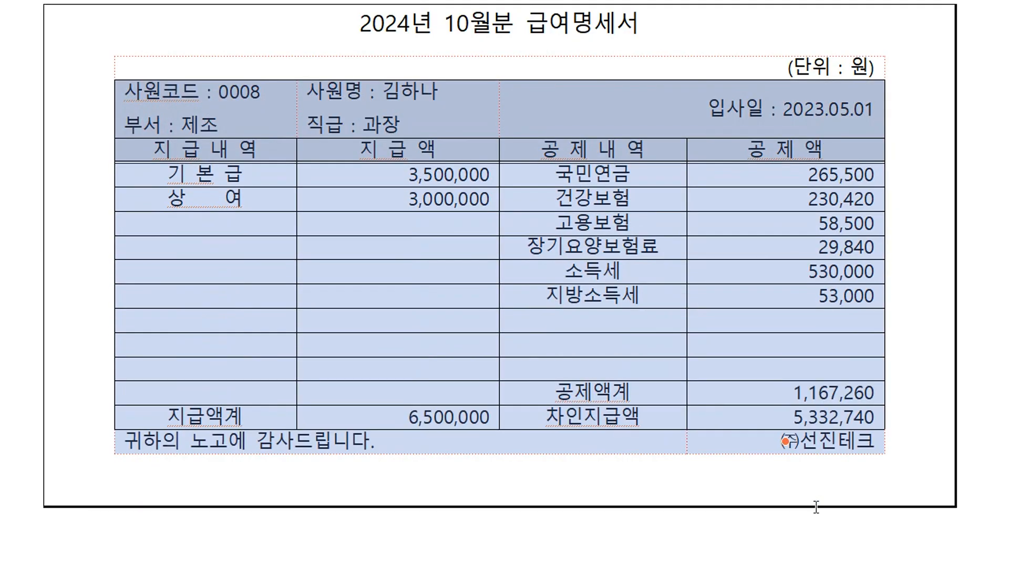
# Step: Shrink the height of the outer payslip frame so it fits closely around the inner table
pyautogui.click(67, 381)
pyautogui.press('F5')
pyautogui.hotkey('ctrl', 'Up')
pyautogui.hotkey('ctrl', 'Up')
pyautogui.hotkey('ctrl', 'Up')
pyautogui.hotkey('ctrl', 'Up')
pyautogui.hotkey('ctrl', 'Up')
pyautogui.hotkey('ctrl', 'Up')
pyautogui.hotkey('ctrl', 'Up')
pyautogui.hotkey('ctrl', 'Up')
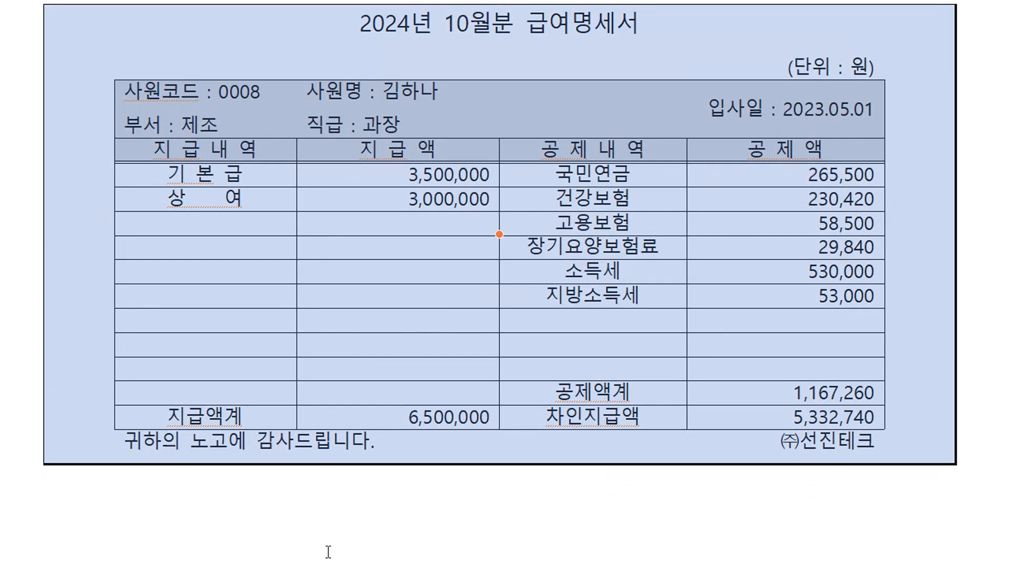
# Step: Insert the blank red journal entry template below the payslip and enter 임금 6,500,000 on the debit side
pyautogui.click(350, 516)
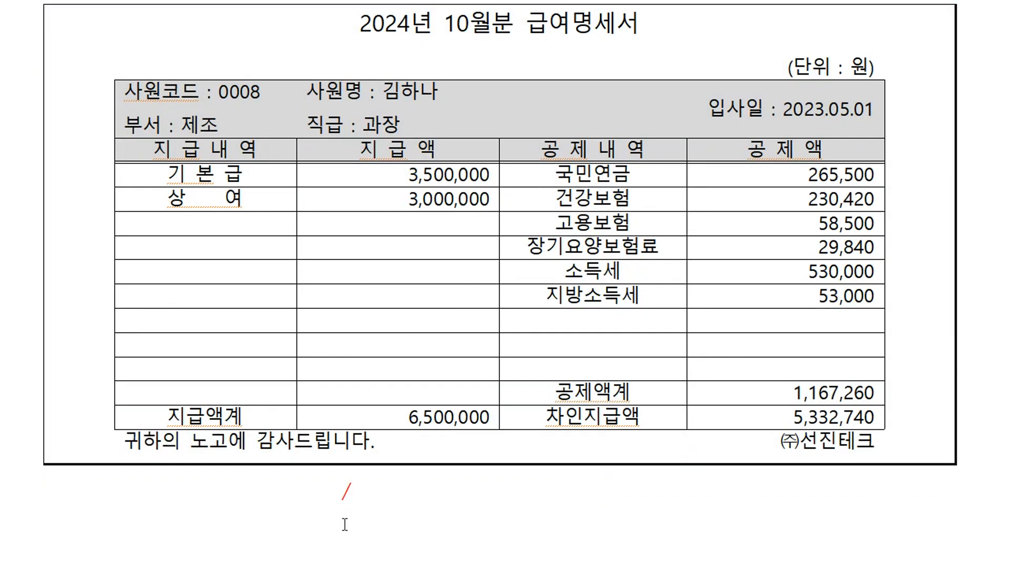
pyautogui.click(297, 496)
pyautogui.write('임금')
pyautogui.write('6')
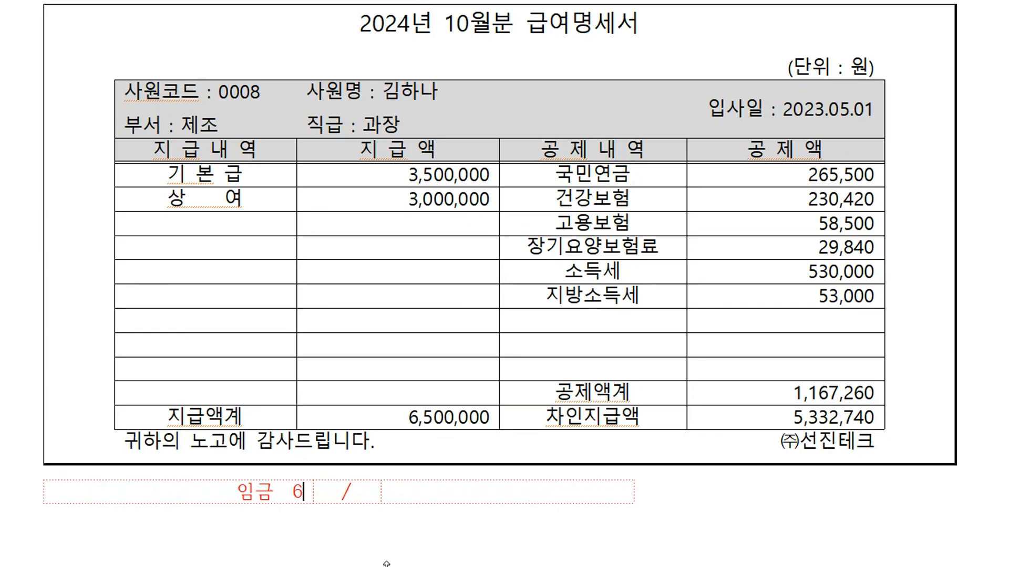
pyautogui.write(',5000')
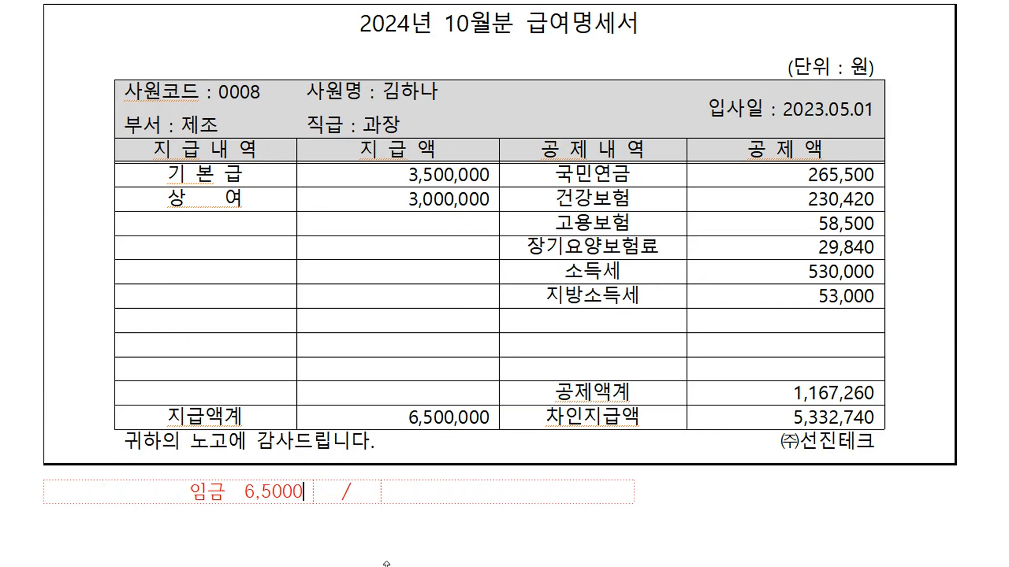
pyautogui.press('BackSpace')
pyautogui.write(',000')
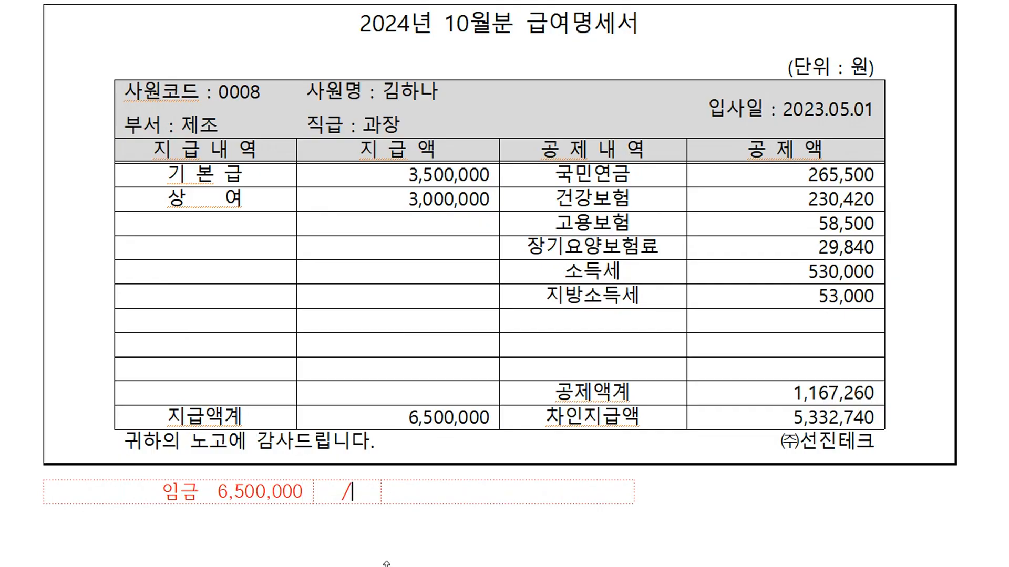
# Step: Enter 예수금 1,167,260 on the credit side of question 4's entry and start a second line there
pyautogui.press('Tab')
pyautogui.moveTo(818, 174); pyautogui.dragTo(826, 294)
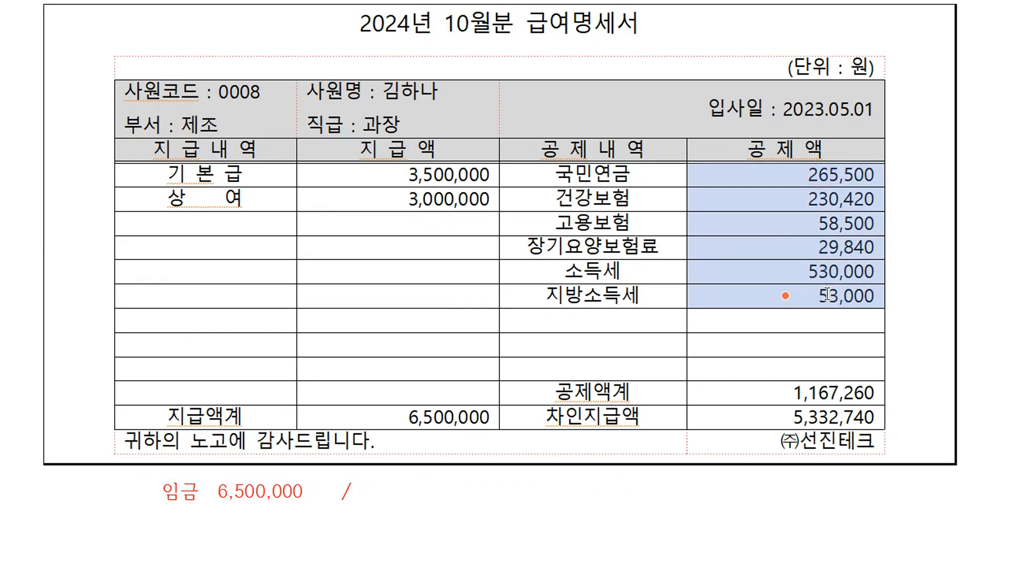
pyautogui.click(806, 392)
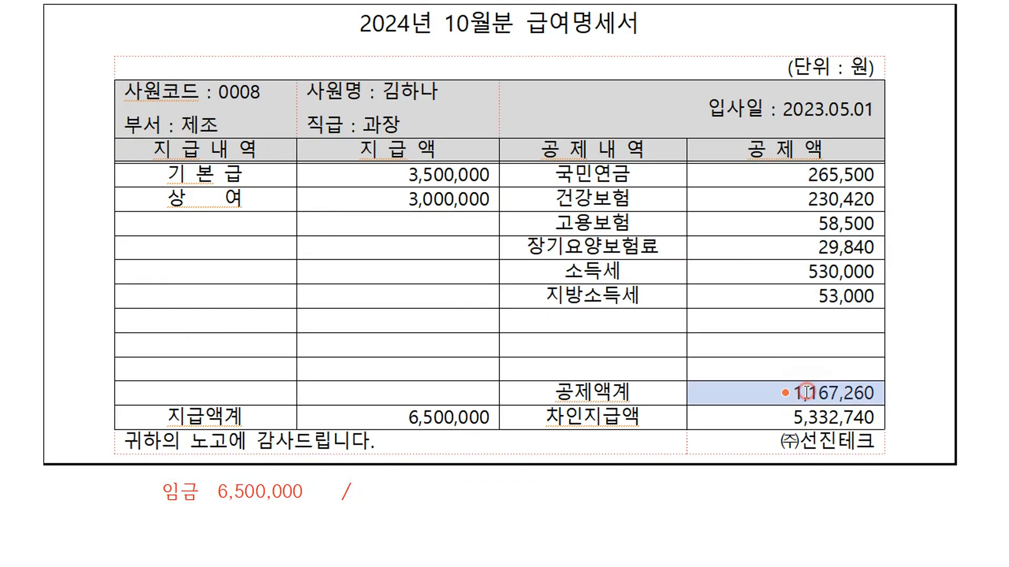
pyautogui.click(372, 489)
pyautogui.write('예숙')
pyautogui.write('금')
pyautogui.press('Right')
pyautogui.write('1,167,260')
pyautogui.press('Return')
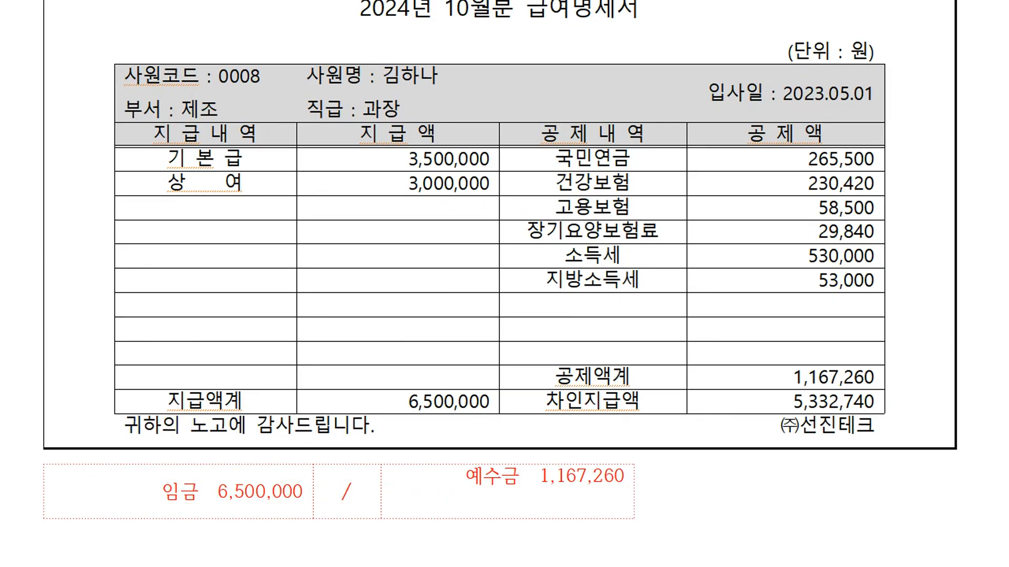
# Step: Add 보통예금 5,332,740 as the second credit line of question 4's journal entry
pyautogui.scroll(6, 482, 396)
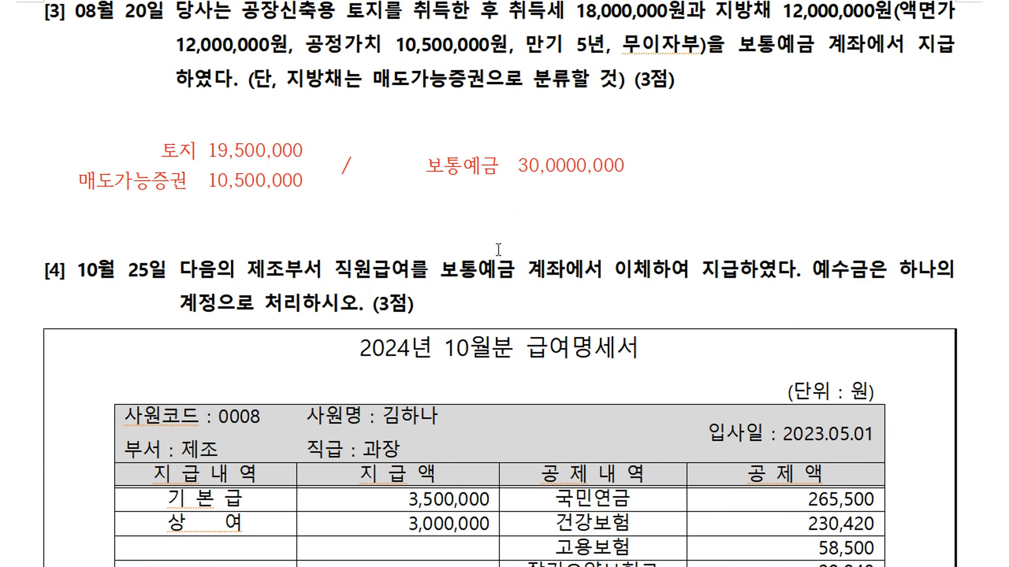
pyautogui.scroll(-6, 562, 309)
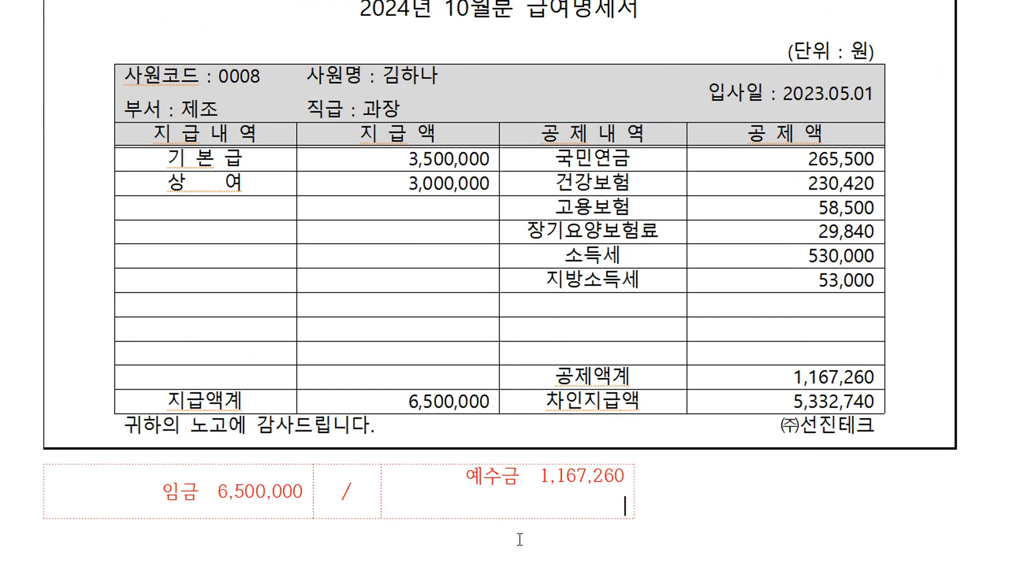
pyautogui.write('보통')
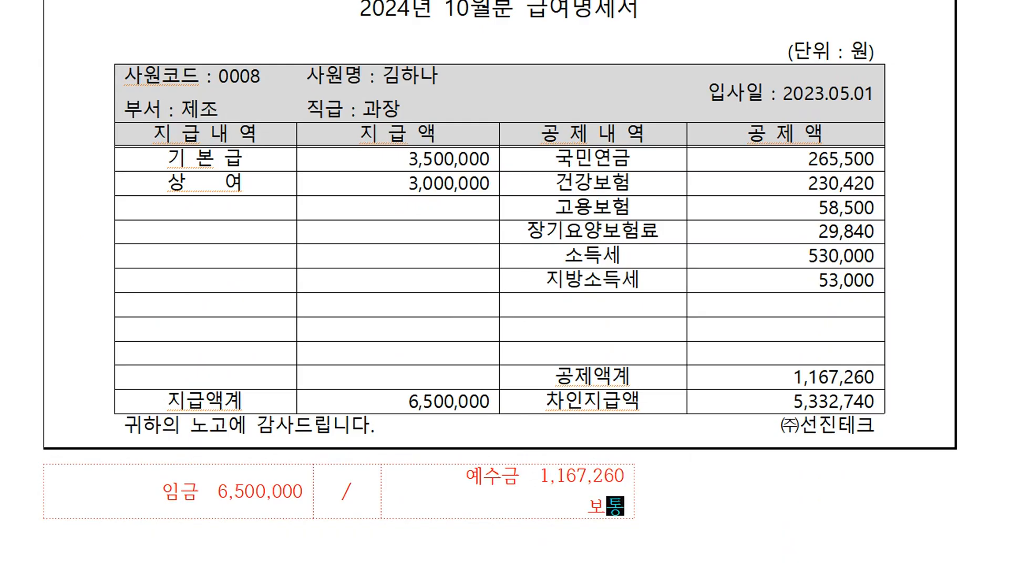
pyautogui.write('예금')
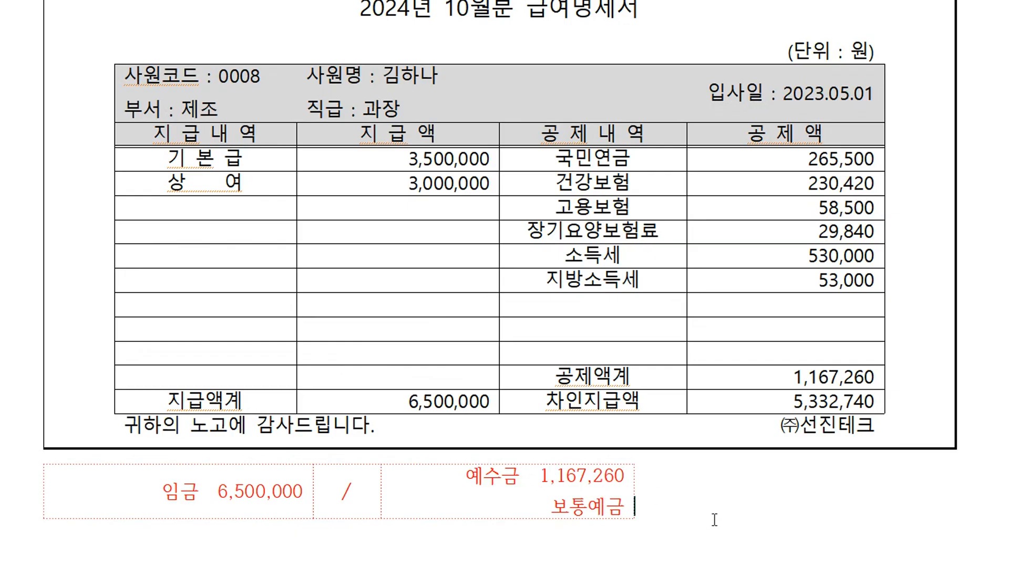
pyautogui.write(' 5')
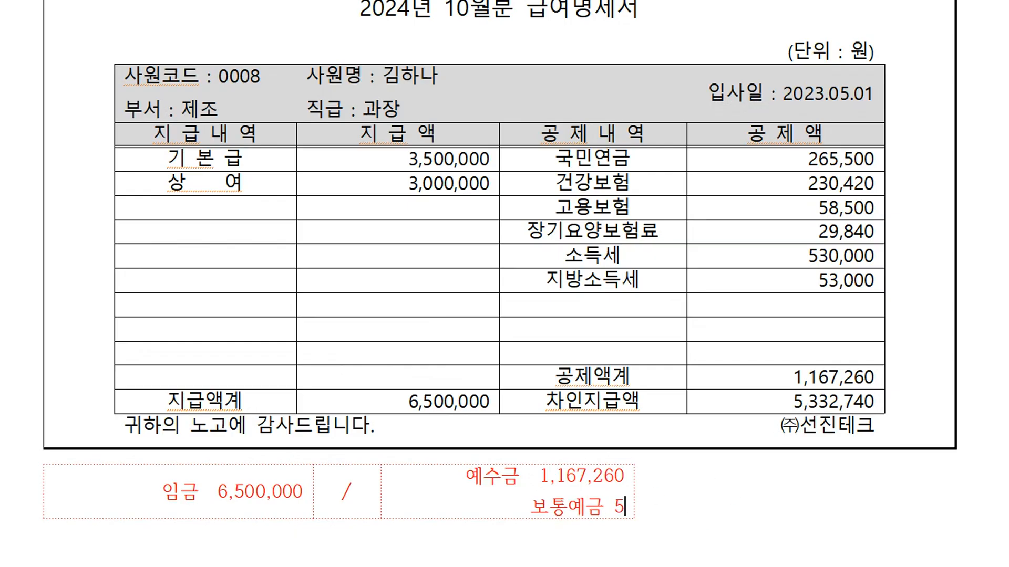
pyautogui.write(',3')
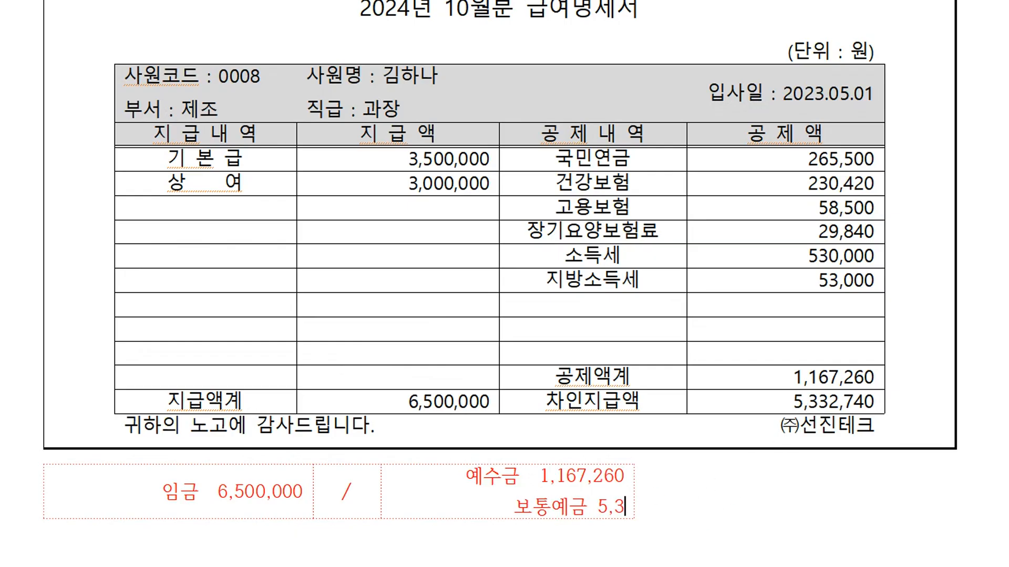
pyautogui.write('32,740')
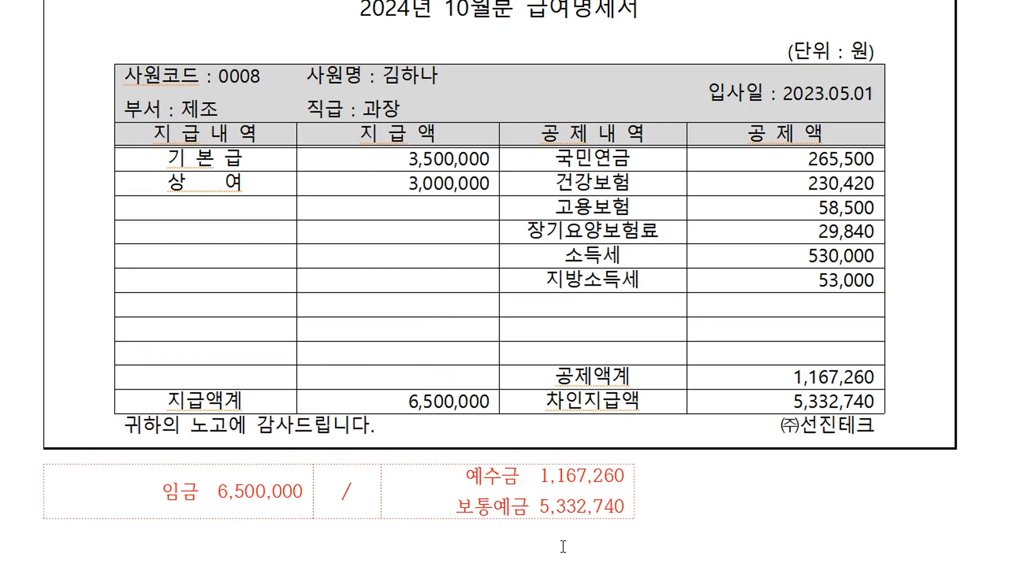
# Step: Read question 5 with its tax invoice and paste the blank journal entry template below the invoice
pyautogui.scroll(-5, 585, 542)
pyautogui.scroll(-15, 624, 470)
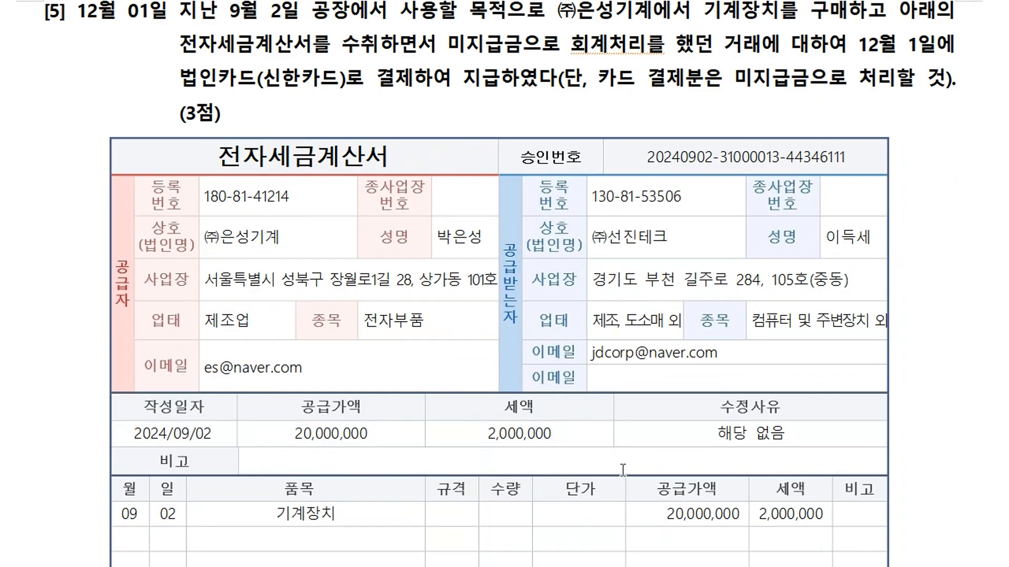
pyautogui.scroll(1, 623, 470)
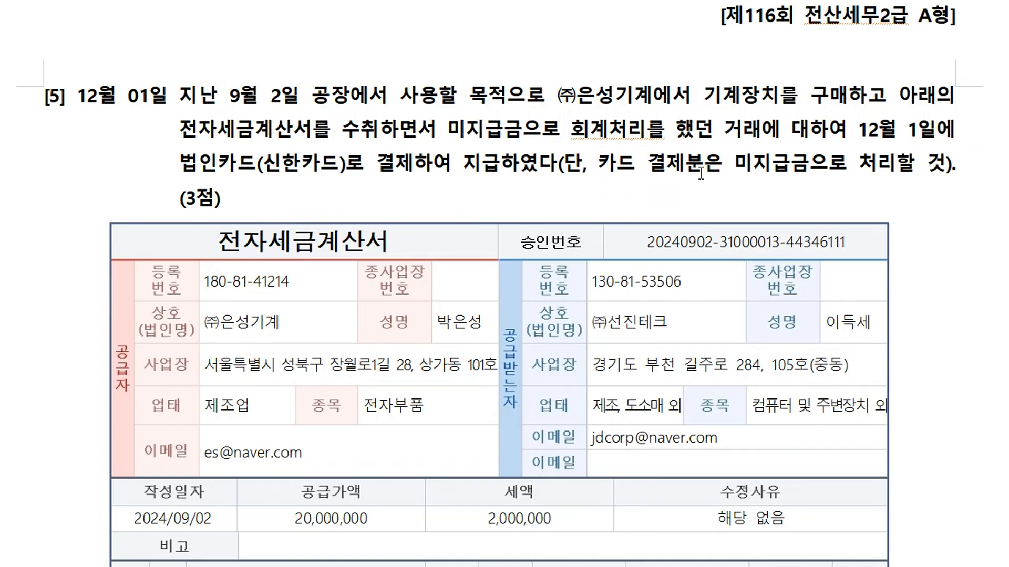
pyautogui.scroll(-5, 581, 225)
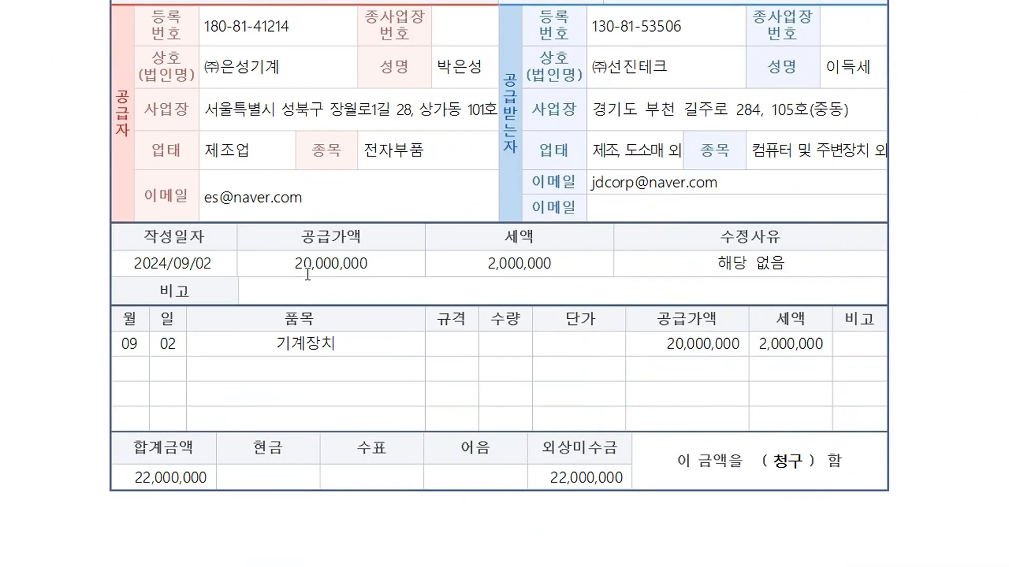
pyautogui.scroll(7, 573, 467)
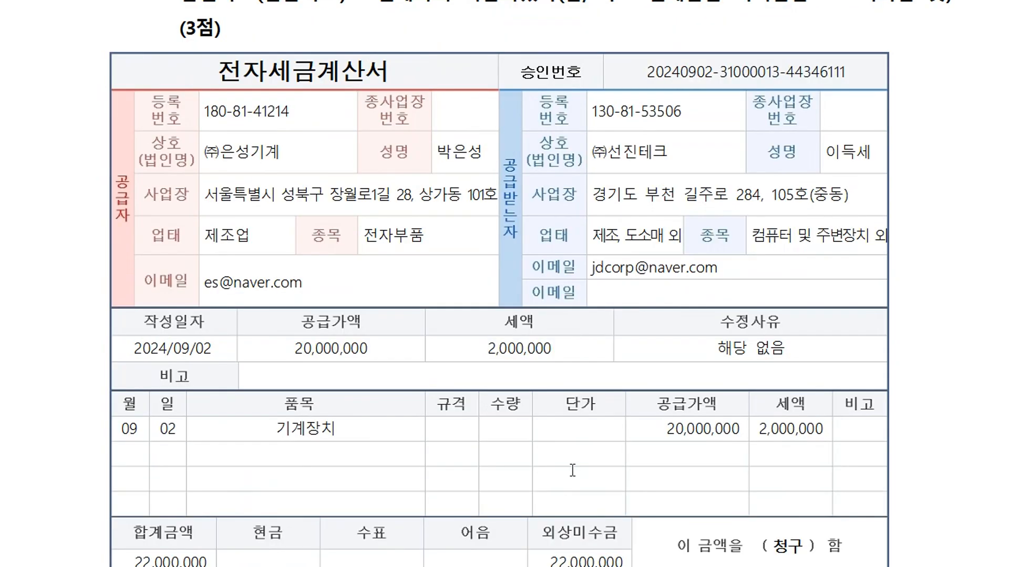
pyautogui.scroll(-2, 573, 463)
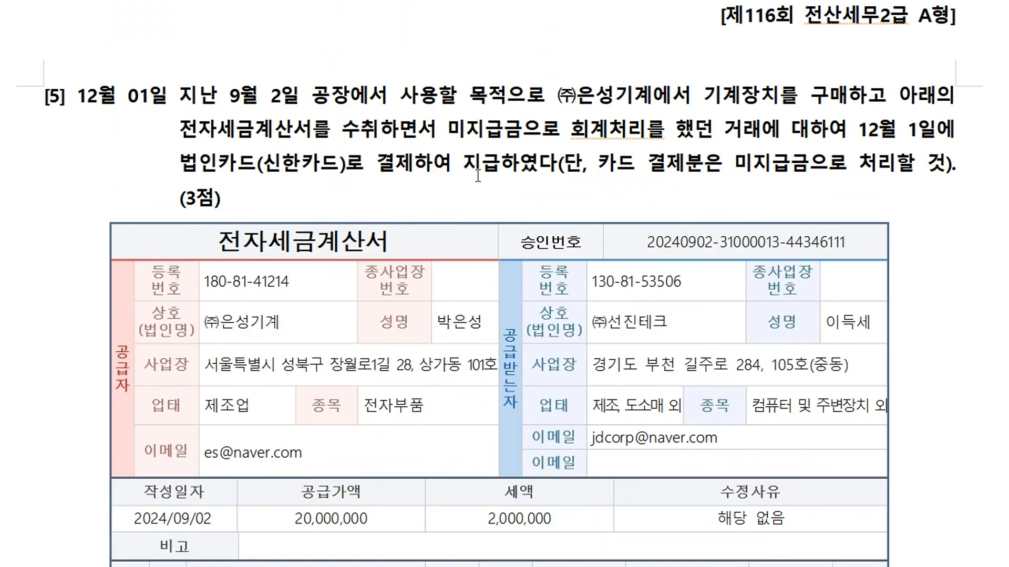
pyautogui.scroll(-8, 428, 198)
pyautogui.click(320, 379)
pyautogui.hotkey('ctrl', 'v')
pyautogui.click(284, 384)
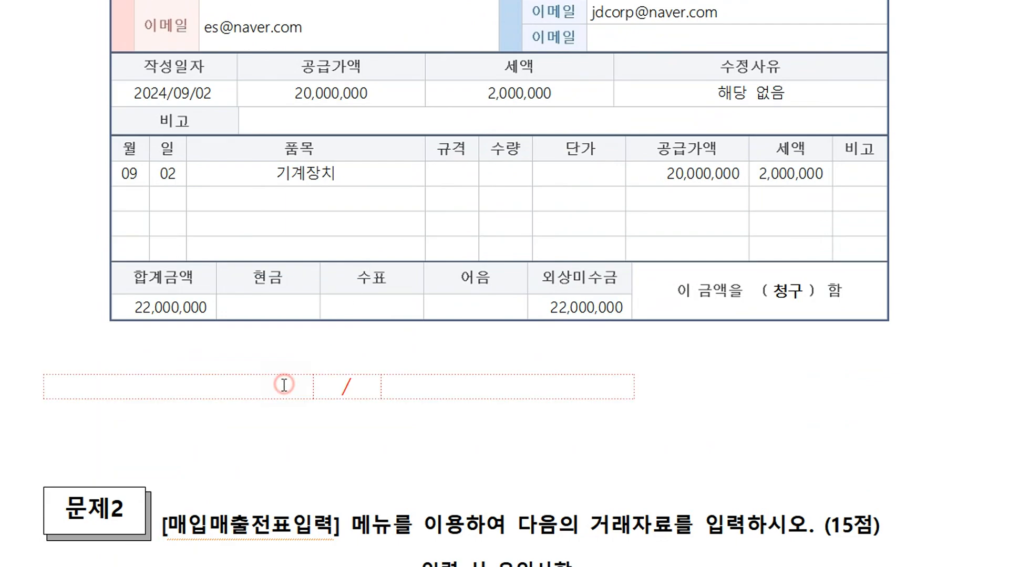
pyautogui.click(427, 386)
pyautogui.write('보통예금')
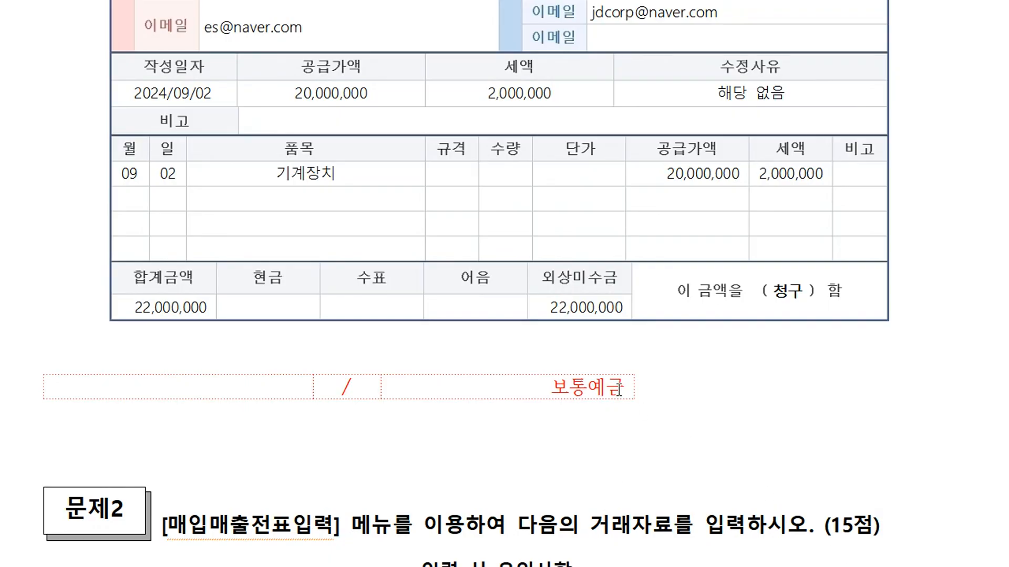
pyautogui.press('BackSpace')
pyautogui.press('BackSpace')
pyautogui.press('BackSpace')
pyautogui.press('BackSpace')
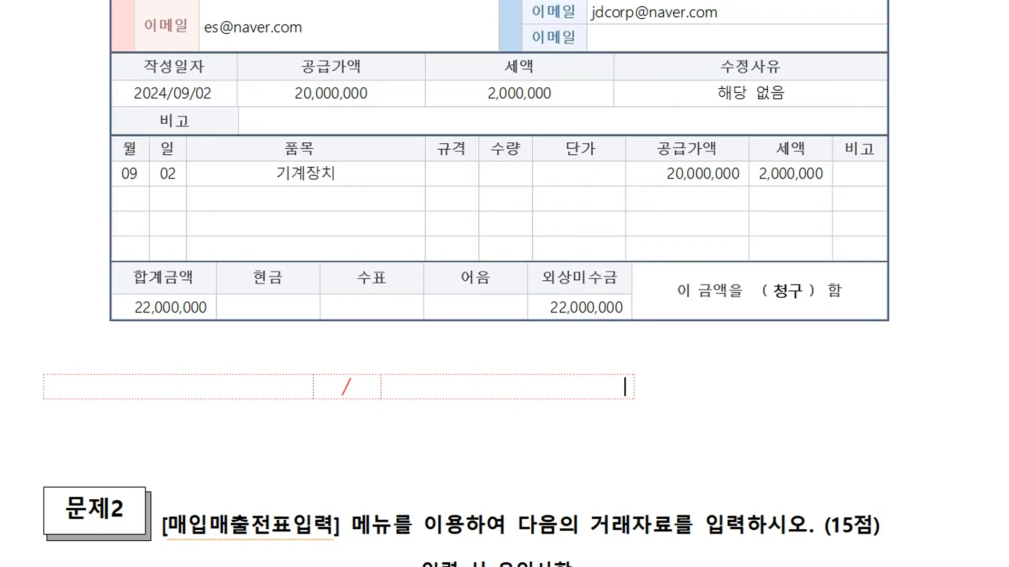
# Step: Recheck the card payment wording in question 5 and enter 미지급금 22,000,000 on the credit side of its journal entry
pyautogui.scroll(8, 620, 399)
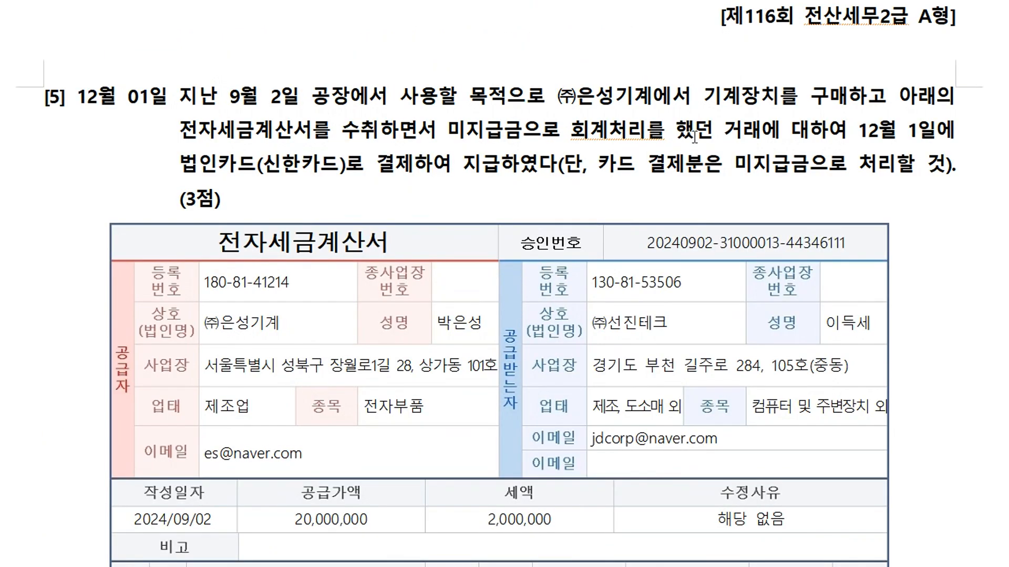
pyautogui.moveTo(179, 161); pyautogui.dragTo(400, 162)
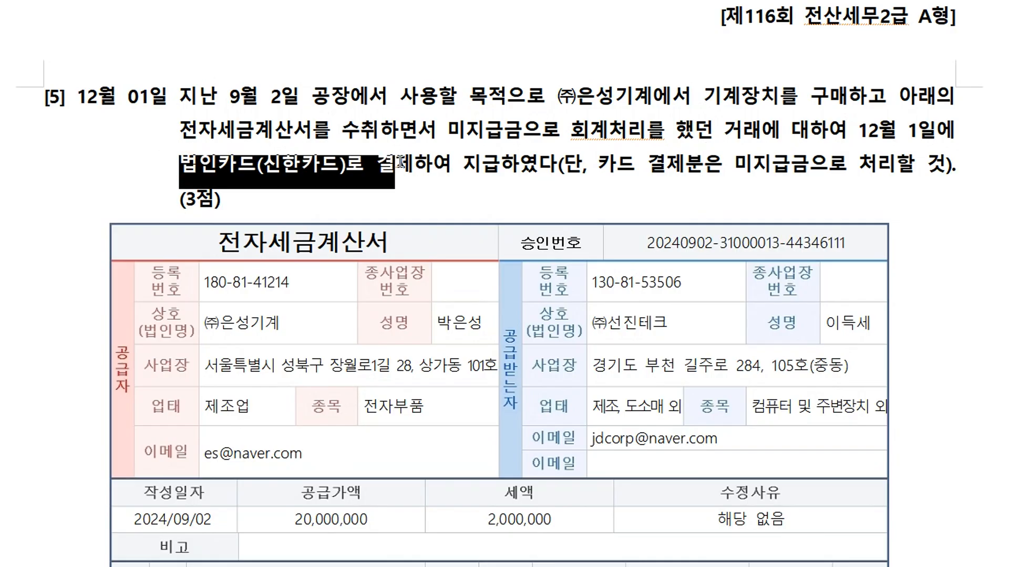
pyautogui.click(384, 196)
pyautogui.scroll(-15, 384, 195)
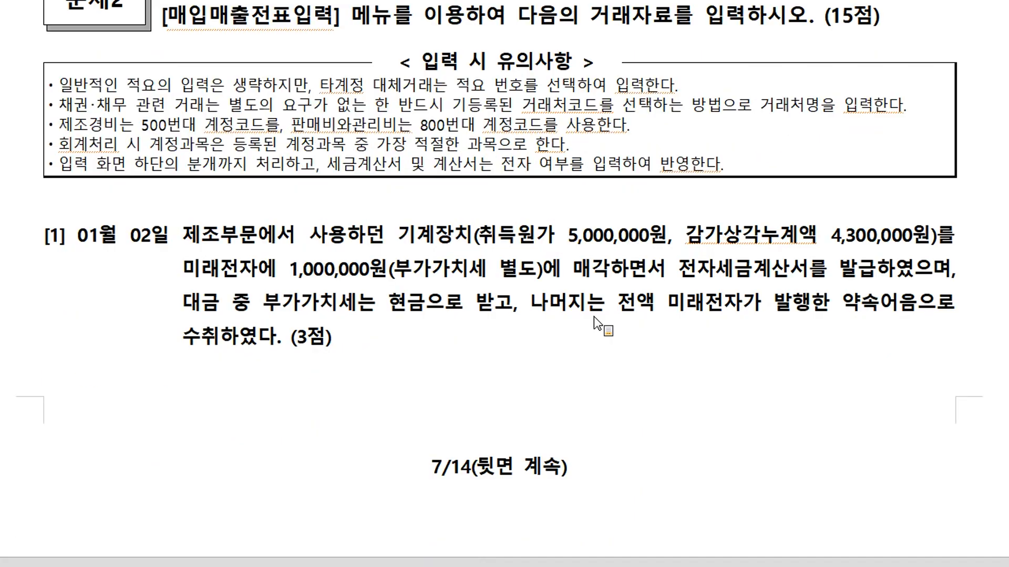
pyautogui.scroll(-3, 594, 316)
pyautogui.scroll(5, 614, 200)
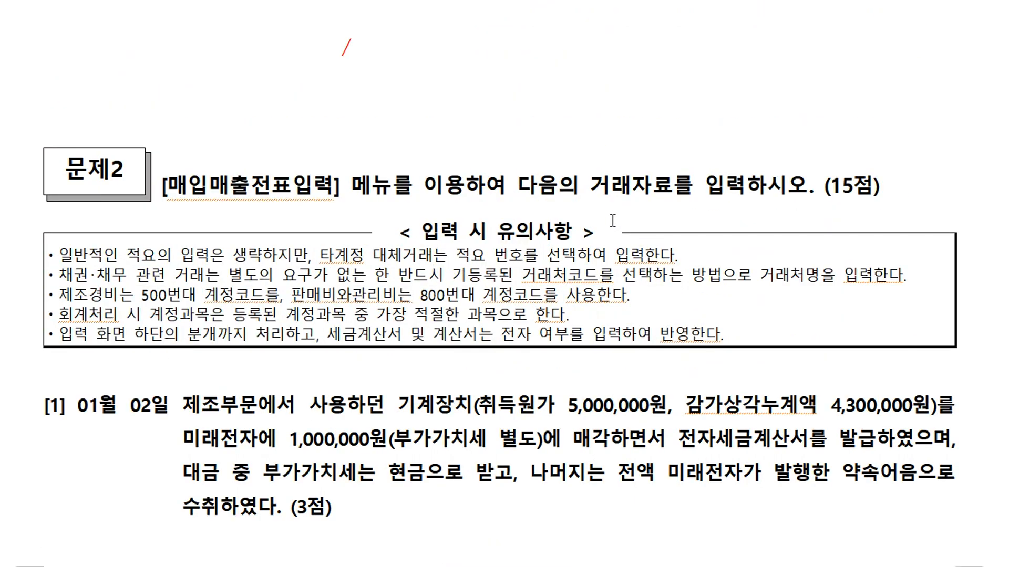
pyautogui.scroll(4, 614, 221)
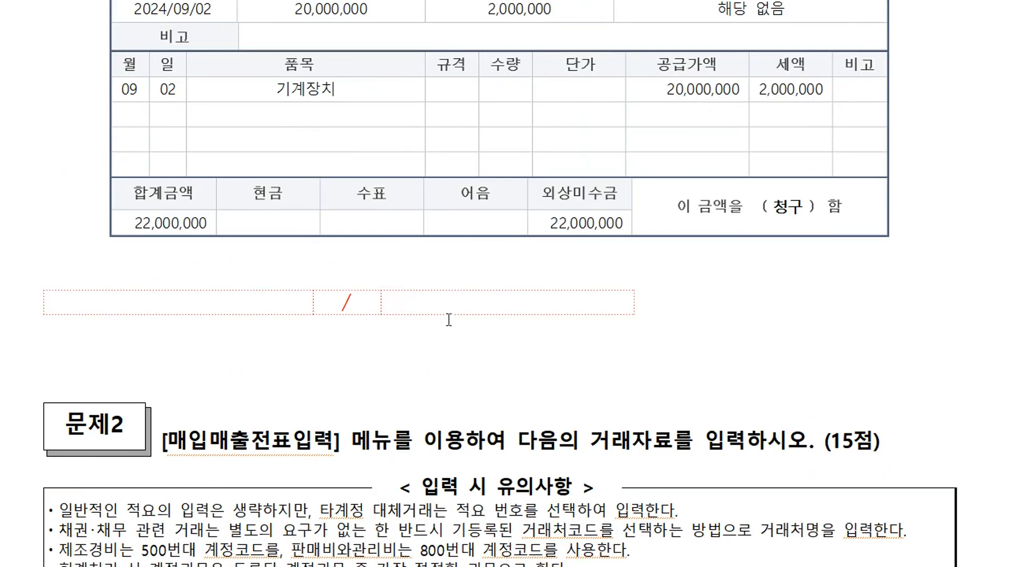
pyautogui.write('미지')
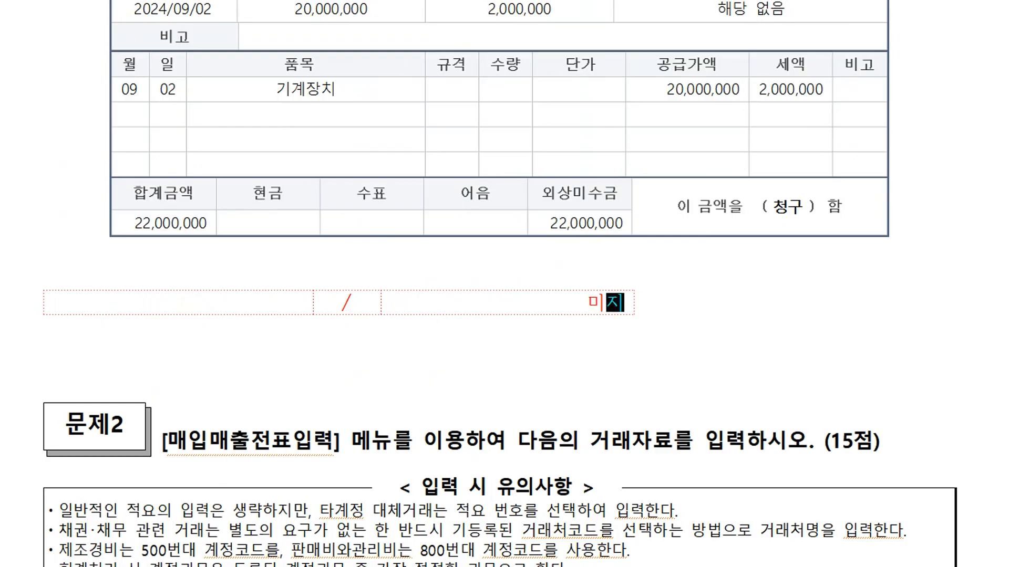
pyautogui.write('급금')
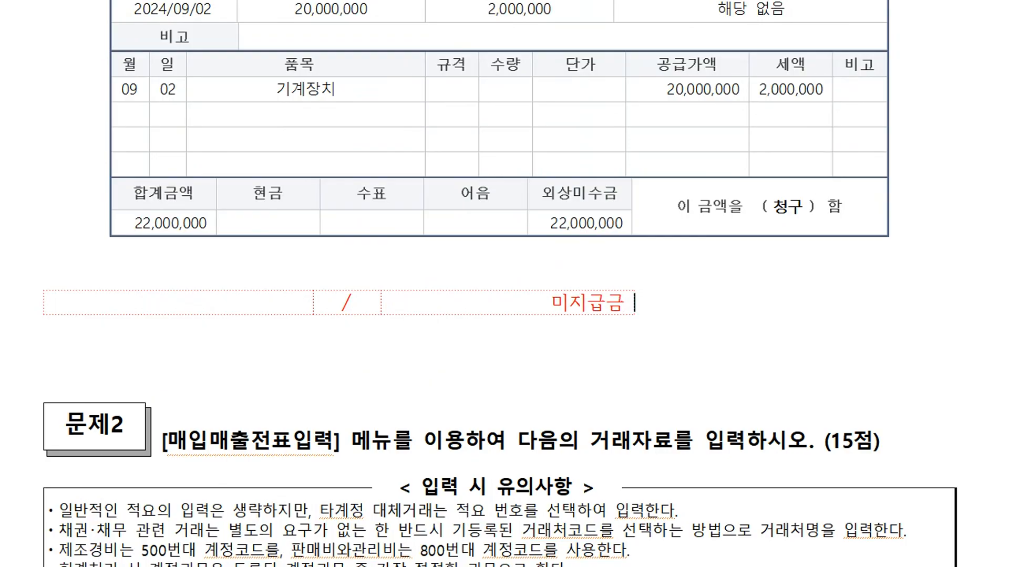
pyautogui.write(' 22,')
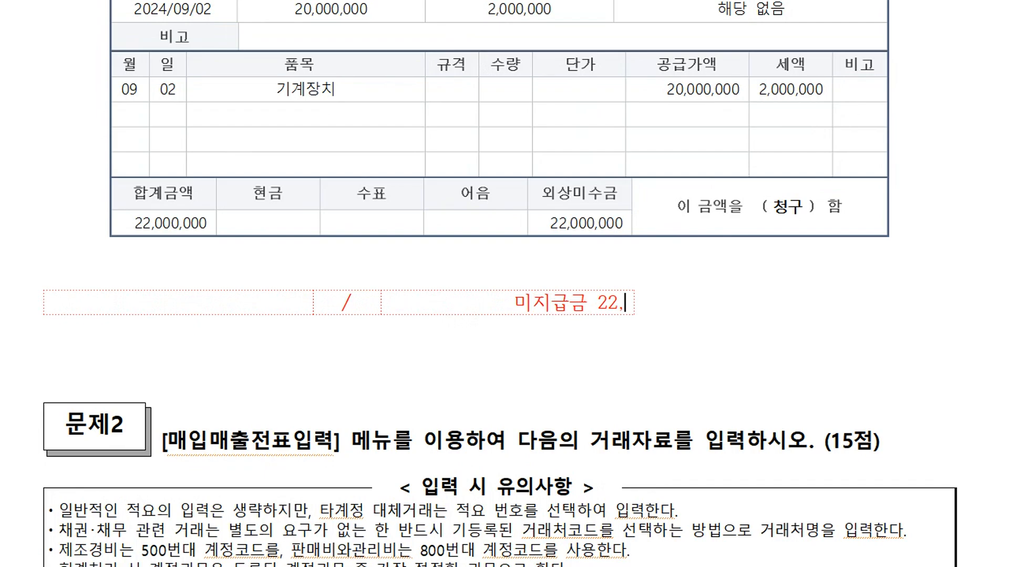
pyautogui.write('000,000')
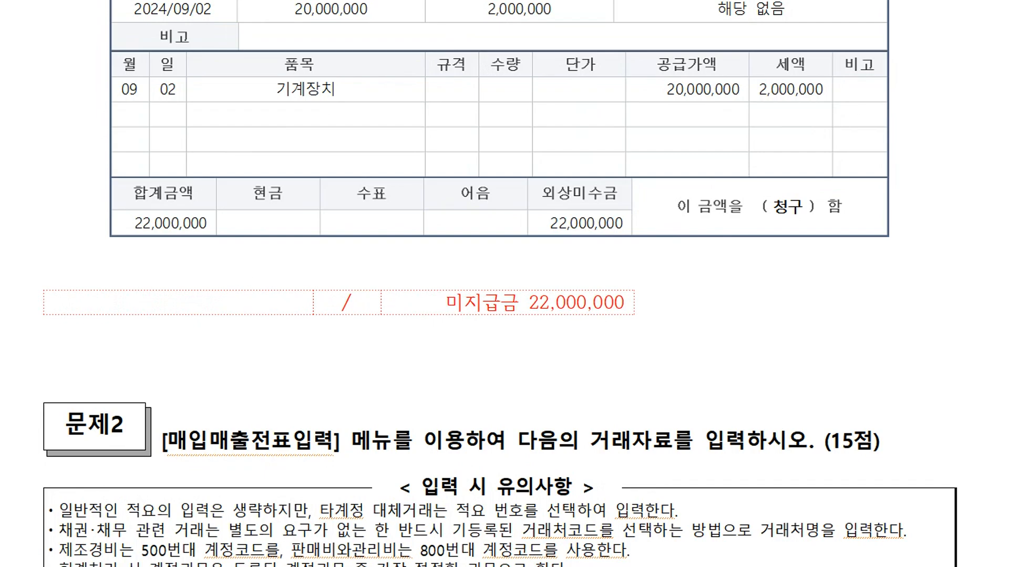
# Step: Enter 미지급금 22,000,000 on the debit side of question 5's journal entry
pyautogui.click(186, 306)
pyautogui.write('미지급금')
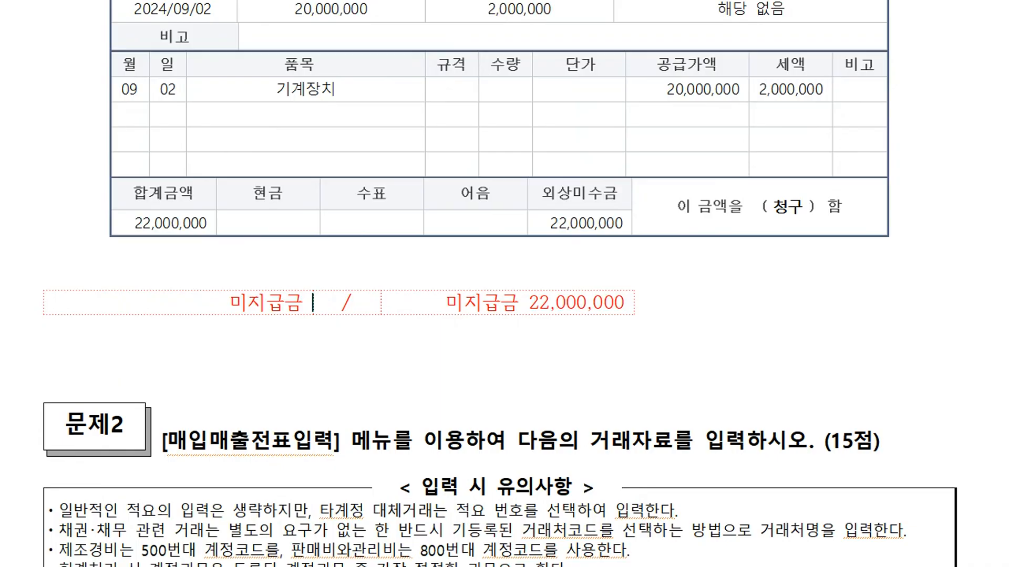
pyautogui.write(' 22,')
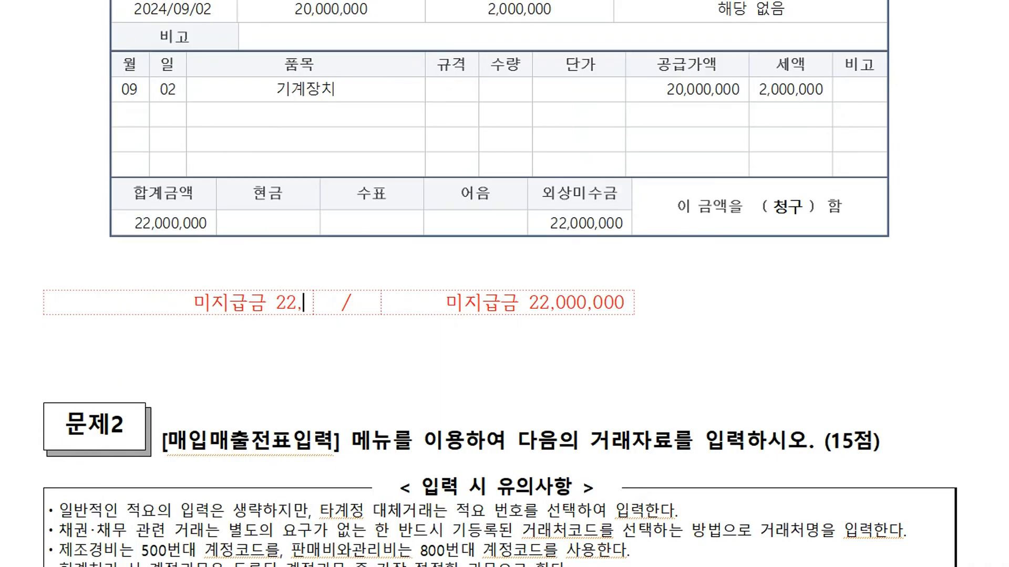
pyautogui.write('000,000')
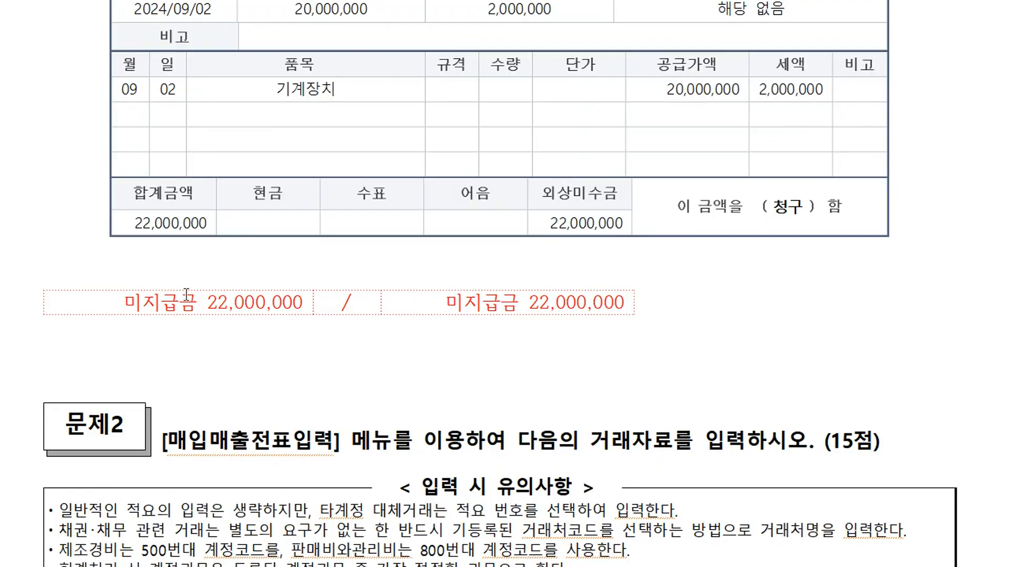
# Step: Recheck question 5's wording and underline the account name 미지급금 on both sides of its journal entry
pyautogui.scroll(12, 186, 294)
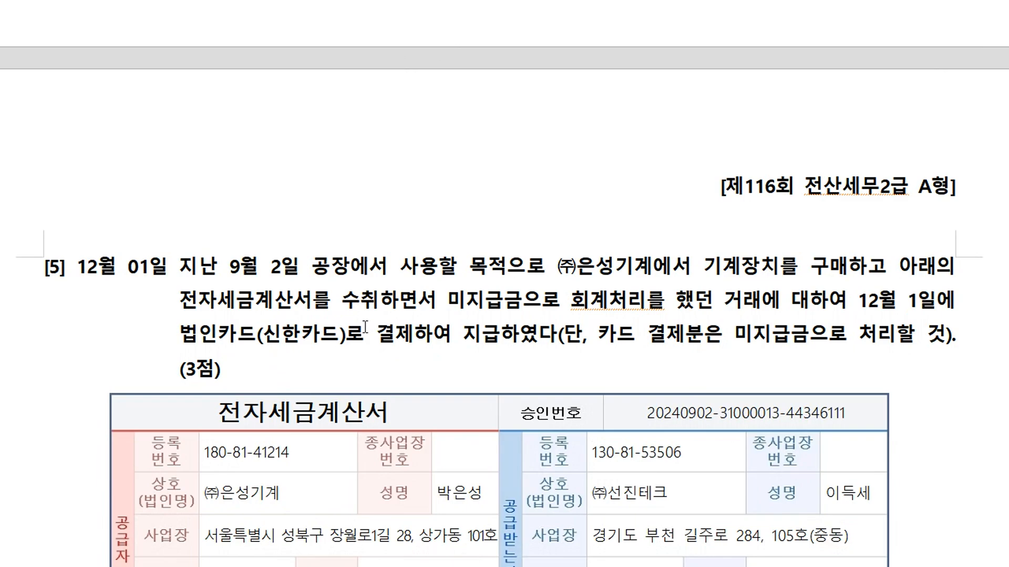
pyautogui.scroll(-10, 365, 328)
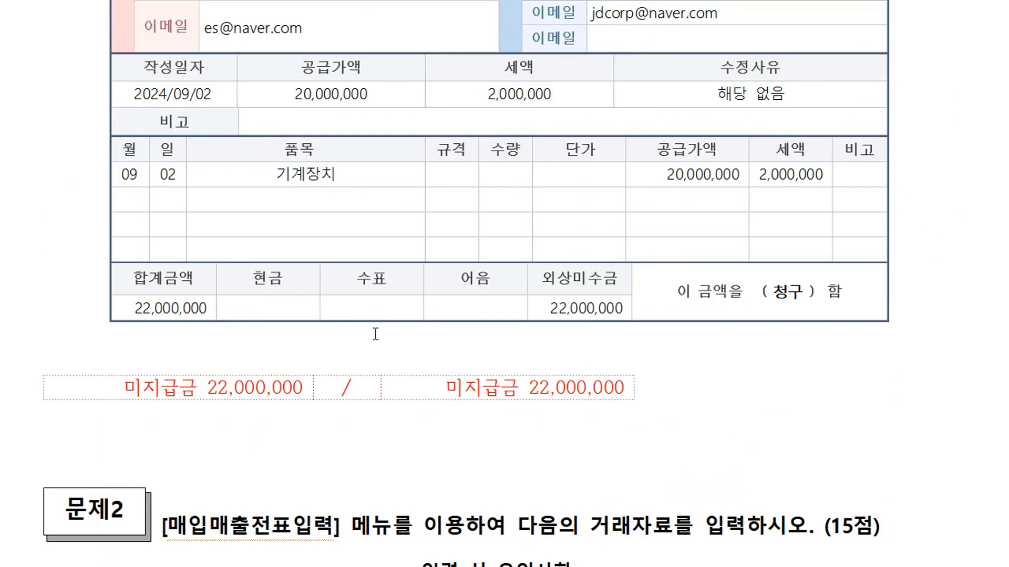
pyautogui.scroll(-3, 375, 334)
pyautogui.moveTo(119, 304); pyautogui.dragTo(201, 310)
pyautogui.hotkey('ctrl', 'u')
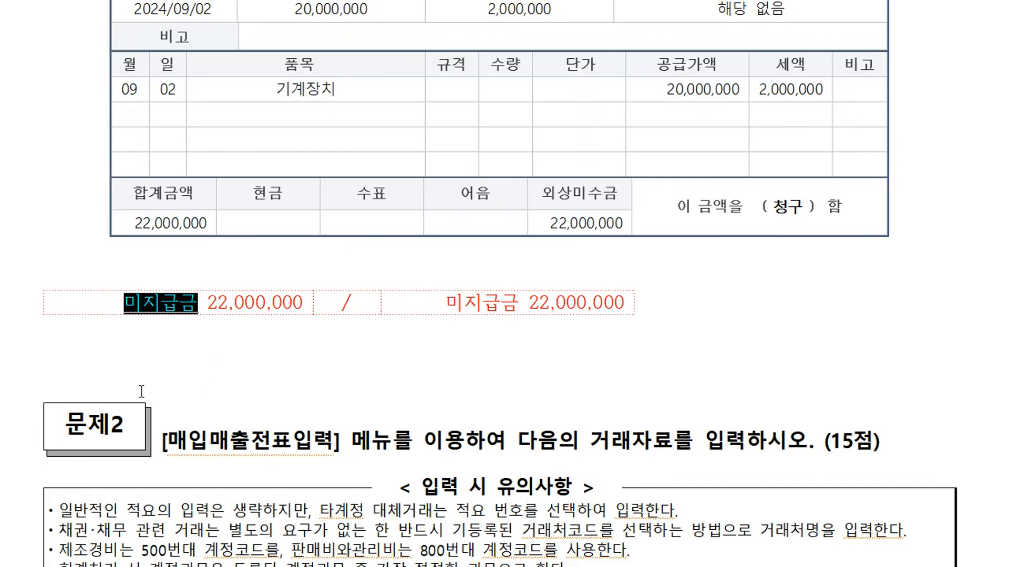
pyautogui.click(220, 377)
pyautogui.moveTo(446, 302); pyautogui.dragTo(531, 312)
pyautogui.hotkey('ctrl', 'u')
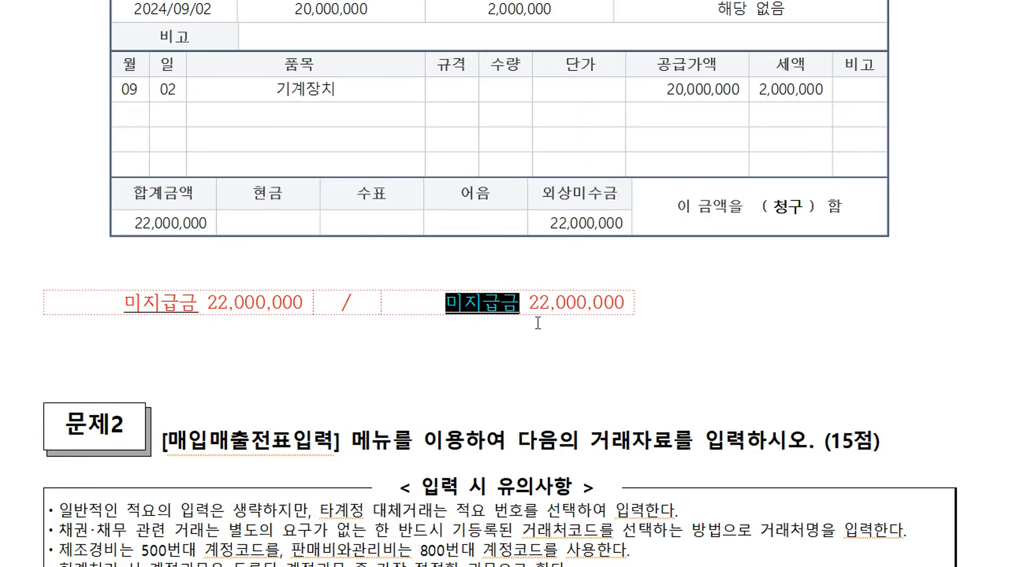
pyautogui.click(525, 397)
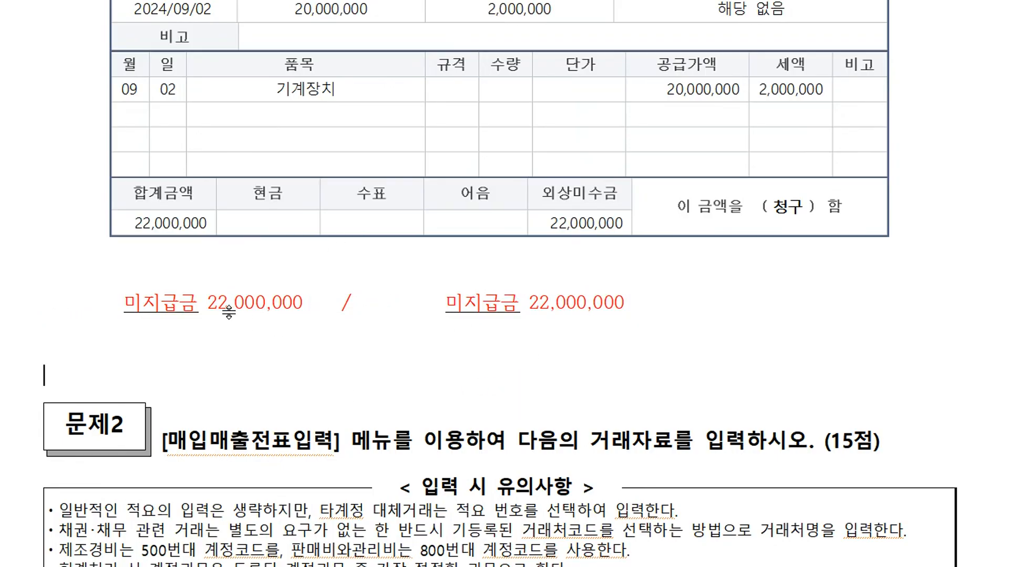
# Step: Move on to 문제2 and read question 1 about the machinery sale to 미래전자
pyautogui.scroll(-4, 519, 314)
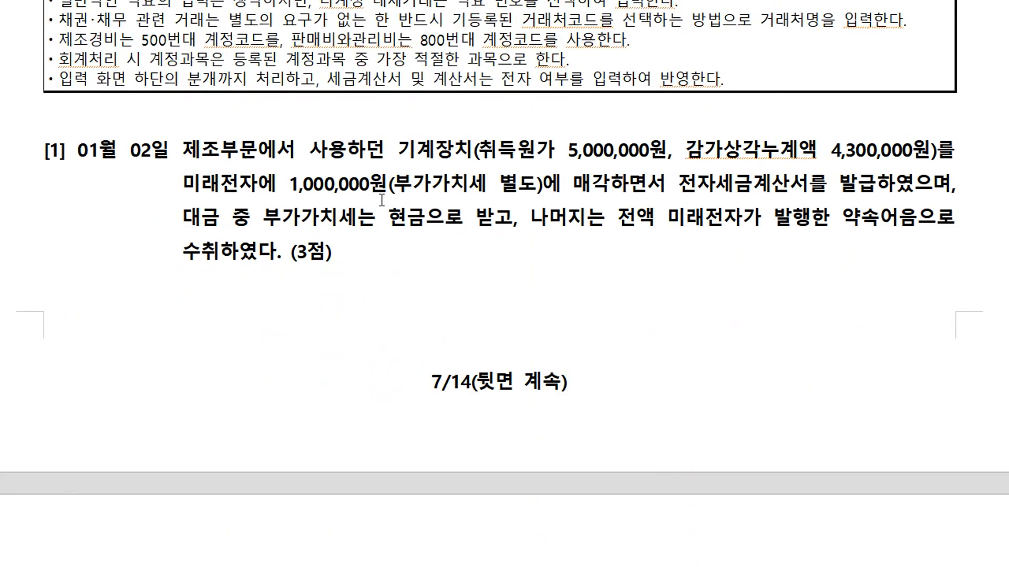
pyautogui.scroll(-3, 399, 193)
pyautogui.scroll(3, 433, 193)
pyautogui.click(270, 114)
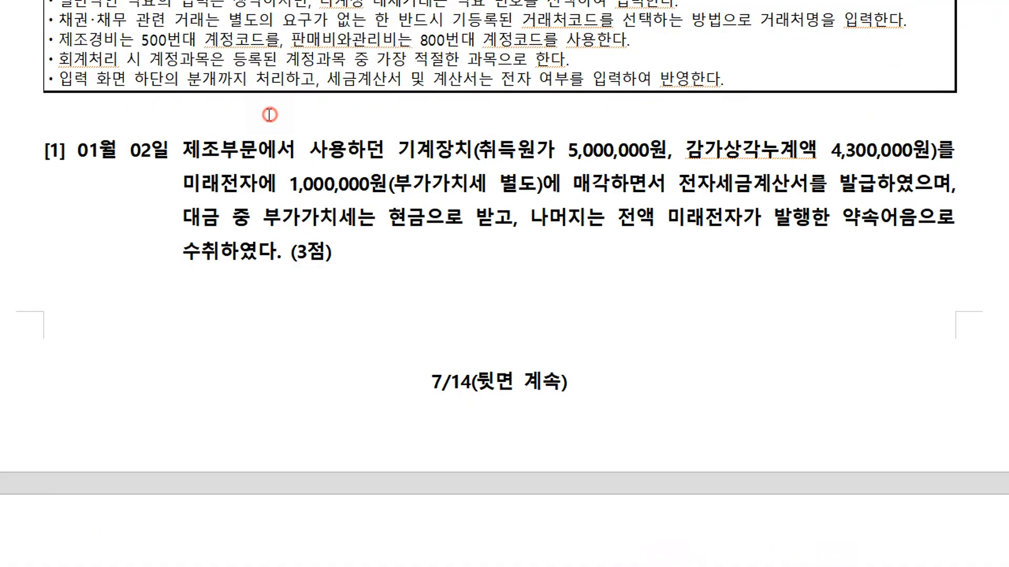
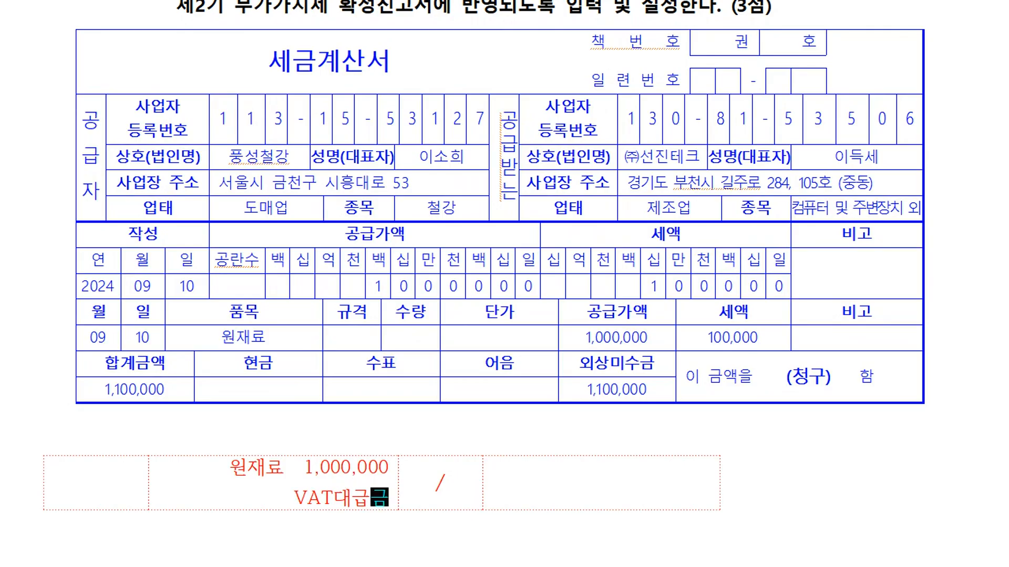
# Step: Enter 100,000 for VAT대급금 and 외상매입금 1,100,000 on the credit side of 문제2 question 5's journal entry
pyautogui.press('Tab')
pyautogui.write('100,000')
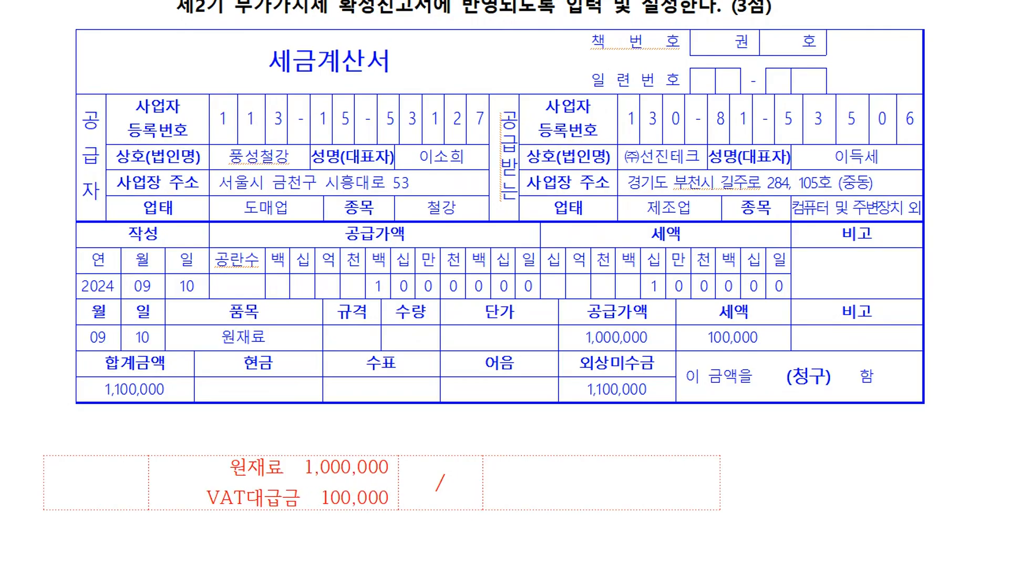
pyautogui.click(546, 482)
pyautogui.write('외상매입금')
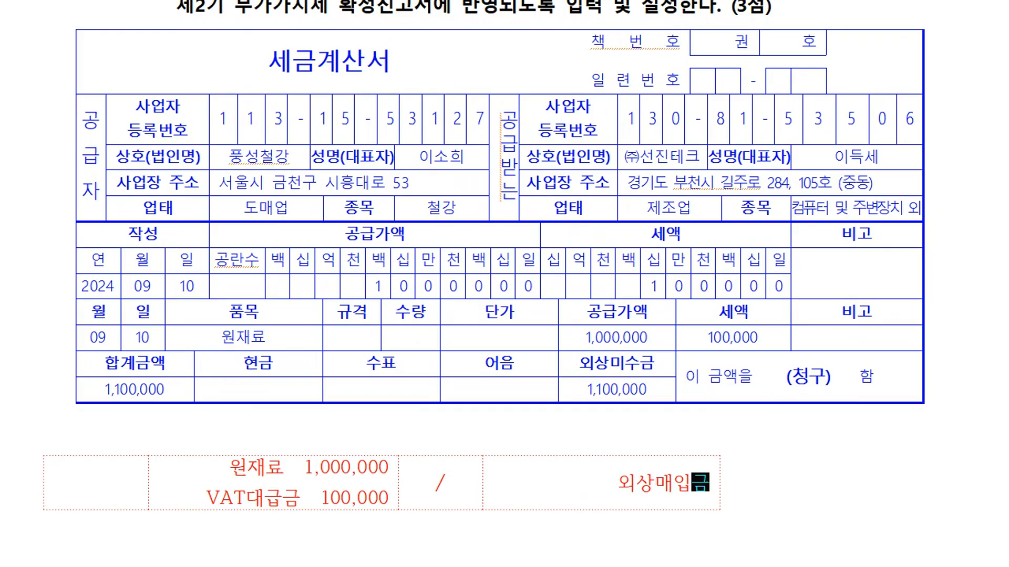
pyautogui.write('  1')
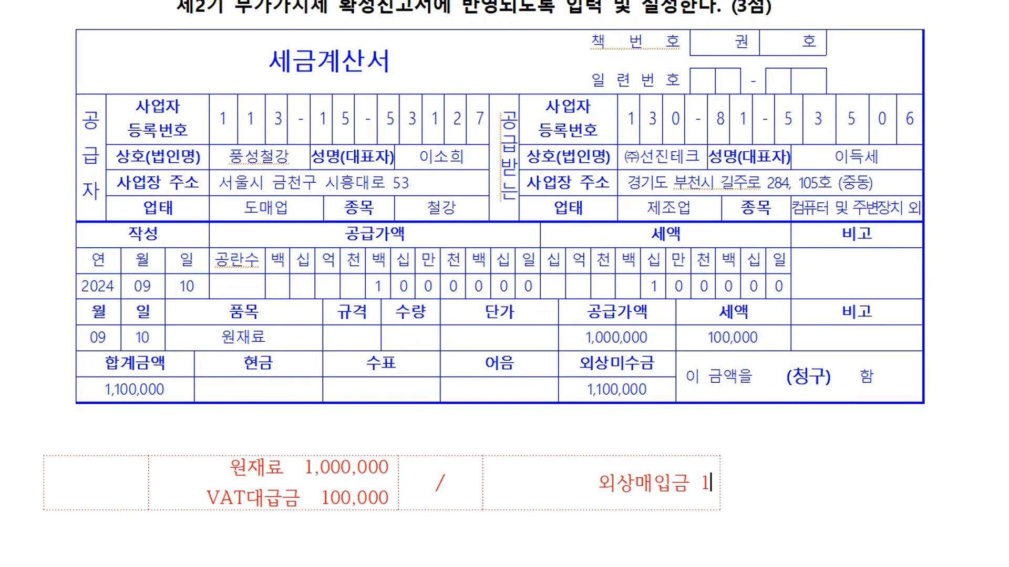
pyautogui.write(',100,000')
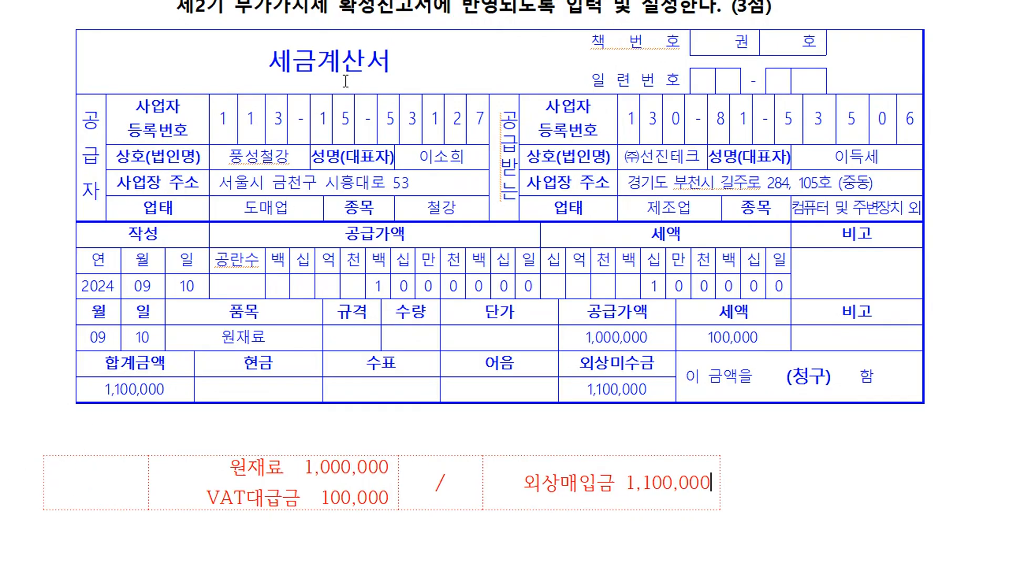
# Step: Mark the journal entry of 문제2 question 5 with the type 51-과세 and recheck the question's wording
pyautogui.click(87, 483)
pyautogui.write('51-과세')
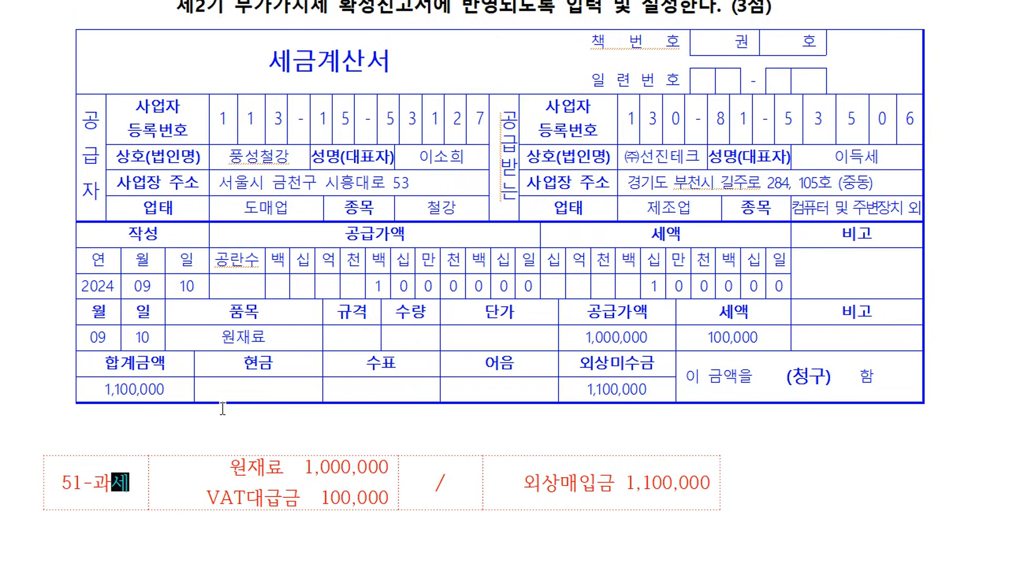
pyautogui.scroll(2, 218, 409)
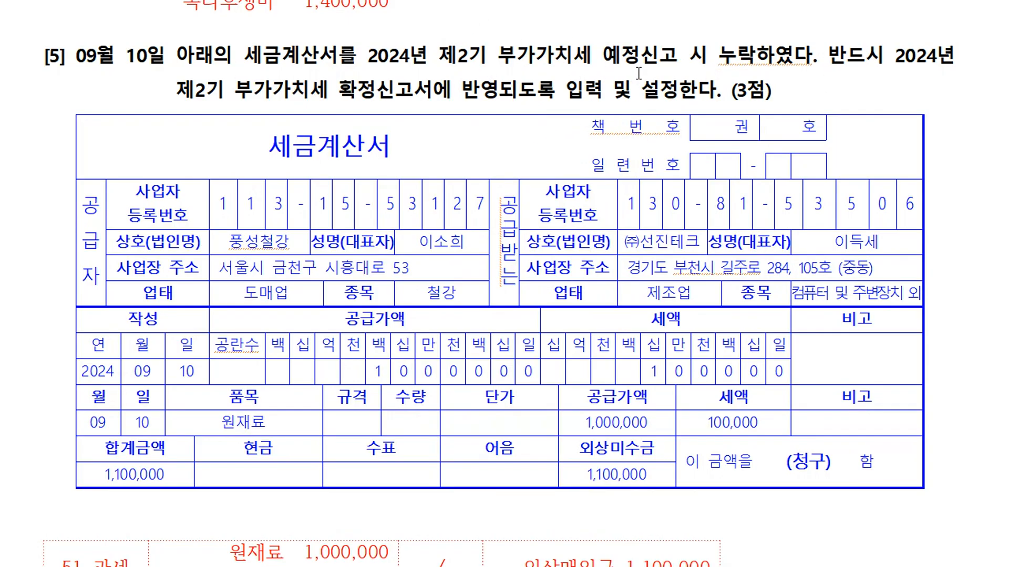
# Step: Return toward 문제1, switch to the accounting program, open 일반전표입력 and load the vouchers for January 2024
pyautogui.scroll(-10, 635, 63)
pyautogui.scroll(10, 629, 89)
pyautogui.scroll(10, 629, 91)
pyautogui.scroll(-10, 636, 100)
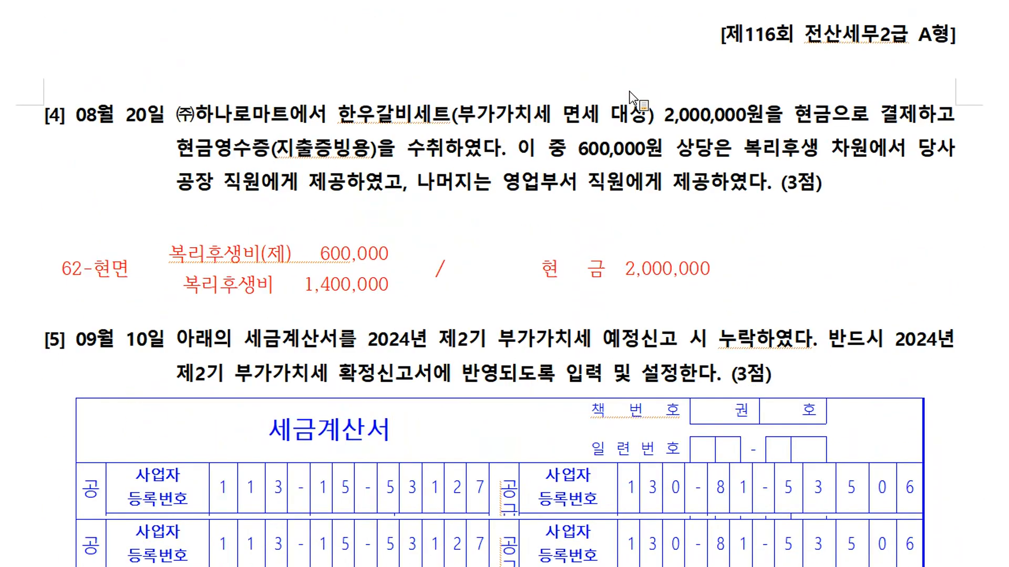
pyautogui.scroll(15, 628, 90)
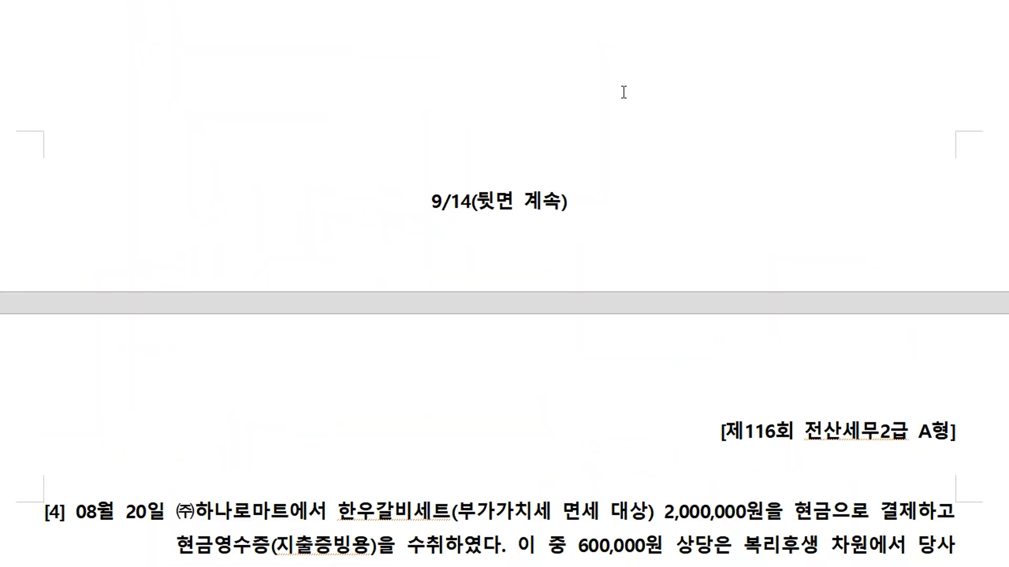
pyautogui.scroll(20, 627, 89)
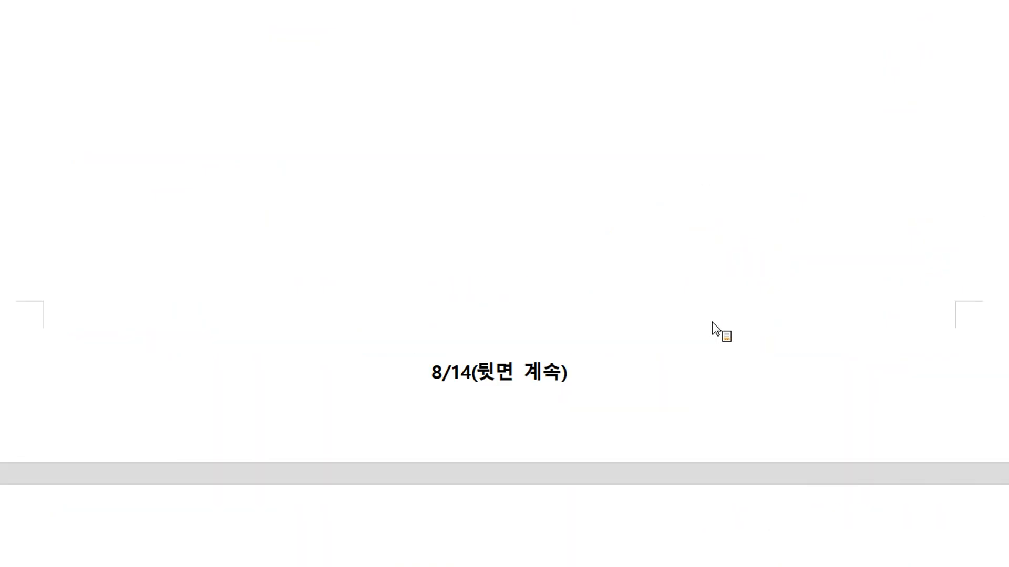
pyautogui.hotkey('alt', 'Tab')
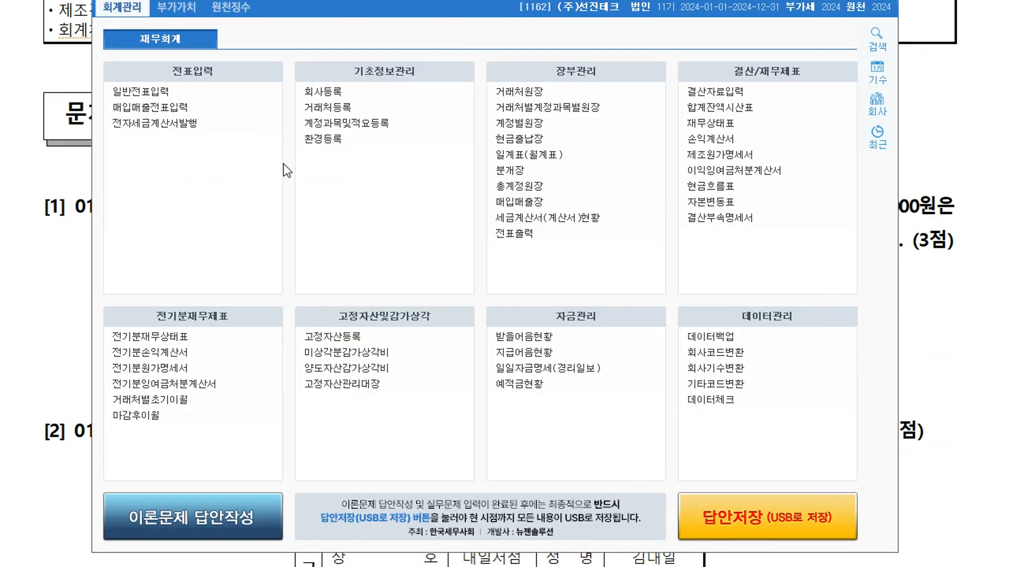
pyautogui.click(157, 92)
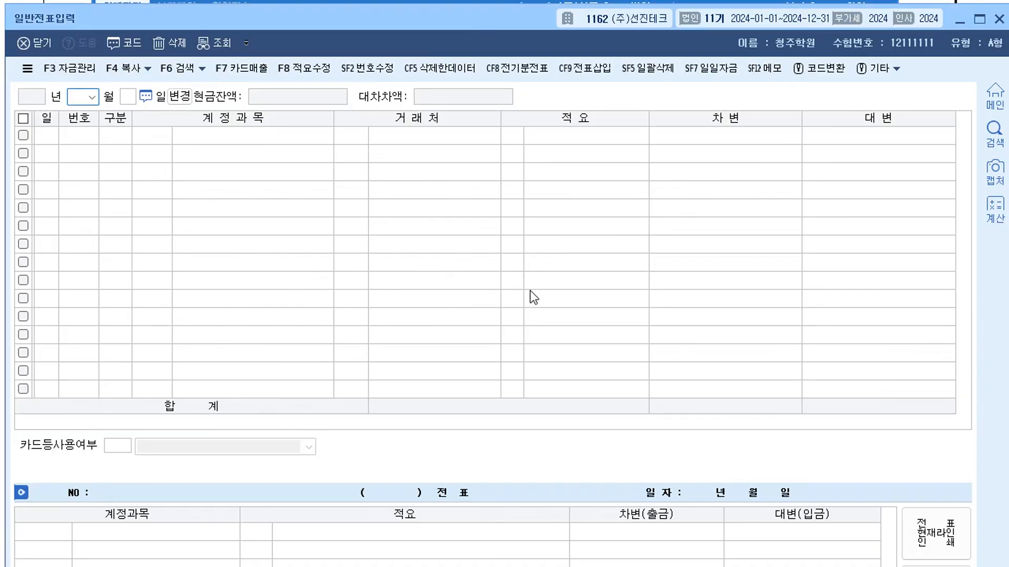
pyautogui.write('01')
pyautogui.press('Return')
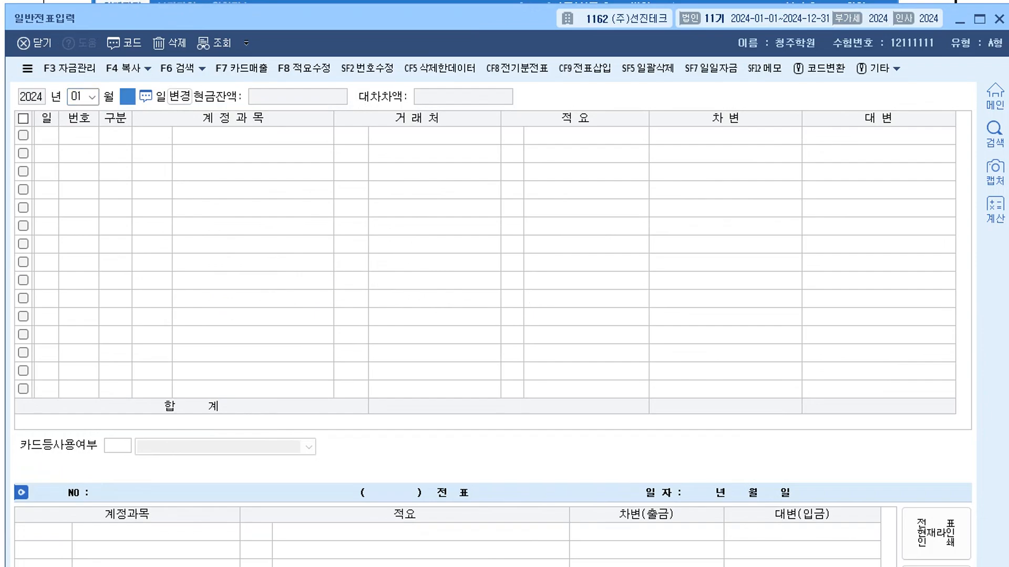
pyautogui.press('Return')
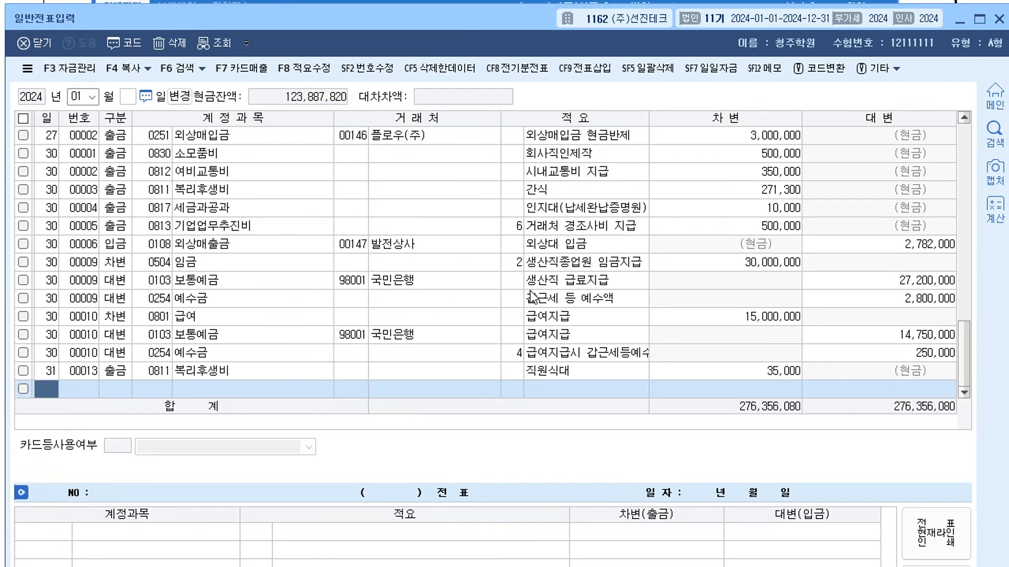
# Step: Add a debit line dated January 3 for account 0103 보통예금 with the amount 2,000,000
pyautogui.write('3')
pyautogui.press('Return')
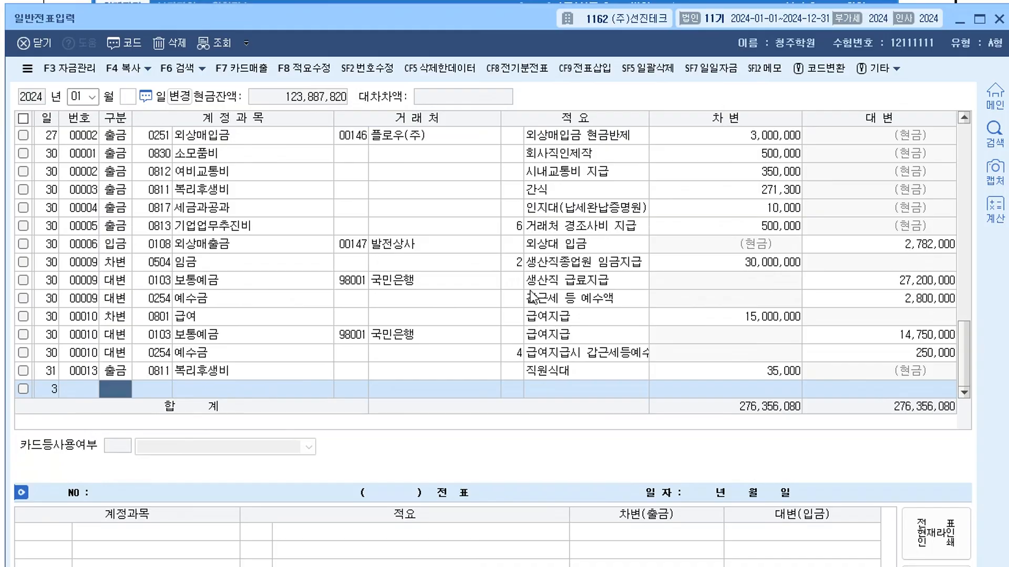
pyautogui.write('3')
pyautogui.press('Return')
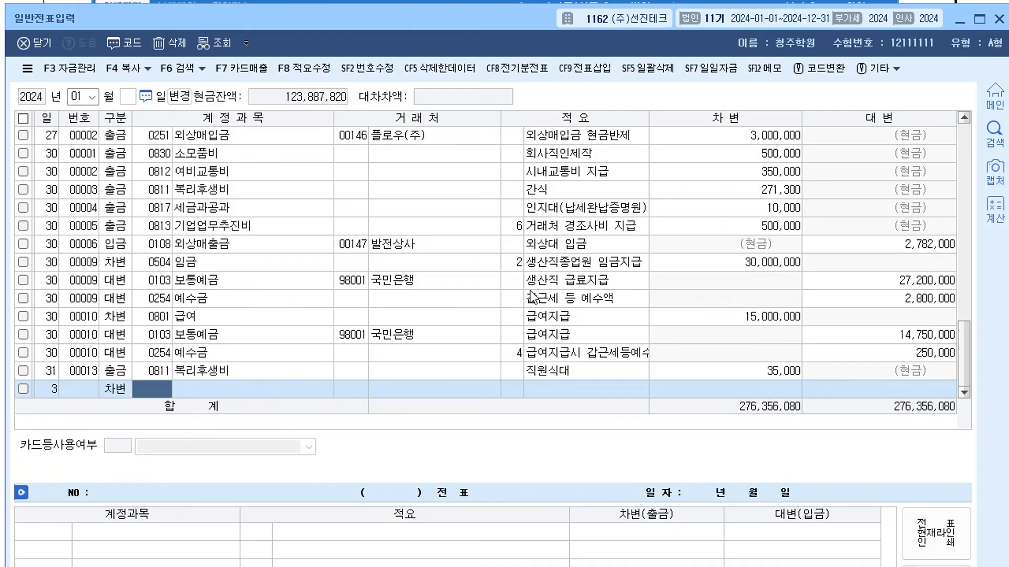
pyautogui.write('0103')
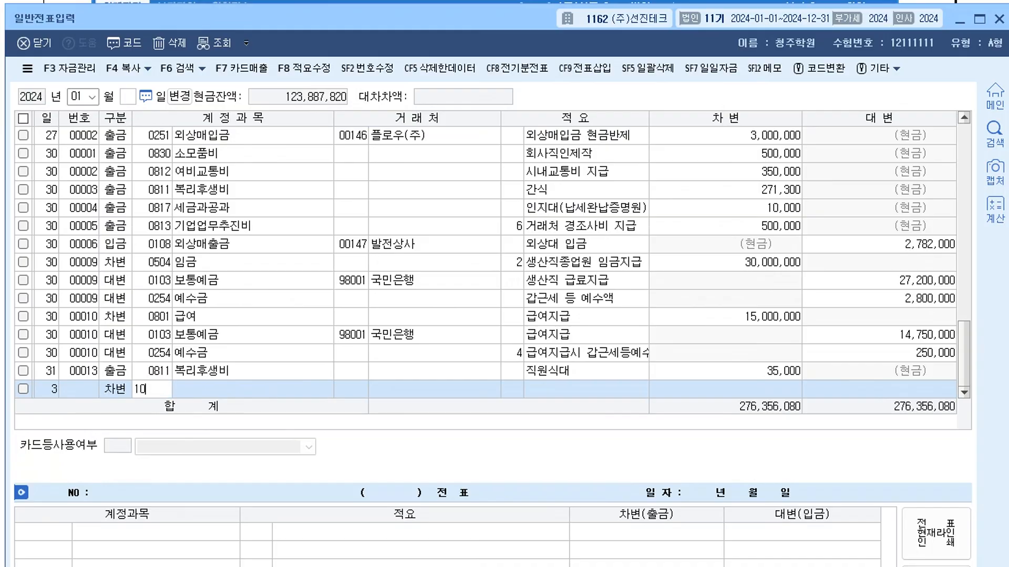
pyautogui.press('Return')
pyautogui.press('Return')
pyautogui.press('Return')
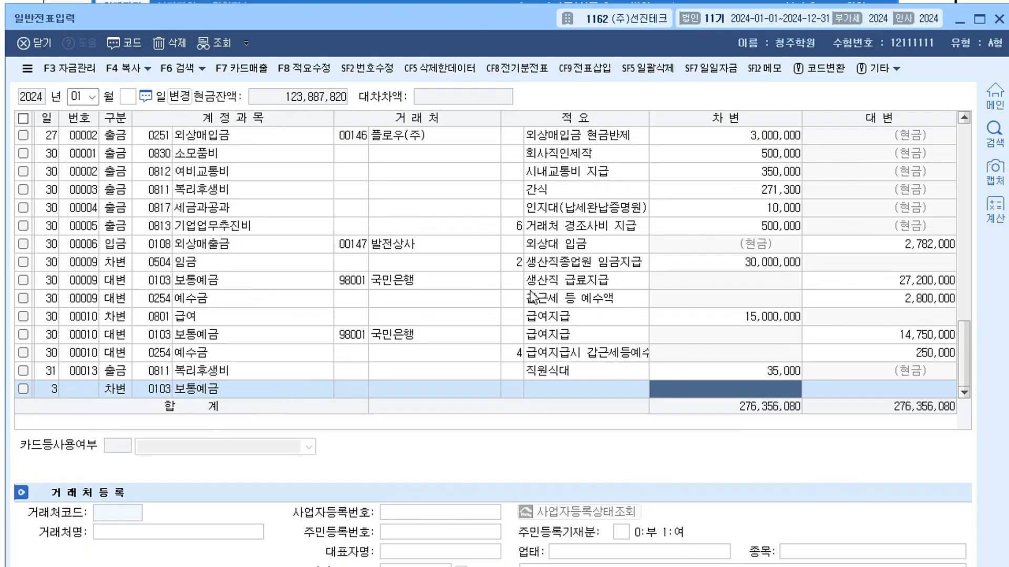
pyautogui.write('2000000')
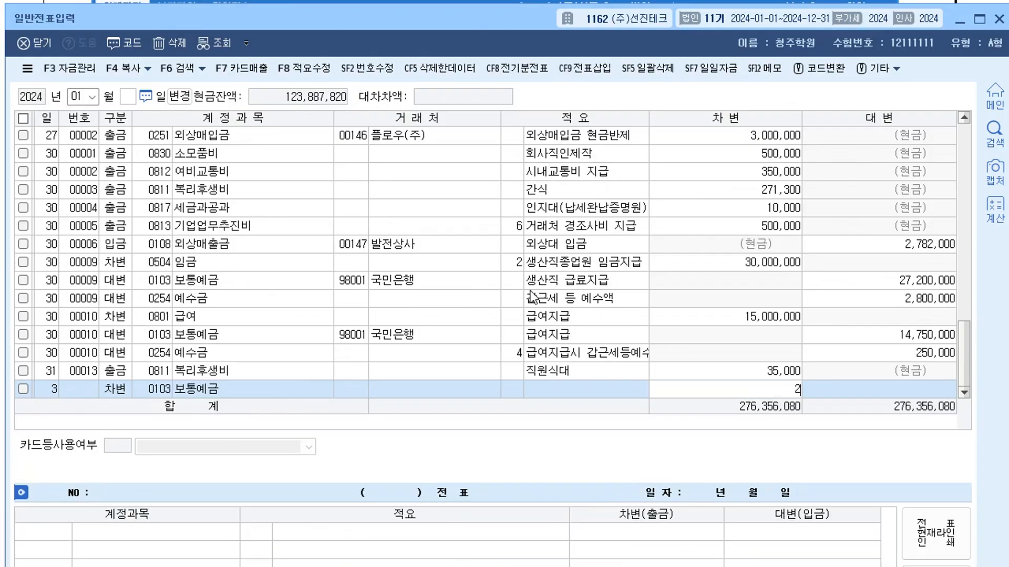
pyautogui.press('Return')
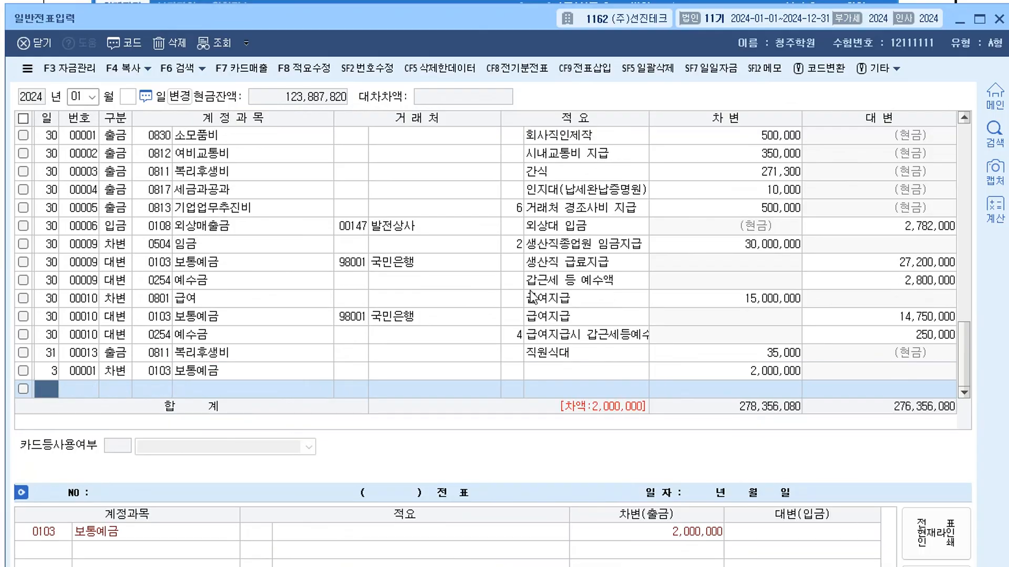
# Step: Start a second debit line dated January 3 with account 0110 받을어음
pyautogui.write('3')
pyautogui.press('Return')
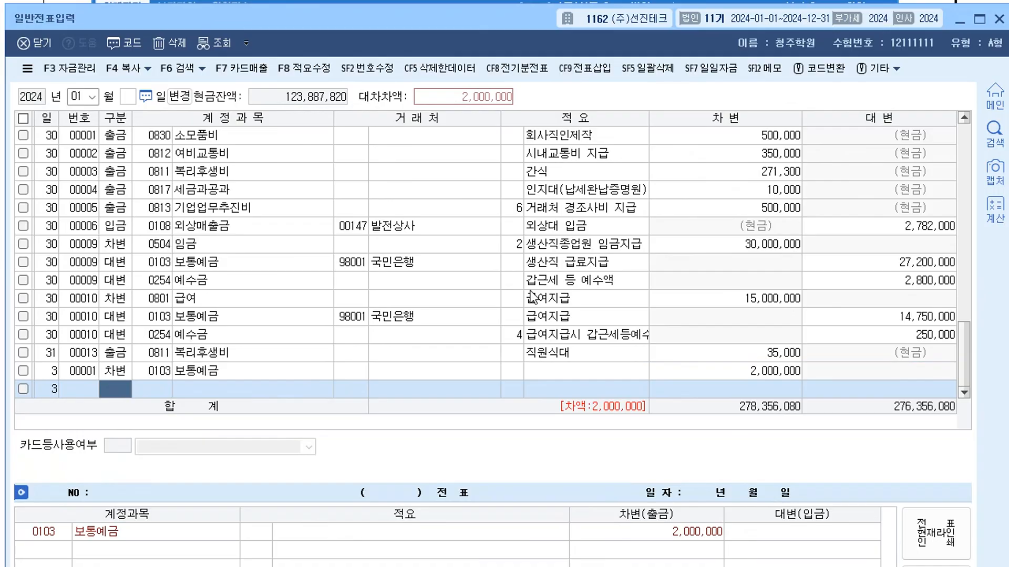
pyautogui.write('3')
pyautogui.press('Return')
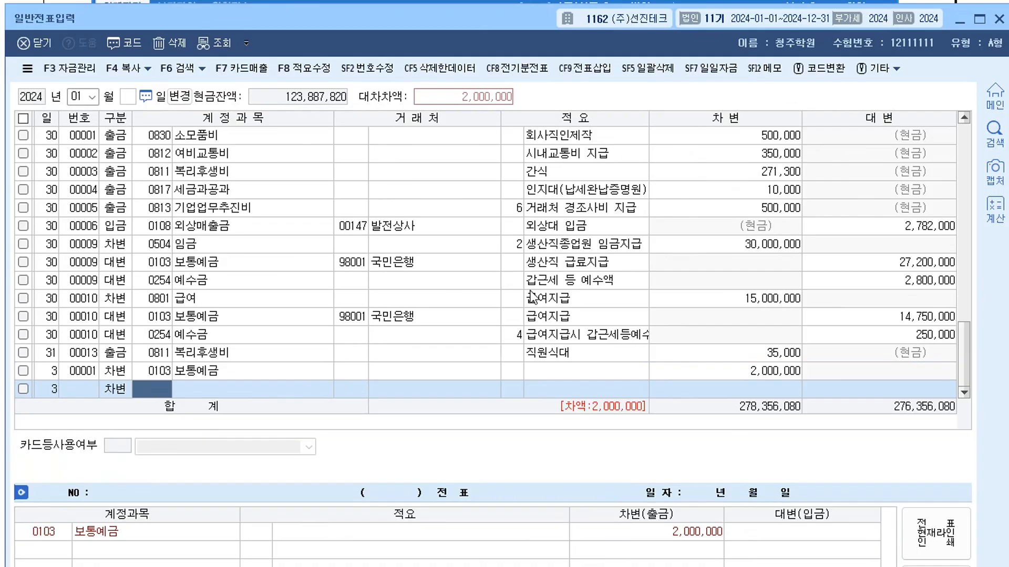
pyautogui.write('0110')
pyautogui.press('Return')
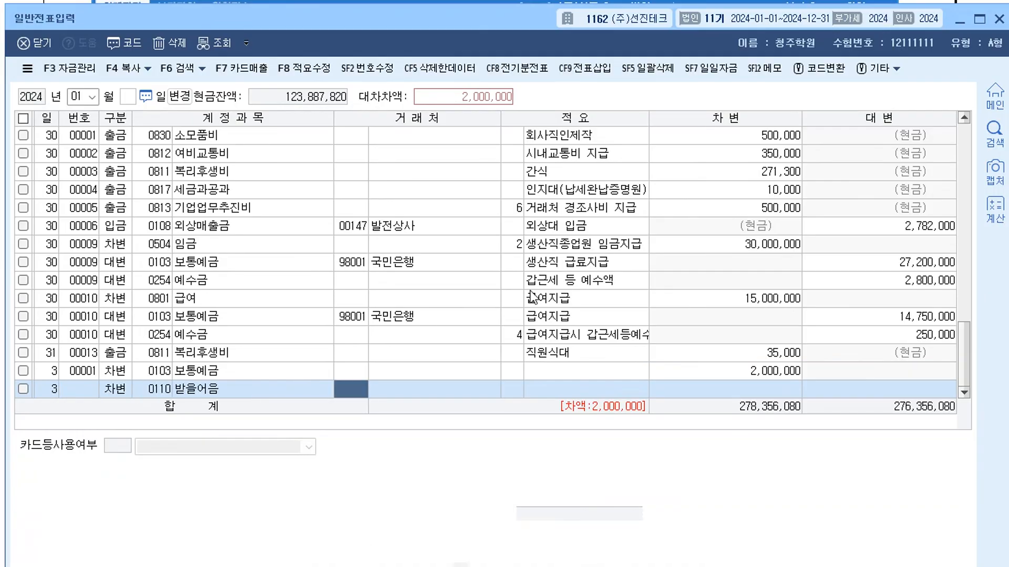
# Step: Look up 하남상회 and assign it as the trading partner of the January 3 받을어음 debit line
pyautogui.write('GKSKA')
pyautogui.press('Return')
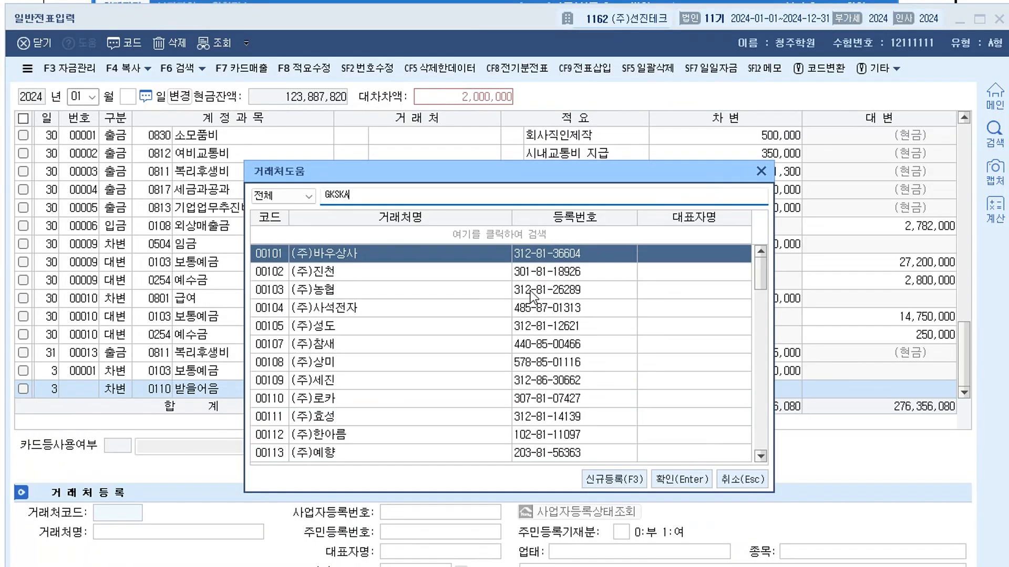
pyautogui.press('BackSpace')
pyautogui.press('BackSpace')
pyautogui.press('BackSpace')
pyautogui.press('BackSpace')
pyautogui.press('BackSpace')
pyautogui.write('하남')
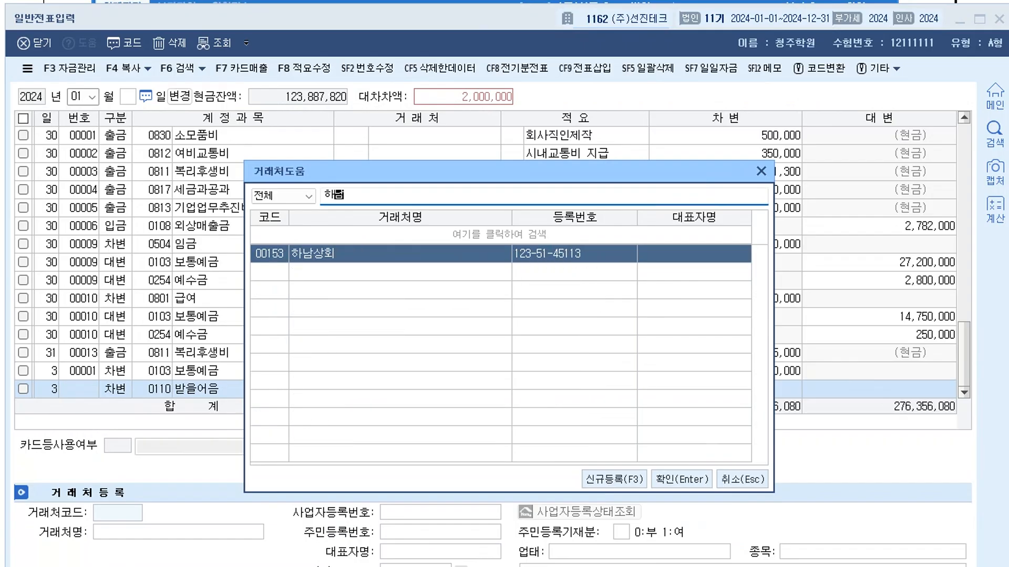
pyautogui.press('Return')
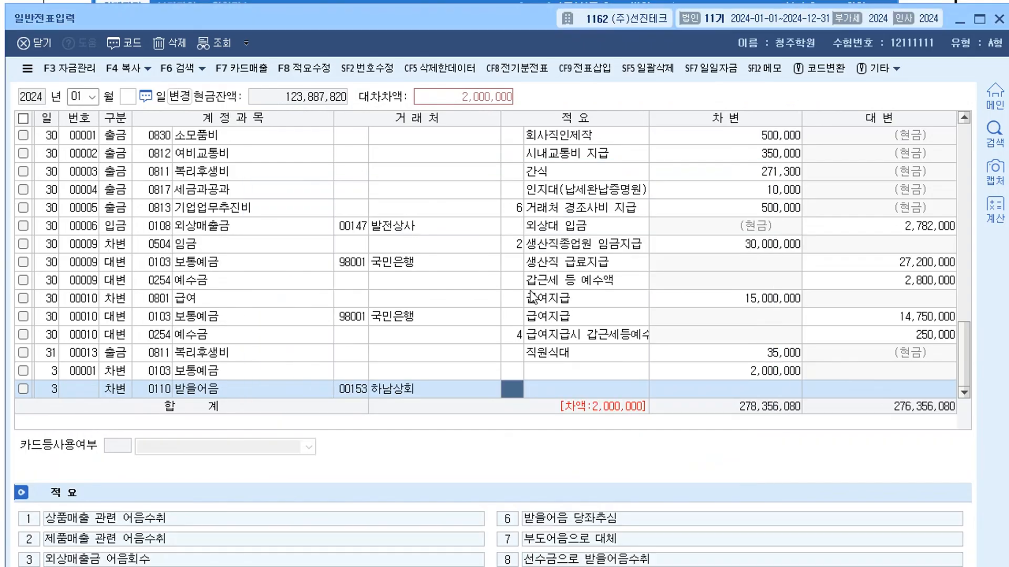
# Step: Set the debit amount of the January 3 받을어음 line to 1,400,000
pyautogui.press('Return')
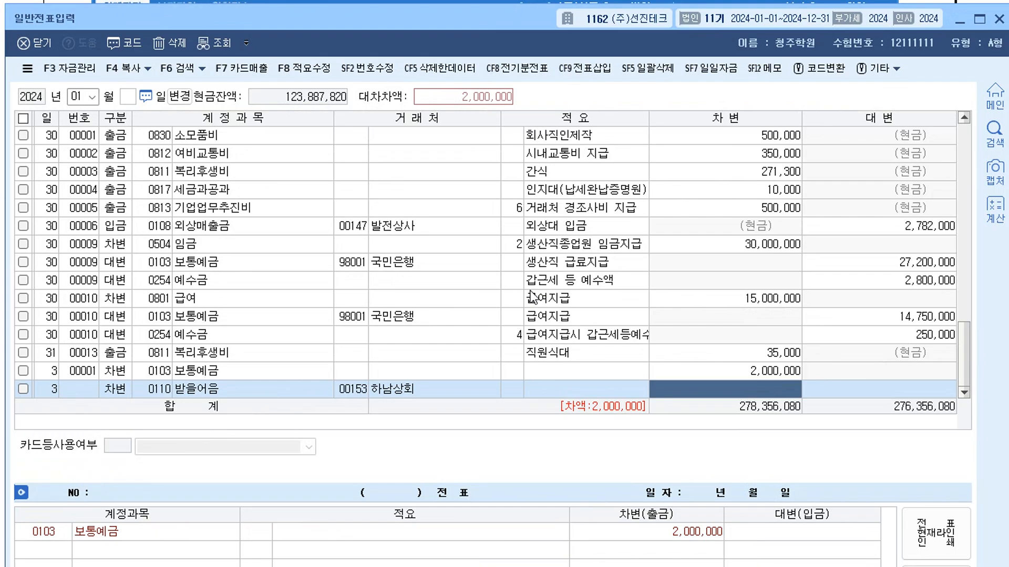
pyautogui.write('1400000')
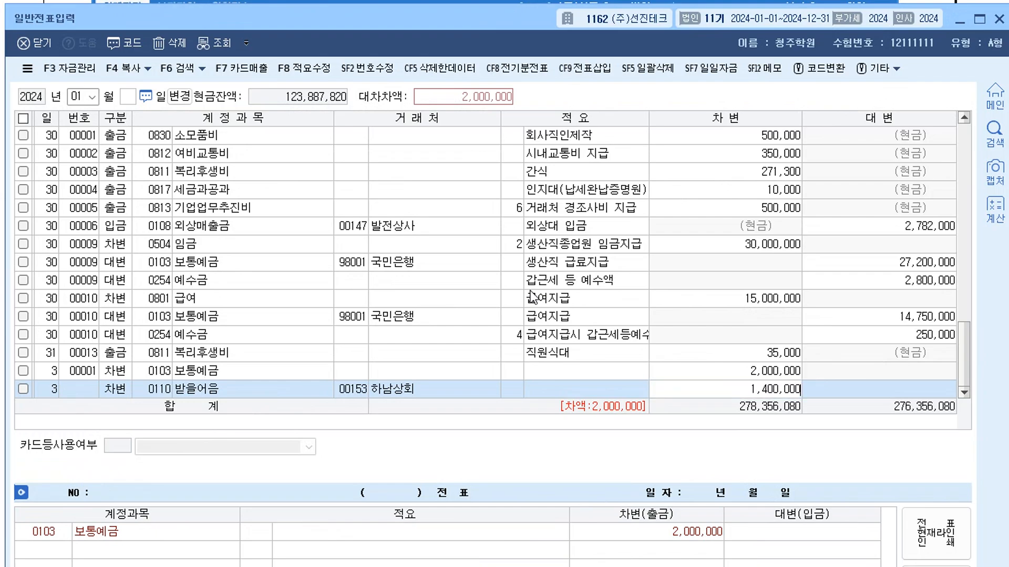
pyautogui.press('Return')
# Step: Add a credit line dated January 3 for account 0108 외상매출금 with the balancing amount 3,400,000
pyautogui.write('4')
pyautogui.press('Return')
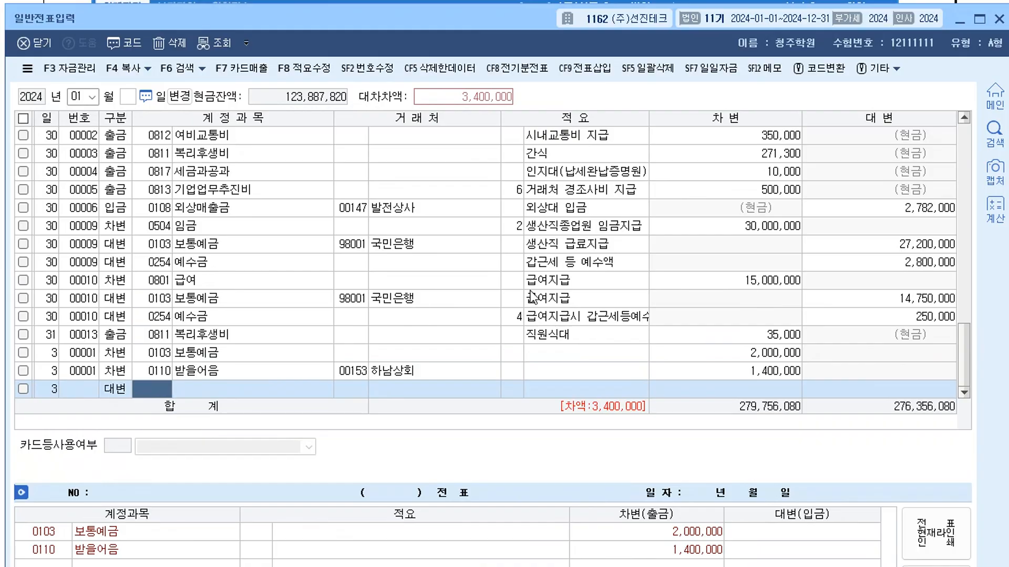
pyautogui.write('108')
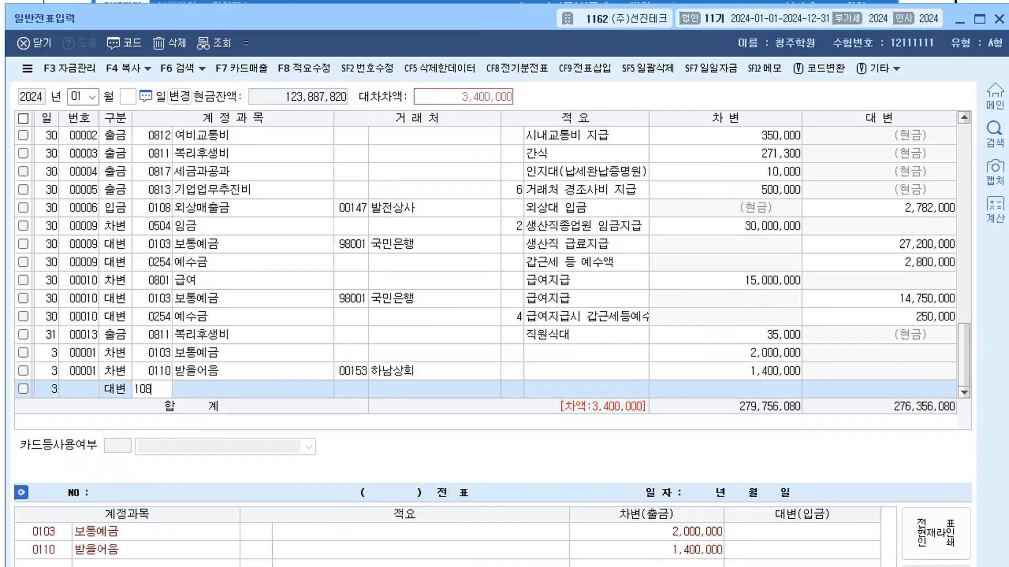
pyautogui.press('Return')
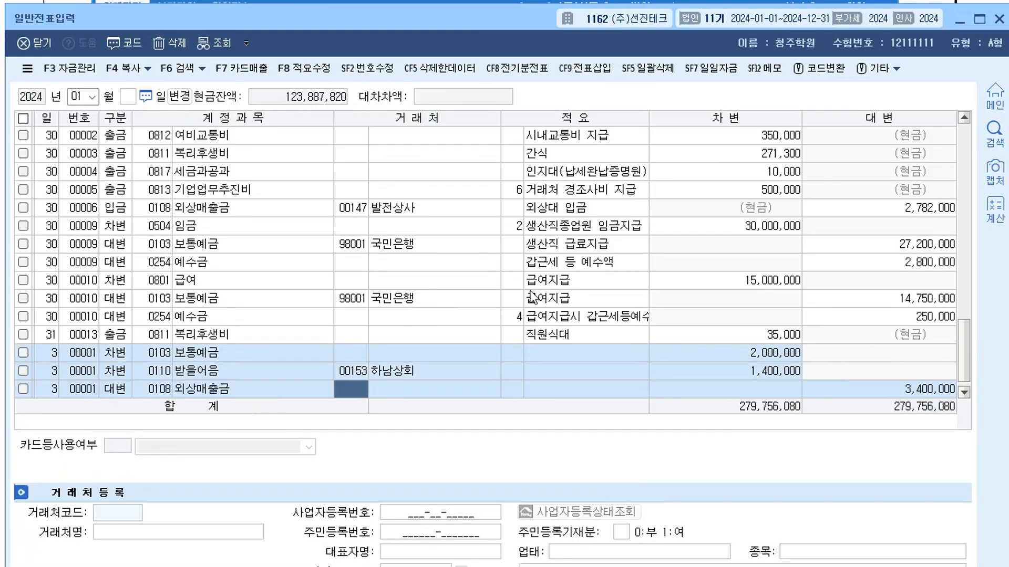
# Step: Assign 하남상회 as the trading partner of the January 3 외상매출금 credit line and finish the voucher
pyautogui.write('ㅎ')
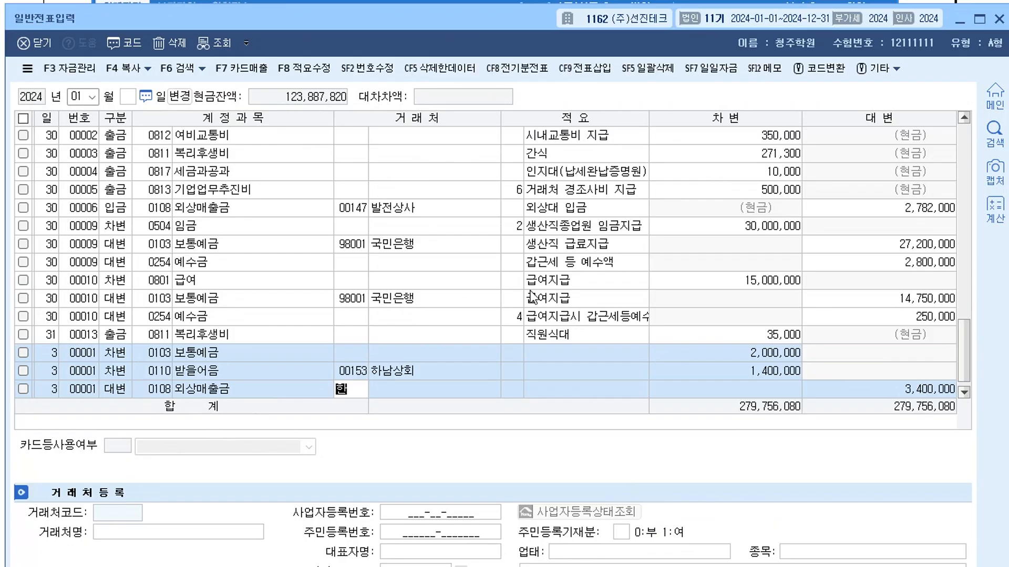
pyautogui.press('BackSpace')
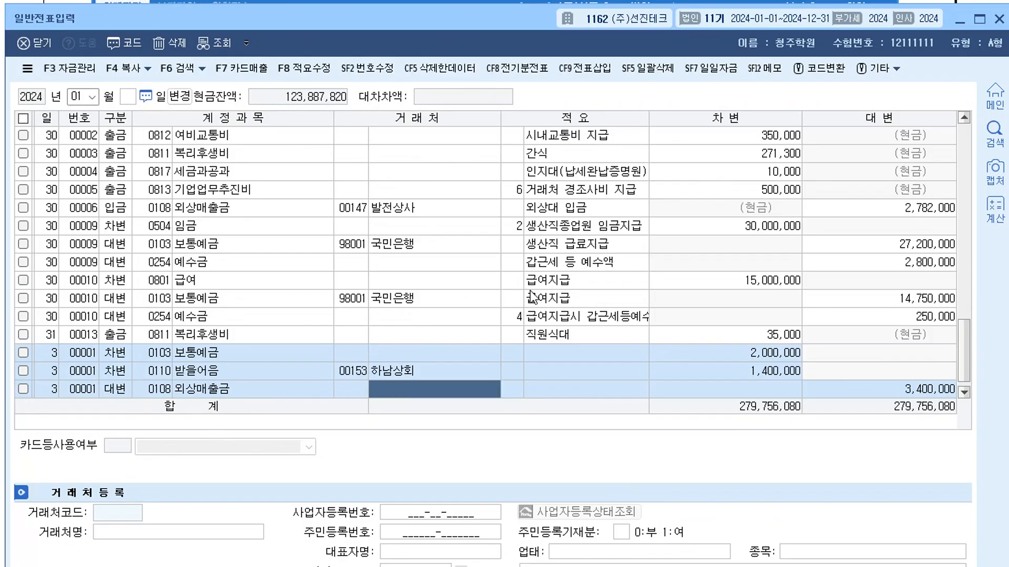
pyautogui.press('Return')
pyautogui.press('Return')
pyautogui.press('Left')
pyautogui.press('Left')
pyautogui.write('하남')
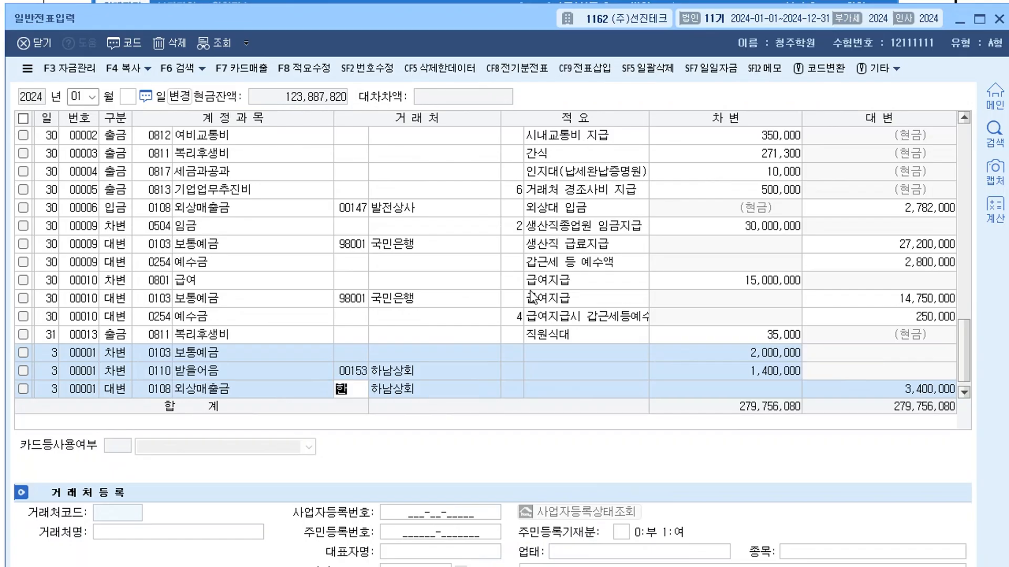
pyautogui.press('Return')
pyautogui.press('Return')
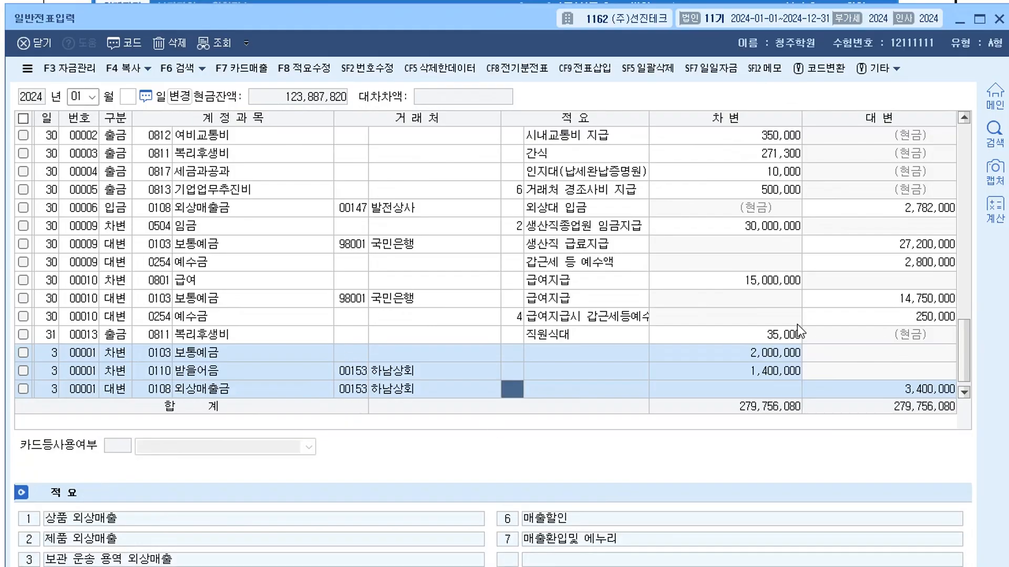
pyautogui.press('Return')
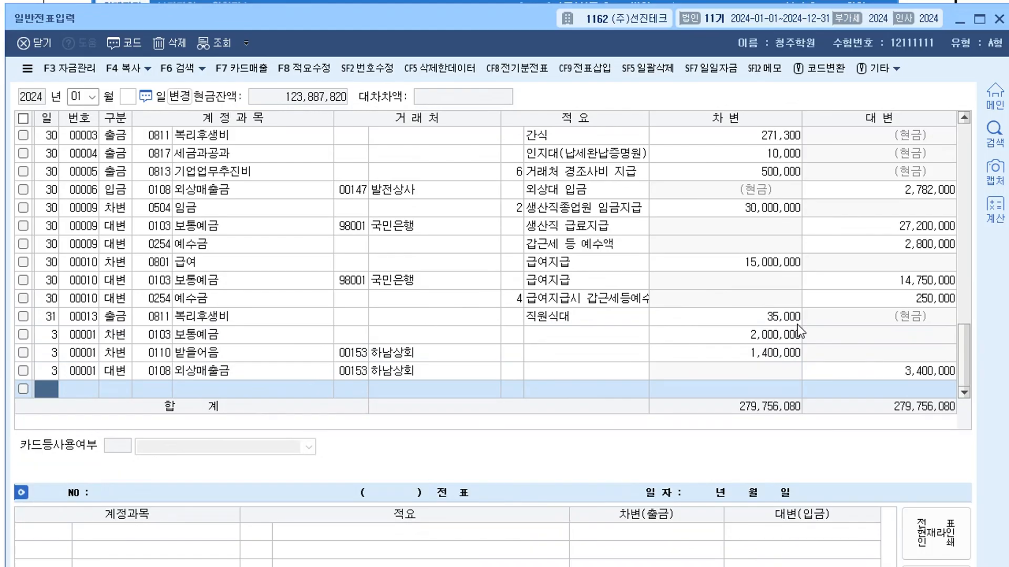
# Step: Start a debit line dated January 15 with the 판매관리비 account 0826 도서인쇄비
pyautogui.write('15')
pyautogui.press('Return')
pyautogui.write('3')
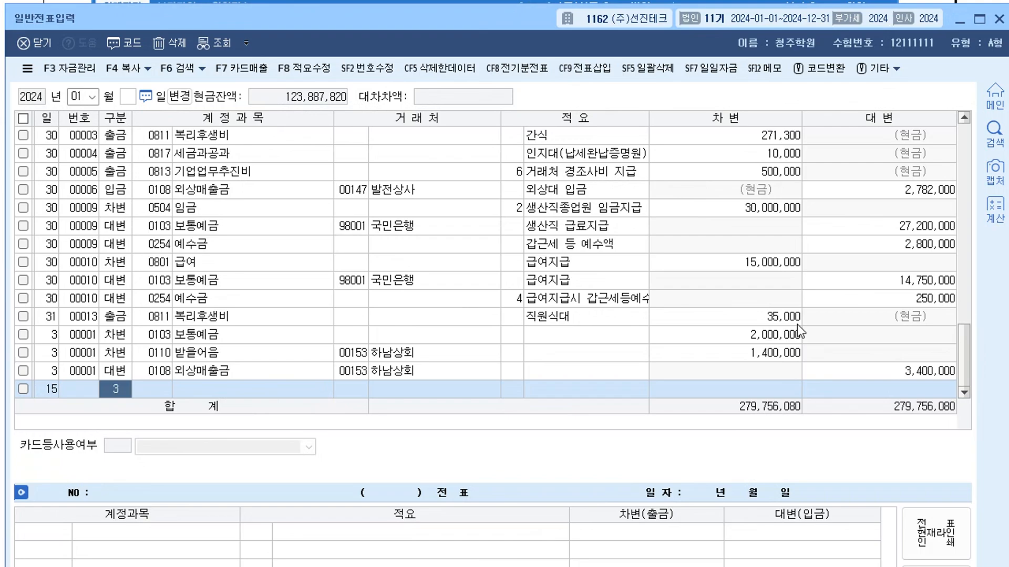
pyautogui.press('Return')
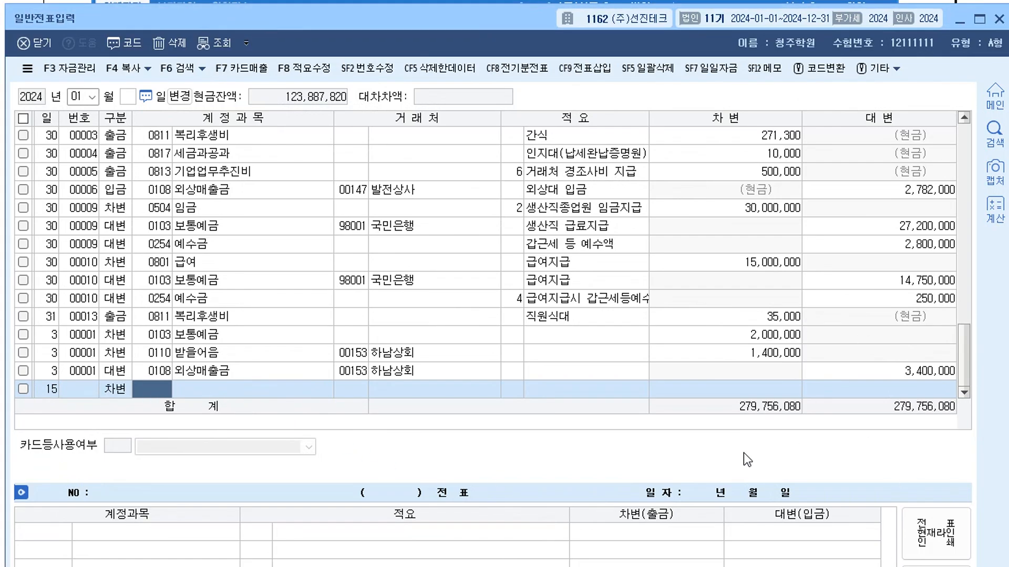
pyautogui.write('도서')
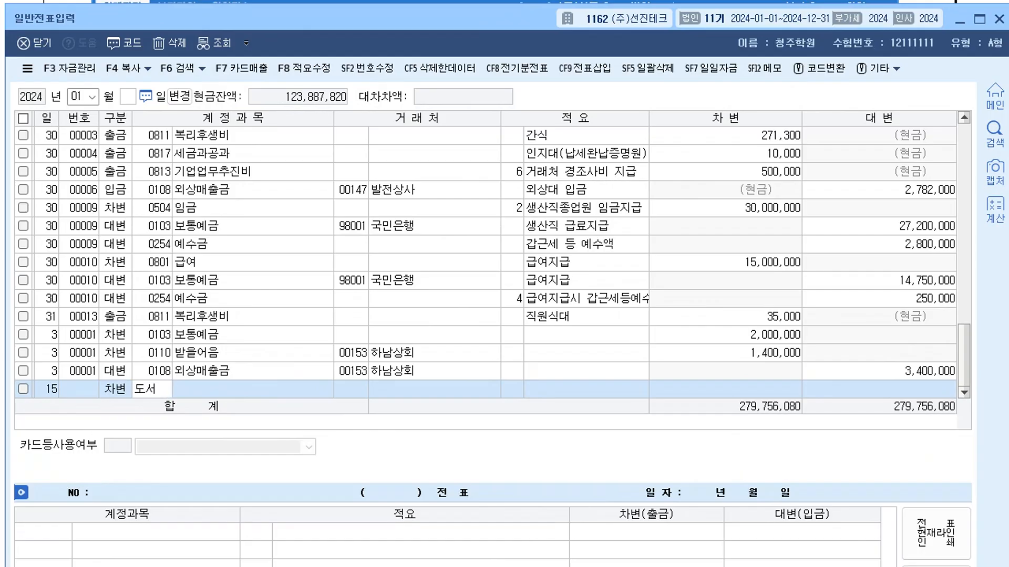
pyautogui.press('Return')
pyautogui.press('Down')
pyautogui.press('Down')
pyautogui.press('Down')
pyautogui.press('Down')
pyautogui.press('Down')
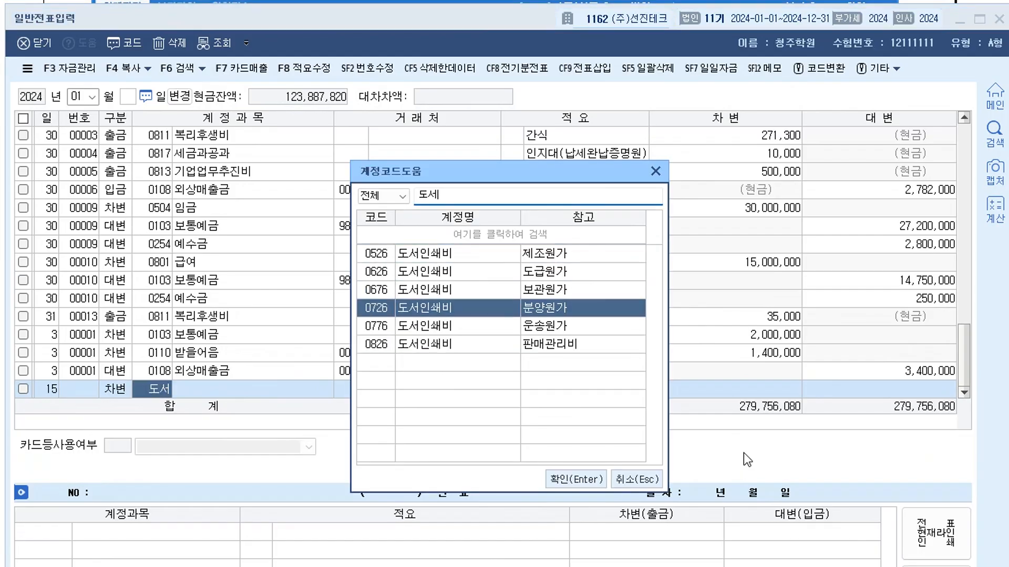
pyautogui.press('Return')
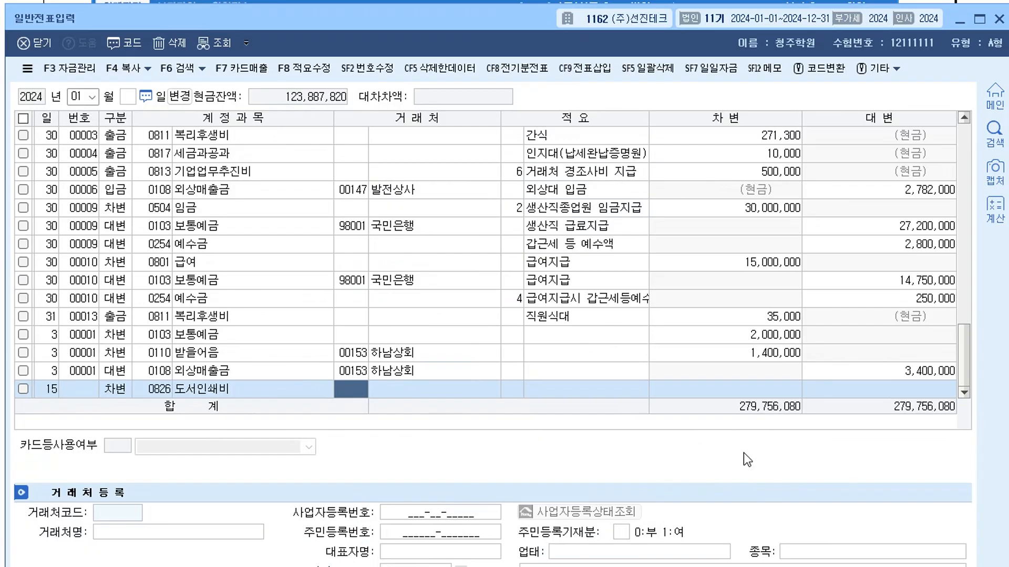
# Step: Set the debit amount of the January 15 도서인쇄비 line to 25,000, leaving its trading partner and summary blank
pyautogui.press('Return')
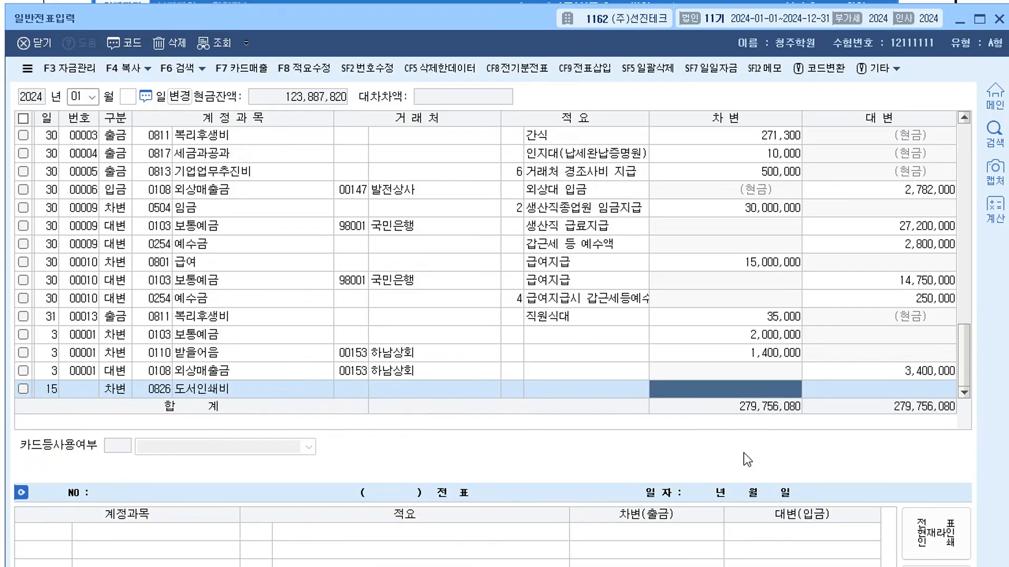
pyautogui.write('250000')
pyautogui.press('Return')
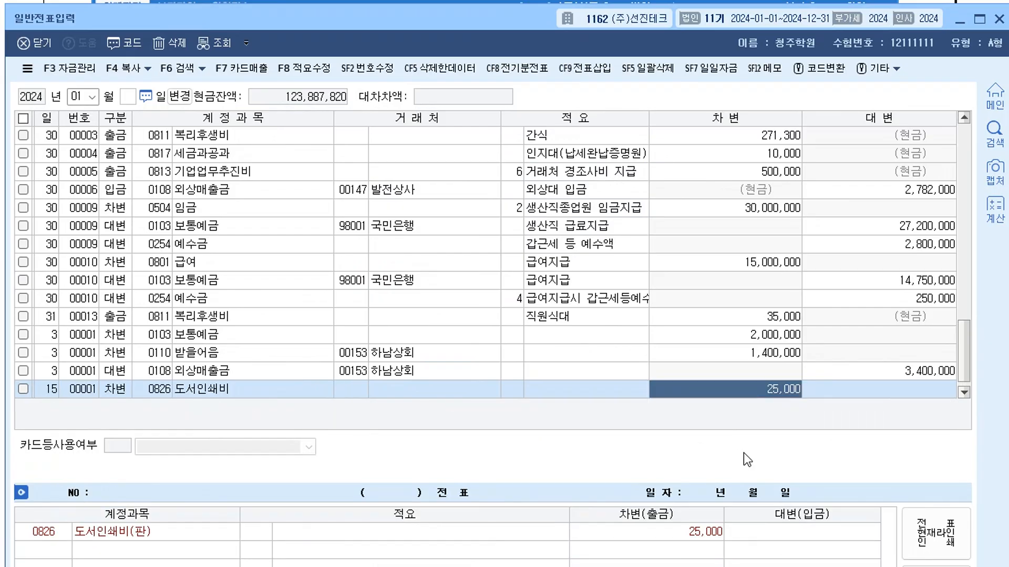
pyautogui.press('Return')
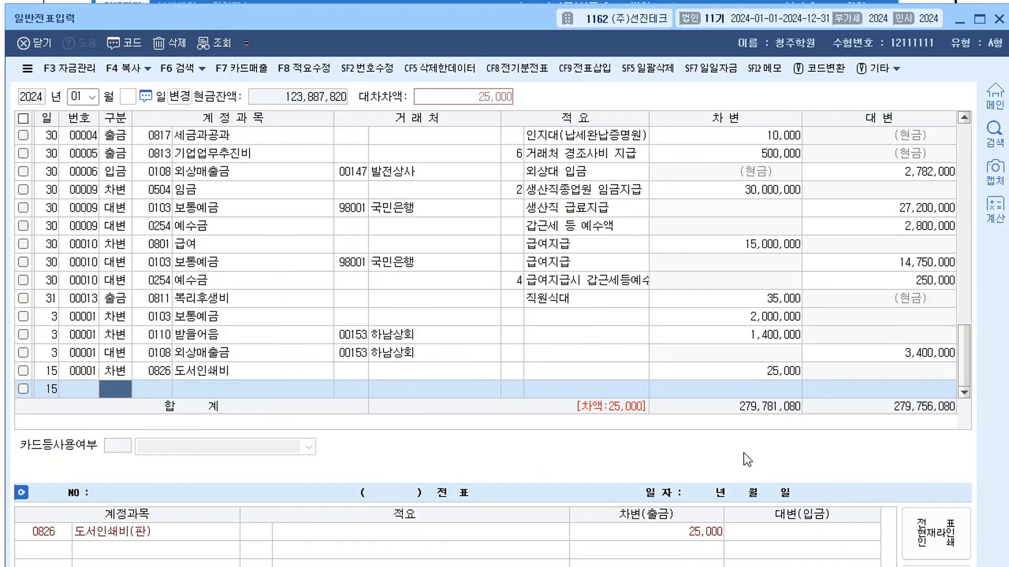
# Step: Complete the January 15 voucher with a credit line for account 0101 현금 at the balancing amount 25,000
pyautogui.write('4')
pyautogui.press('Return')
pyautogui.write('101')
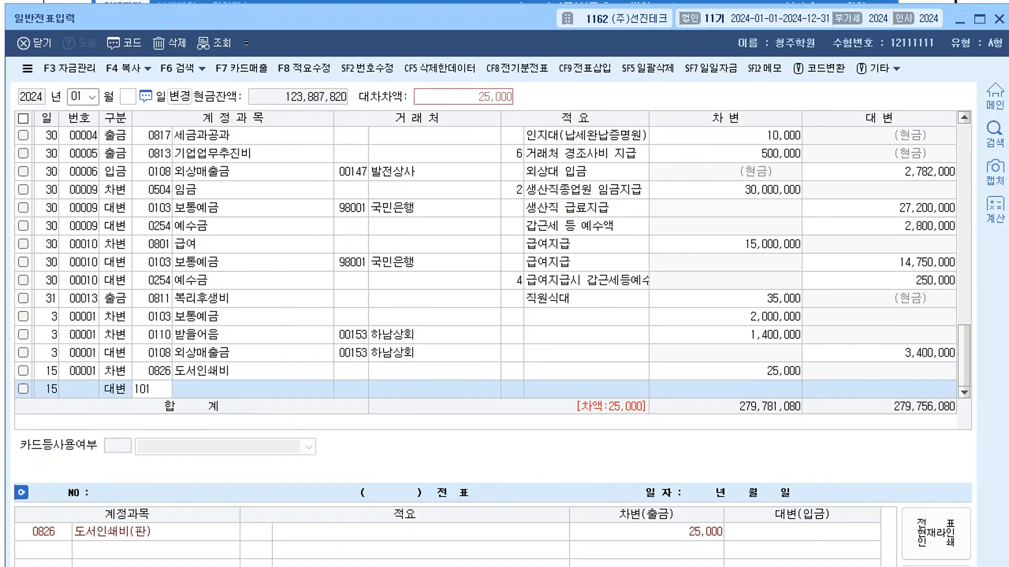
pyautogui.press('Return')
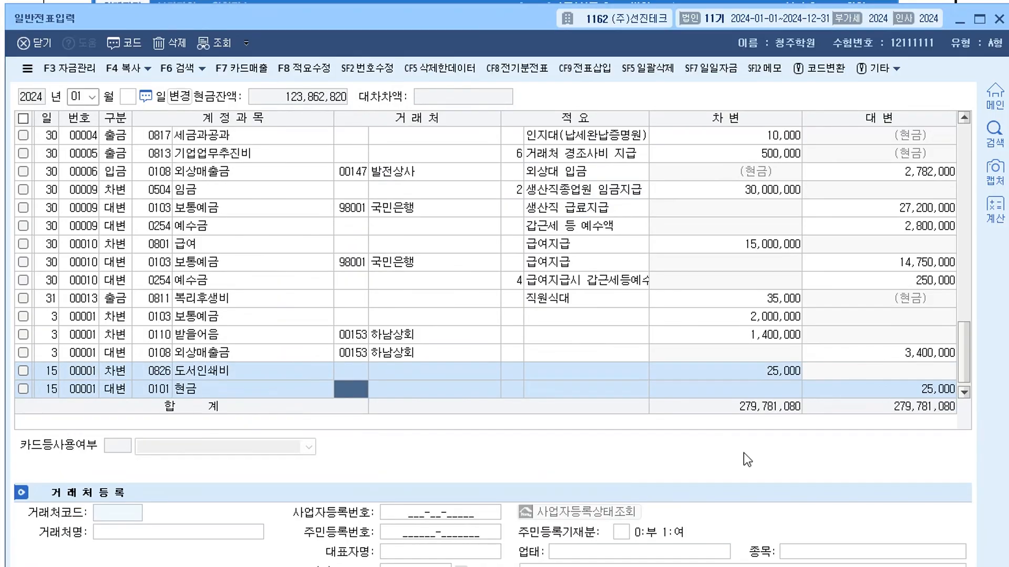
pyautogui.press('Return')
pyautogui.press('Return')
pyautogui.press('Return')
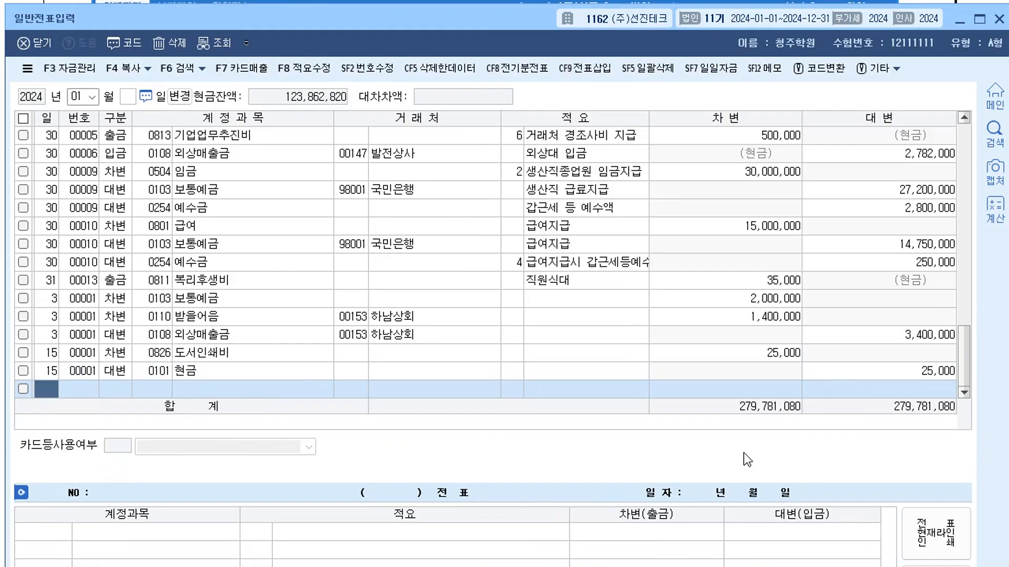
# Step: Switch the voucher entry period to August 2024 and load that month's vouchers
pyautogui.press('Escape')
pyautogui.write('08')
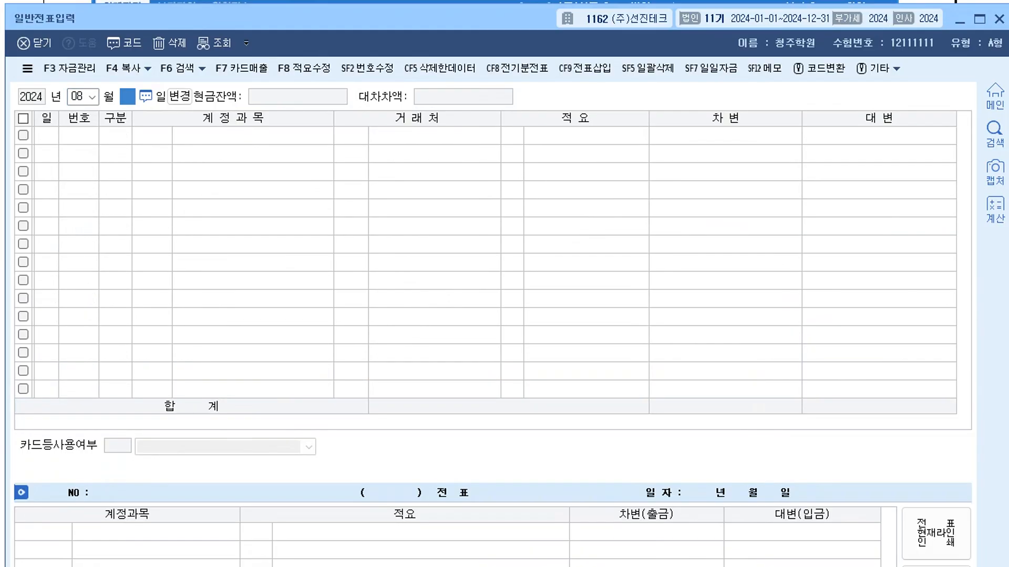
pyautogui.press('Return')
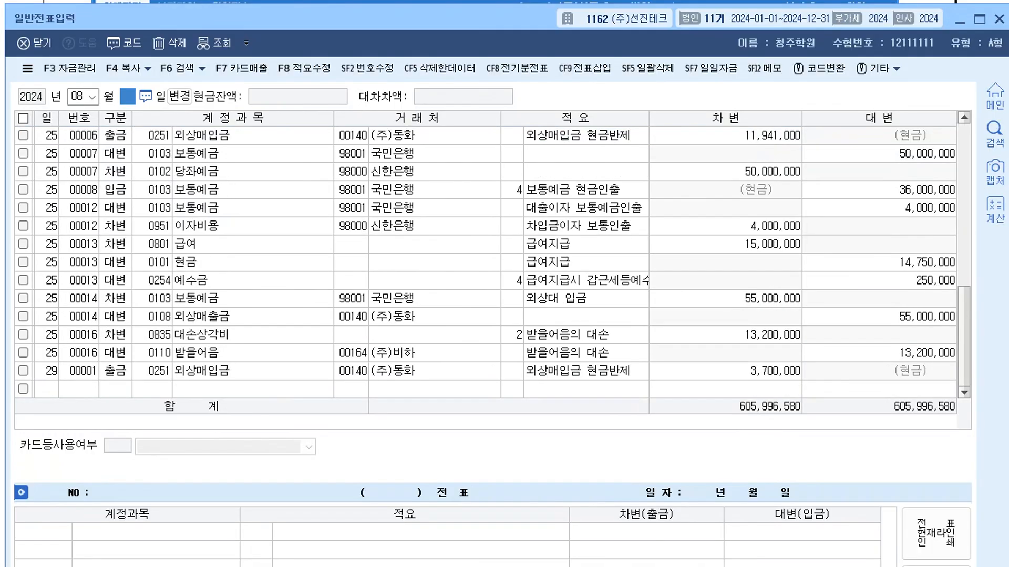
# Step: Add a debit line dated August 20 for account 0201 토지 with the amount 19,500,000
pyautogui.write('20')
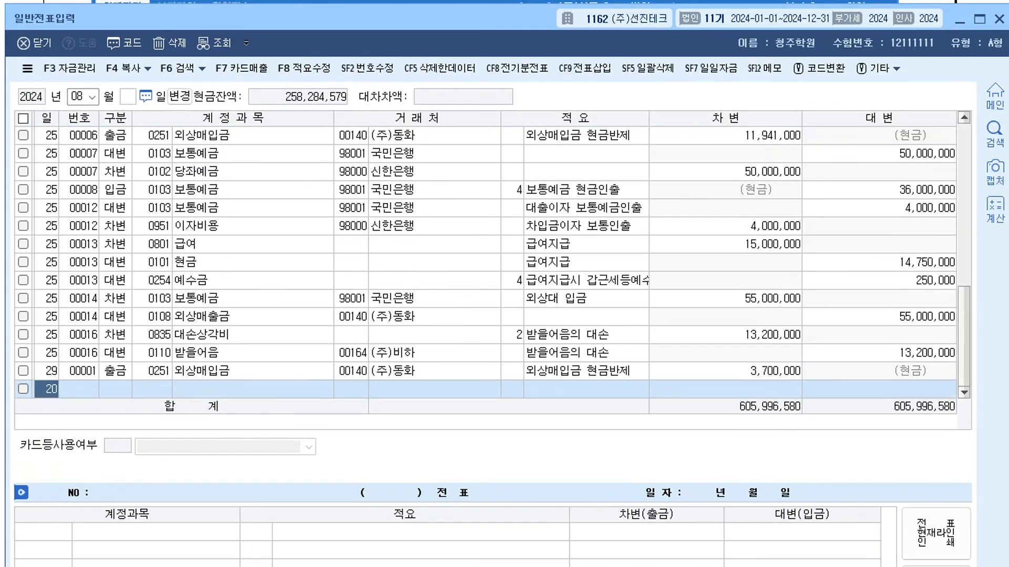
pyautogui.press('Return')
pyautogui.write('3')
pyautogui.press('Return')
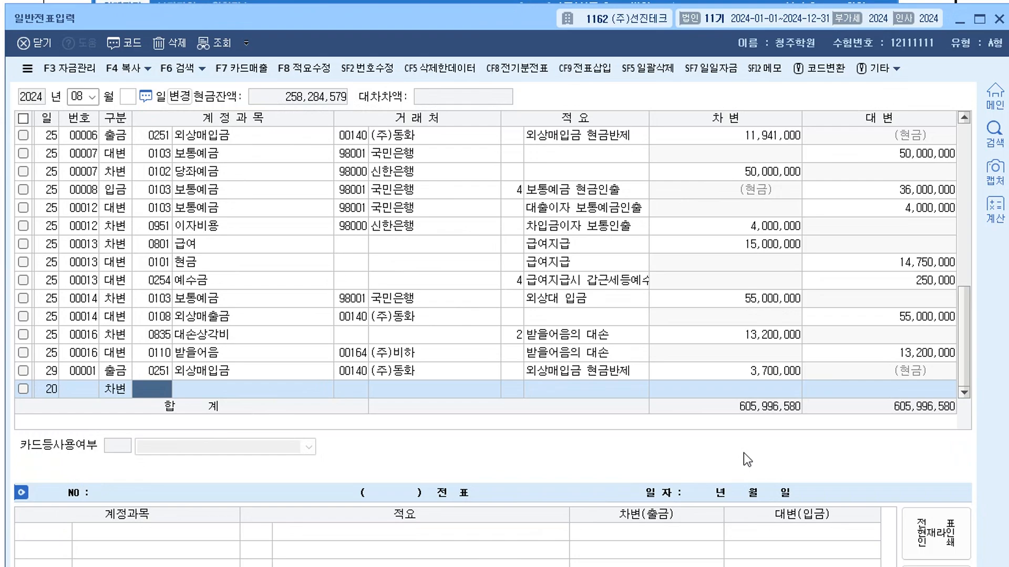
pyautogui.write('0201')
pyautogui.press('Return')
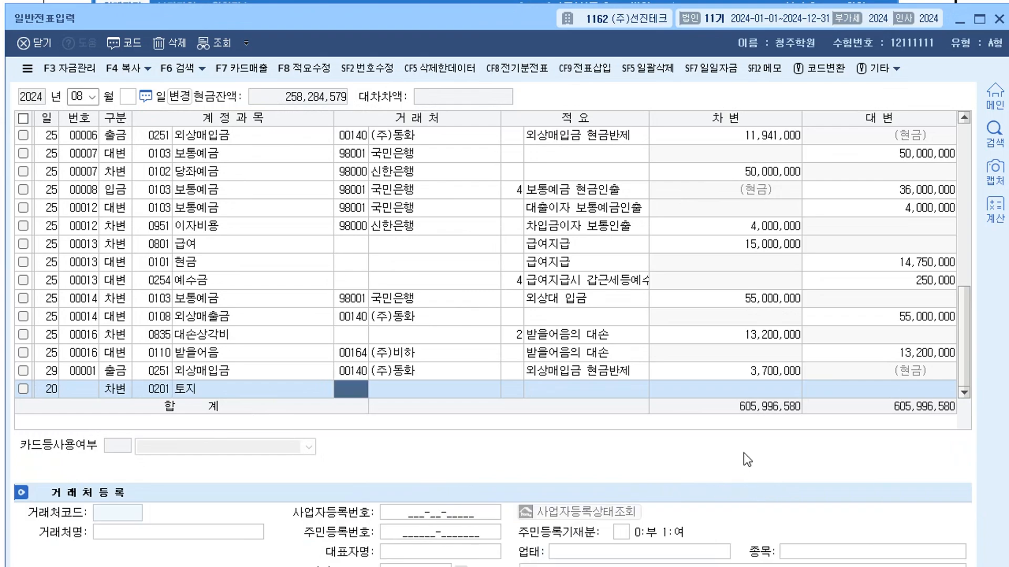
pyautogui.press('Return')
pyautogui.press('Return')
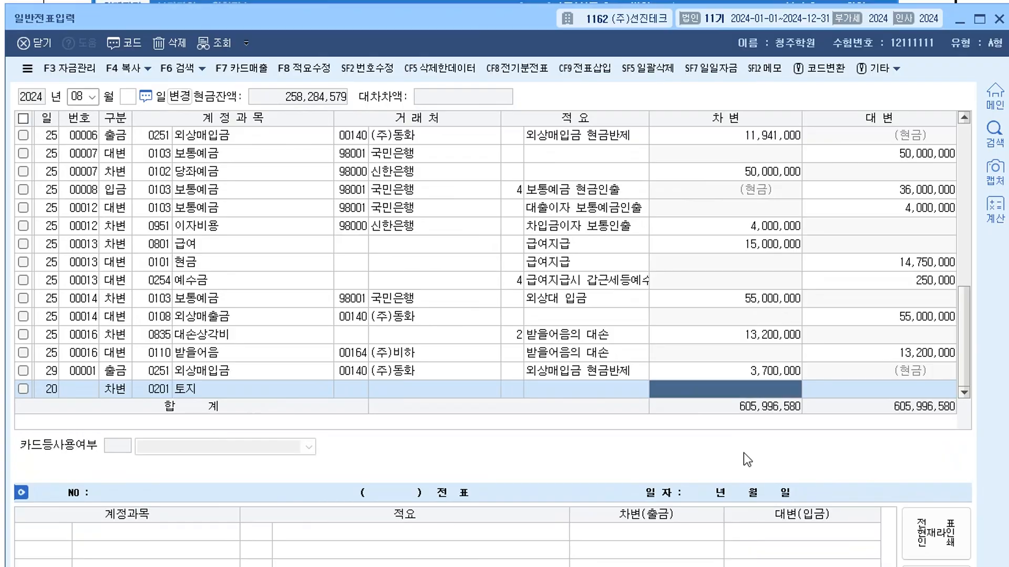
pyautogui.write('19,500,')
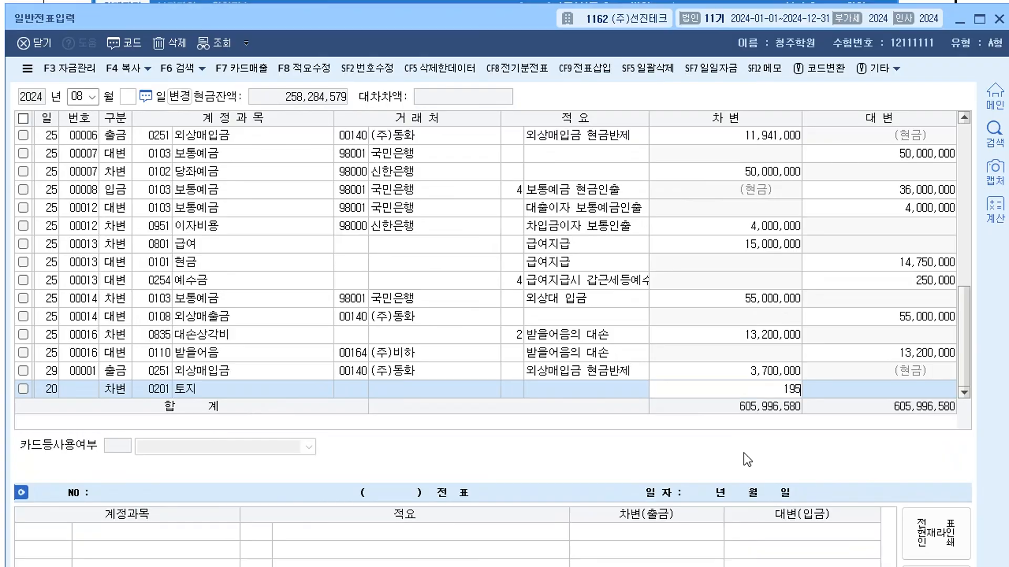
pyautogui.write('000')
pyautogui.press('Return')
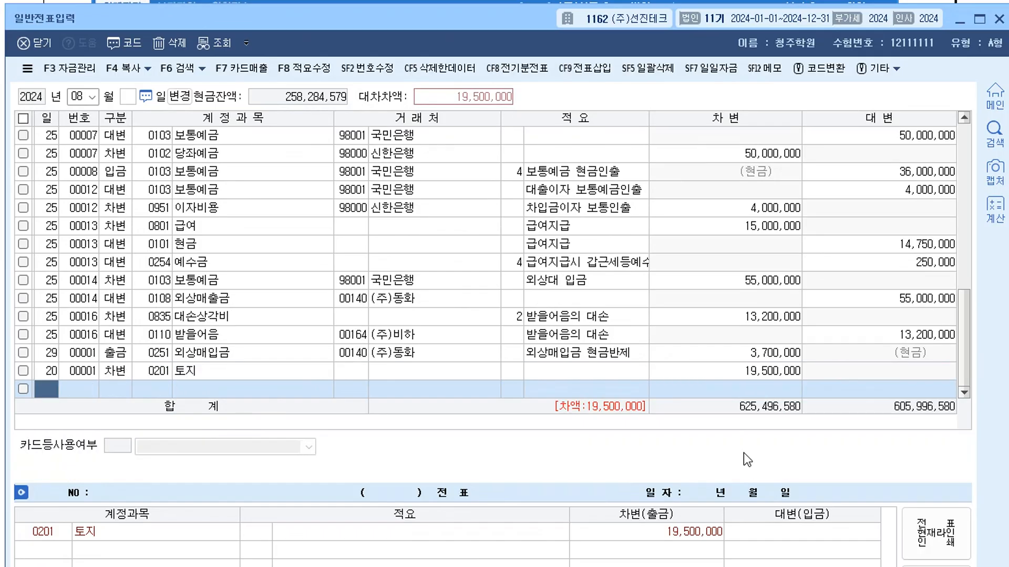
# Step: Add a debit line dated August 20 for account 0178 매도가능증권 with the amount 10,500,000
pyautogui.write('20')
pyautogui.press('Return')
pyautogui.write('3')
pyautogui.press('Return')
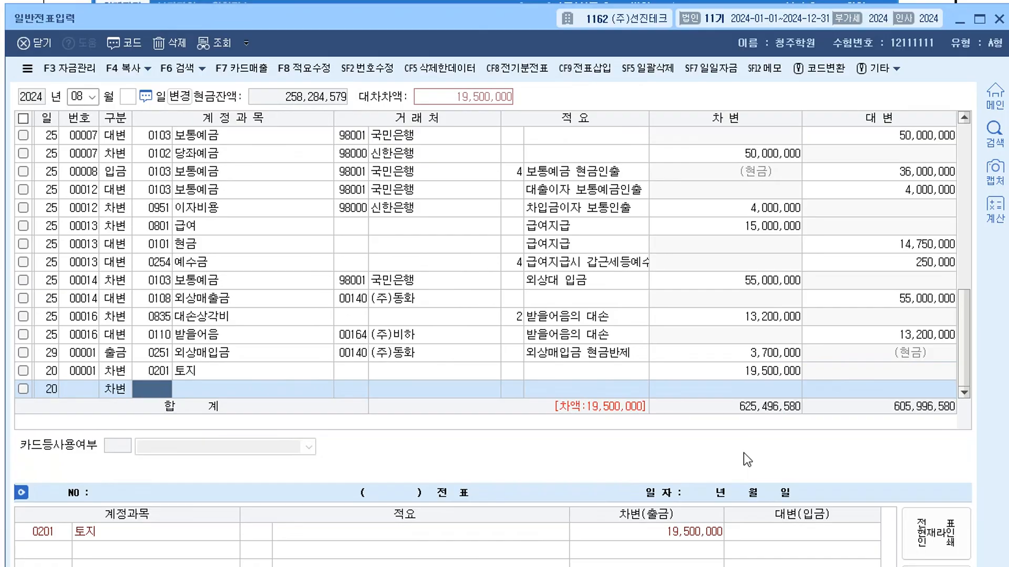
pyautogui.write('매도')
pyautogui.press('Return')
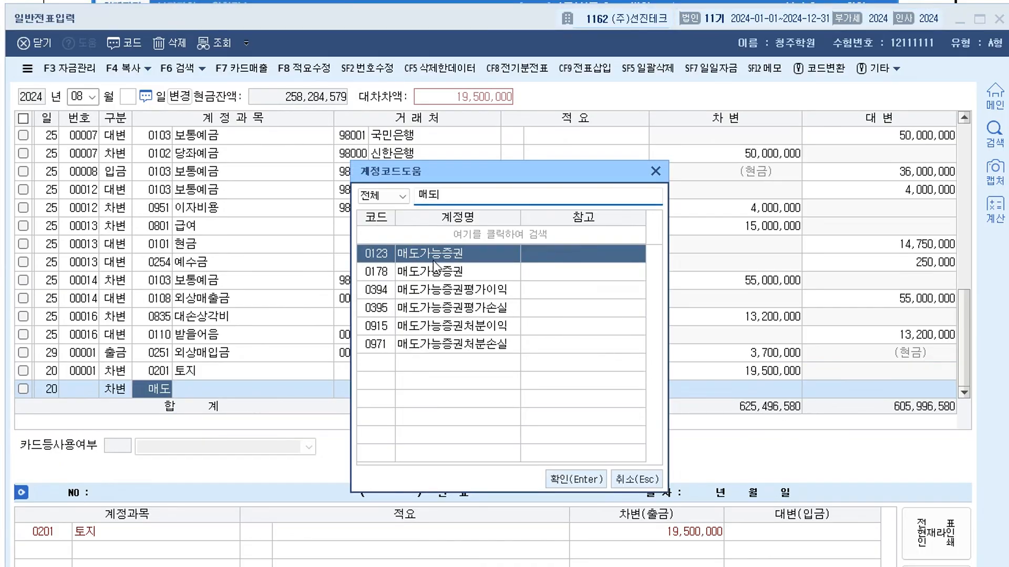
pyautogui.click(439, 278)
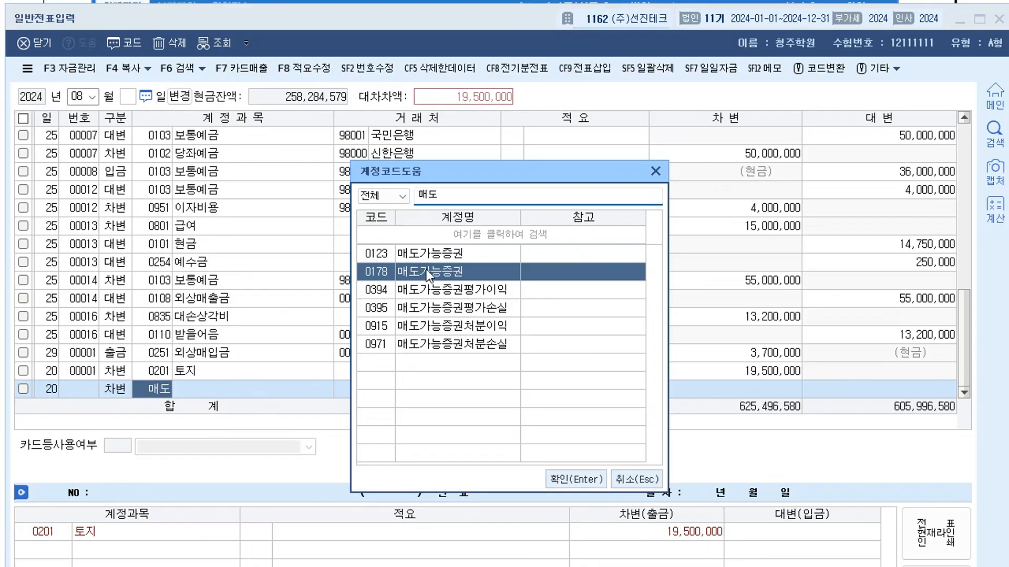
pyautogui.click(437, 249)
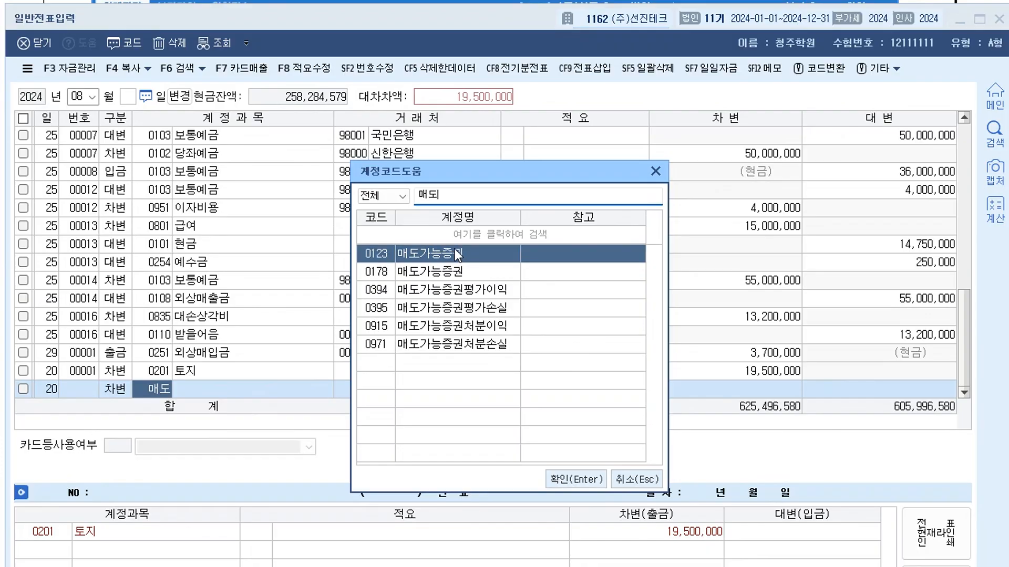
pyautogui.click(436, 272)
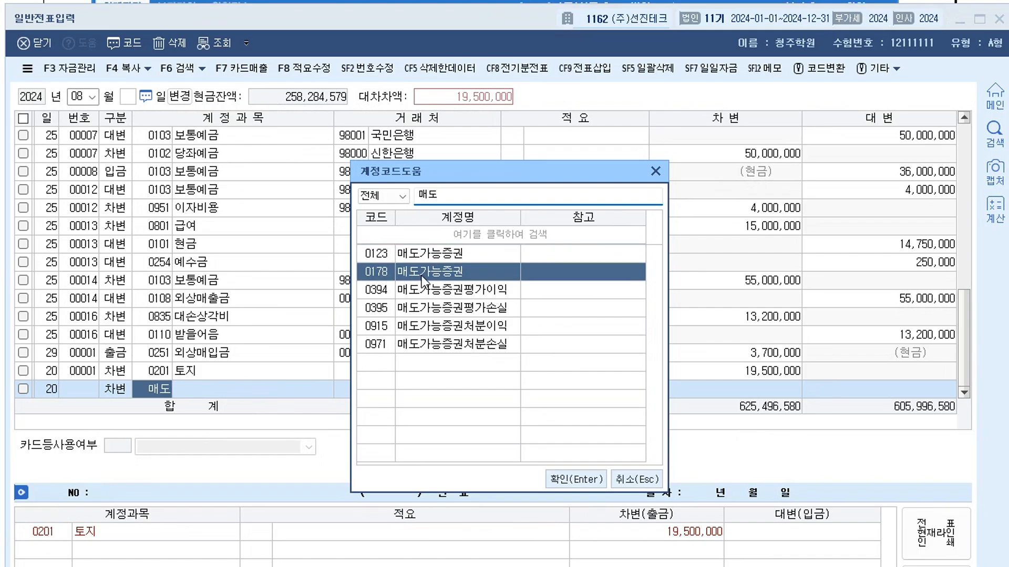
pyautogui.press('Return')
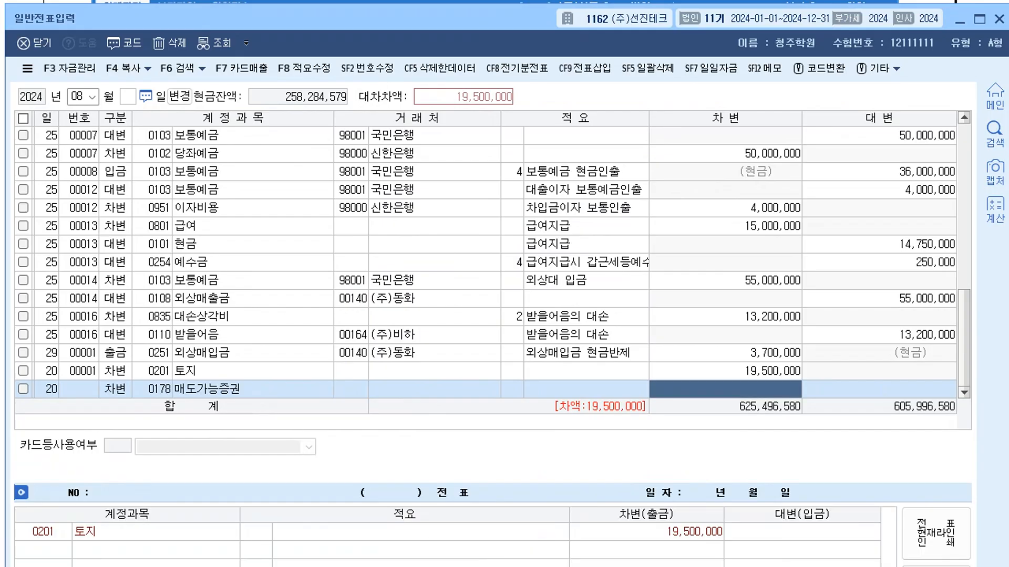
pyautogui.write('10')
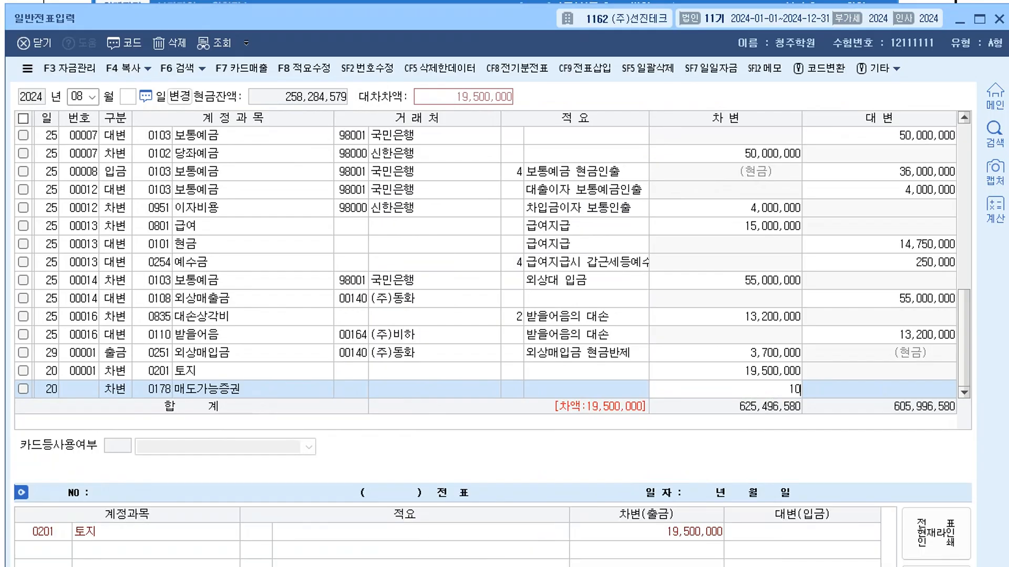
pyautogui.write(',500,000')
pyautogui.press('Return')
# Step: Complete the August 20 voucher with a credit line for account 0103 보통예금 at the balancing amount 30,000,000, leaving trading partner and summary blank
pyautogui.press('Return')
pyautogui.write('4')
pyautogui.press('Return')
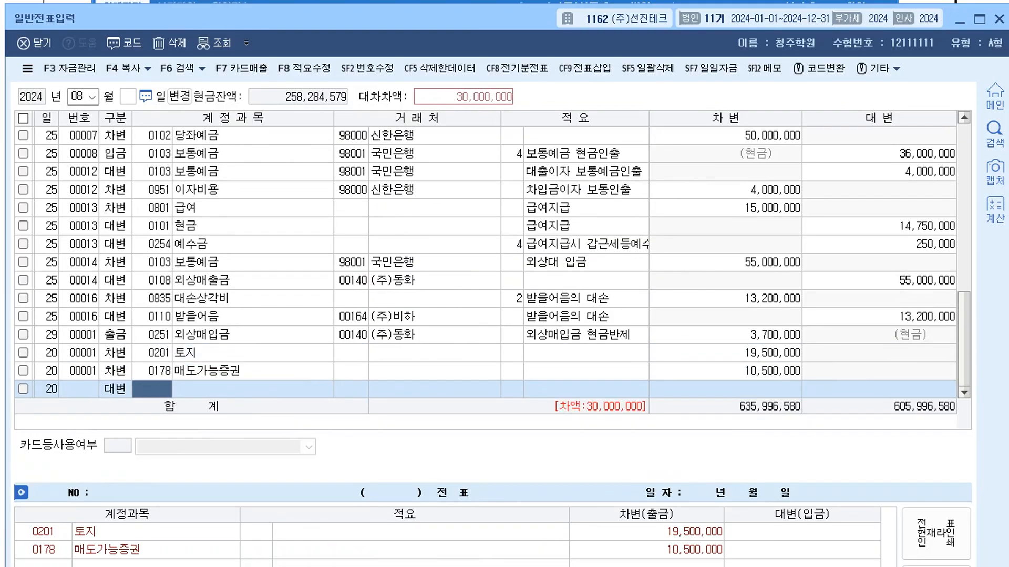
pyautogui.write('103')
pyautogui.press('Return')
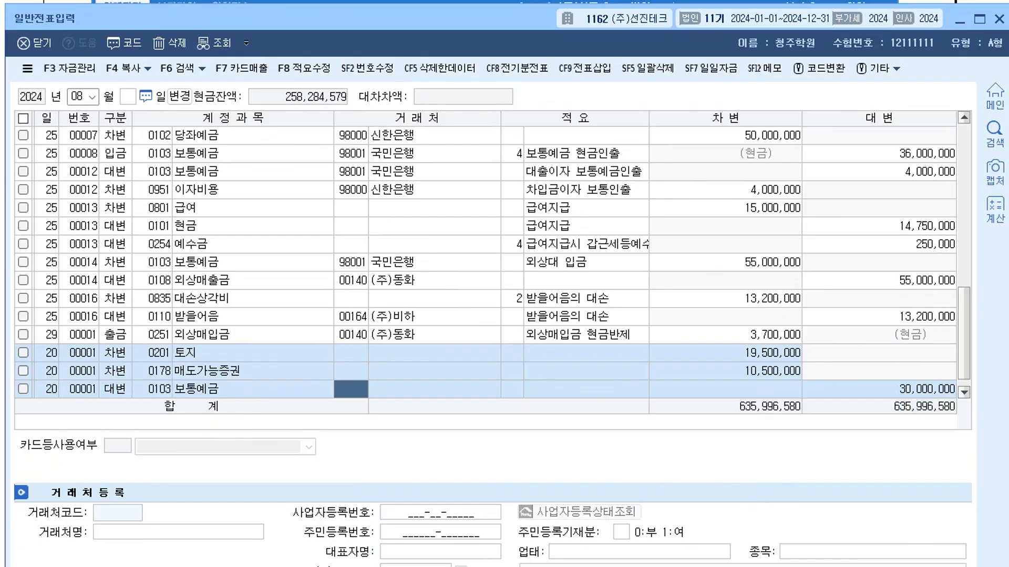
pyautogui.press('Return')
pyautogui.press('Return')
pyautogui.press('Return')
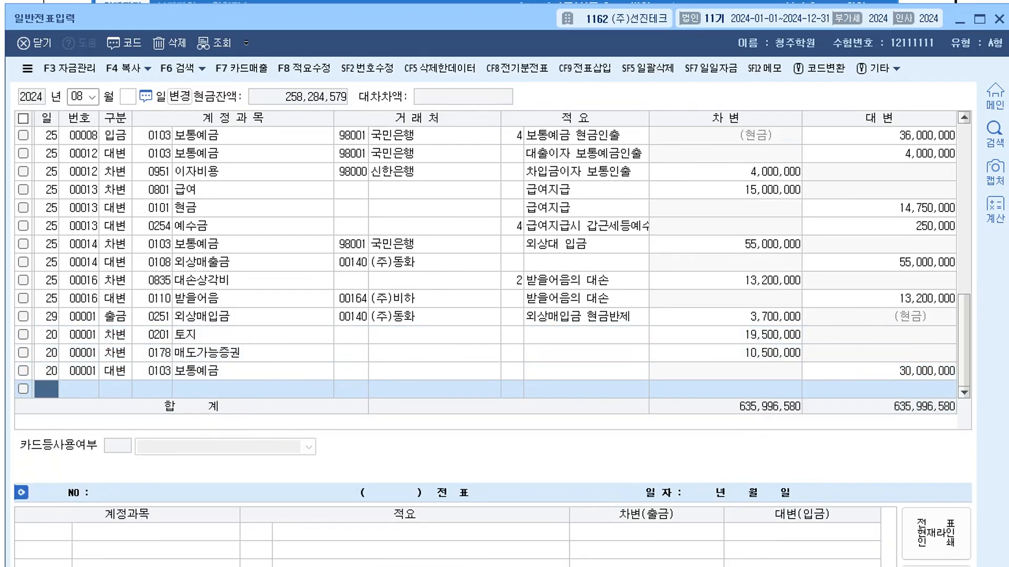
# Step: Switch the voucher entry period to October 2024 and load that month's vouchers
pyautogui.press('Escape')
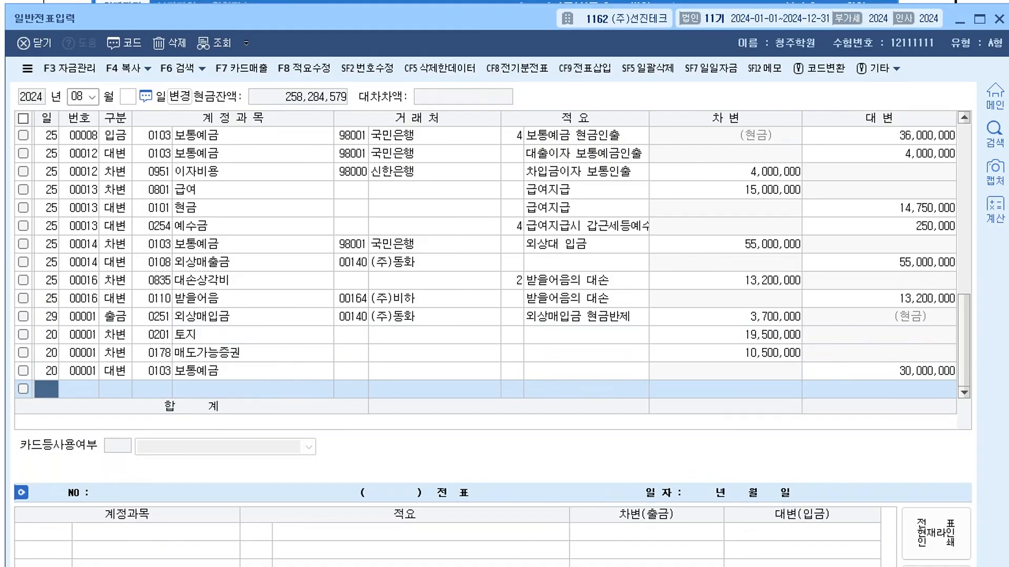
pyautogui.write('10')
pyautogui.press('Return')
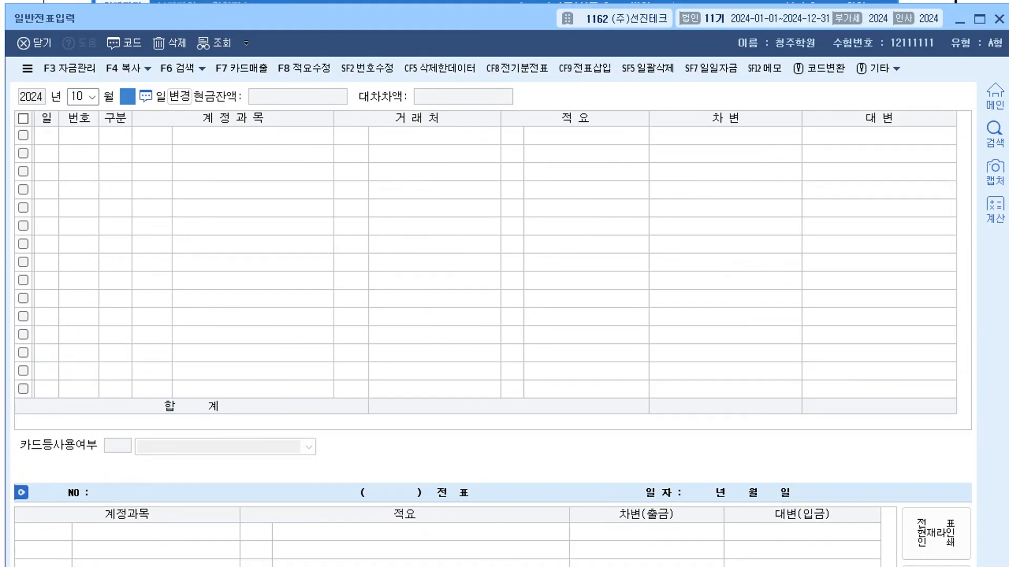
pyautogui.press('Return')
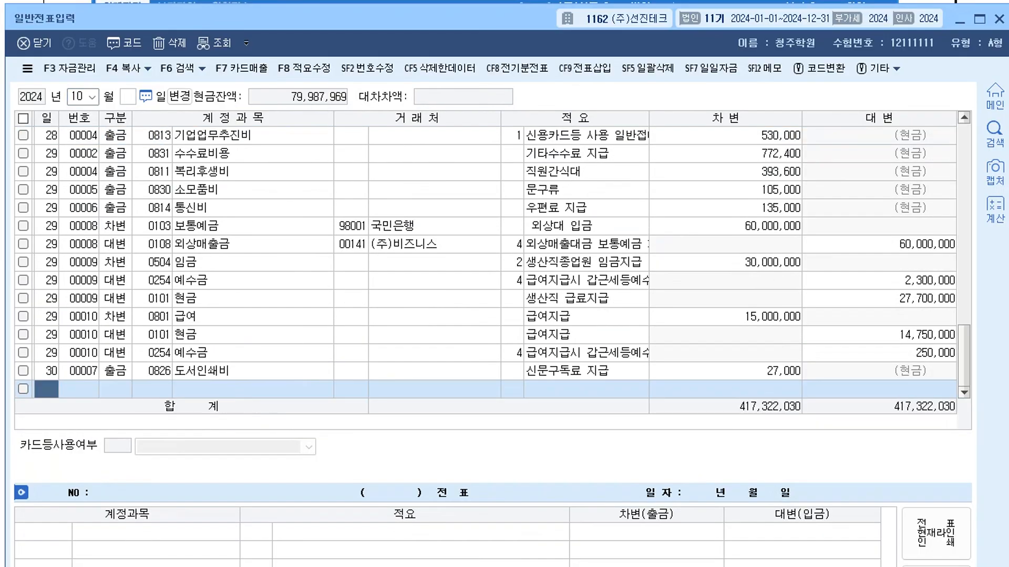
# Step: Add a debit line dated October 25 for the manufacturing-cost account 0504 임금 with the amount 6,500,000
pyautogui.write('25')
pyautogui.press('Return')
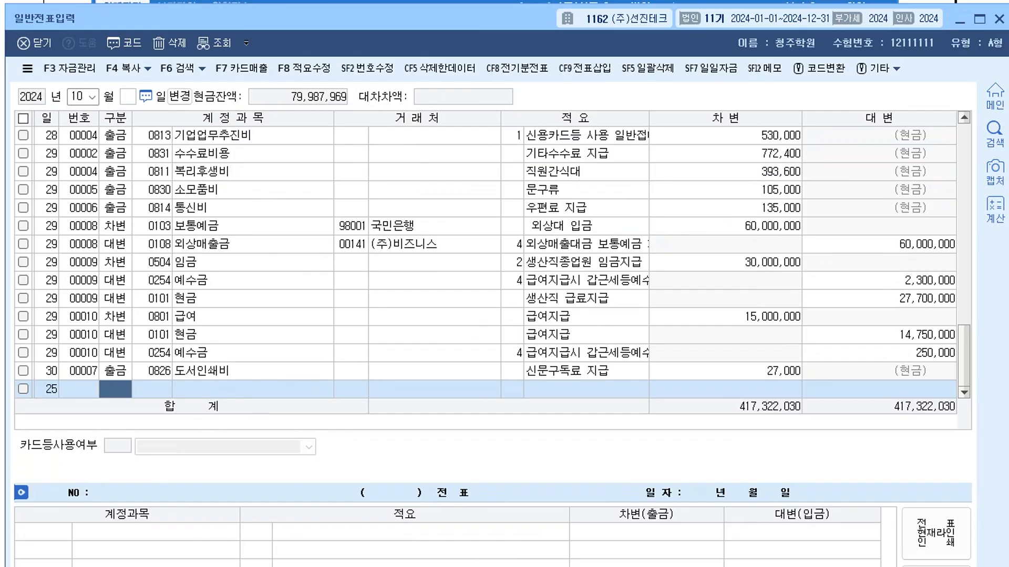
pyautogui.write('3')
pyautogui.press('Return')
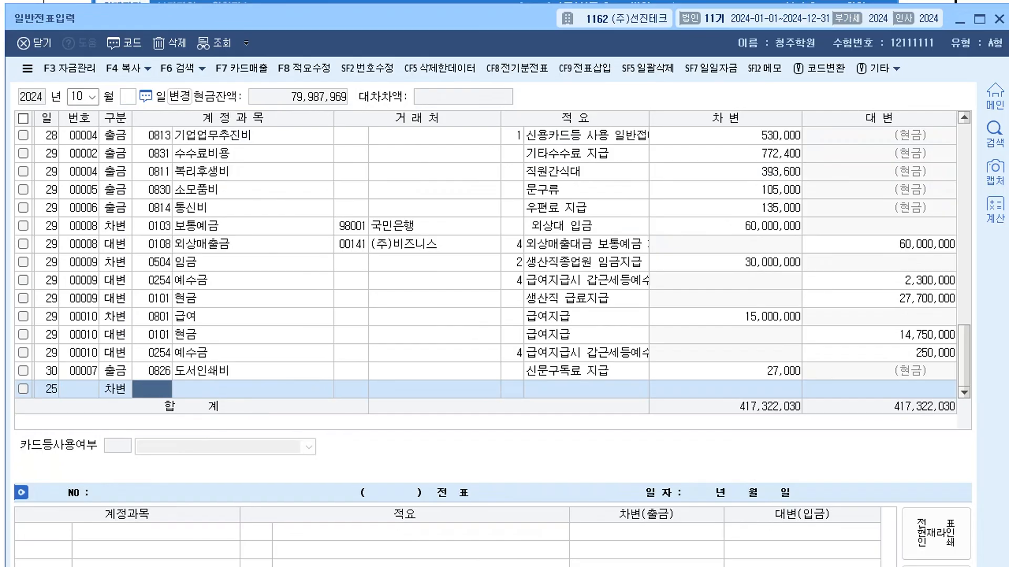
pyautogui.write('임금')
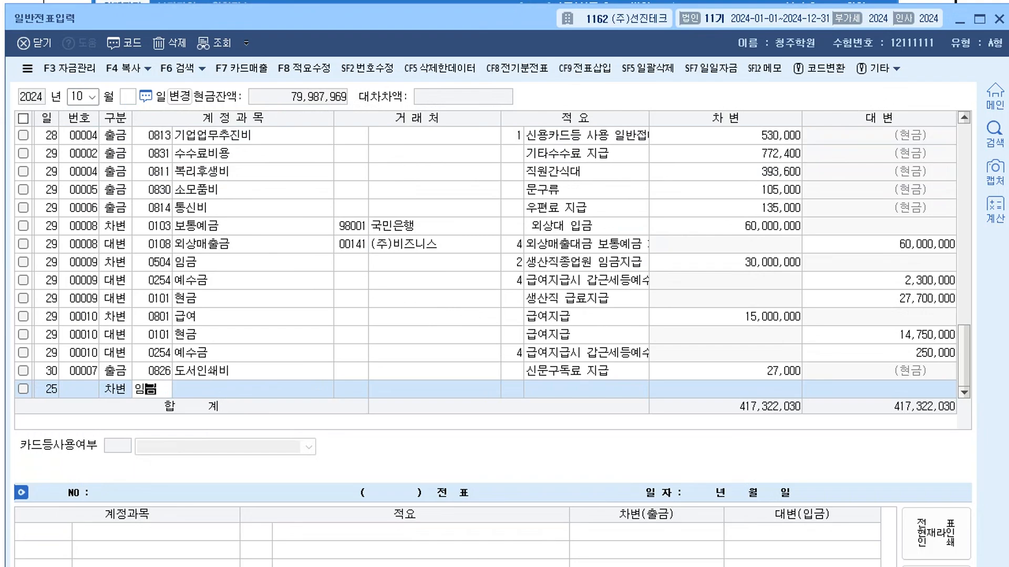
pyautogui.press('Return')
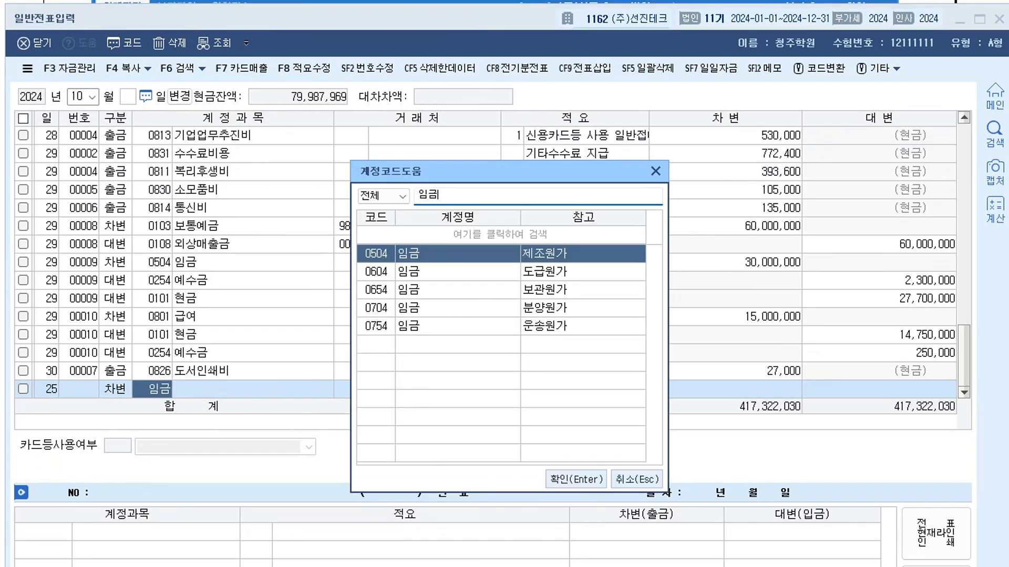
pyautogui.press('Return')
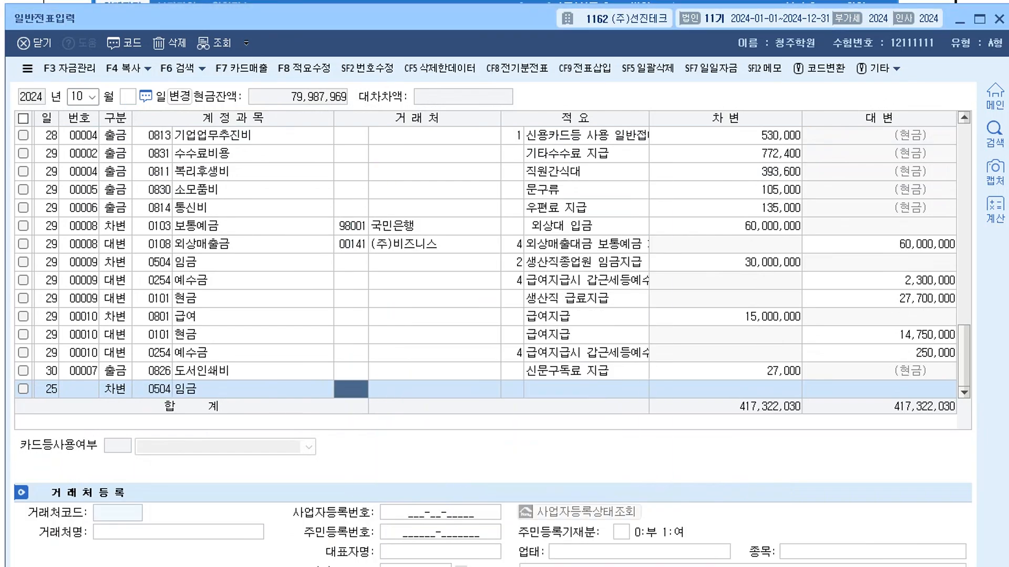
pyautogui.press('Return')
pyautogui.press('Return')
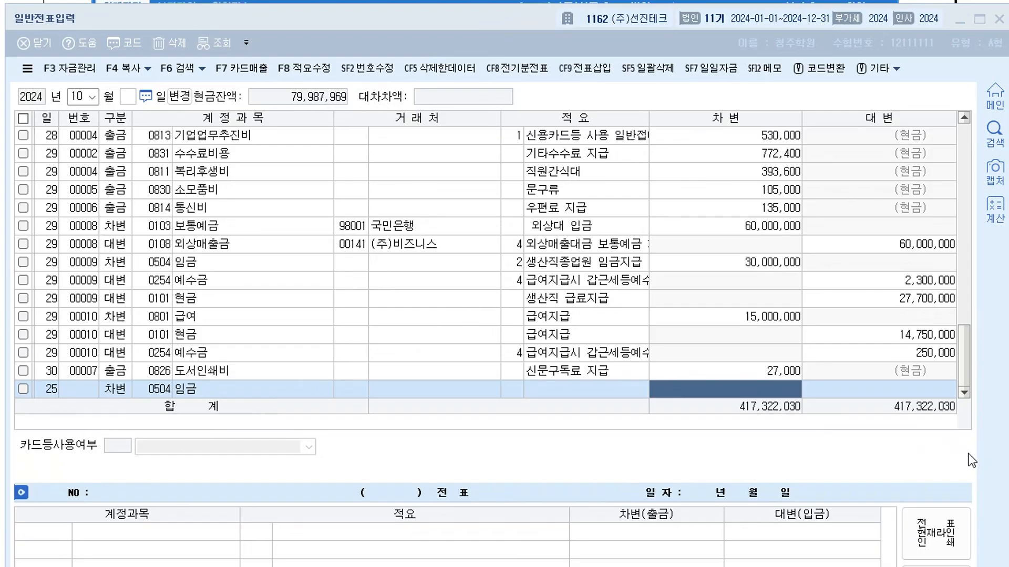
pyautogui.click(753, 389)
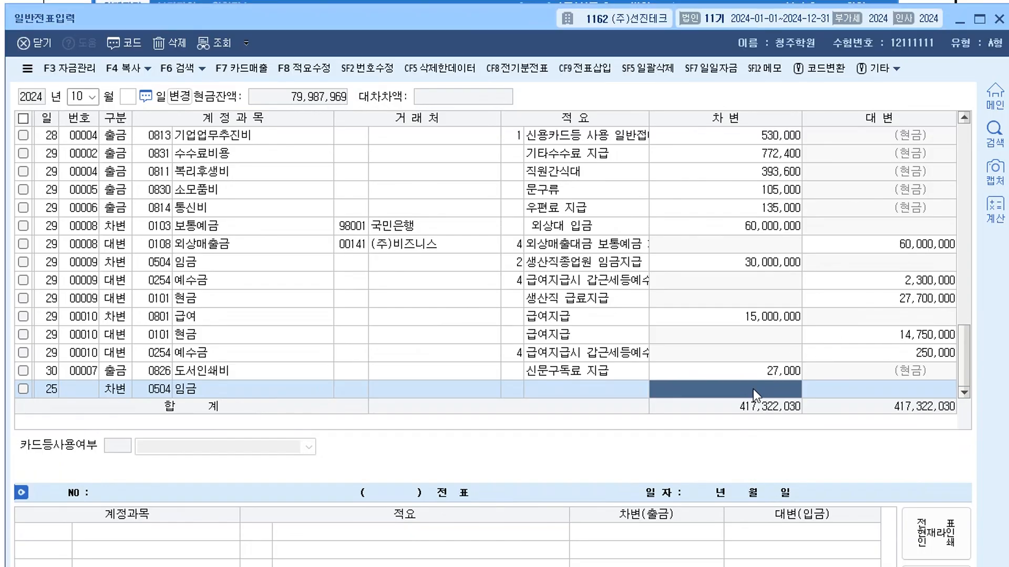
pyautogui.write('6500000')
pyautogui.press('Return')
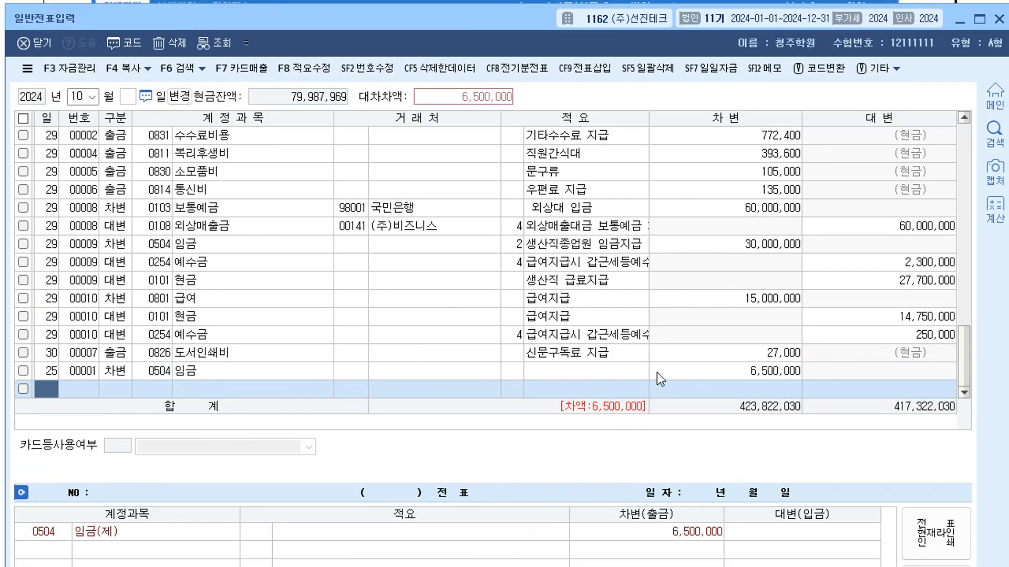
# Step: Start a second voucher line dated October 25 and set its type to 대변 (credit)
pyautogui.press('Return')
pyautogui.write('3')
pyautogui.press('Return')
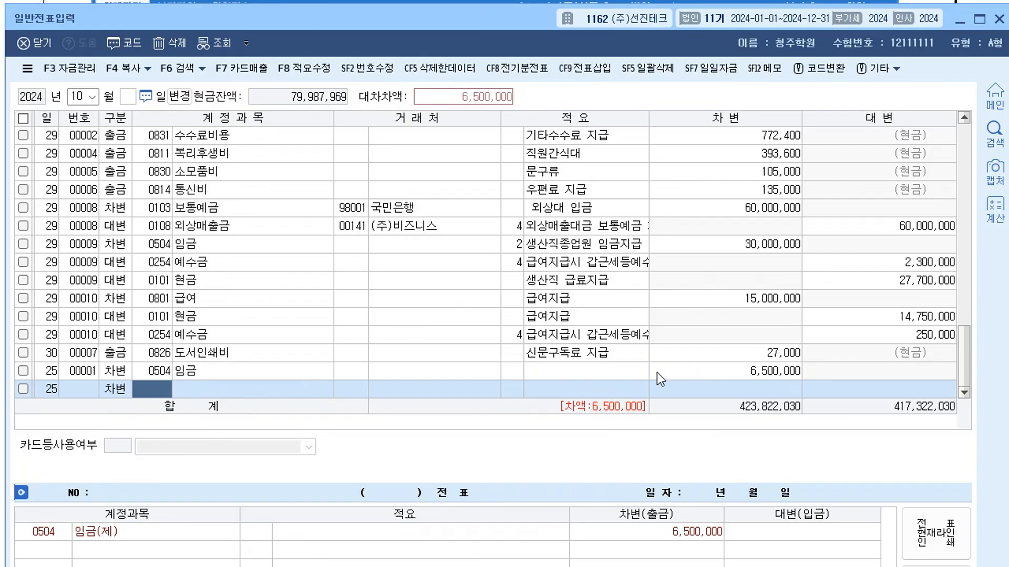
pyautogui.press('Left')
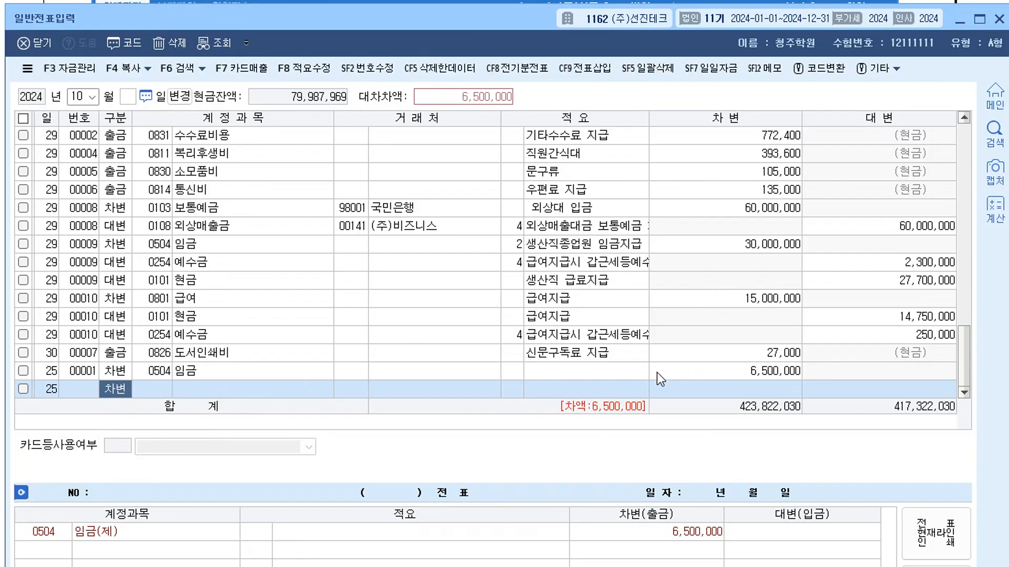
pyautogui.write('4')
pyautogui.press('Return')
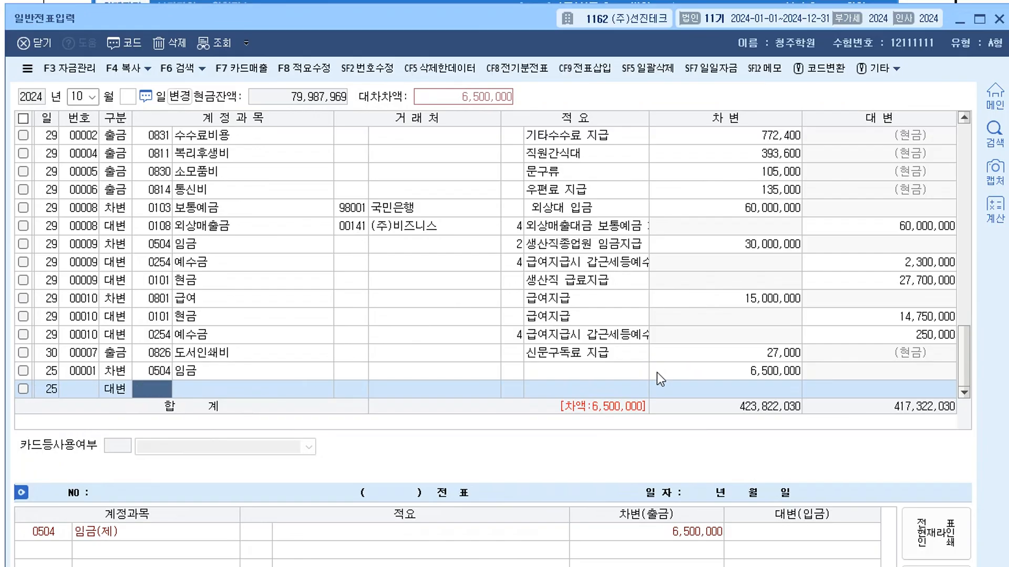
# Step: Fill the October 25 credit line with account 0254 예수금 and the amount 1,167,260
pyautogui.write('예수')
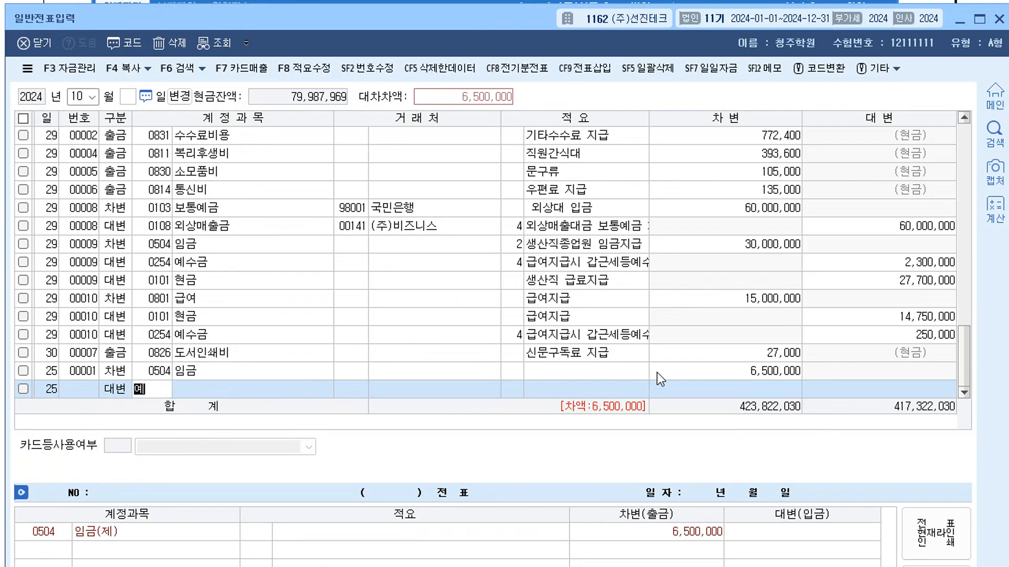
pyautogui.press('Return')
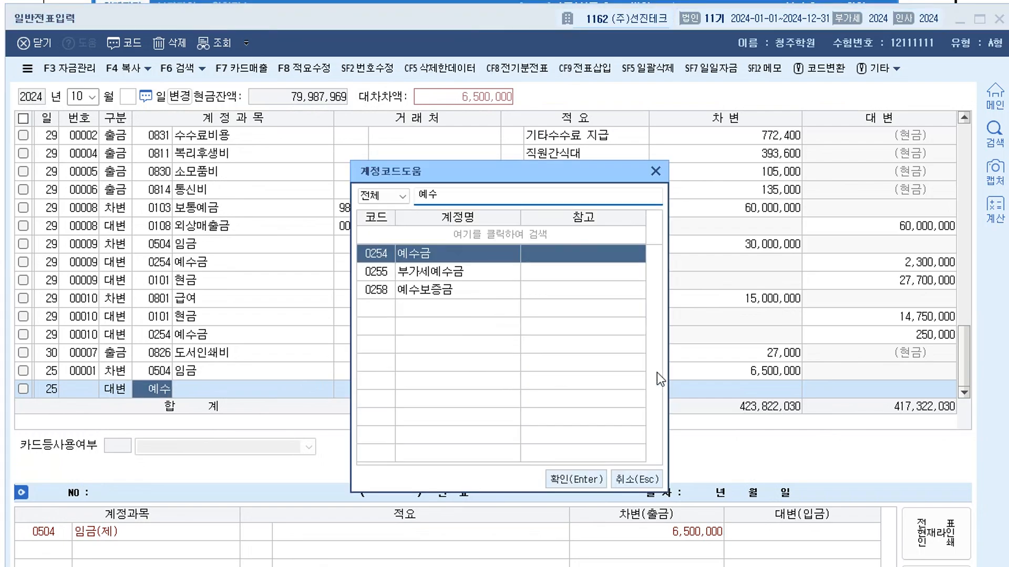
pyautogui.press('Return')
pyautogui.press('Return')
pyautogui.press('Return')
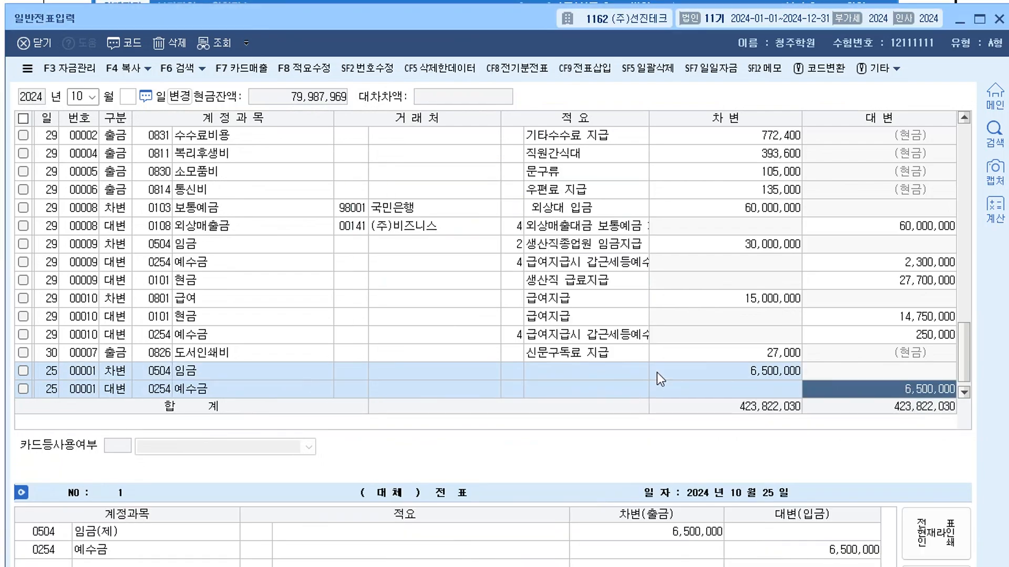
pyautogui.write('1')
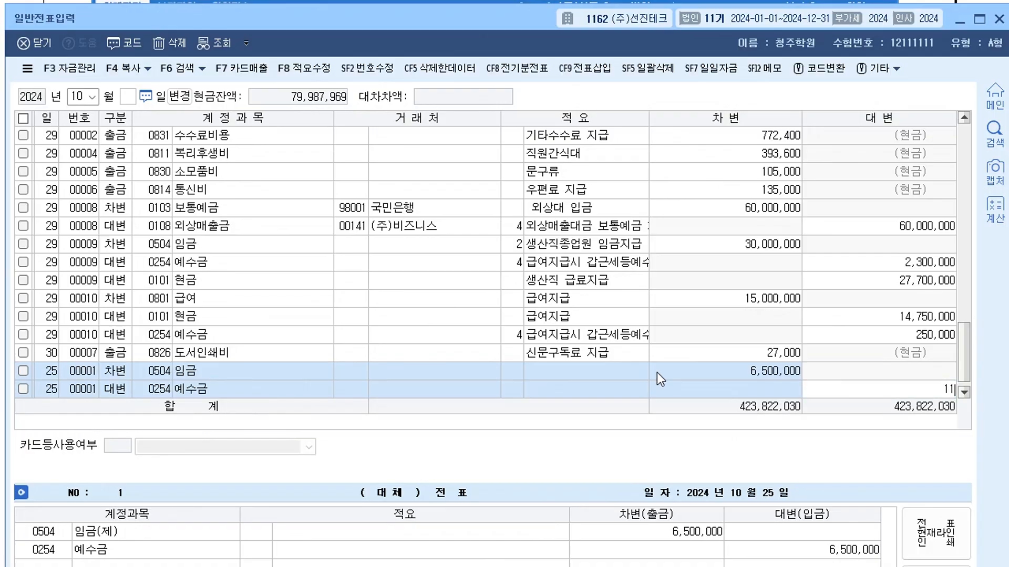
pyautogui.write(',167,260')
pyautogui.press('Return')
# Step: Complete the October 25 voucher with a credit line for account 0103 보통예금 at the balancing amount 5,332,740
pyautogui.write('25')
pyautogui.press('Return')
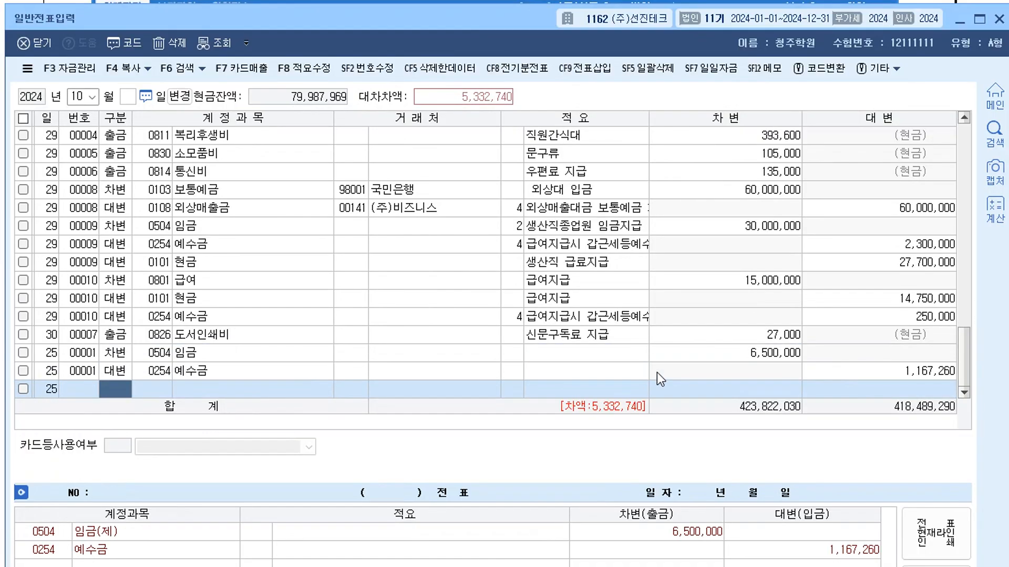
pyautogui.write('4')
pyautogui.press('Return')
pyautogui.write('0103')
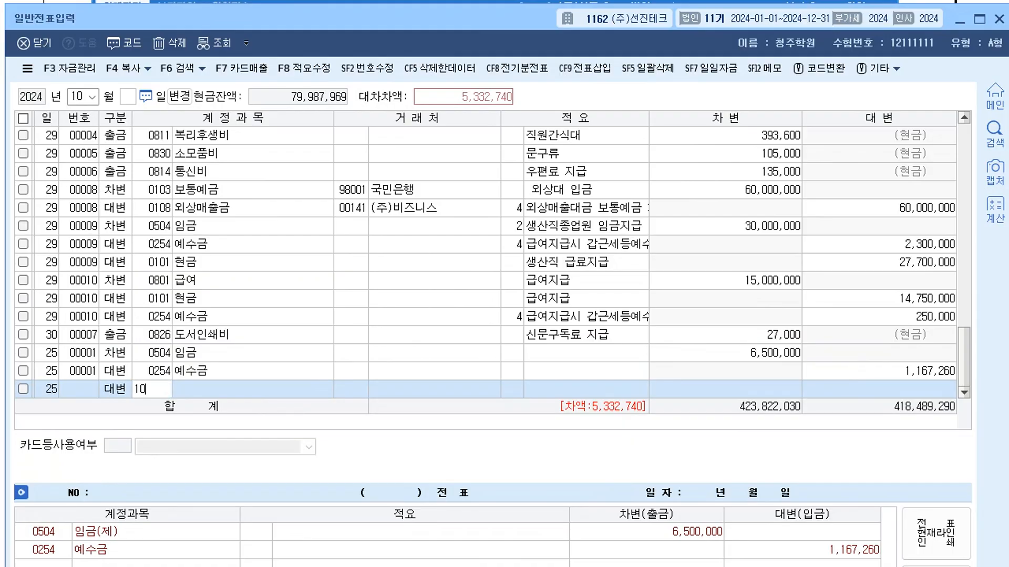
pyautogui.press('Return')
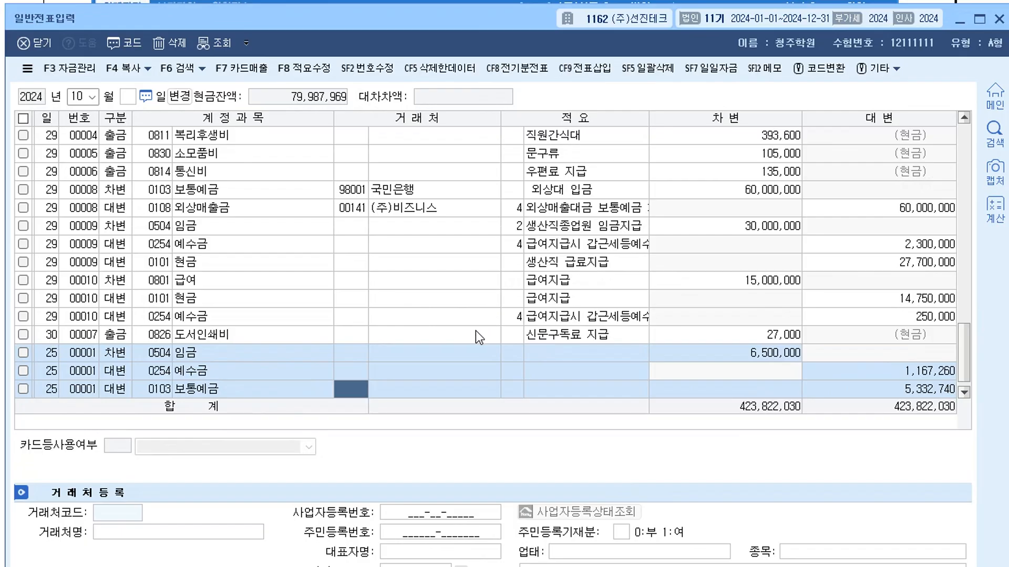
pyautogui.press('Return')
pyautogui.press('Return')
pyautogui.press('Return')
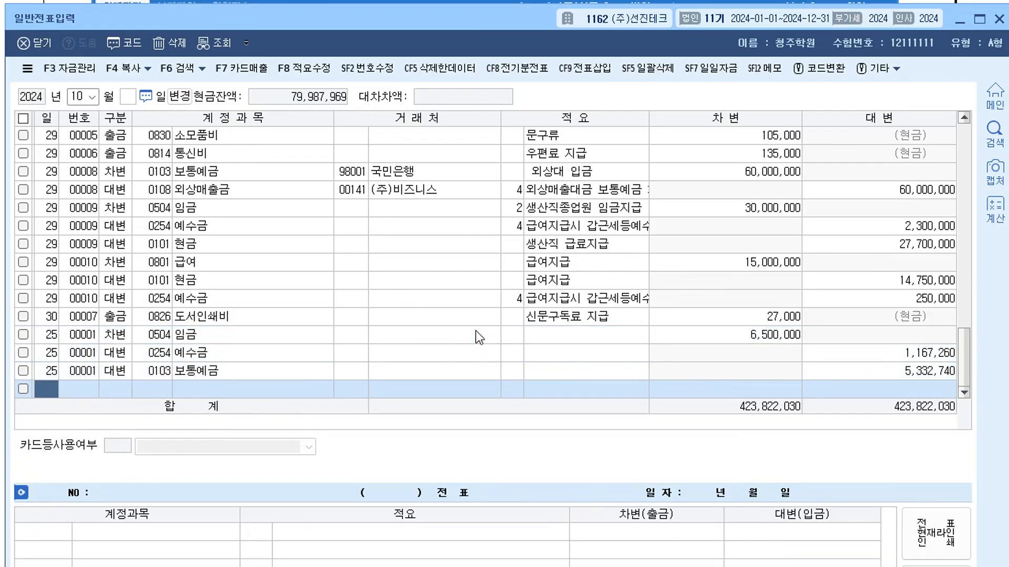
# Step: Switch the voucher entry period to December 2024 and load that month's vouchers
pyautogui.press('Escape')
pyautogui.write('12')
pyautogui.press('Return')
pyautogui.press('Return')
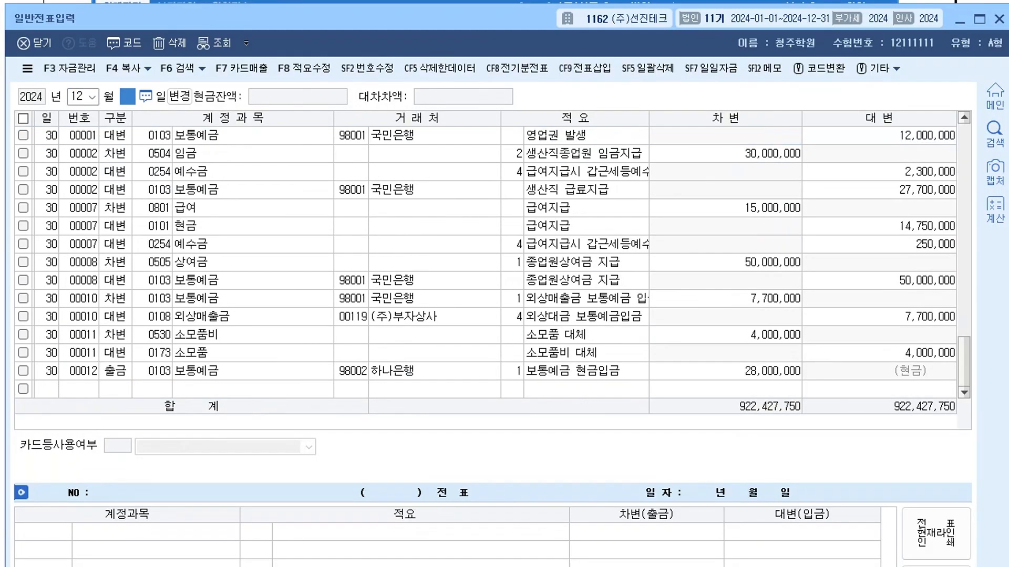
# Step: Start a December 1 debit (차변) voucher line with account 0253 미지급금
pyautogui.write('1')
pyautogui.press('Return')
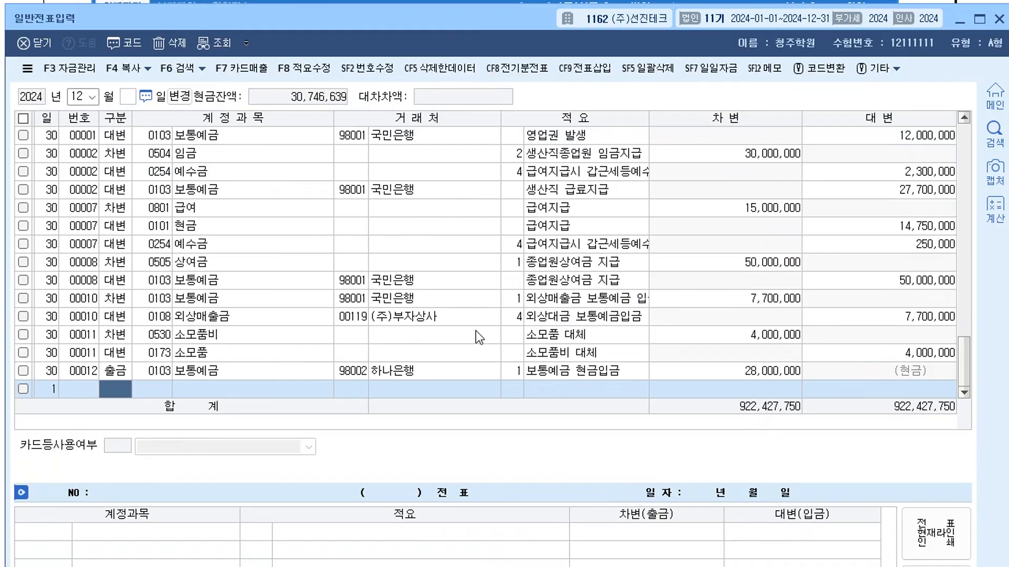
pyautogui.write('3')
pyautogui.press('Return')
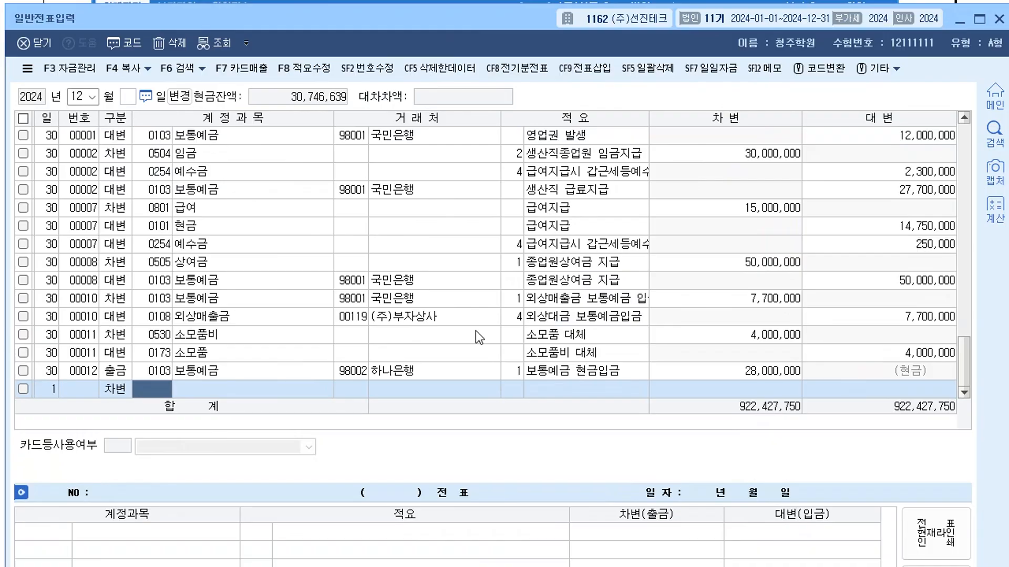
pyautogui.write('미지')
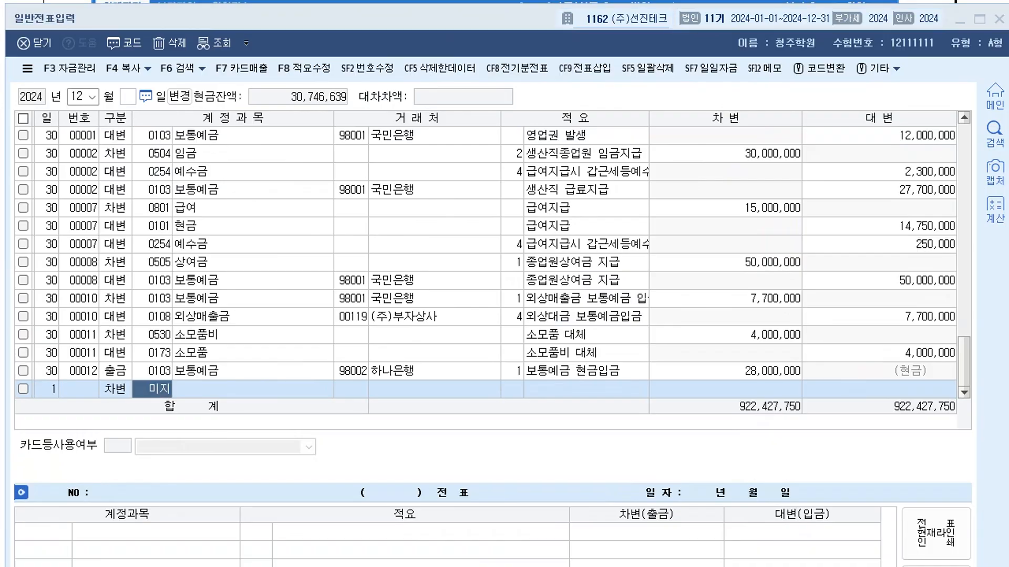
pyautogui.press('Return')
pyautogui.press('Return')
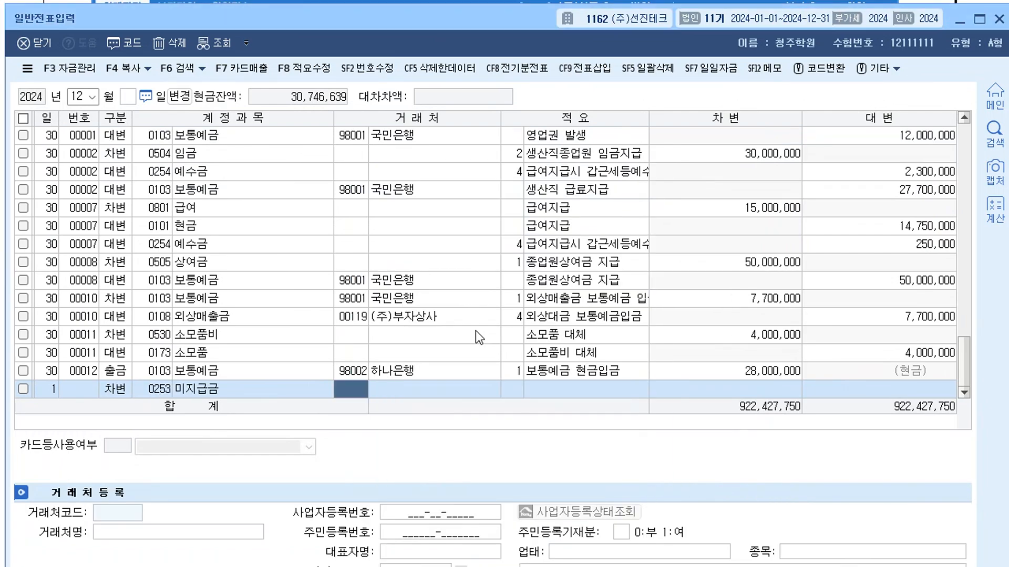
# Step: Complete the December 1 debit line with 거래처 00154 (주)은성기계 and the amount 22,000,000
pyautogui.write('은성')
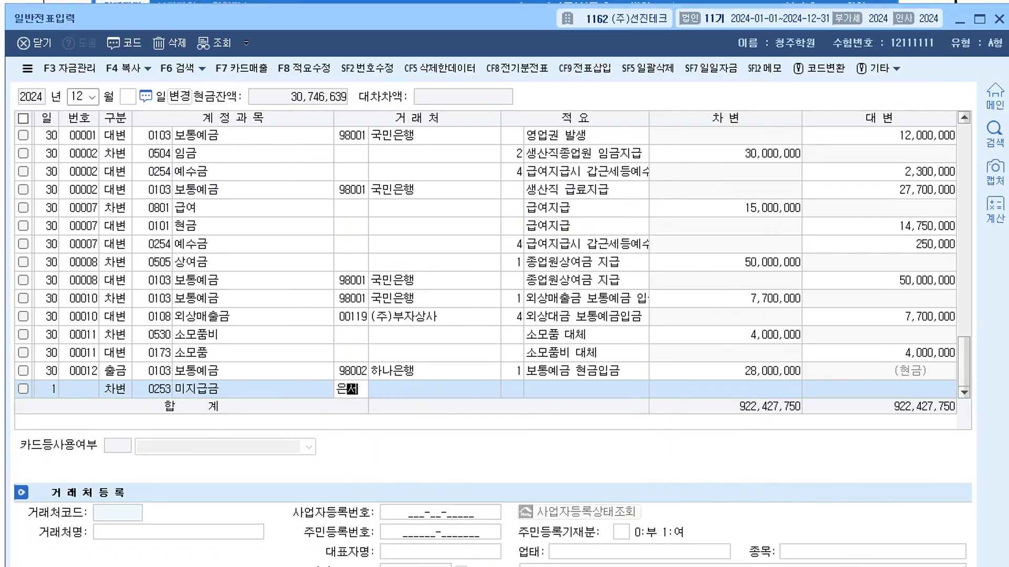
pyautogui.press('Return')
pyautogui.press('Return')
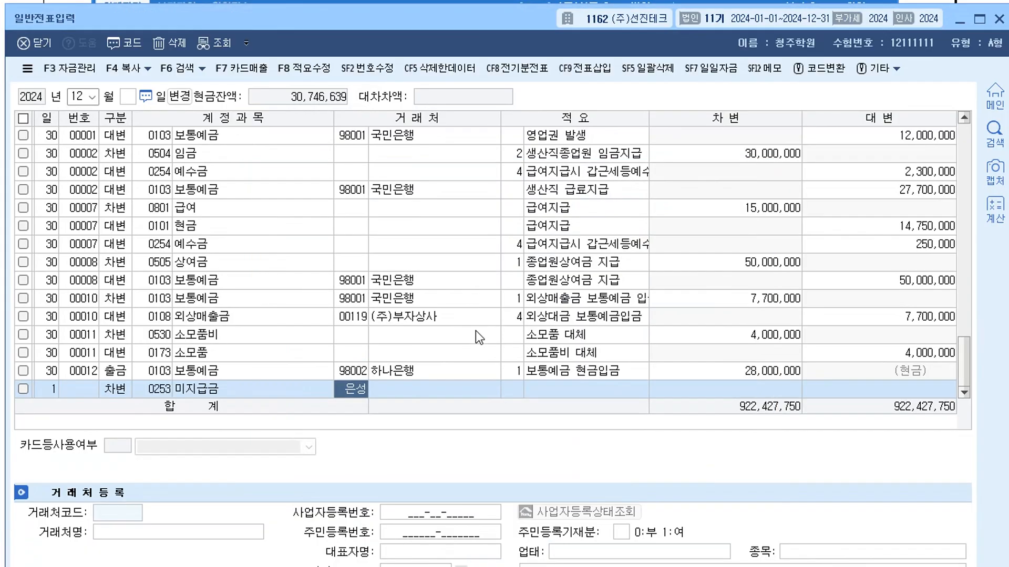
pyautogui.press('Return')
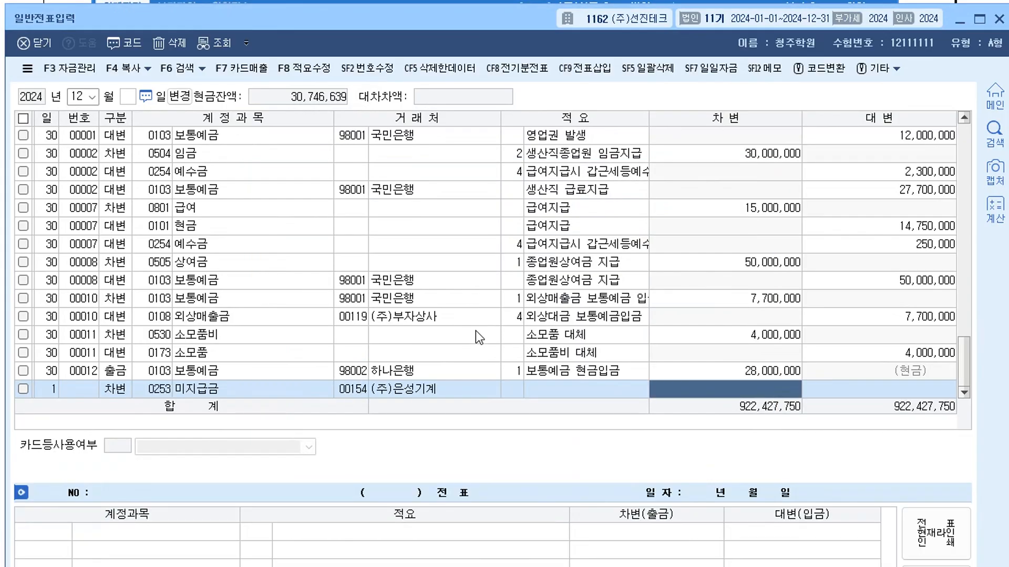
pyautogui.write('22000000')
pyautogui.press('Return')
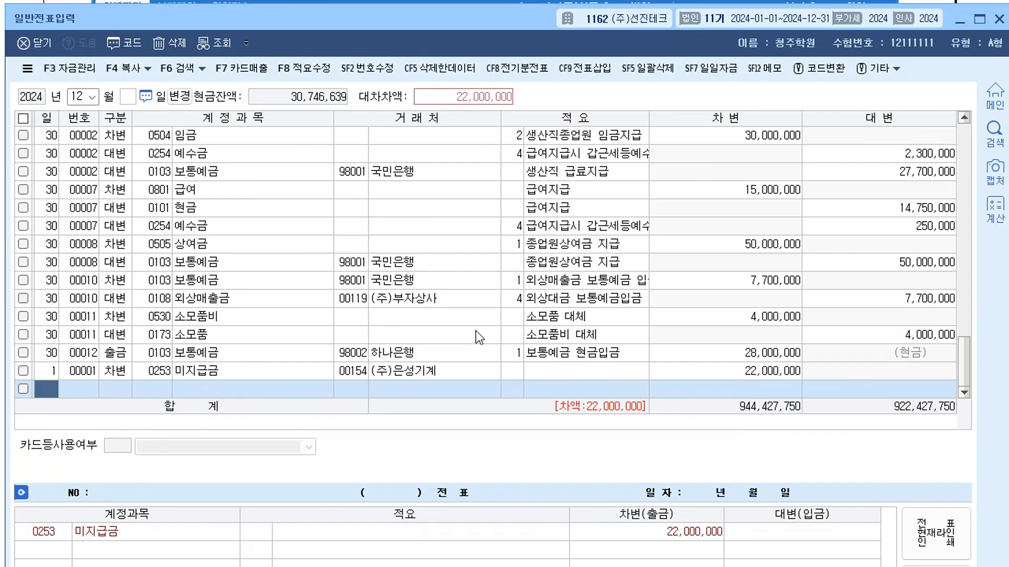
# Step: Add a December 1 credit (대변) line with account 0253 미지급금
pyautogui.write('1')
pyautogui.press('Return')
pyautogui.write('4')
pyautogui.press('Return')
pyautogui.write('미지')
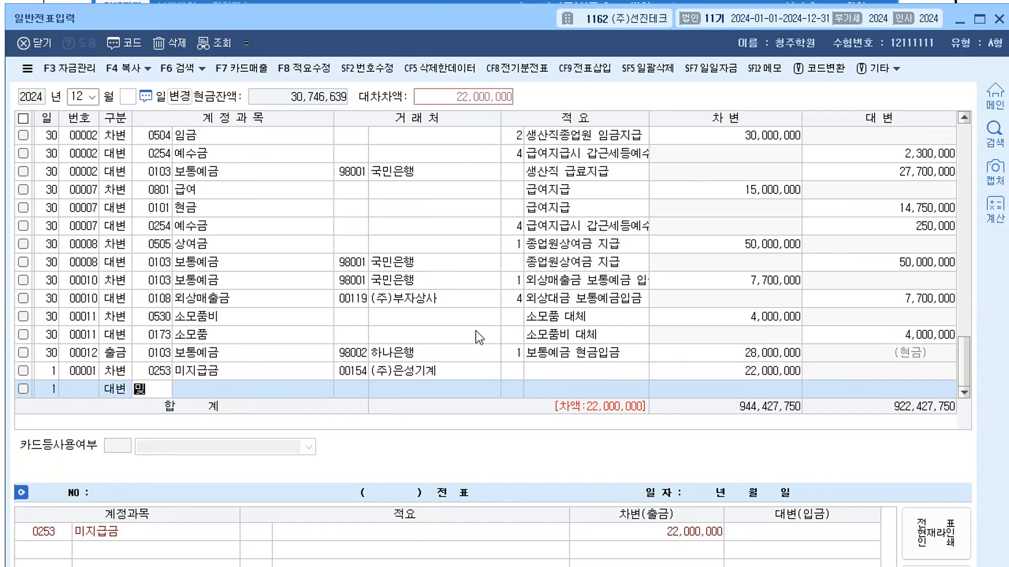
pyautogui.press('Return')
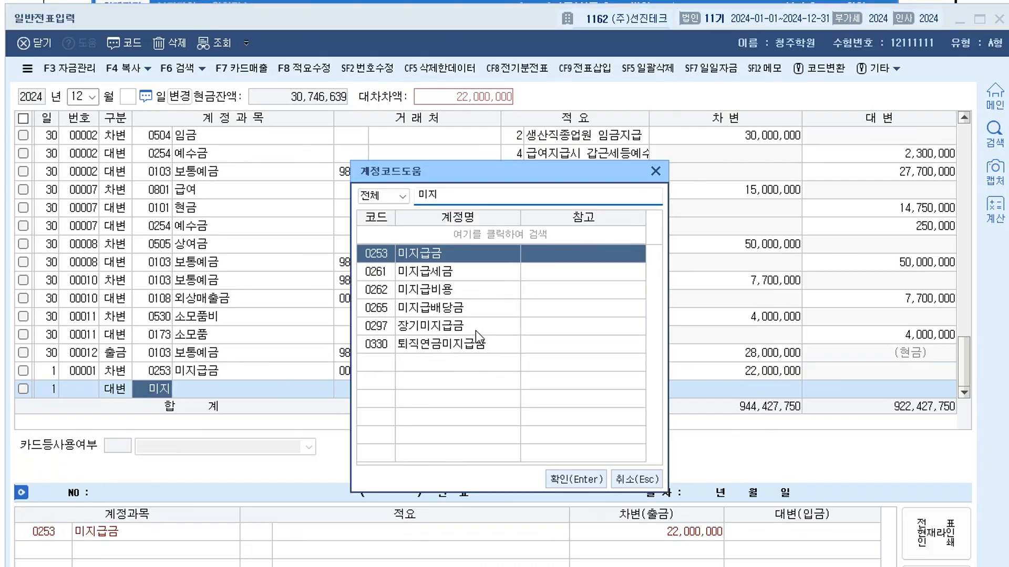
pyautogui.press('Return')
# Step: Assign 거래처 99601 신한카드 to the December 1 credit line at the balancing 22,000,000, and leave 일반전표입력
pyautogui.write('신한')
pyautogui.press('Return')
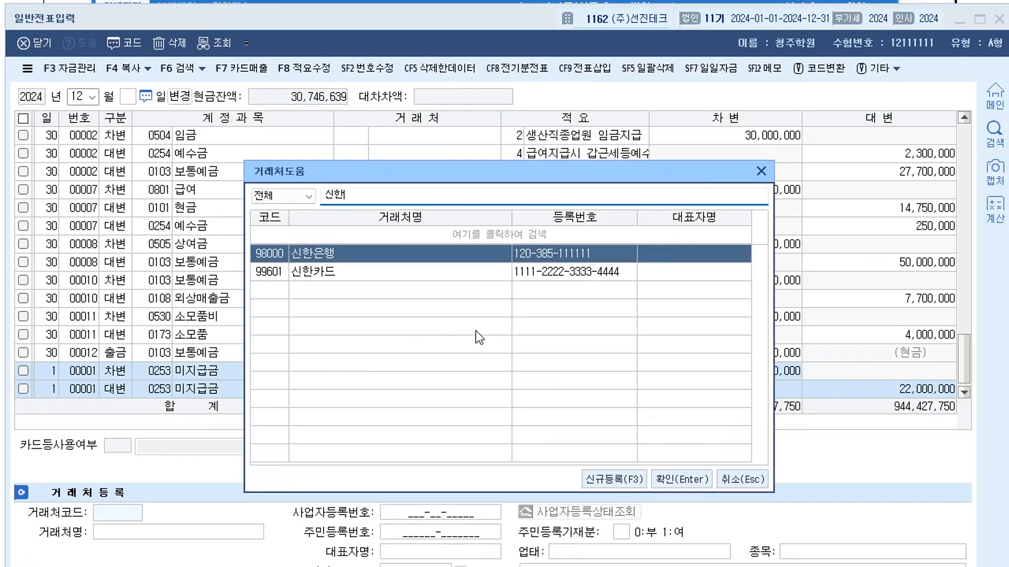
pyautogui.press('Down')
pyautogui.press('Return')
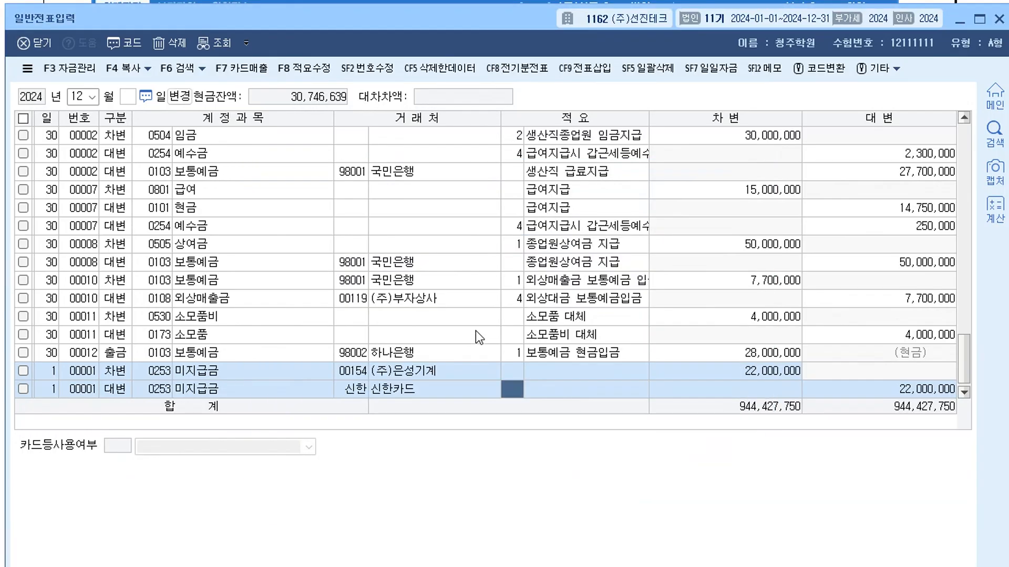
pyautogui.press('Return')
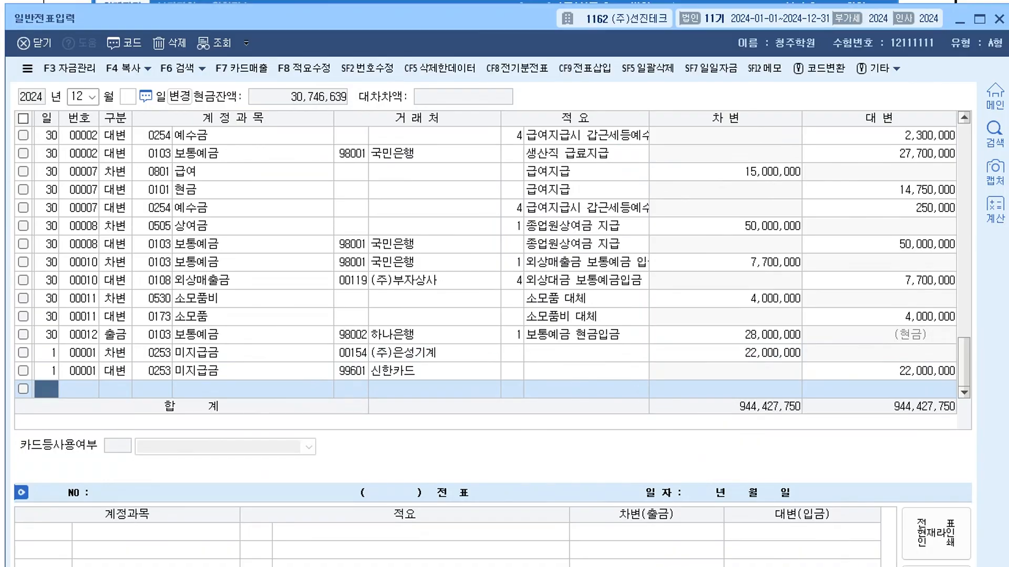
pyautogui.press('Escape')
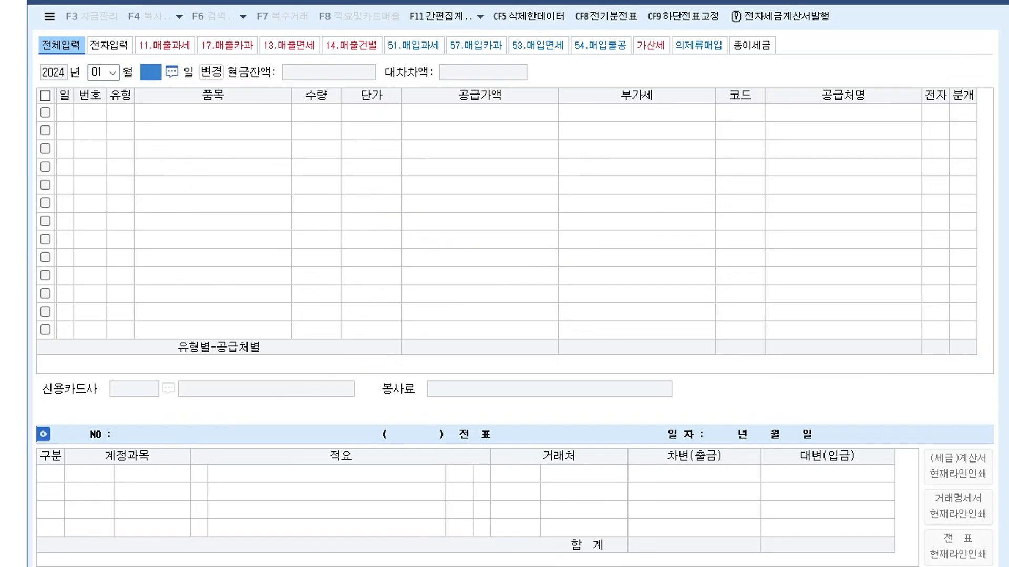
# Step: Load the January 2024 vouchers in 매입매출전표입력 and start a January 2 line of type 11 과세 (매출)
pyautogui.press('Return')
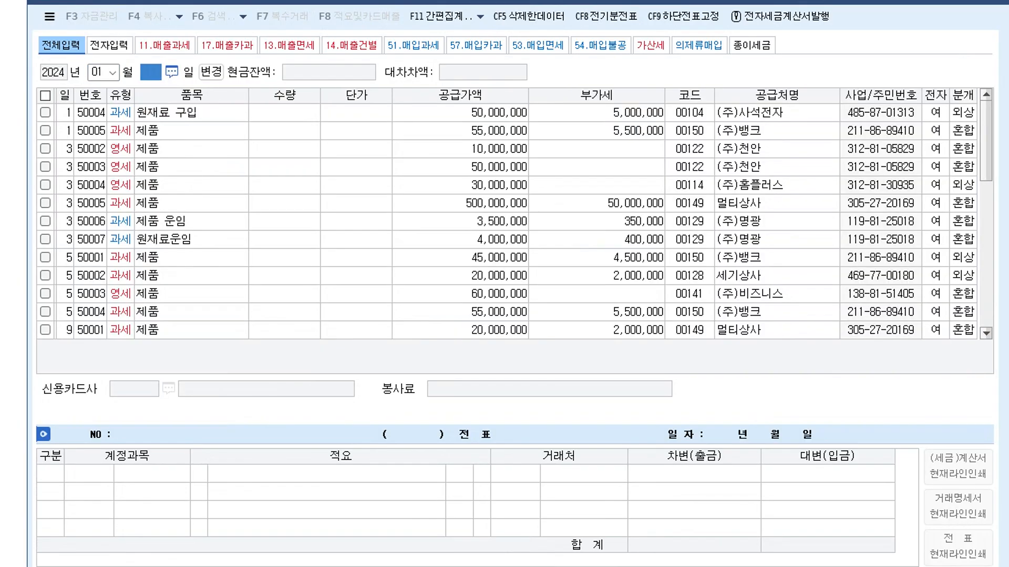
pyautogui.write('2')
pyautogui.press('Return')
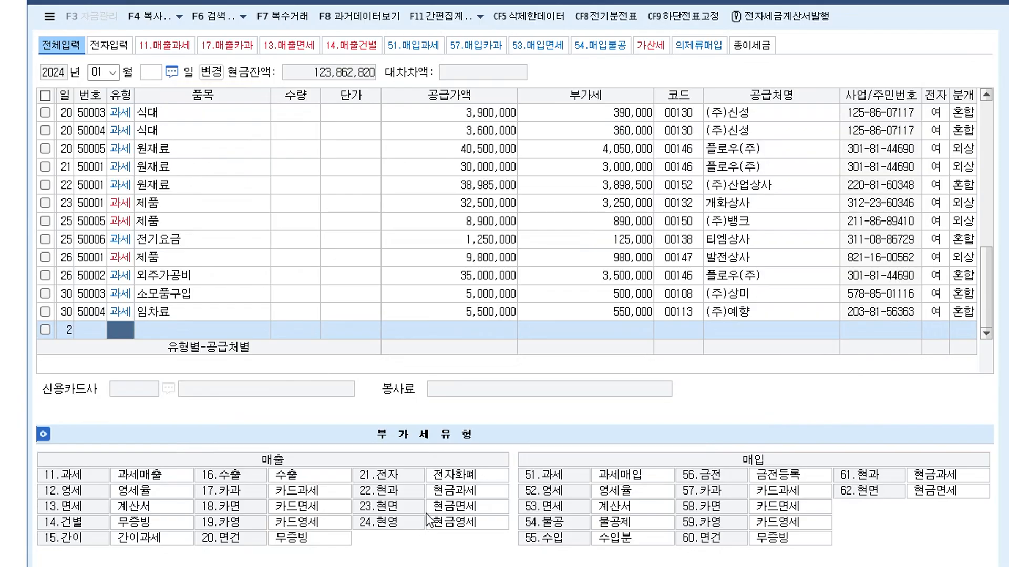
pyautogui.write('11')
pyautogui.press('Return')
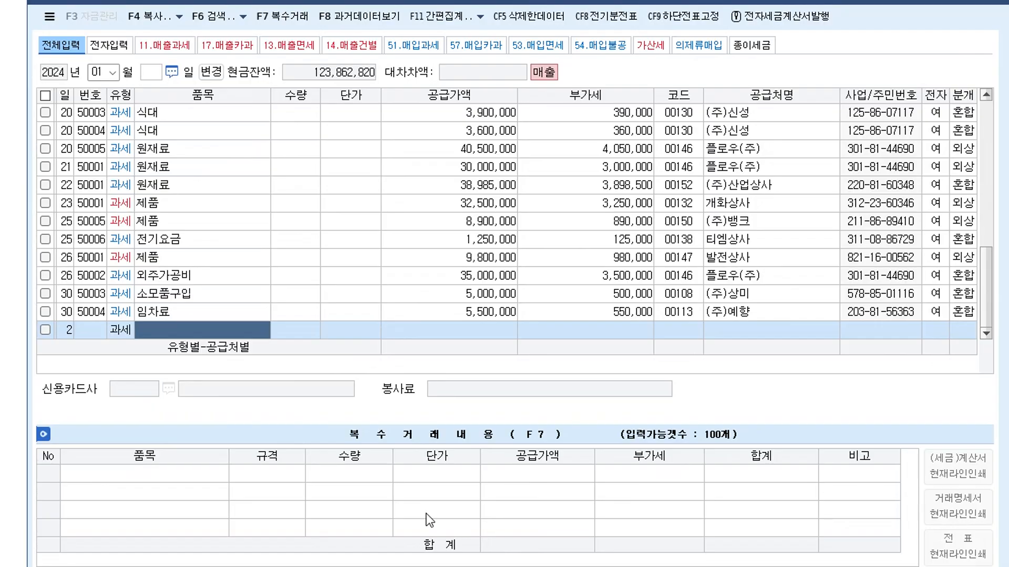
# Step: Set the January 2 line's 품목 to 기계 and its 공급가액 to 1,000,000, leaving quantity and unit price empty
pyautogui.write('R')
pyautogui.press('BackSpace')
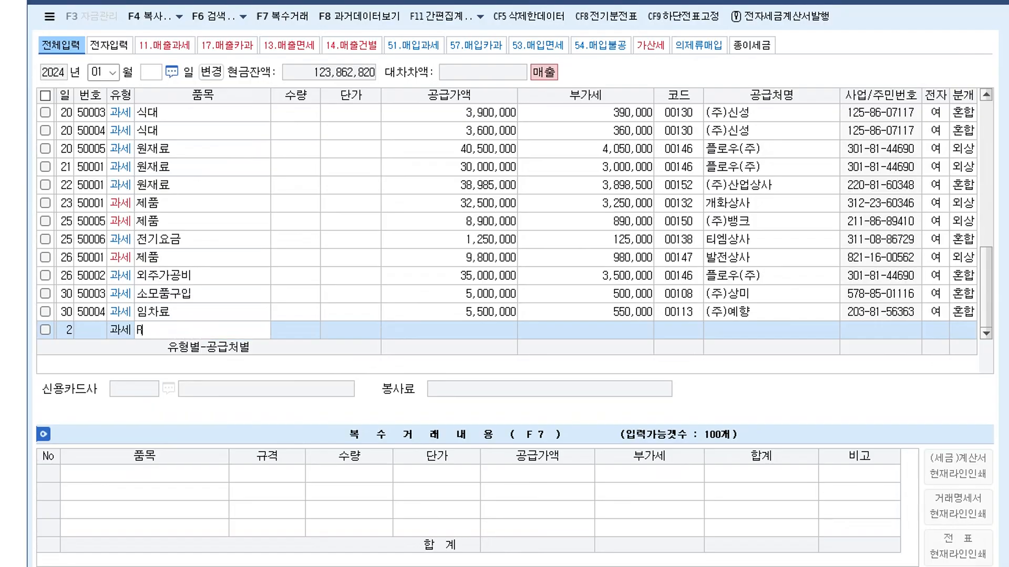
pyautogui.write('RL')
pyautogui.press('BackSpace')
pyautogui.press('BackSpace')
pyautogui.write('기계')
pyautogui.press('Return')
pyautogui.press('Return')
pyautogui.press('Return')
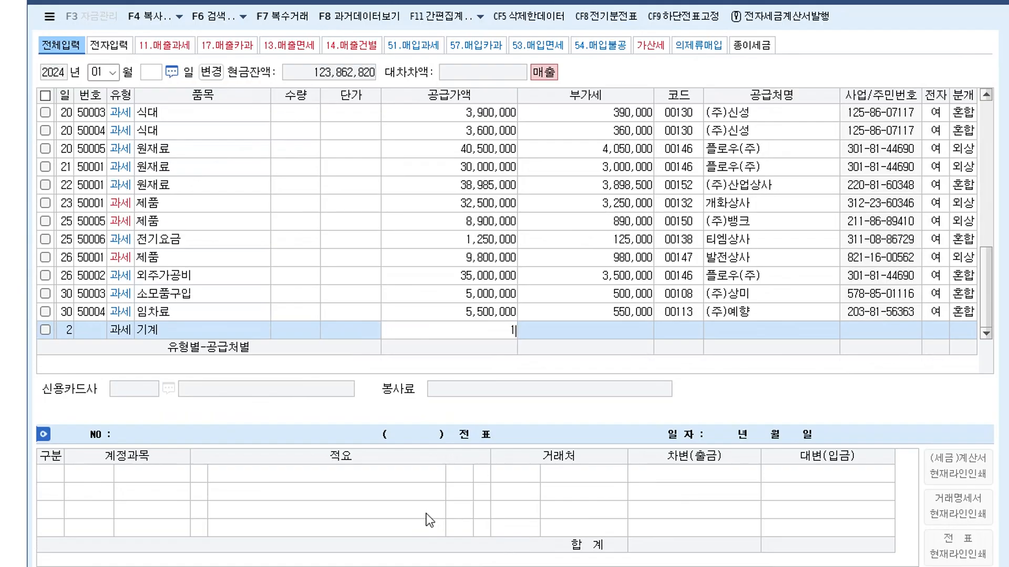
pyautogui.write('1000000')
pyautogui.press('Return')
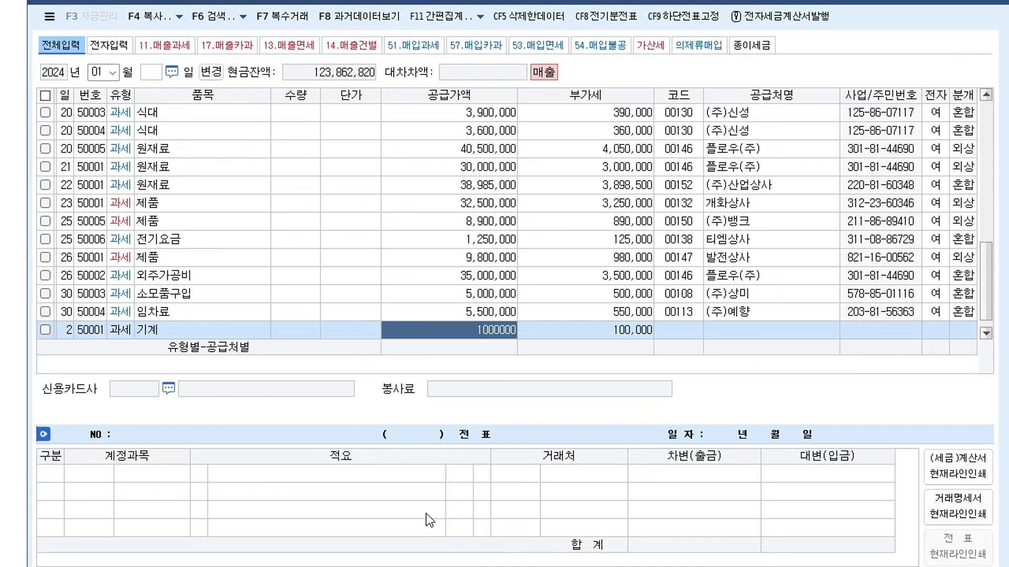
pyautogui.press('Return')
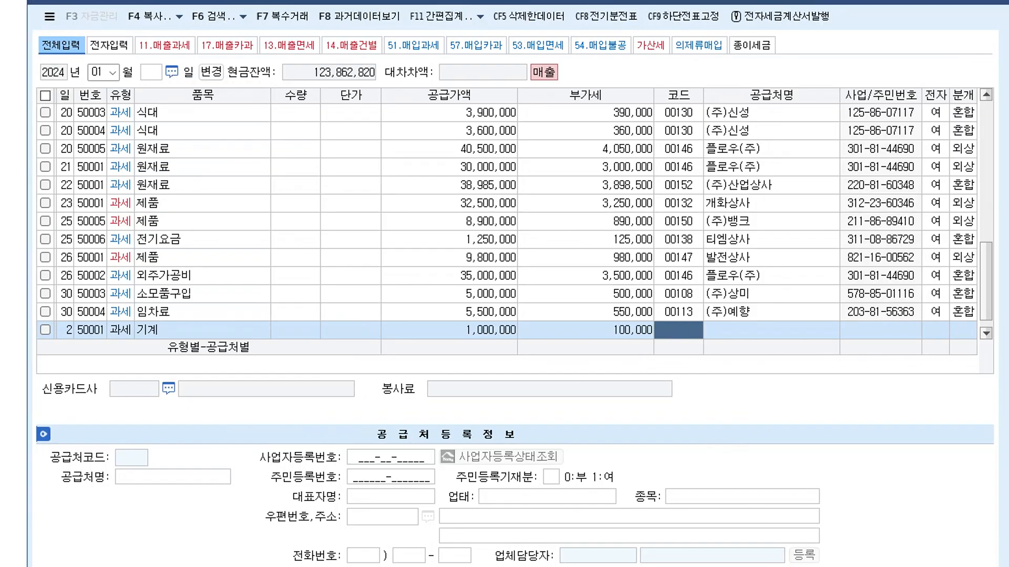
# Step: Set the January 2 line's 공급처 to 00156 미래전자, 전자 to 여, and 분개 to 혼합
pyautogui.write('미래')
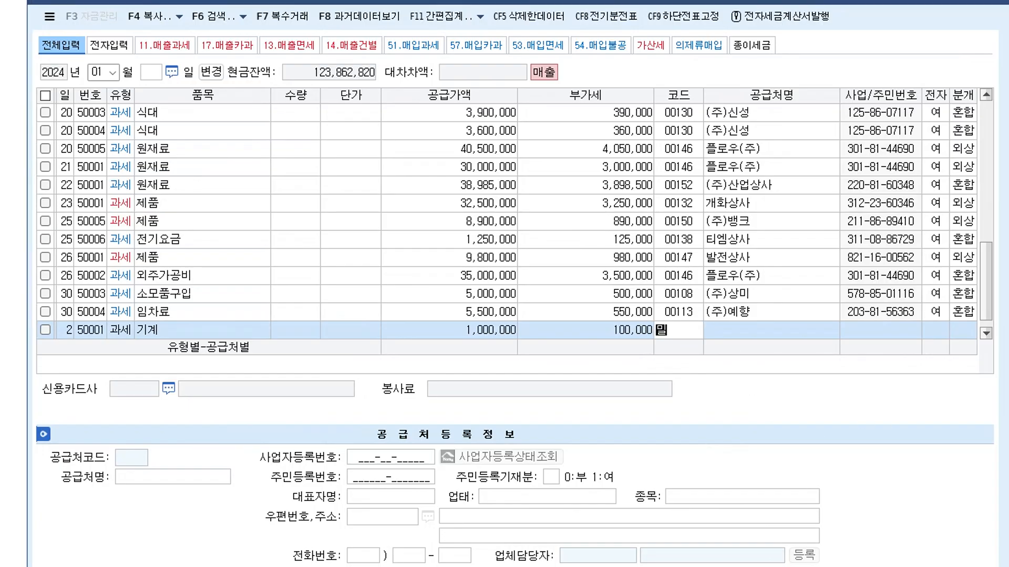
pyautogui.press('Return')
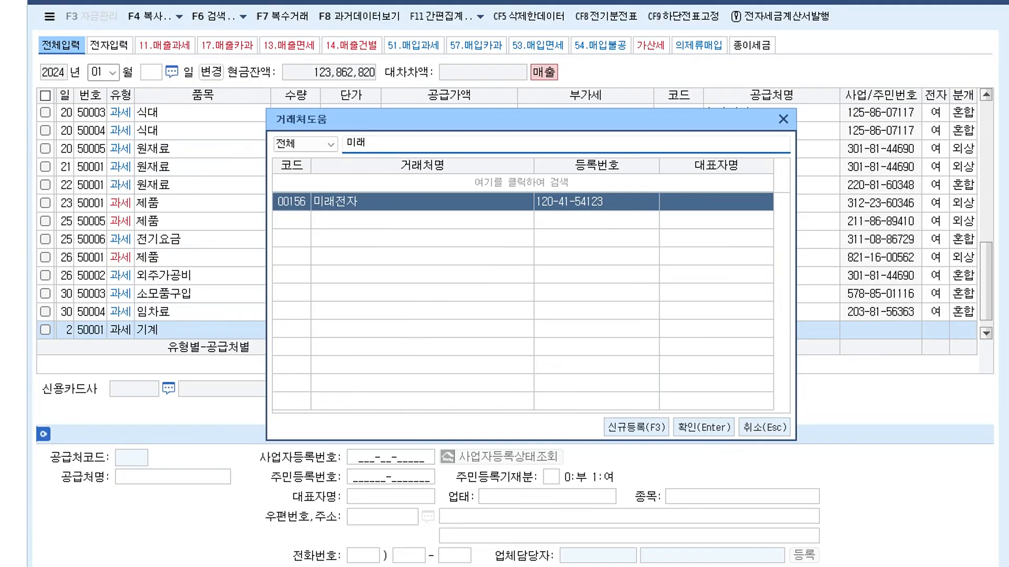
pyautogui.press('Return')
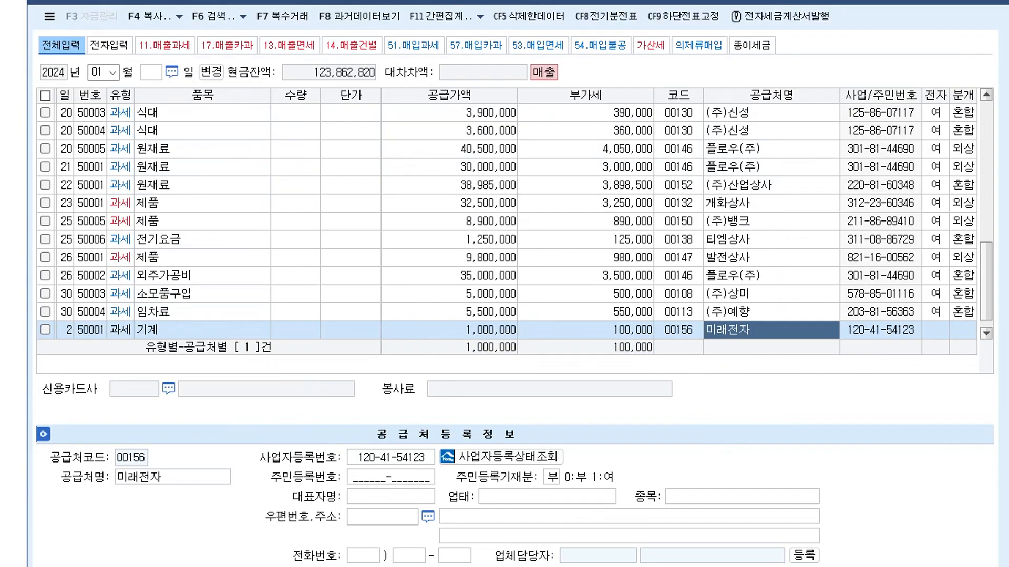
pyautogui.press('Return')
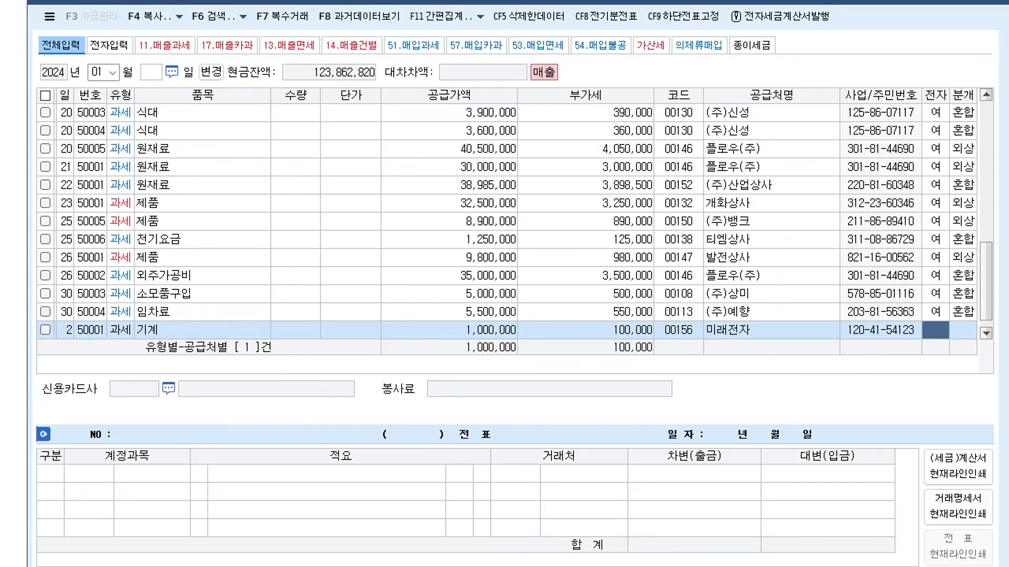
pyautogui.press('1')
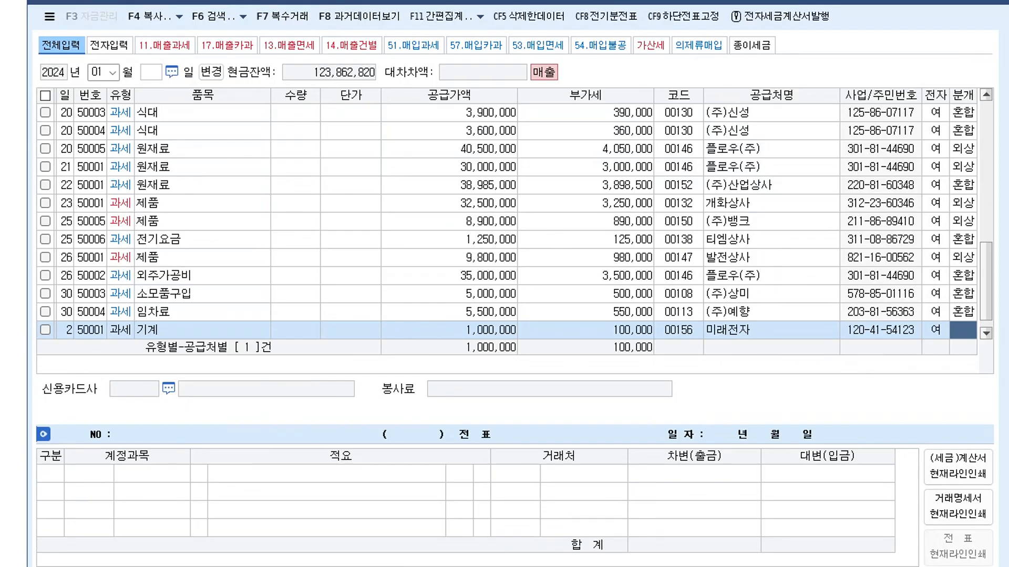
pyautogui.press('3')
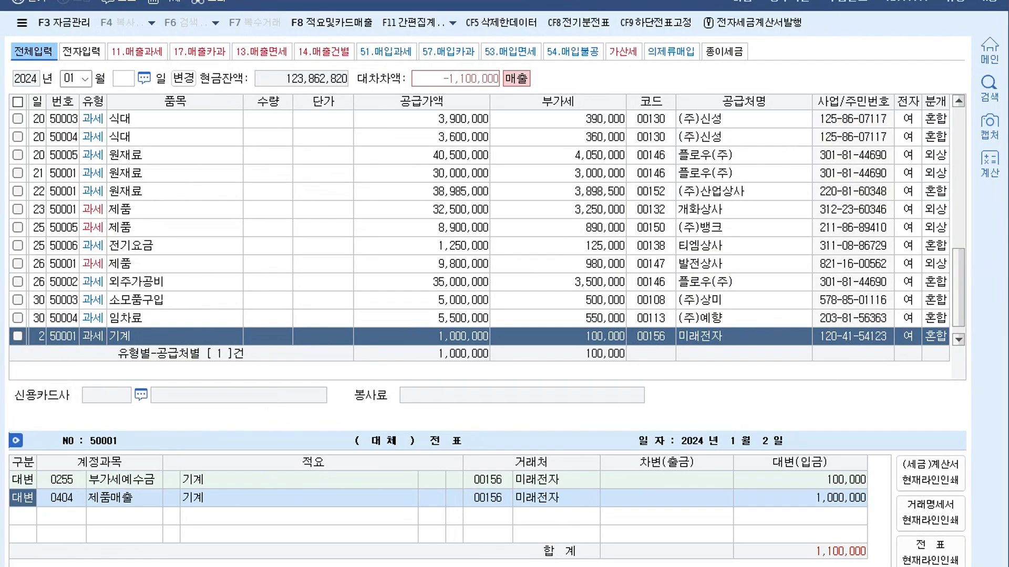
# Step: Change the 제품매출 journal line to account 0206 기계장치 with a credit amount of 5,000,000
pyautogui.press('Return')
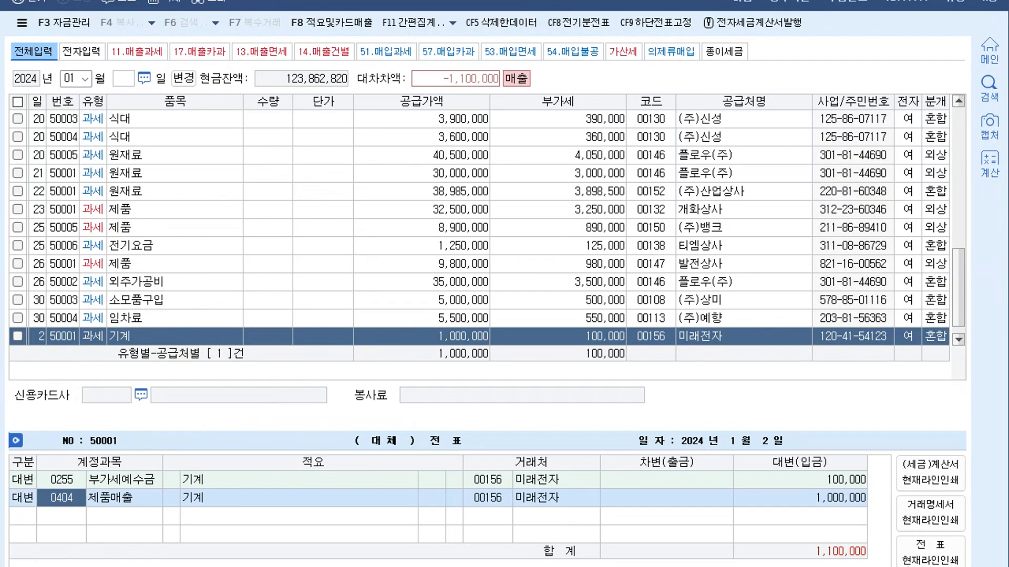
pyautogui.write('기계')
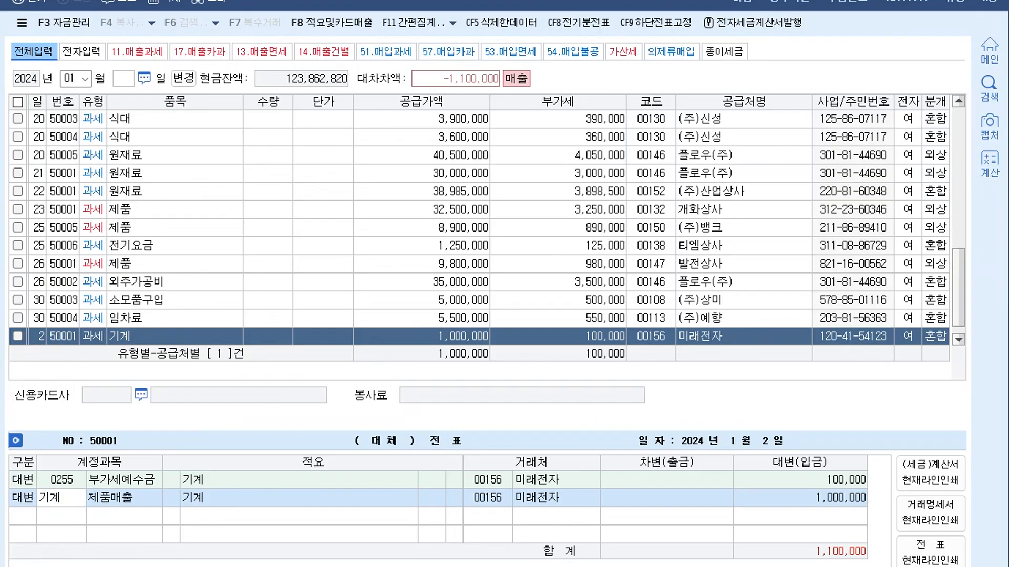
pyautogui.press('Return')
pyautogui.press('Return')
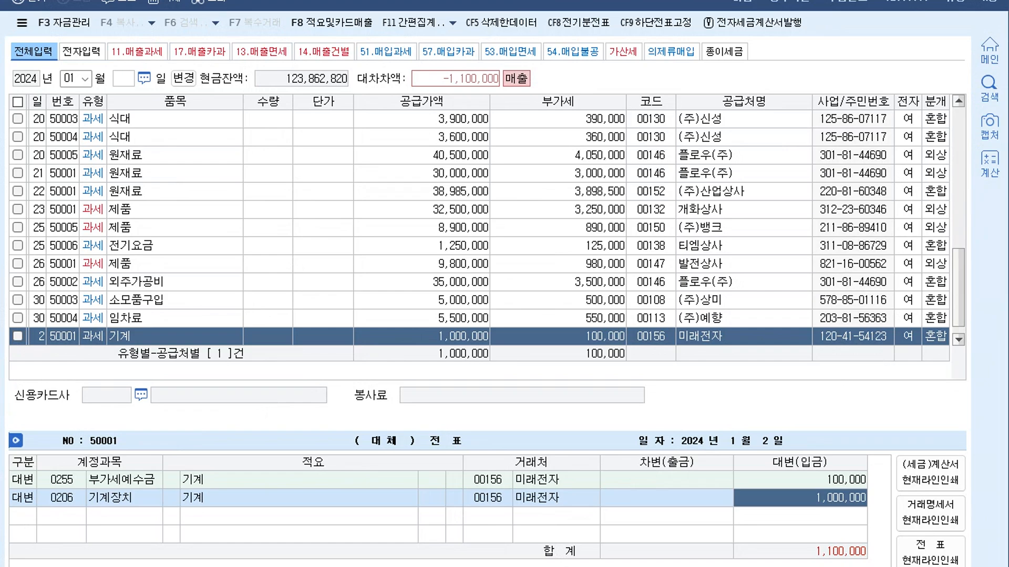
pyautogui.write('5000000')
pyautogui.press('Return')
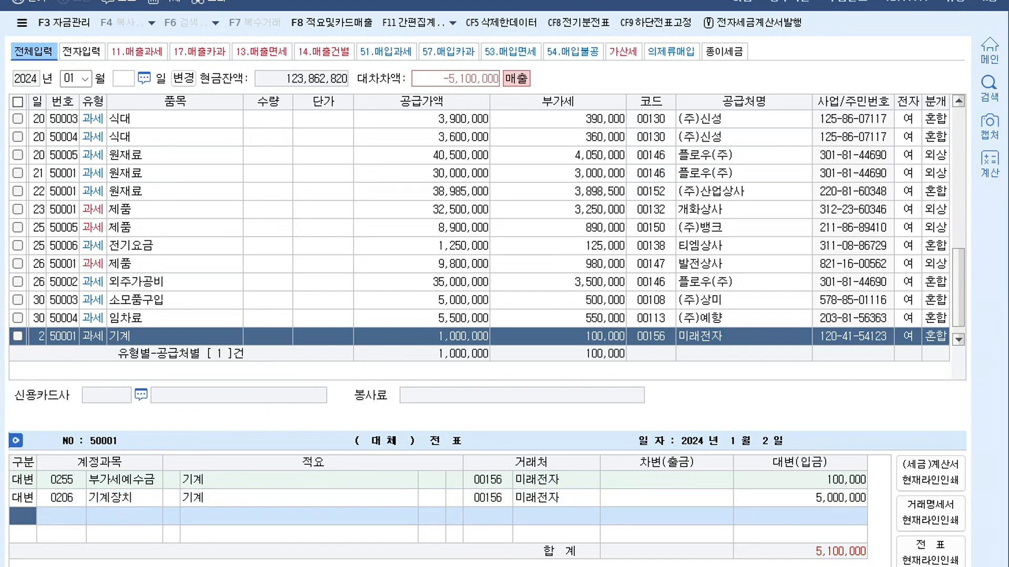
# Step: Add a credit journal line for account 0914 유형자산처분이익 with an amount of 300,000
pyautogui.write('4')
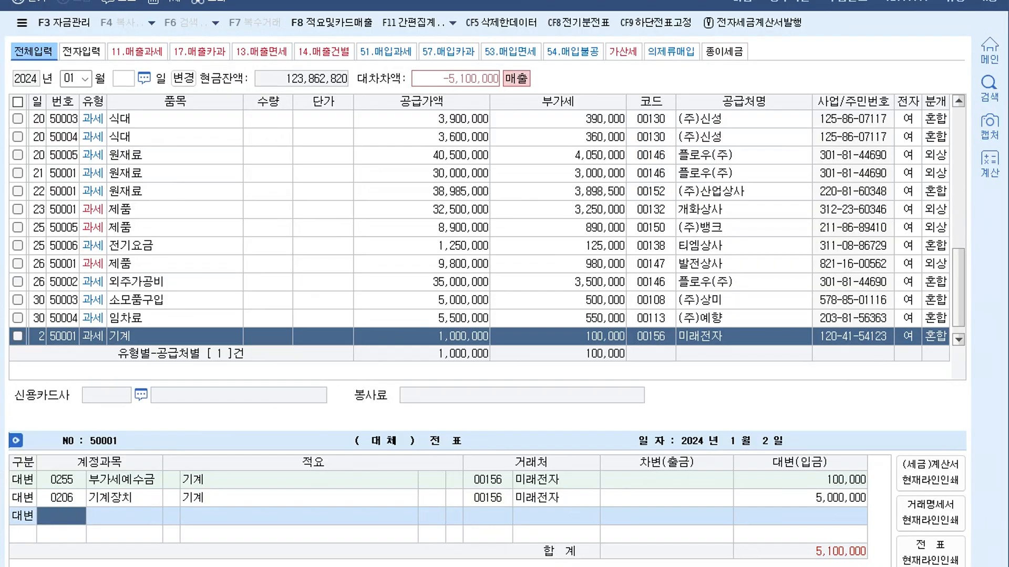
pyautogui.write('유형')
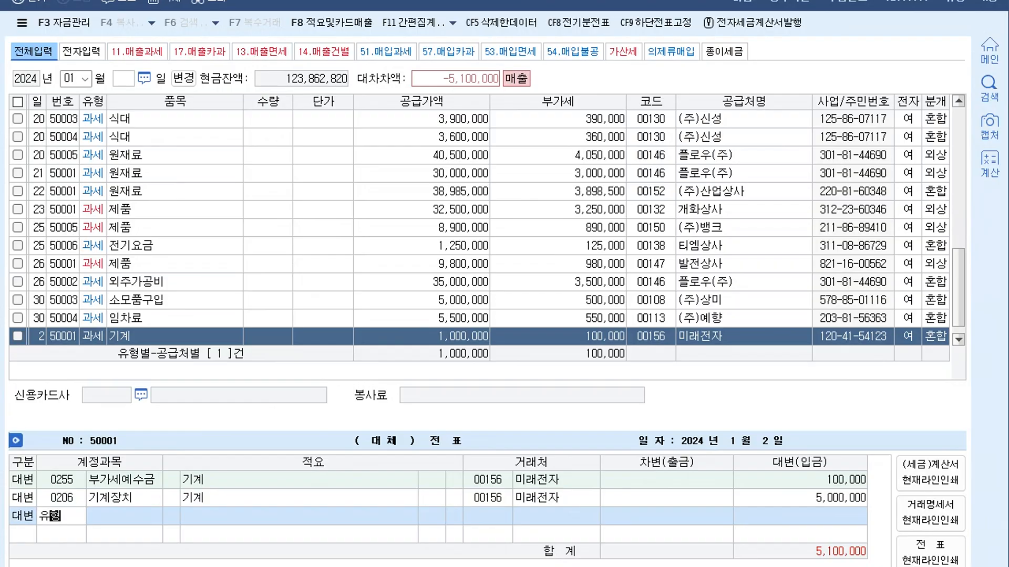
pyautogui.press('Return')
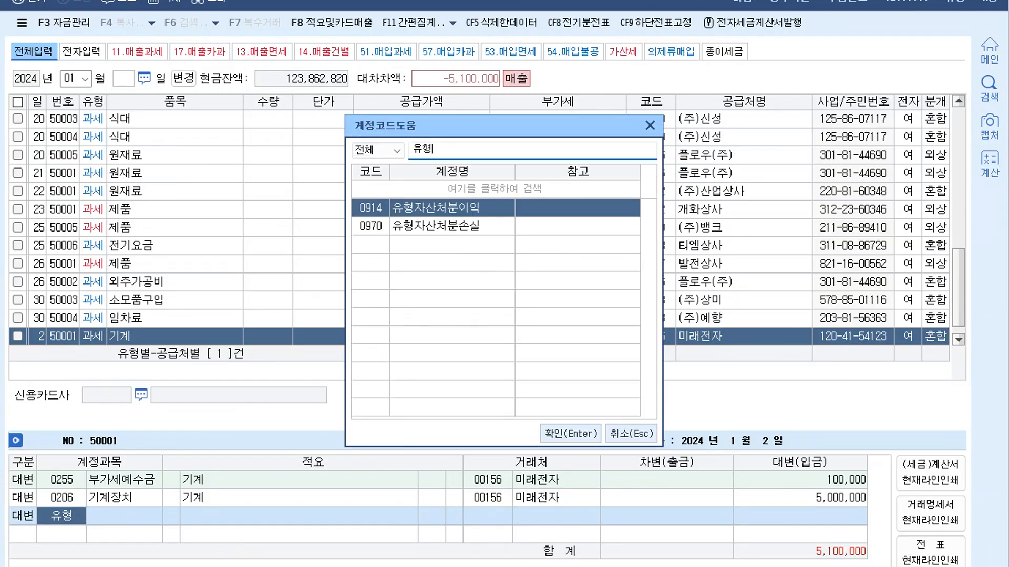
pyautogui.press('Return')
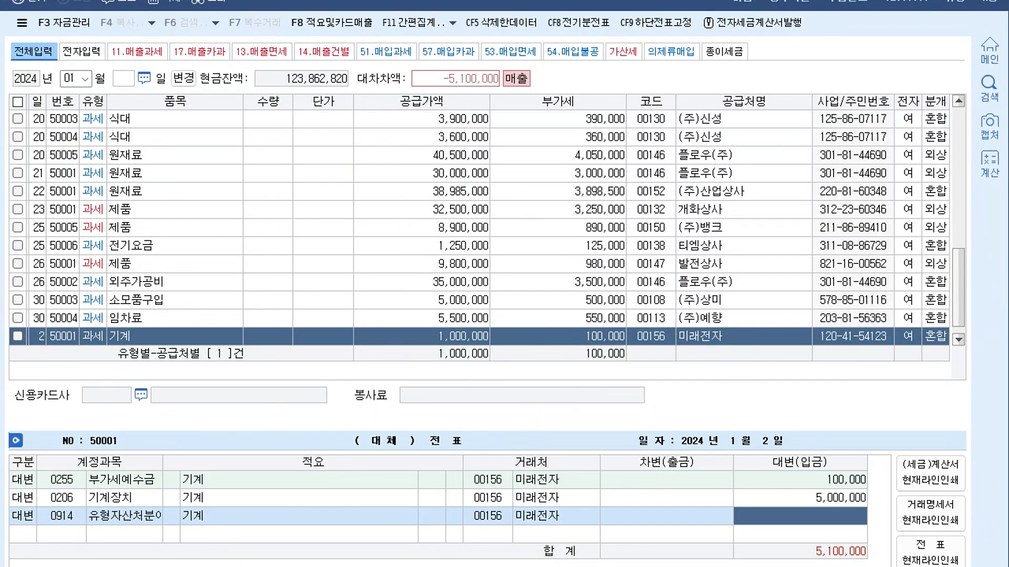
pyautogui.write('3000000')
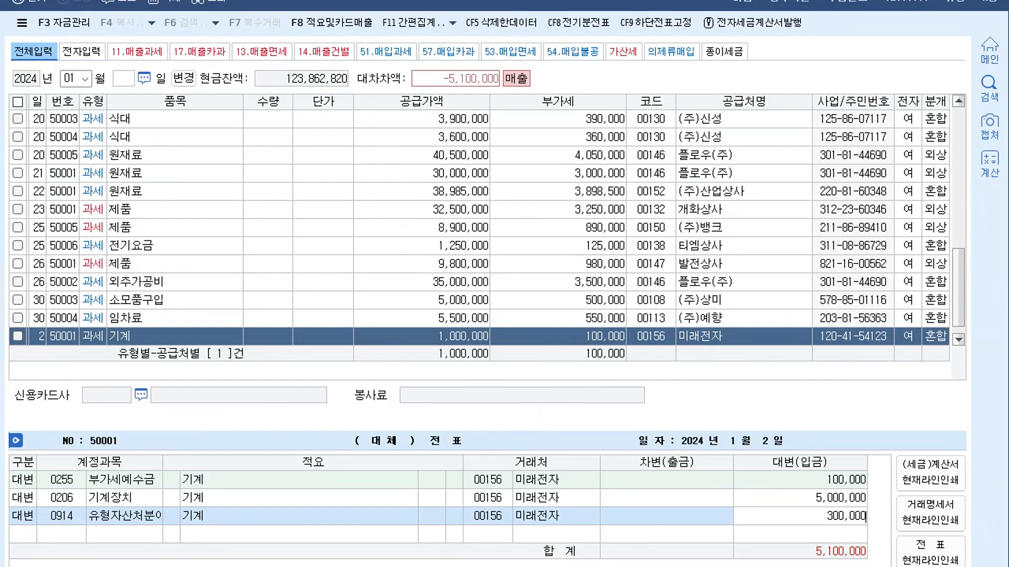
pyautogui.press('Return')
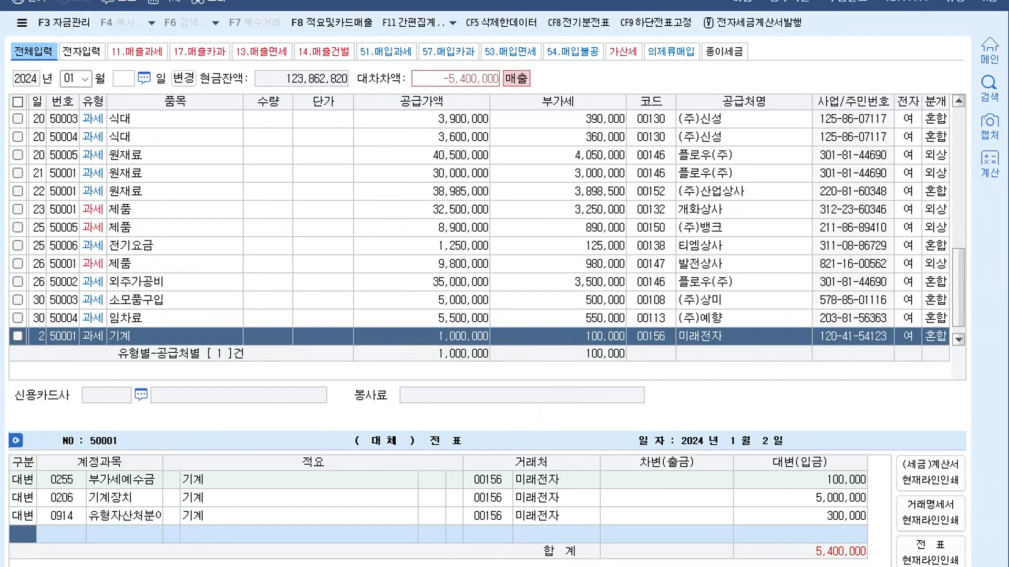
# Step: Add a debit journal line for account 0207 감가상각누계액 (기계장치) with an amount of 4,300,000
pyautogui.write('3')
pyautogui.press('Return')
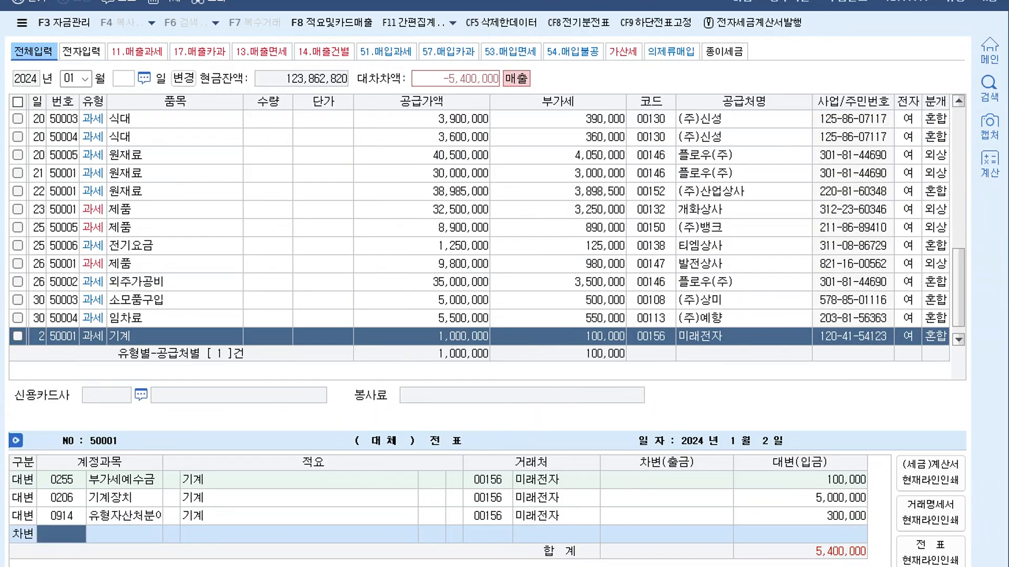
pyautogui.write('가막')
pyautogui.press('BackSpace')
pyautogui.press('BackSpace')
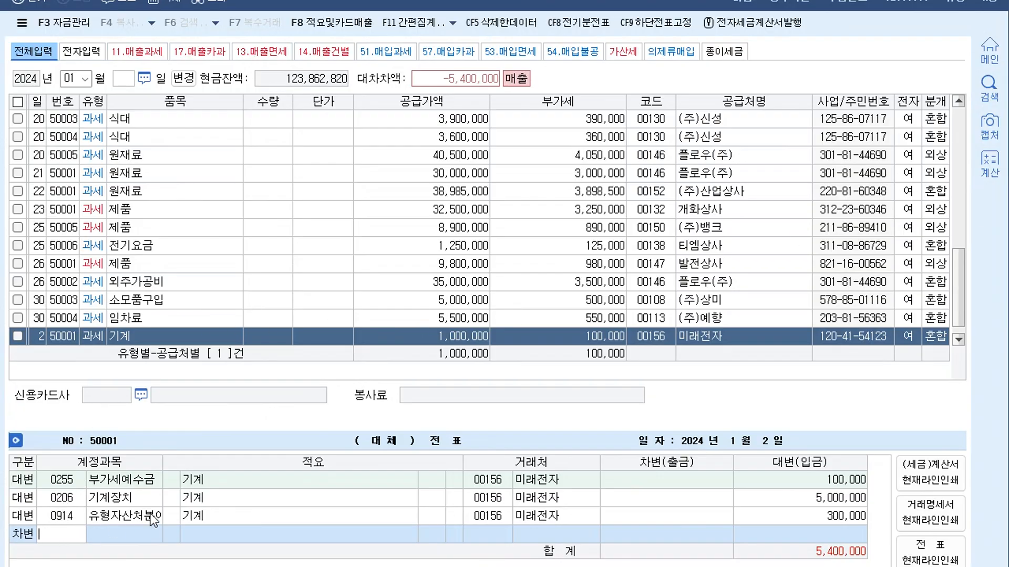
pyautogui.write('ㄱㅏㅁㄱㅣ')
pyautogui.press('Return')
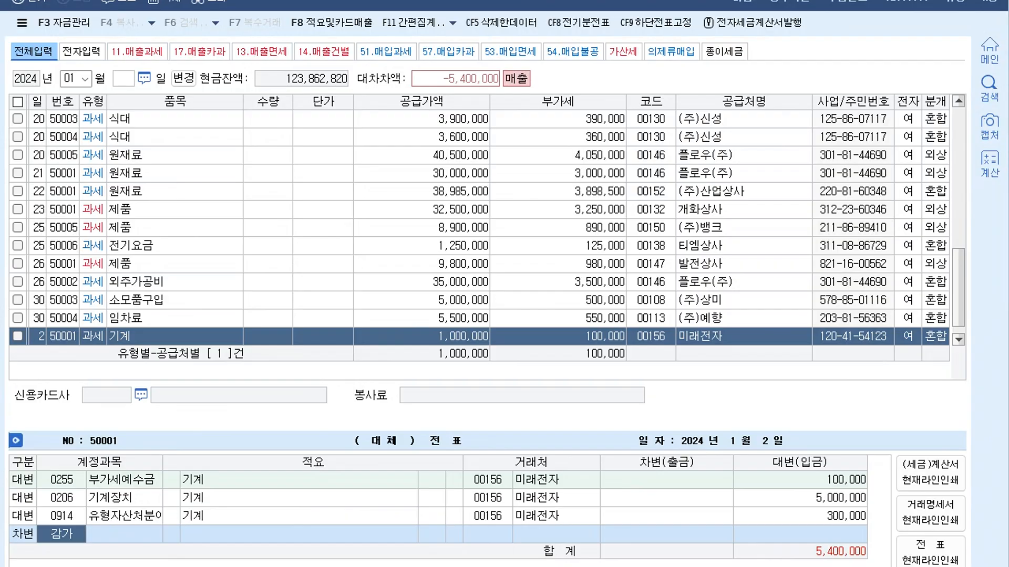
pyautogui.press('Down')
pyautogui.press('Down')
pyautogui.press('Down')
pyautogui.press('Down')
pyautogui.press('Down')
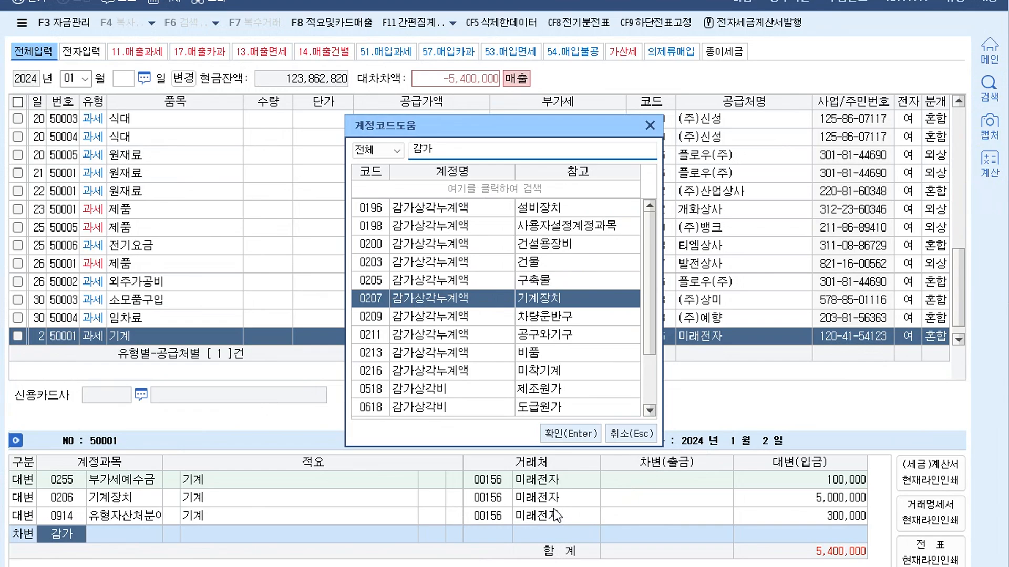
pyautogui.press('Return')
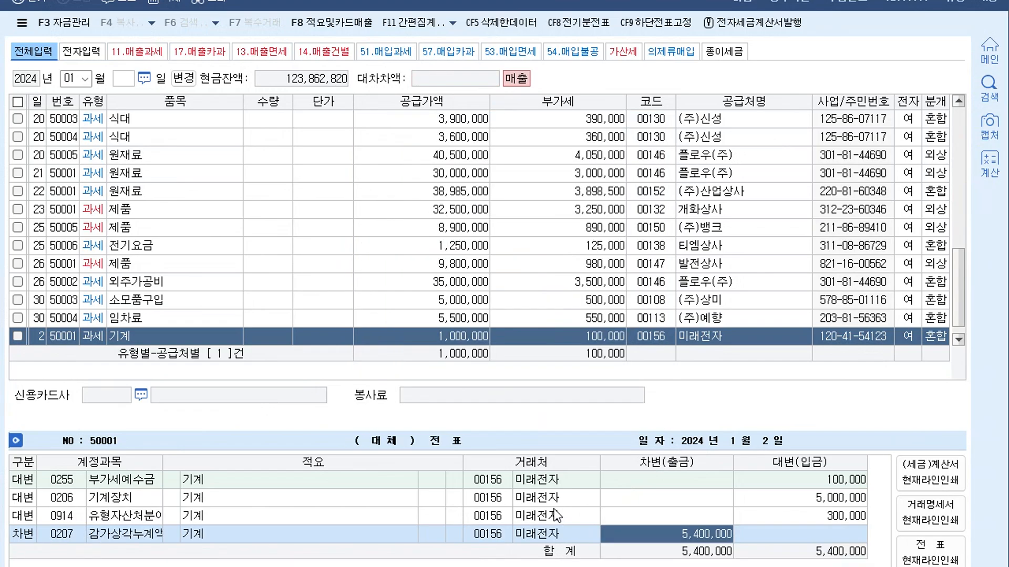
pyautogui.write('4300000')
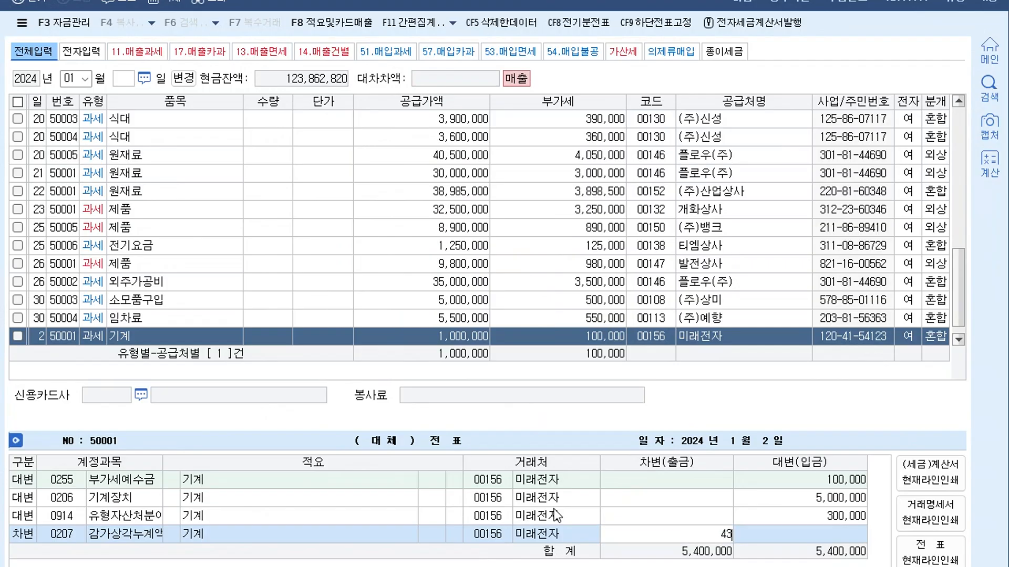
pyautogui.press('Return')
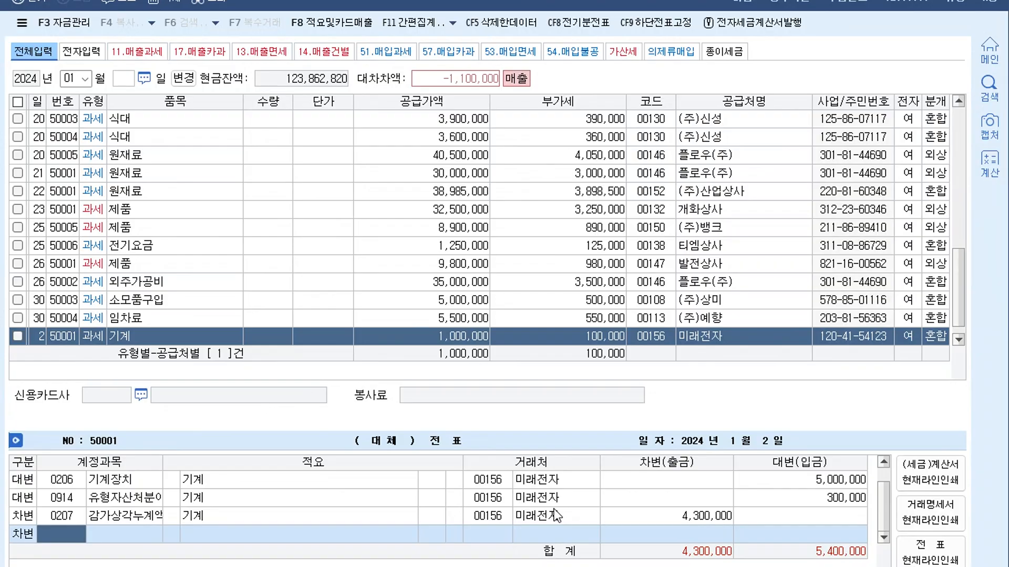
# Step: Add a debit journal line for account 0101 현금 with an amount of 100,000
pyautogui.write('혜')
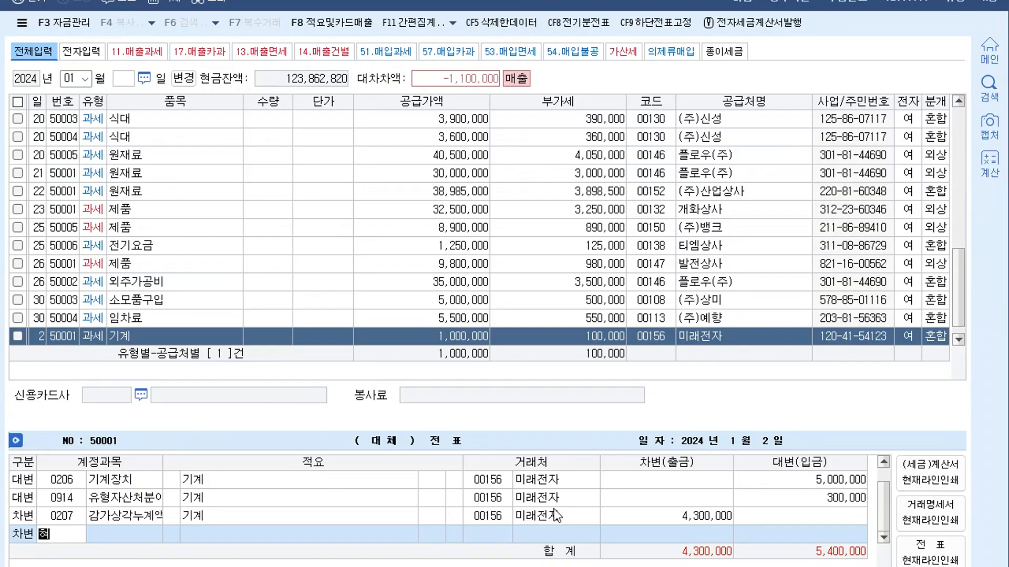
pyautogui.write('ㄴ금')
pyautogui.press('Return')
pyautogui.press('Return')
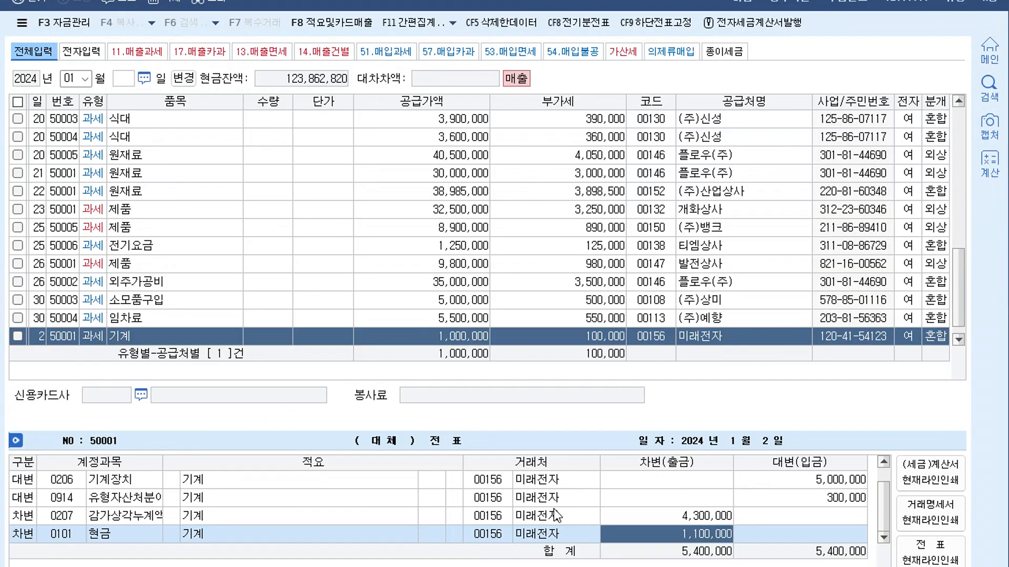
pyautogui.write('100000')
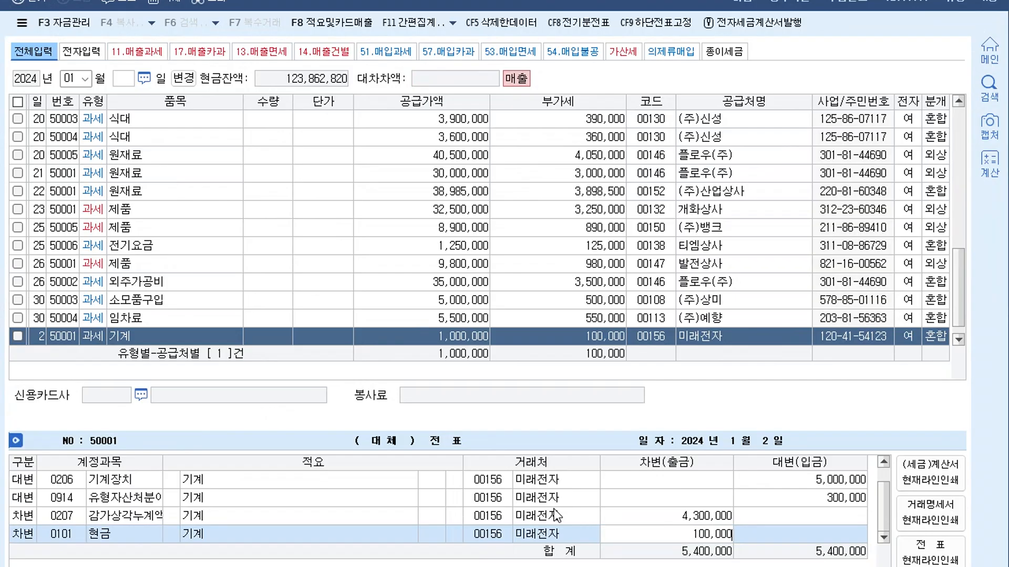
pyautogui.press('Return')
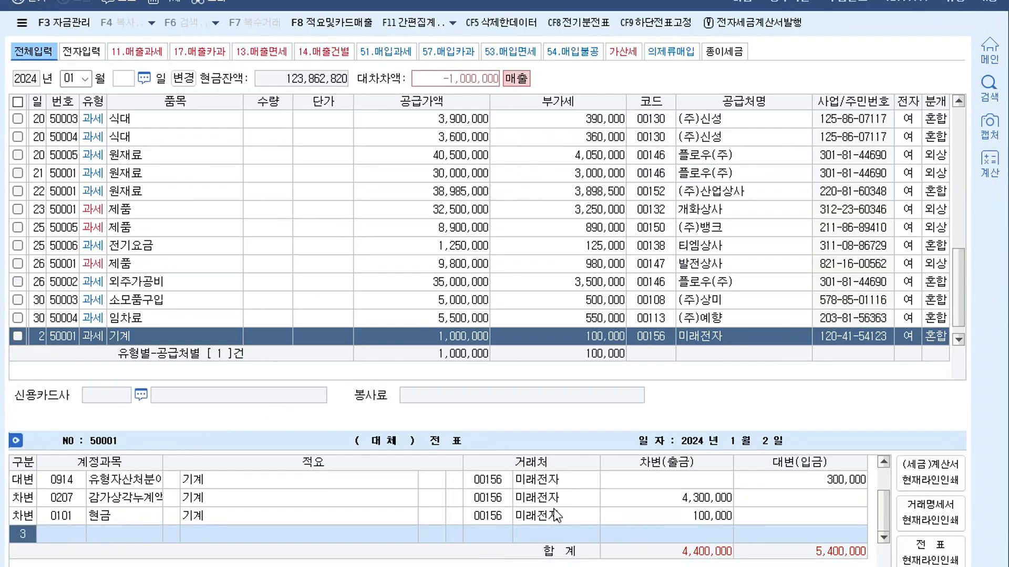
# Step: Add a debit journal line for account 0120 미수금 with the remaining 1,000,000 and complete the January 2 voucher
pyautogui.write('3')
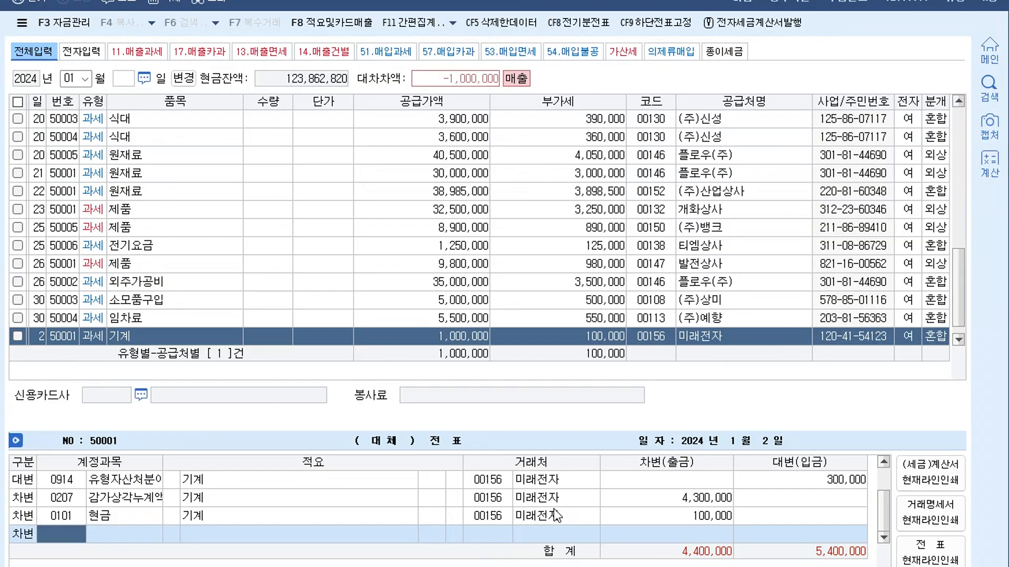
pyautogui.write('미수')
pyautogui.press('Return')
pyautogui.press('Down')
pyautogui.press('Down')
pyautogui.press('Down')
pyautogui.press('Down')
pyautogui.press('Down')
pyautogui.press('Down')
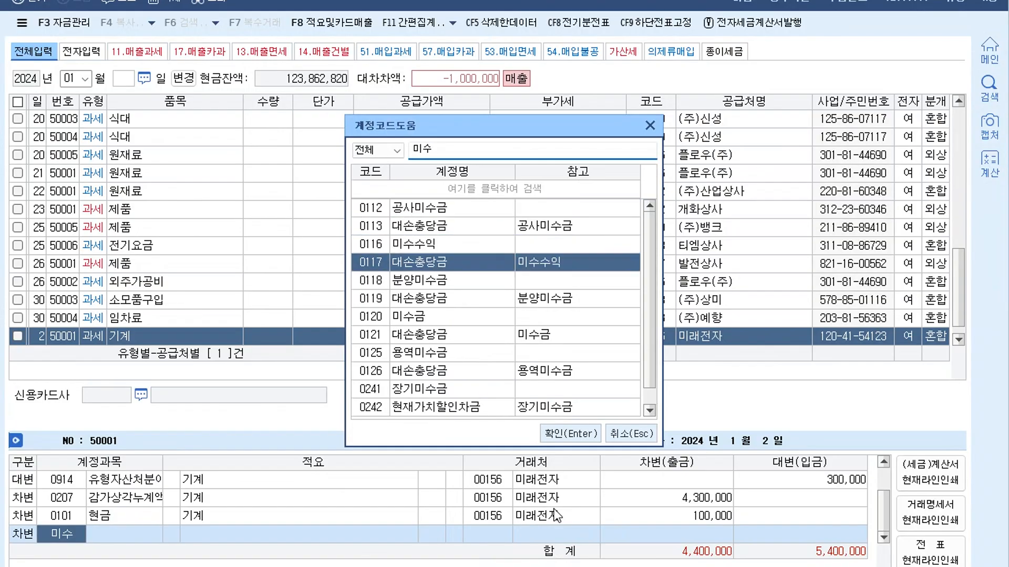
pyautogui.press('Return')
pyautogui.press('Return')
pyautogui.press('Return')
pyautogui.press('Return')
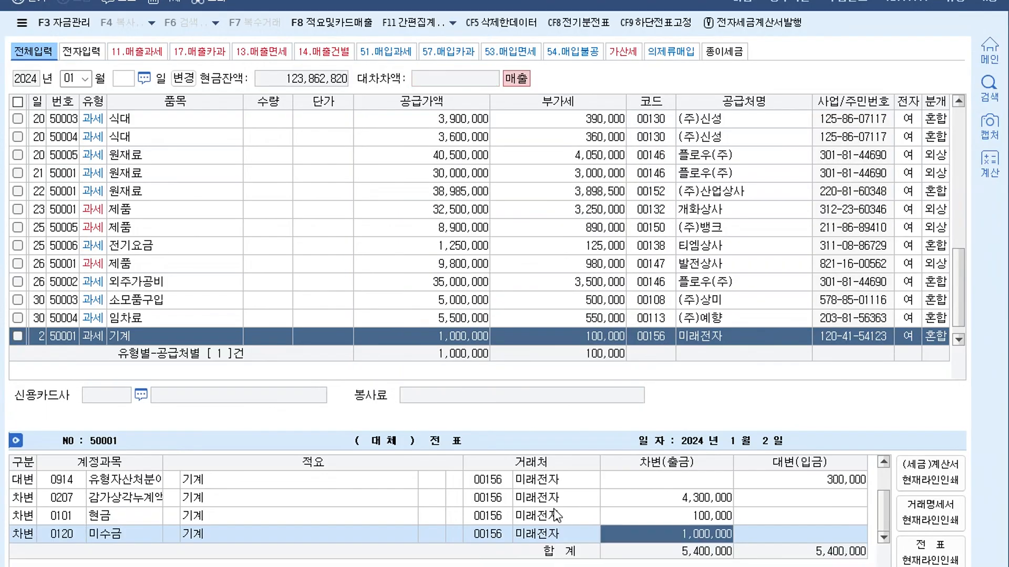
pyautogui.press('Return')
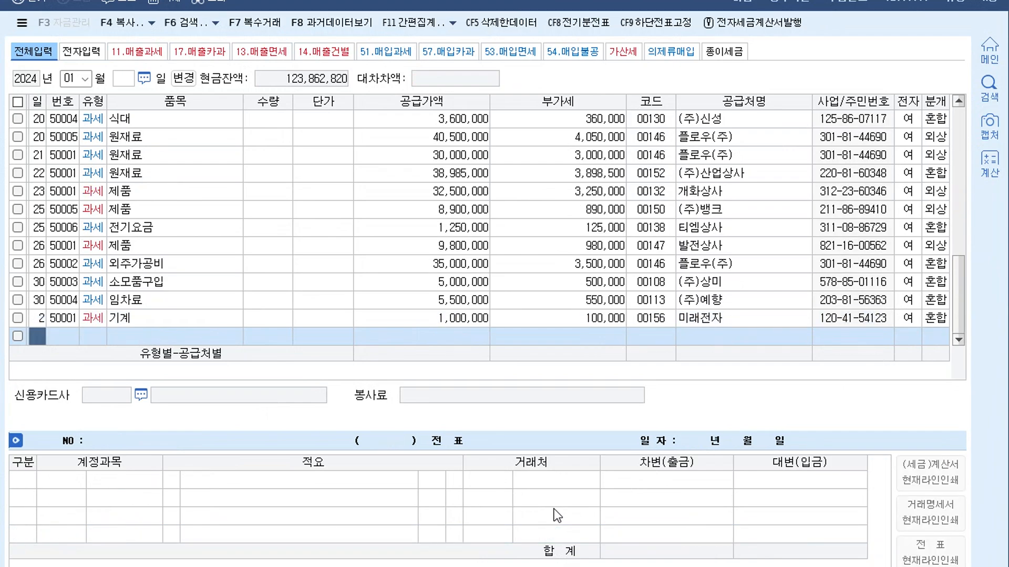
# Step: Load the February 2024 vouchers and start a February 12 line of type 54 불공 (매입)
pyautogui.press('Escape')
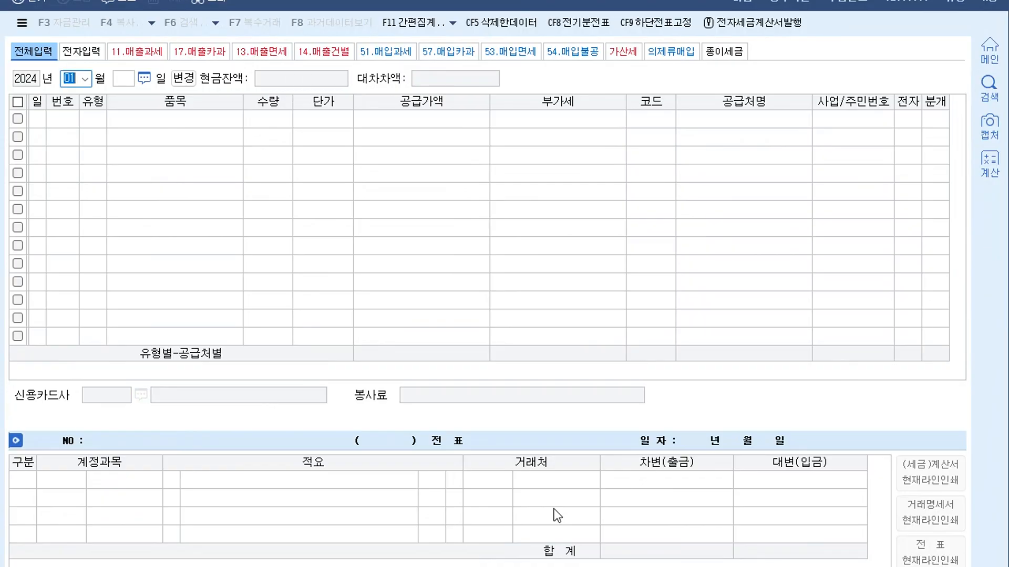
pyautogui.write('2')
pyautogui.press('Return')
pyautogui.press('Return')
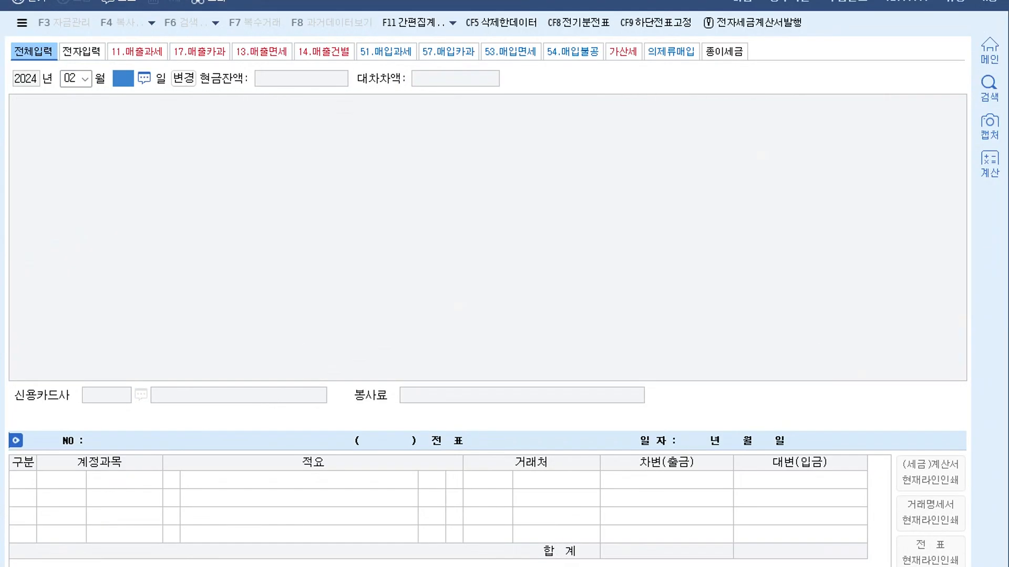
pyautogui.write('12')
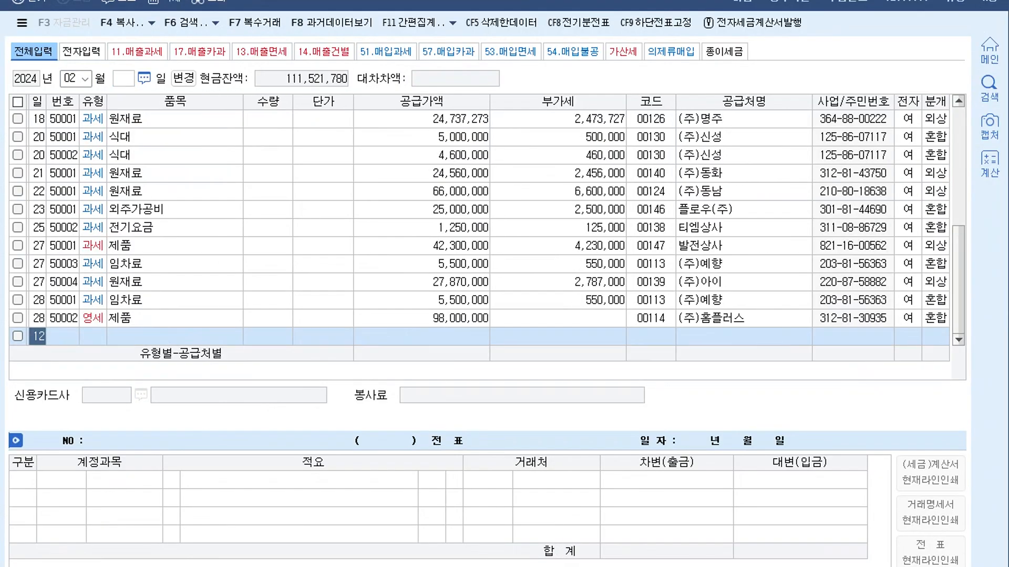
pyautogui.press('Return')
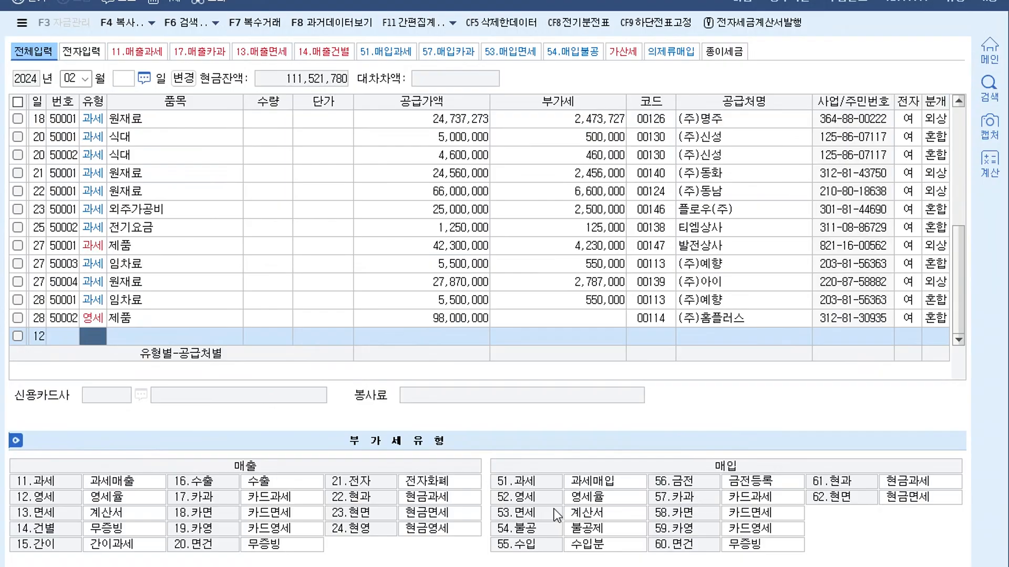
pyautogui.write('54')
pyautogui.press('Return')
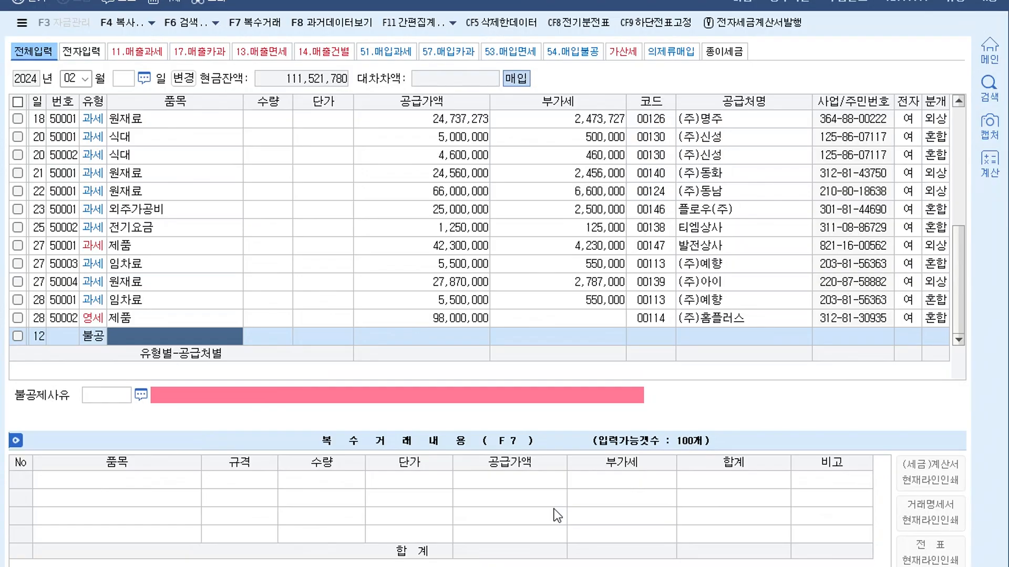
# Step: Set the February 12 line's 품목 to 접대 and its 공급가액 to 7,100,000, leaving quantity and unit price empty
pyautogui.write('접대')
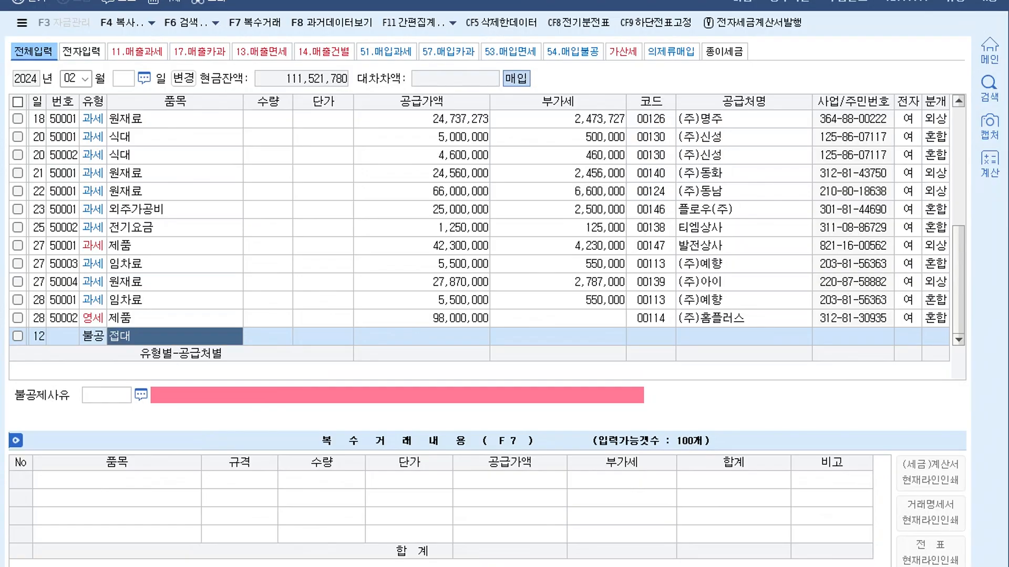
pyautogui.press('Return')
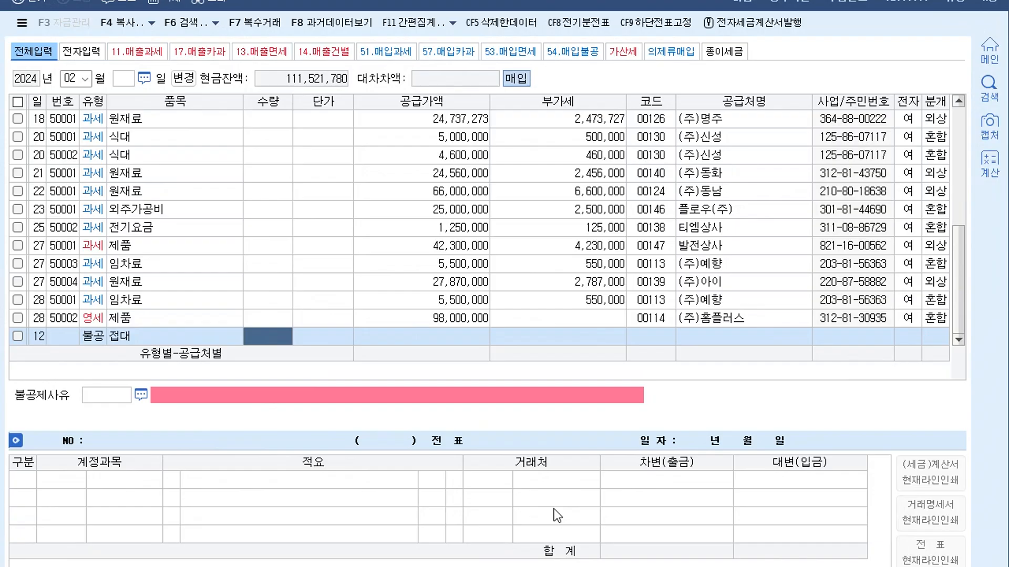
pyautogui.press('Return')
pyautogui.press('Return')
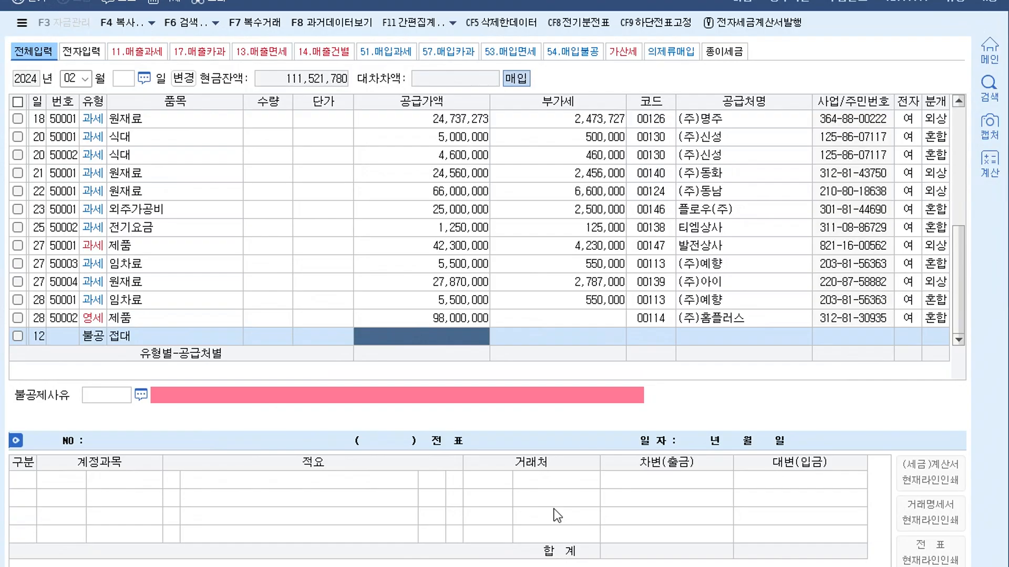
pyautogui.write('7,100,000')
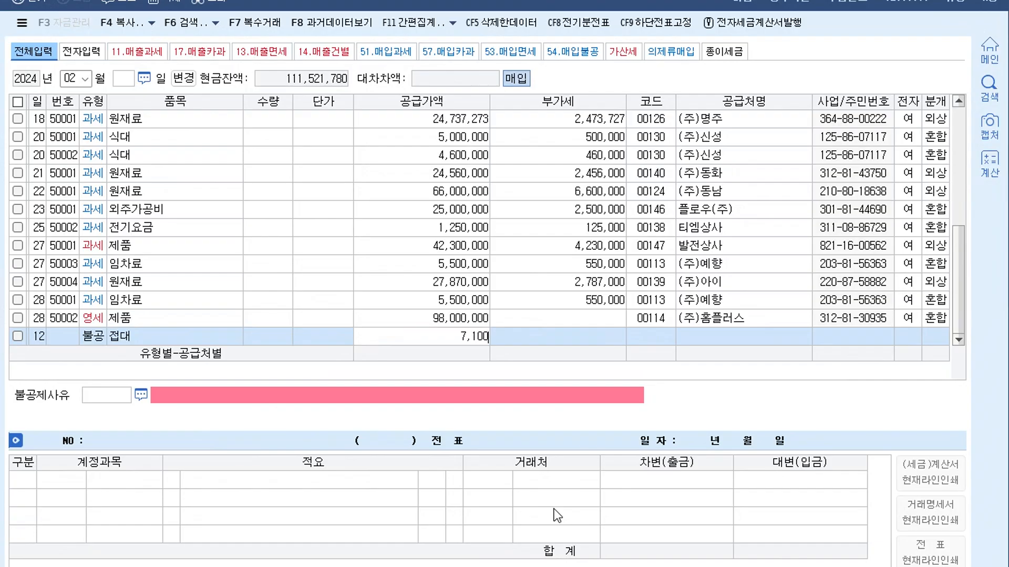
pyautogui.press('Return')
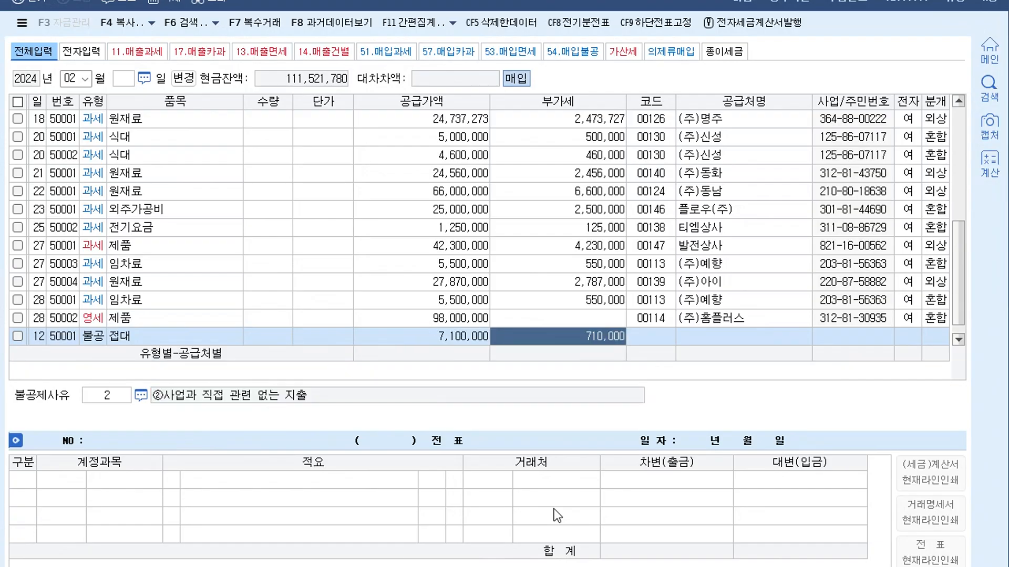
pyautogui.press('Return')
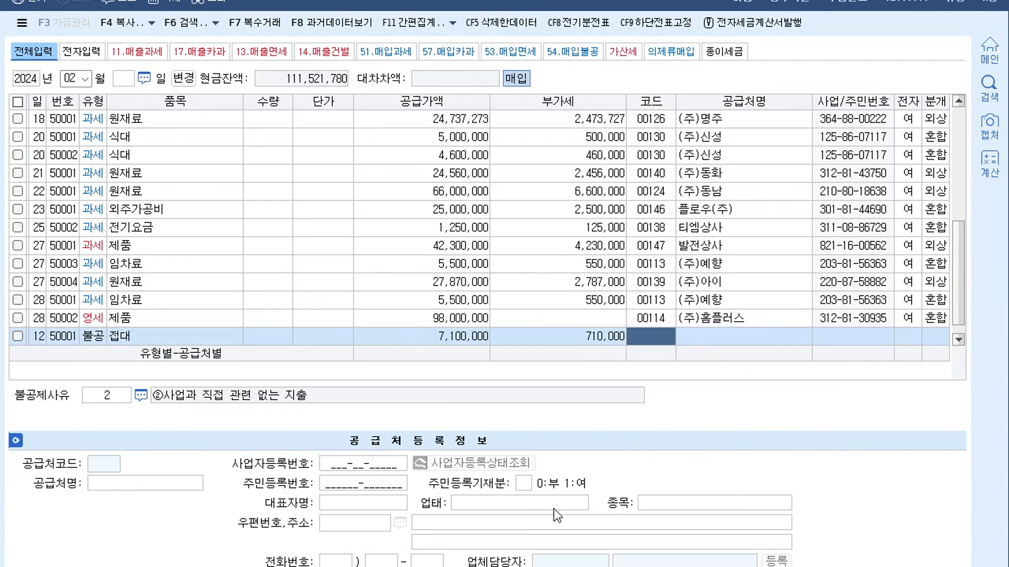
# Step: Set the February 12 line's 공급처 to 00157 (주)롯데백화점 중동
pyautogui.write('롯데')
pyautogui.press('Return')
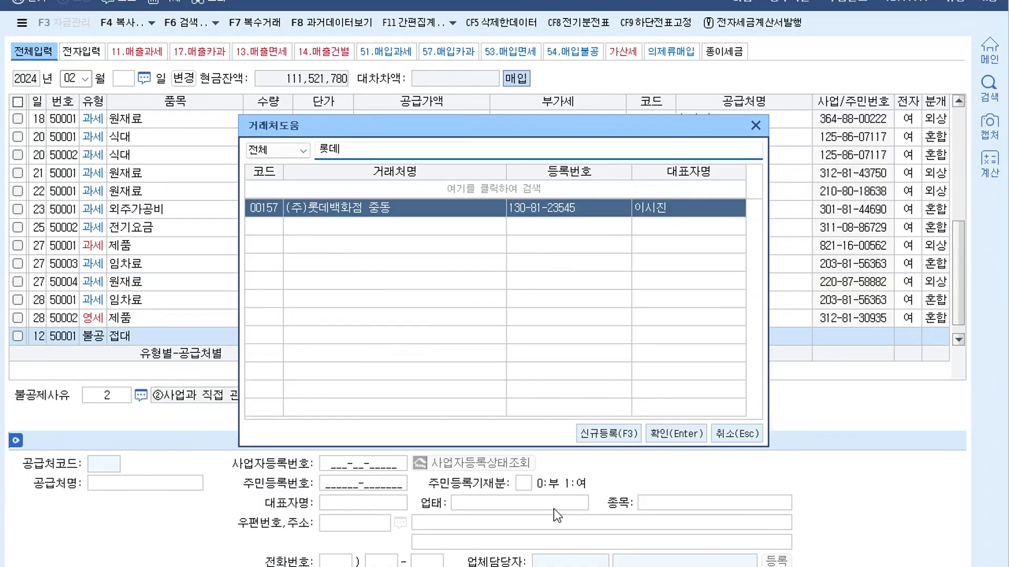
pyautogui.press('Return')
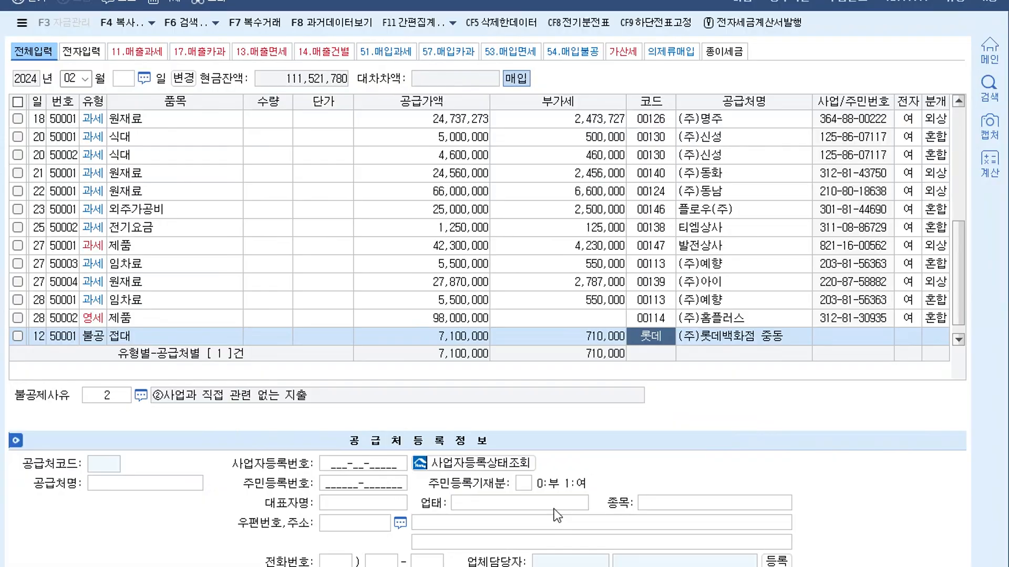
pyautogui.press('Return')
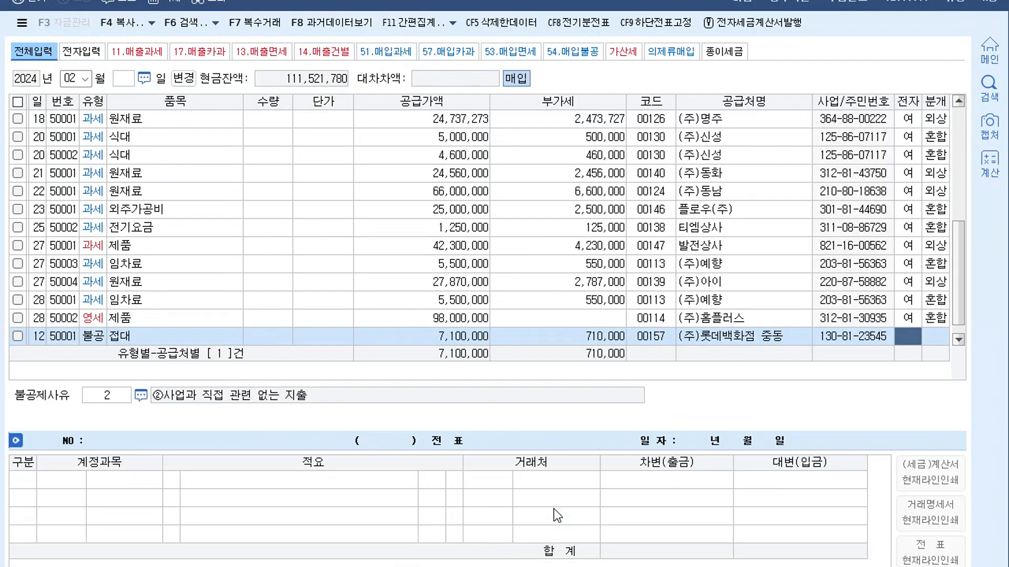
# Step: Leave 전자 empty on the February 12 line, set its 불공제사유 to 4 기업업무추진비 및 이와 유사한 비용 관련, and choose 혼합 as 분개
pyautogui.press('Return')
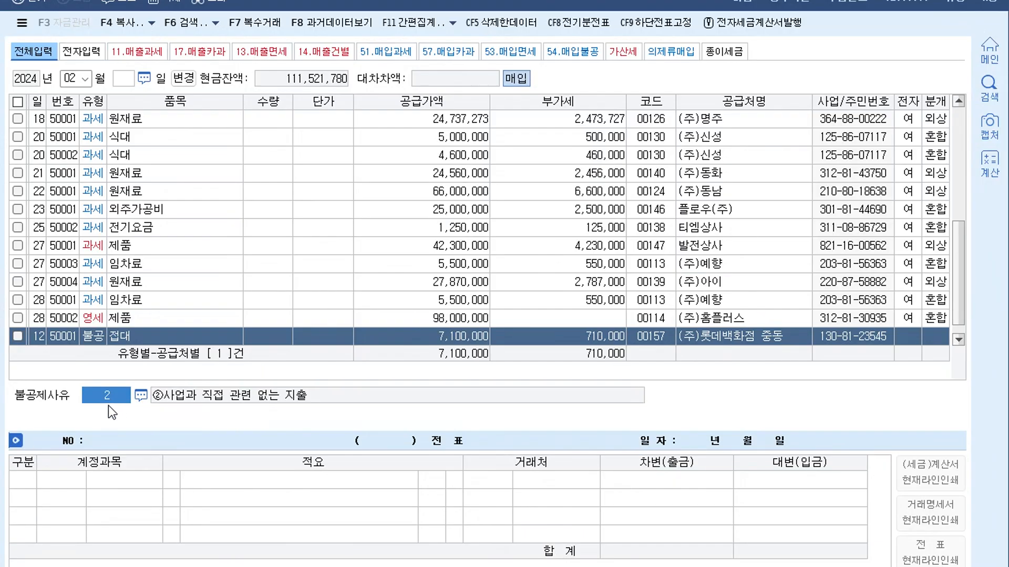
pyautogui.press('F2')
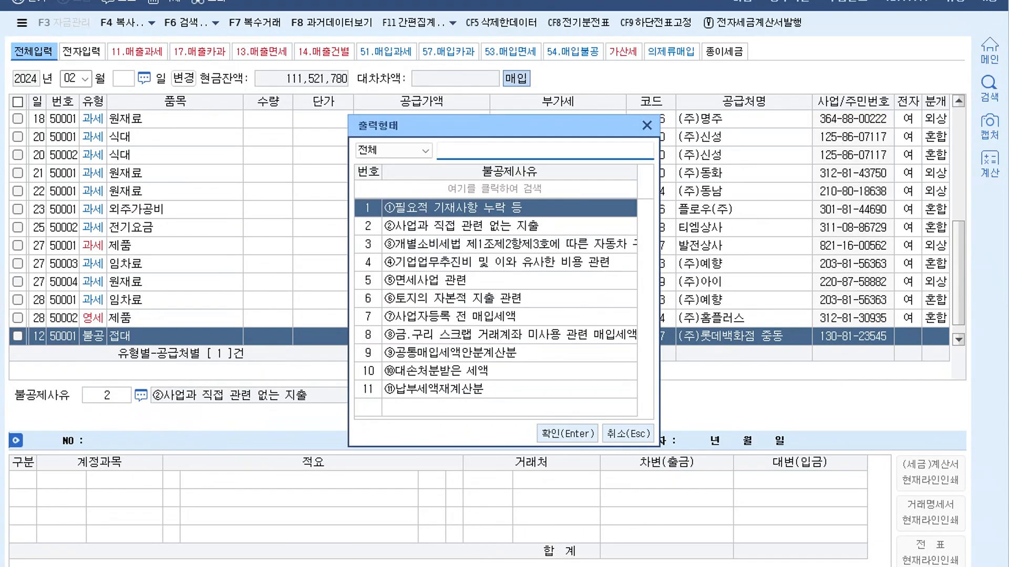
pyautogui.press('Down')
pyautogui.press('Down')
pyautogui.press('Down')
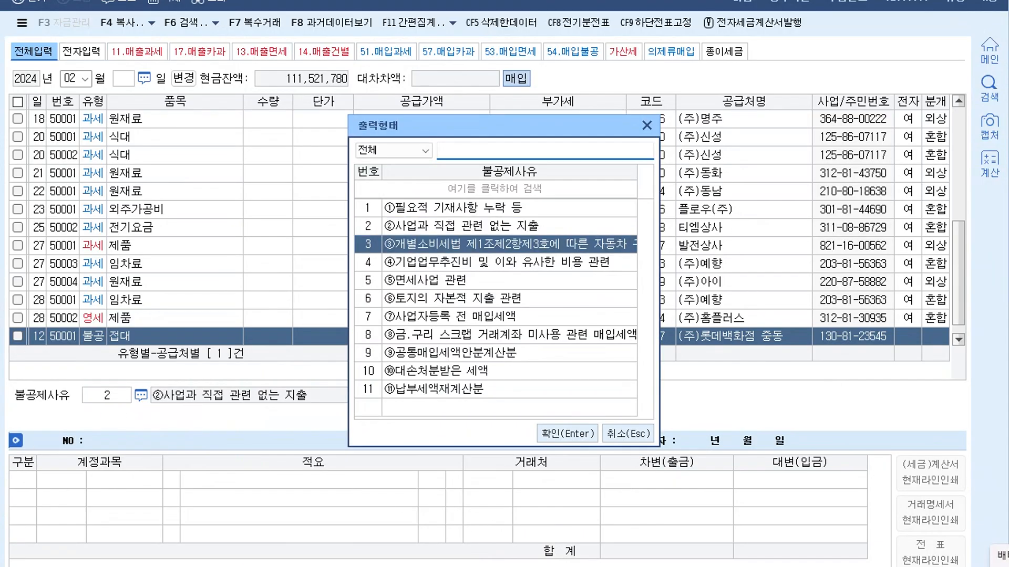
pyautogui.press('Return')
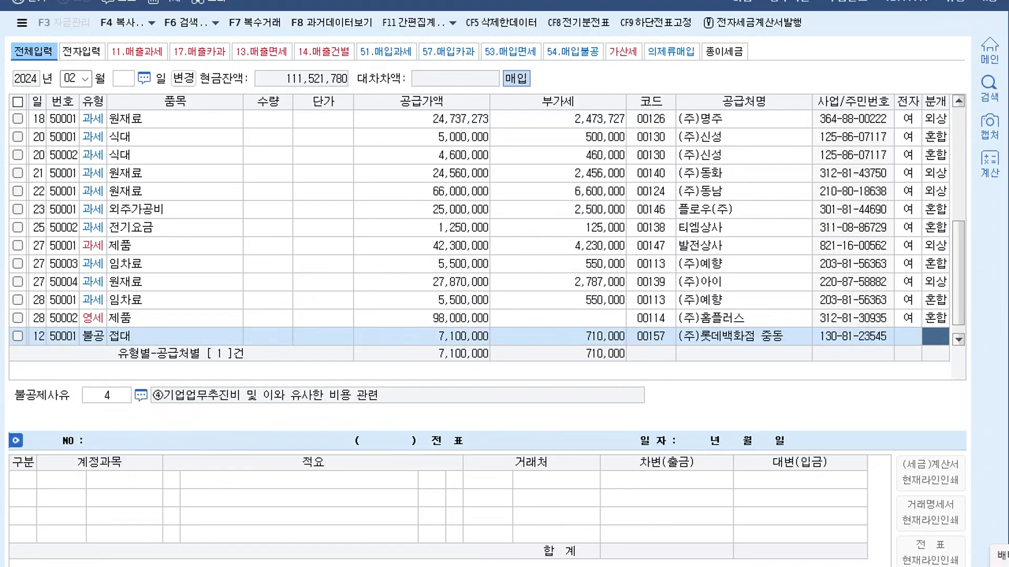
pyautogui.write('3')
pyautogui.press('Return')
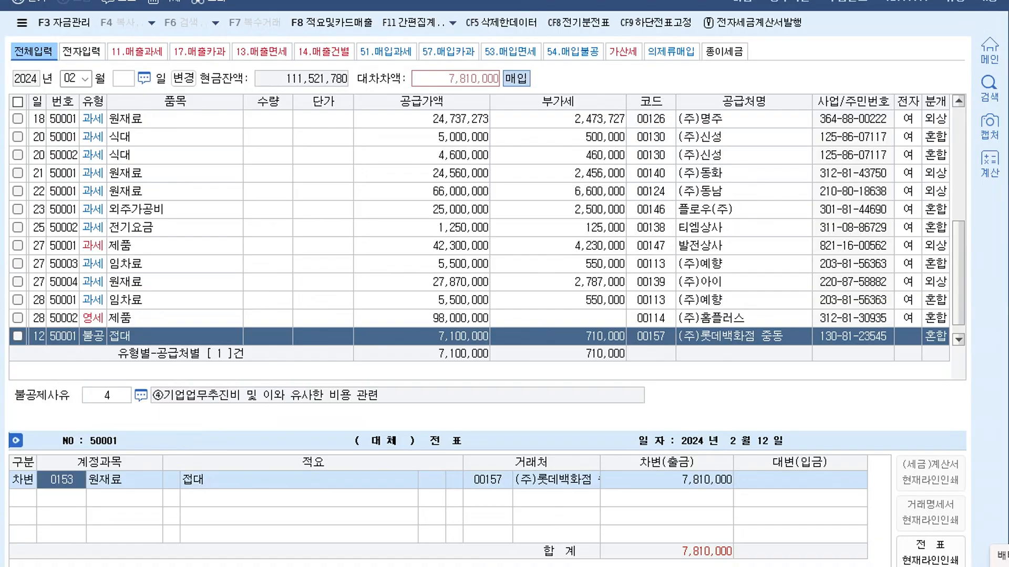
# Step: Change the February 12 voucher's debit account to 0813 기업업무추진비 (판매관리비), keeping the 7,810,000 amount
pyautogui.write('기업')
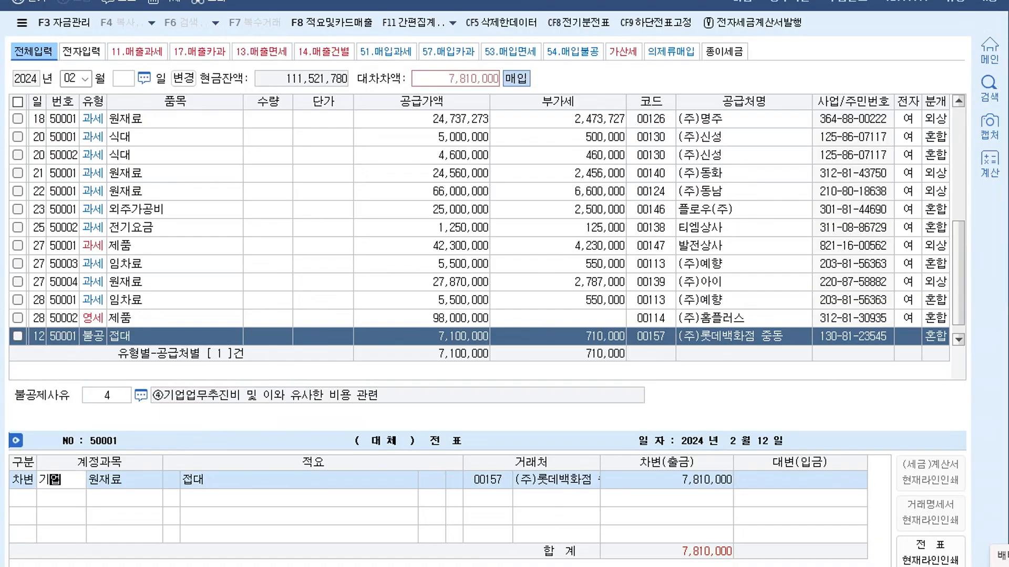
pyautogui.press('Return')
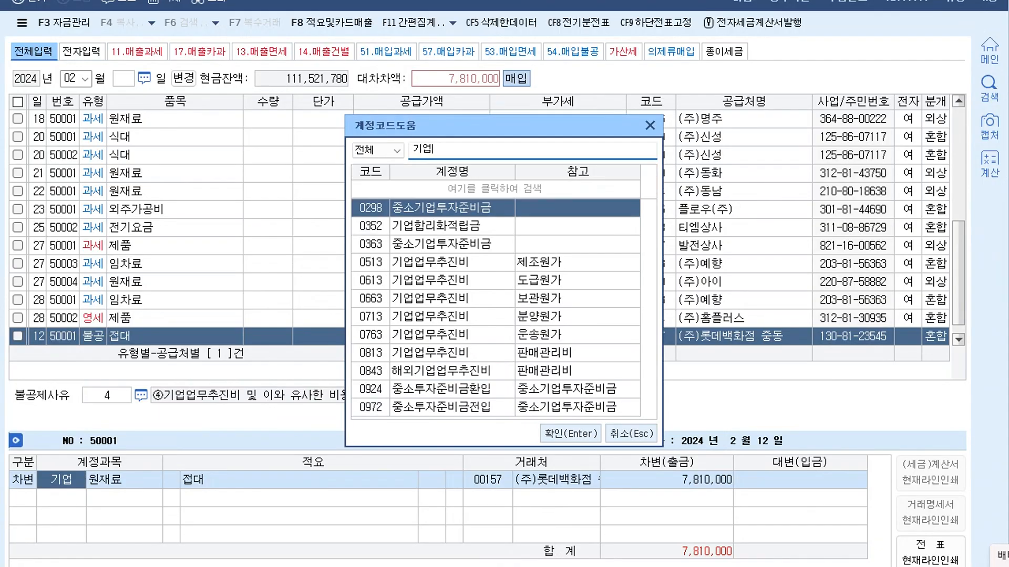
pyautogui.press('Down')
pyautogui.press('Down')
pyautogui.press('Down')
pyautogui.press('Down')
pyautogui.press('Down')
pyautogui.press('Down')
pyautogui.press('Down')
pyautogui.press('Down')
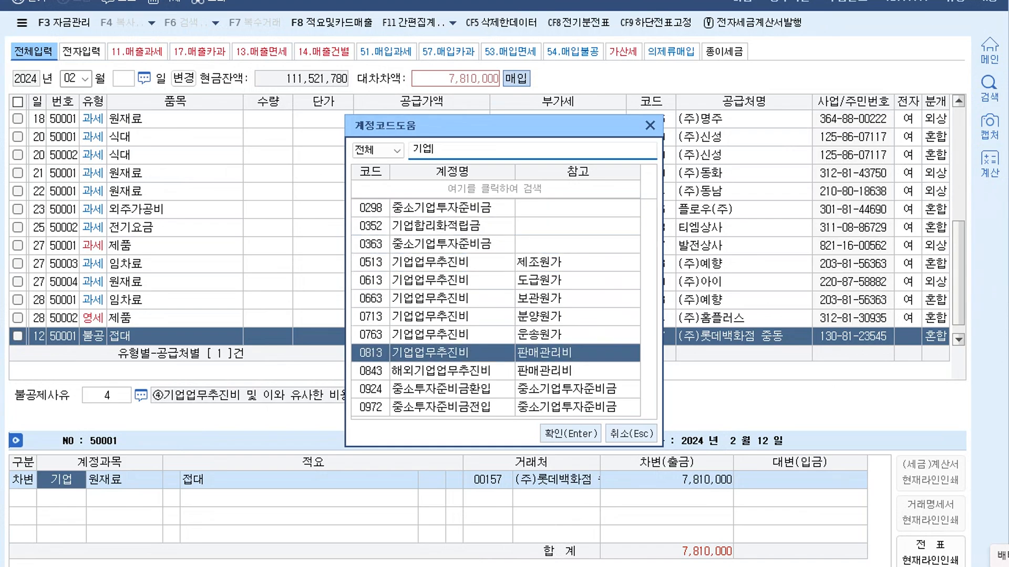
pyautogui.press('Return')
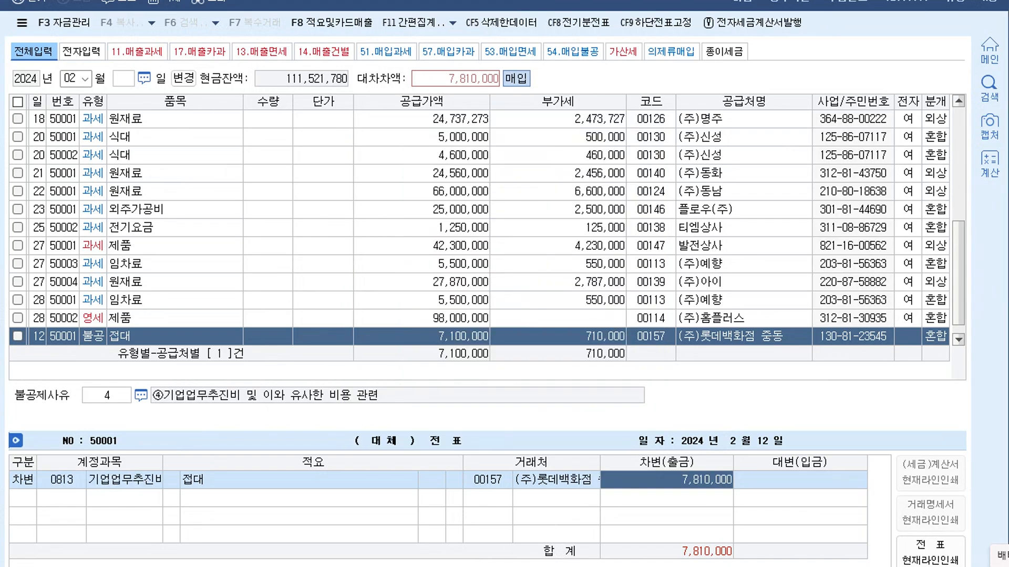
pyautogui.press('Return')
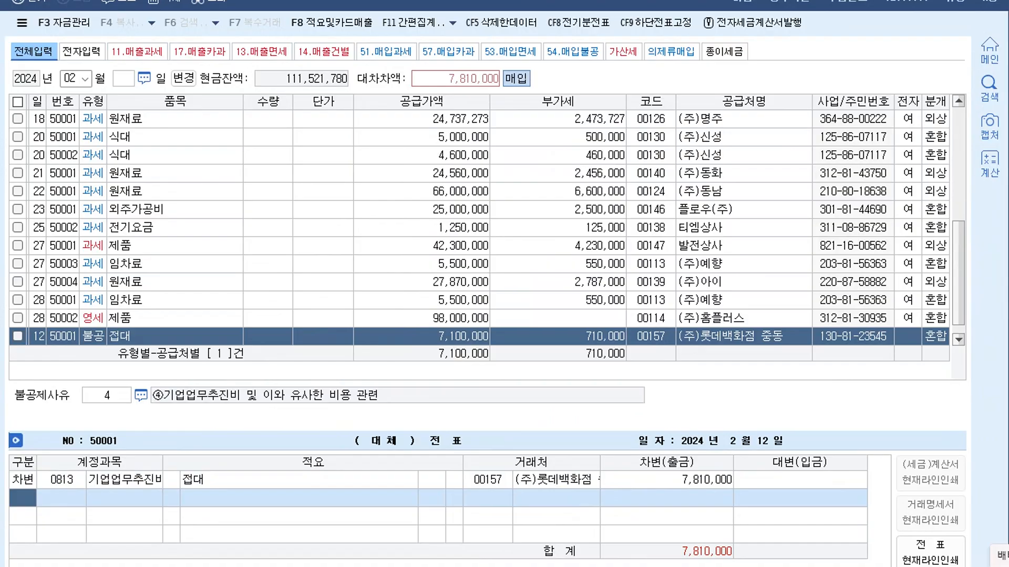
# Step: Add a credit journal line for account 0103 보통예금 with 7,810,000 and complete the February 12 voucher
pyautogui.write('4')
pyautogui.press('Return')
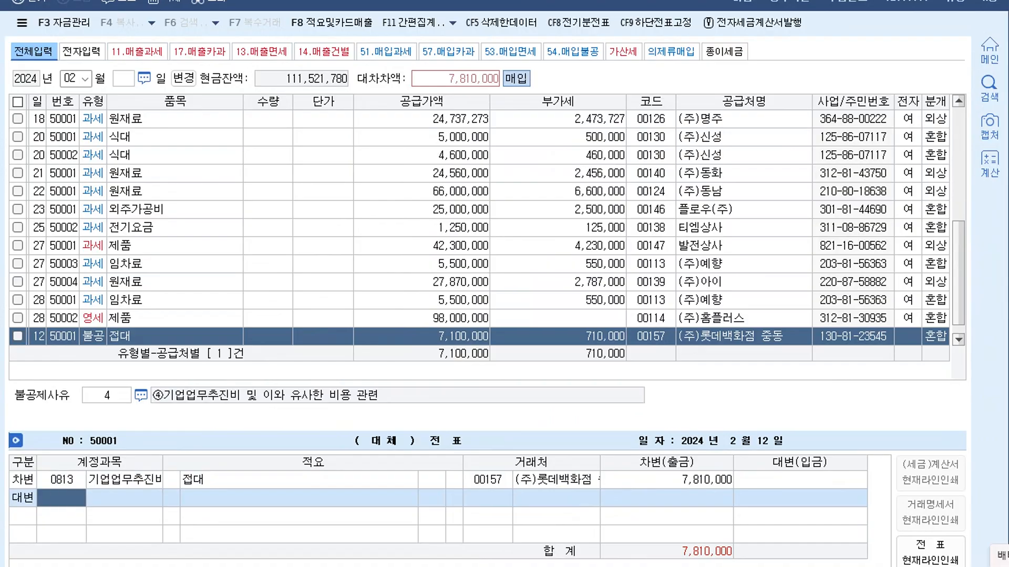
pyautogui.write('103')
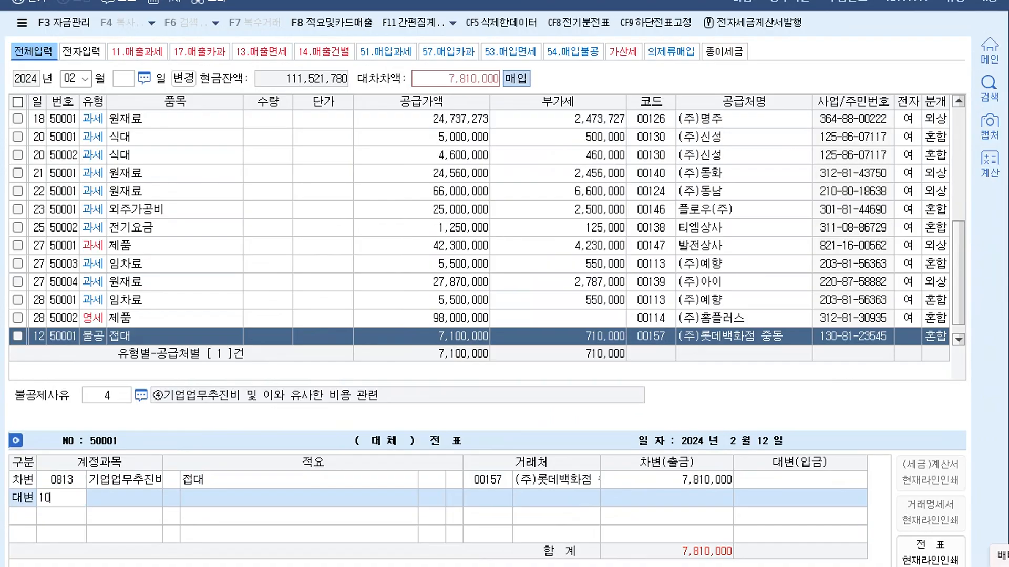
pyautogui.press('Return')
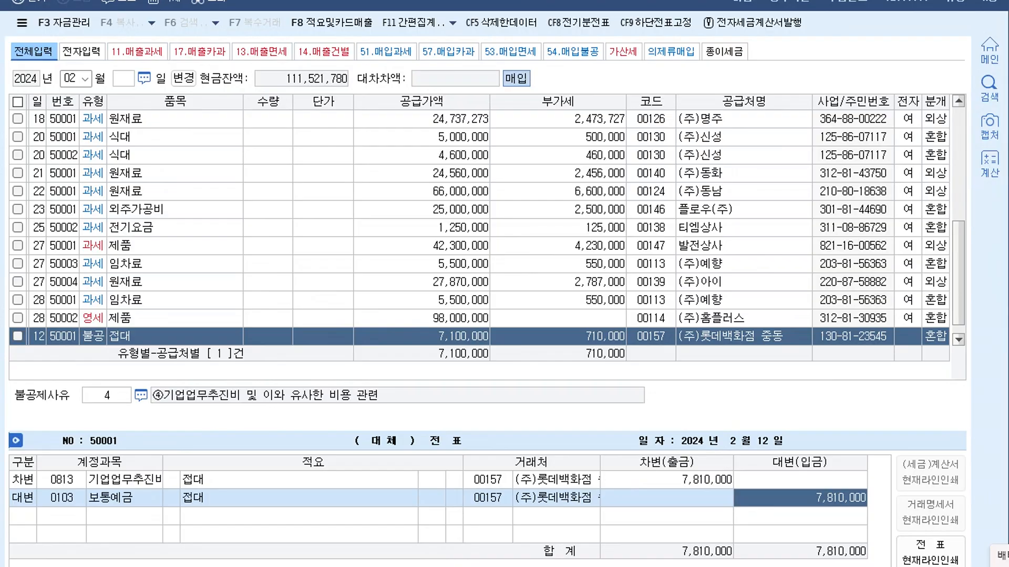
pyautogui.press('Return')
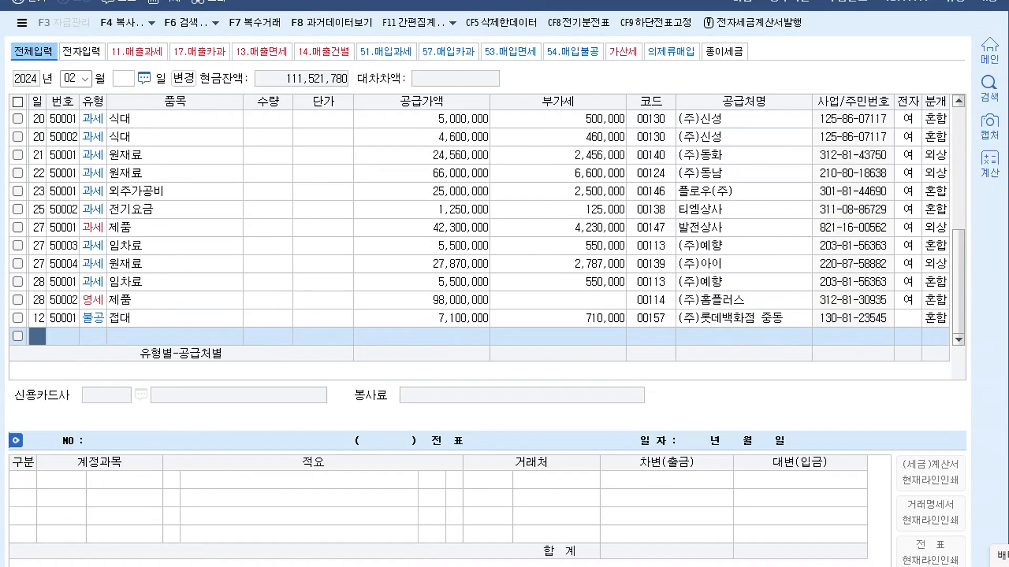
# Step: Load the July 2024 vouchers and start a July 17 line of type 12 영세 (매출)
pyautogui.press('Escape')
pyautogui.write('07')
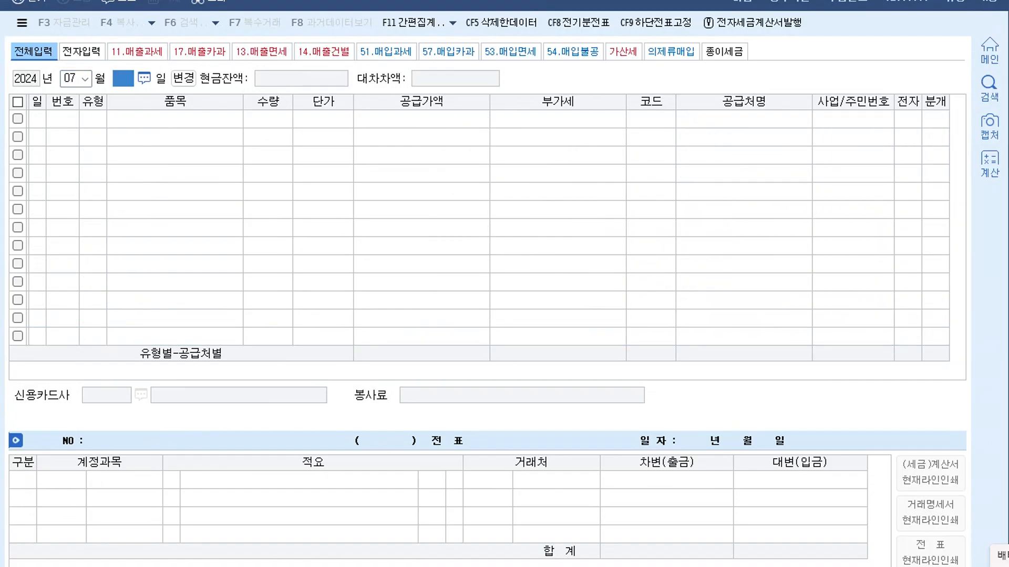
pyautogui.press('Return')
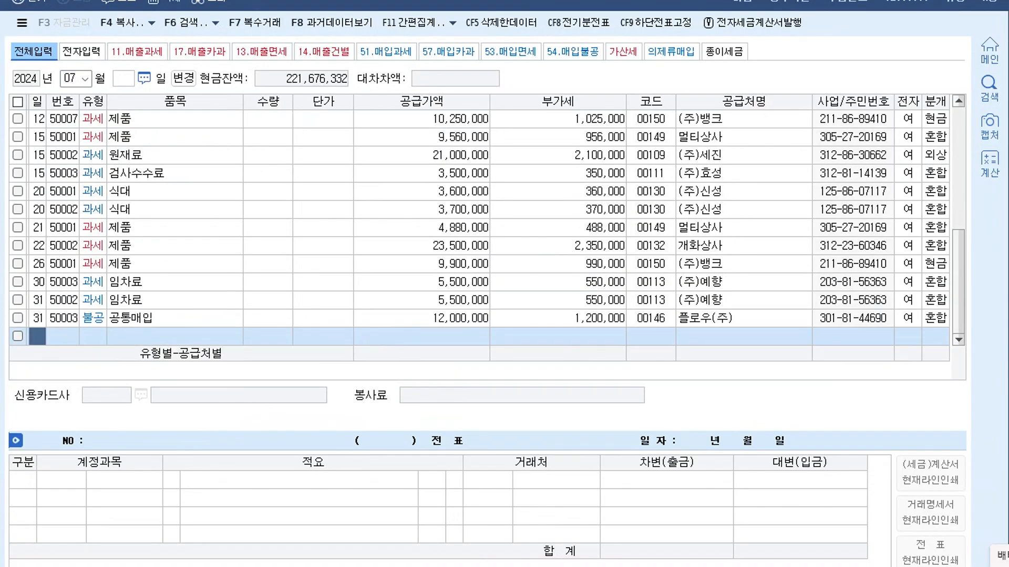
pyautogui.write('17')
pyautogui.press('Return')
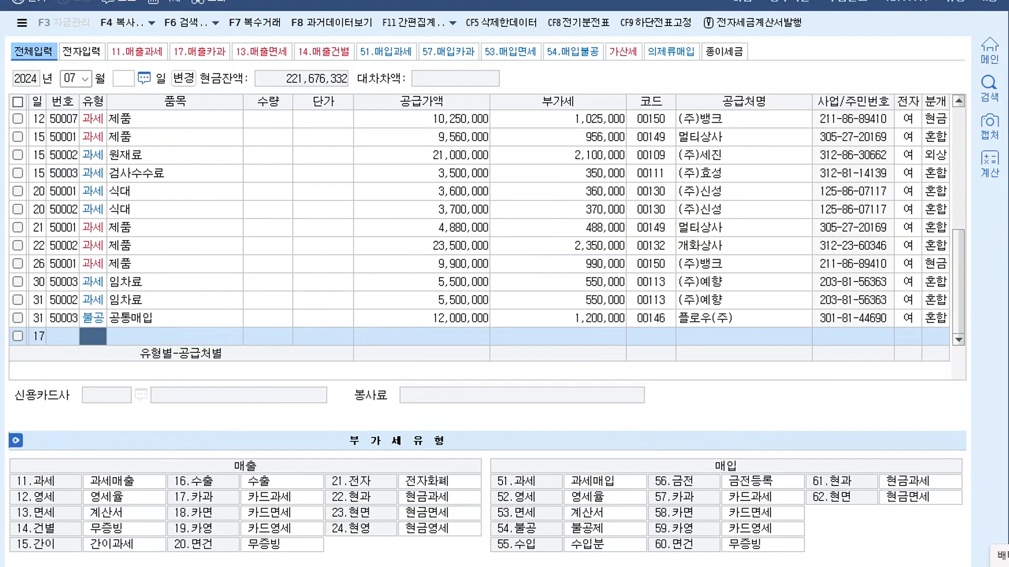
pyautogui.write('12')
pyautogui.press('Return')
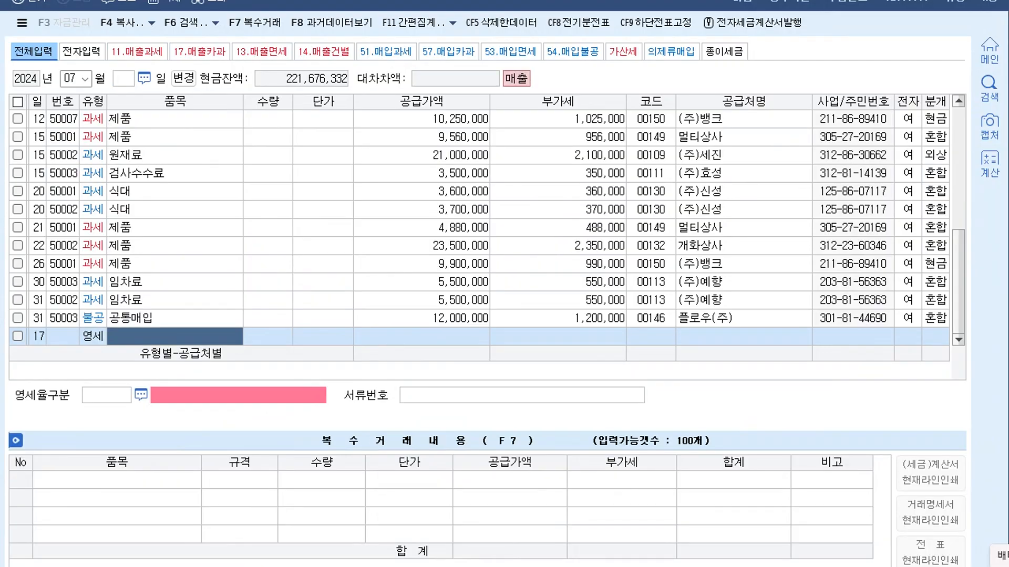
# Step: Set the July 17 line's 품목 to 제품 and its 공급가액 to 18,000,000, leaving quantity and unit price empty
pyautogui.write('제품')
pyautogui.press('Return')
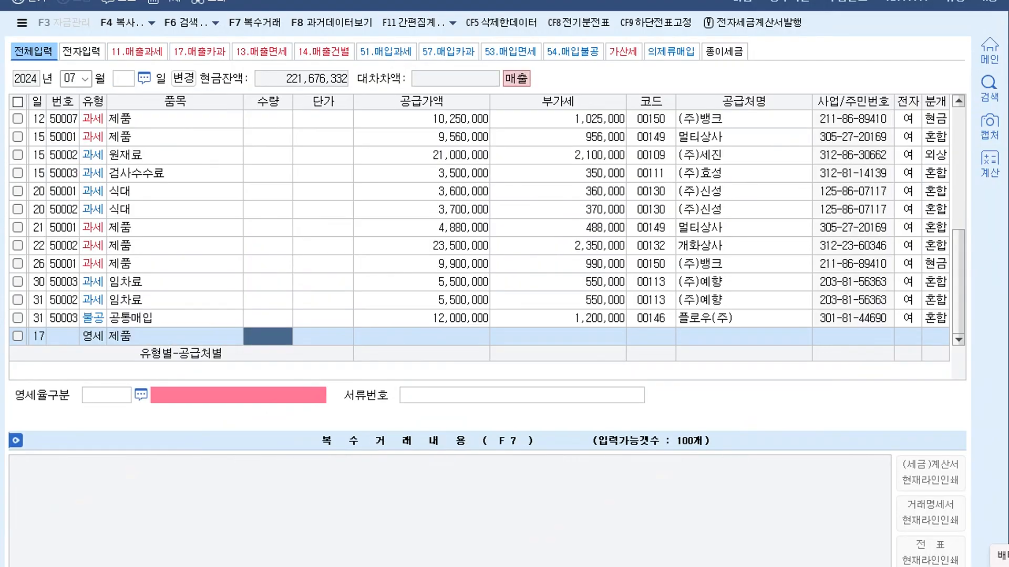
pyautogui.press('Return')
pyautogui.write('18000000')
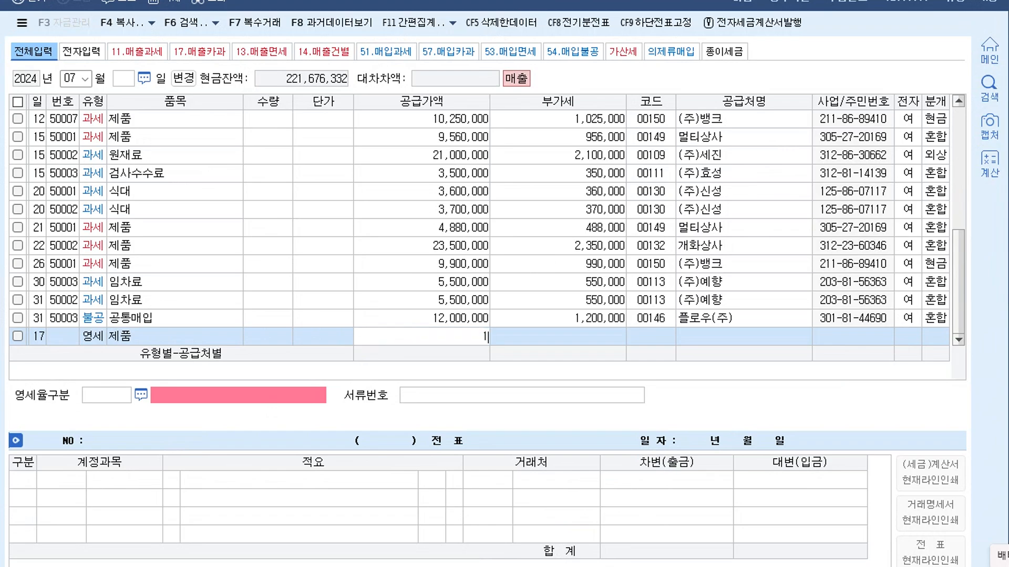
pyautogui.press('Return')
pyautogui.press('Return')
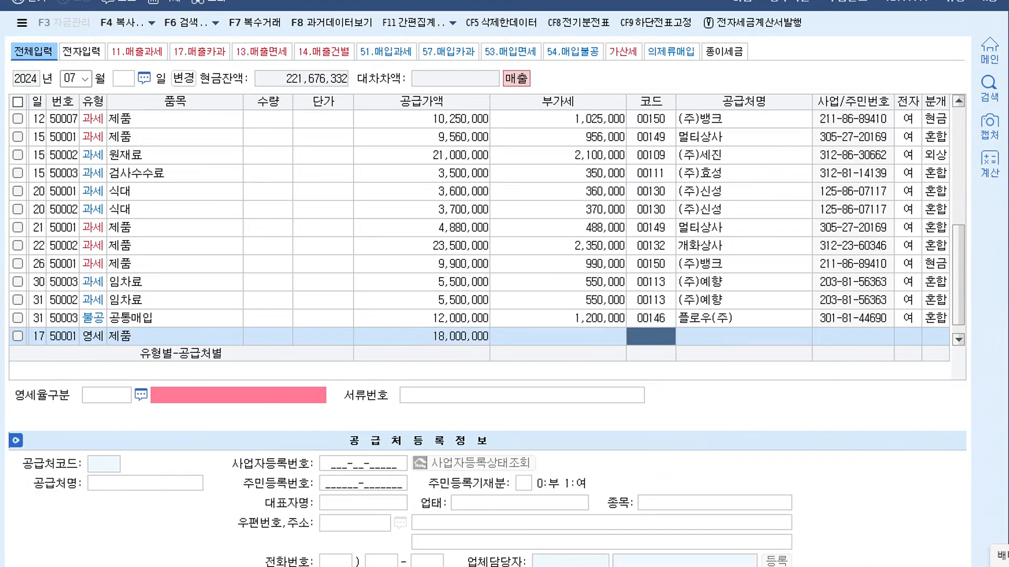
# Step: Set the July 17 line's 공급처 to 00159 (주)봉산실업 and mark 전자 as 여
pyautogui.write('봉산')
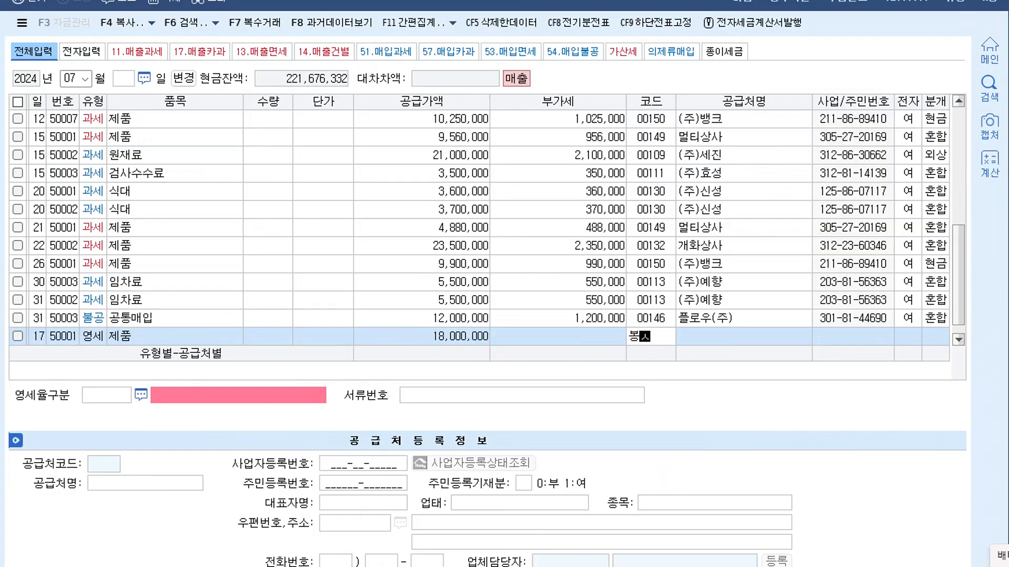
pyautogui.press('Return')
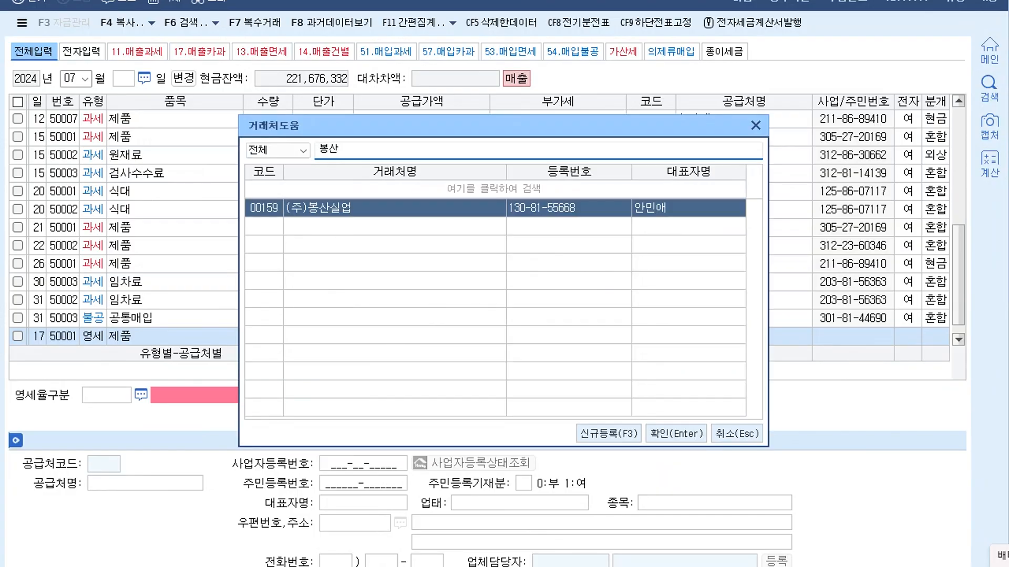
pyautogui.press('Return')
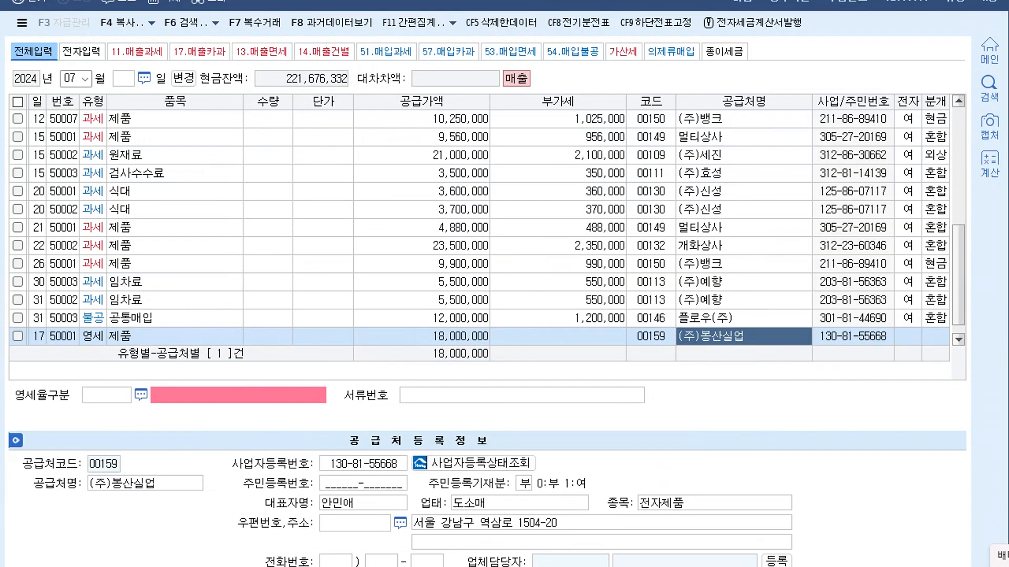
pyautogui.press('Return')
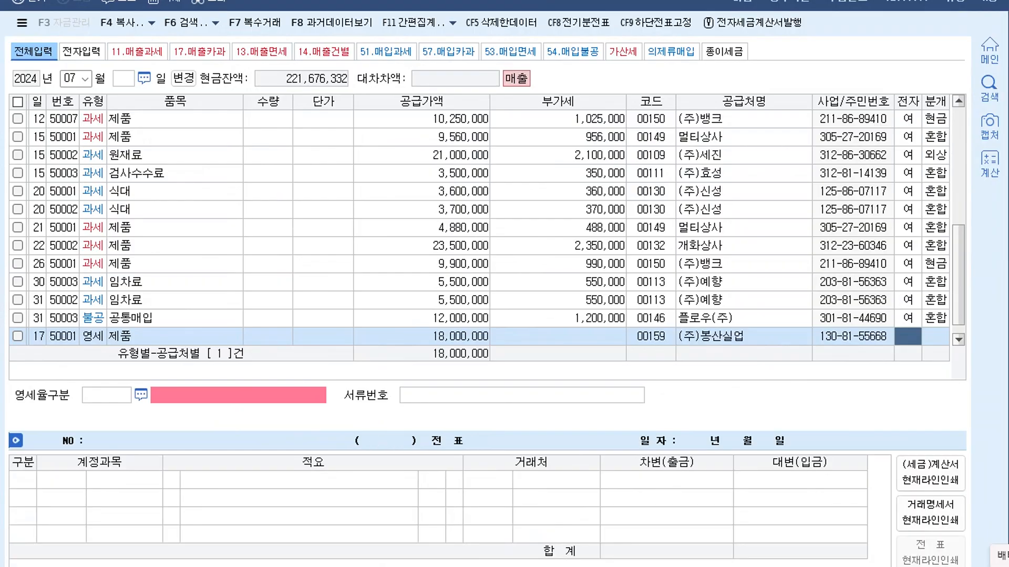
pyautogui.write('1')
pyautogui.press('Return')
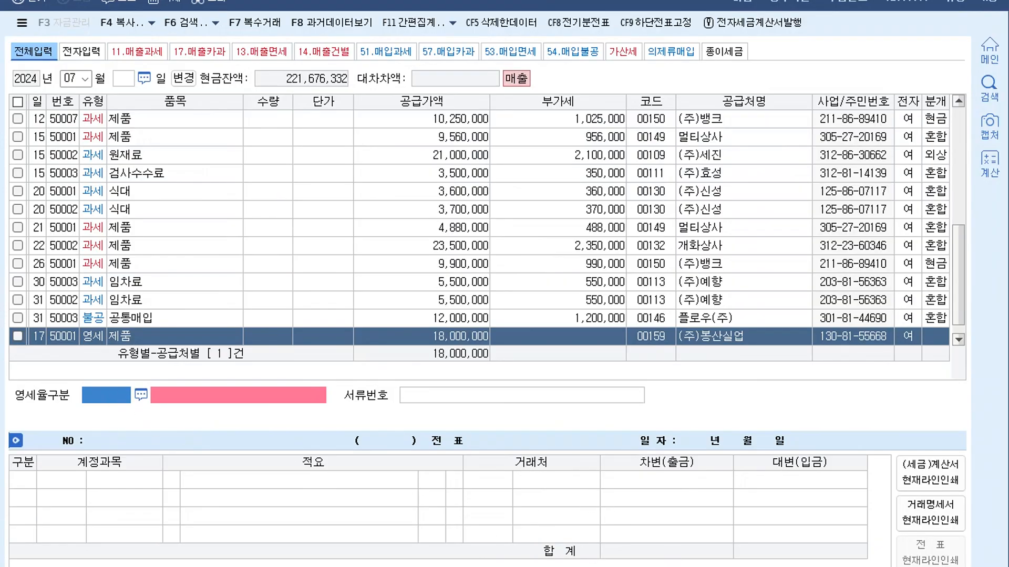
# Step: Set the July 17 line's 영세율구분 to 3 내국신용장 · 구매확인서에 의하여 공급하는 재화, leave 서류번호 empty, and choose 혼합 as 분개
pyautogui.press('F2')
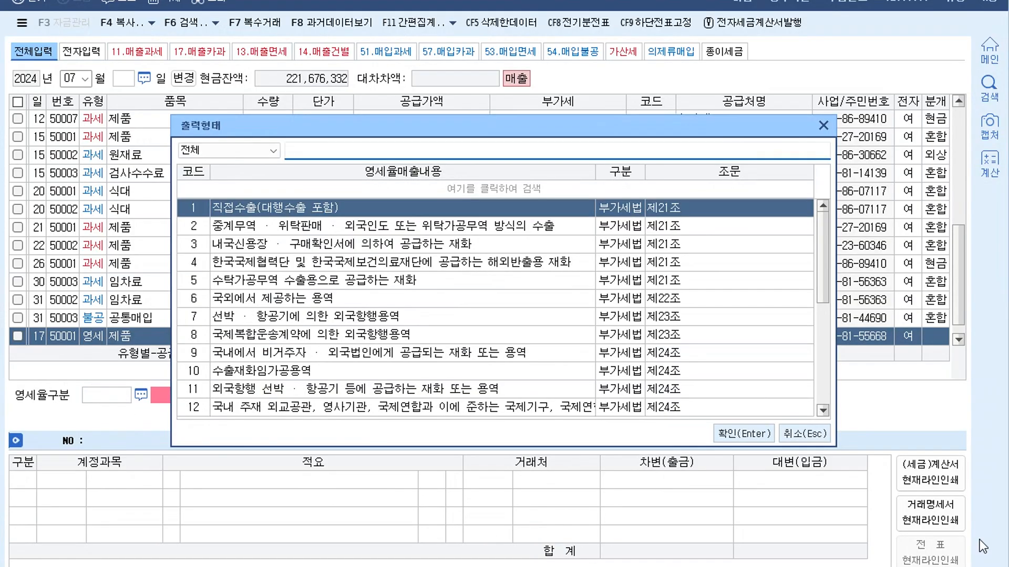
pyautogui.click(260, 243)
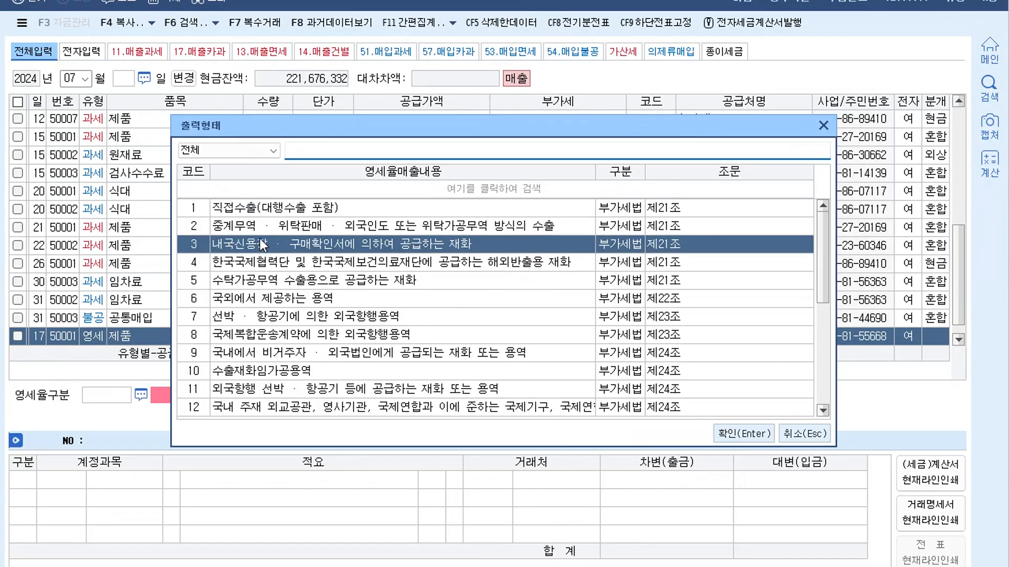
pyautogui.click(257, 206)
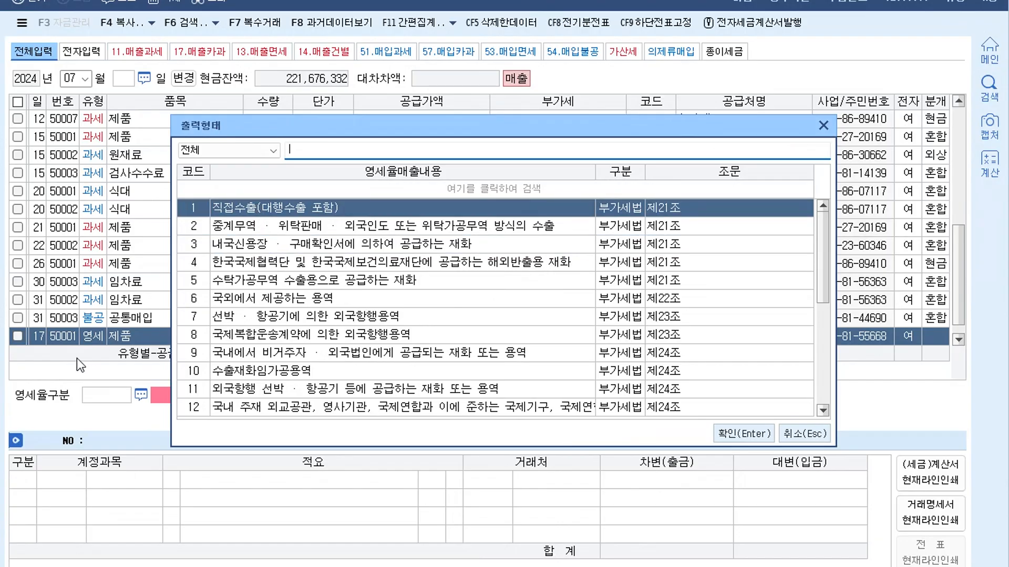
pyautogui.click(256, 244)
pyautogui.press('Return')
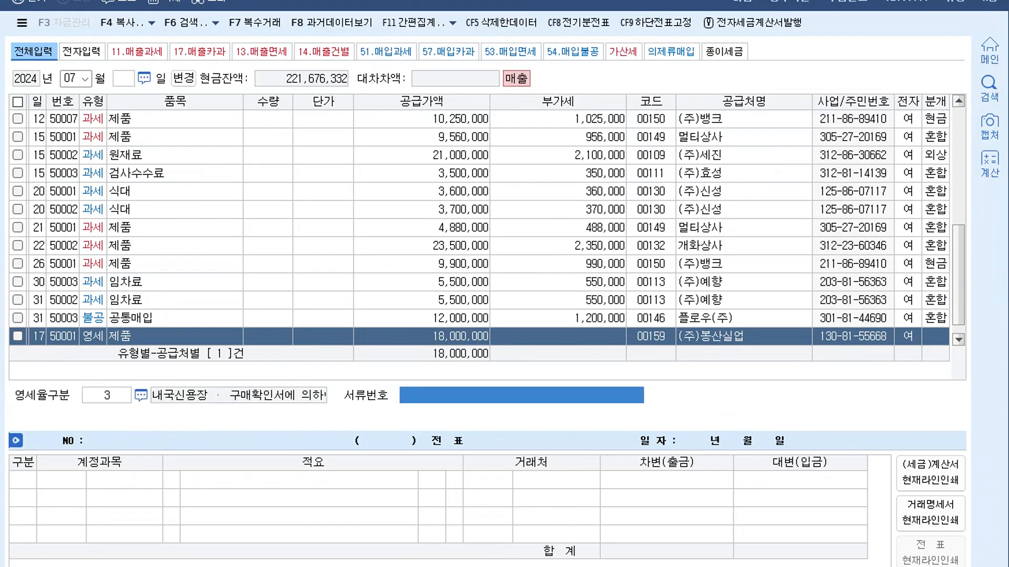
pyautogui.press('Return')
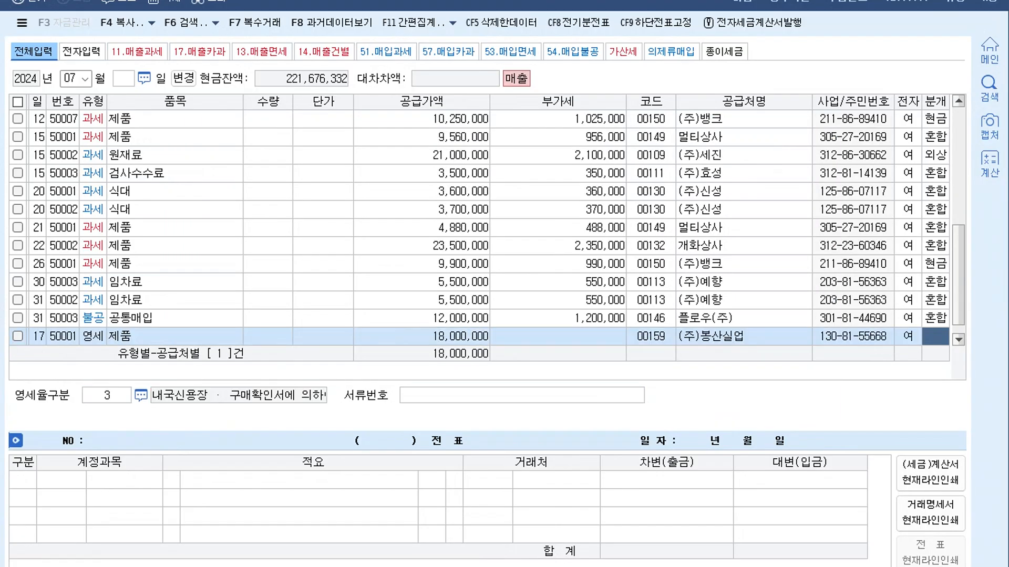
pyautogui.write('3')
pyautogui.press('Return')
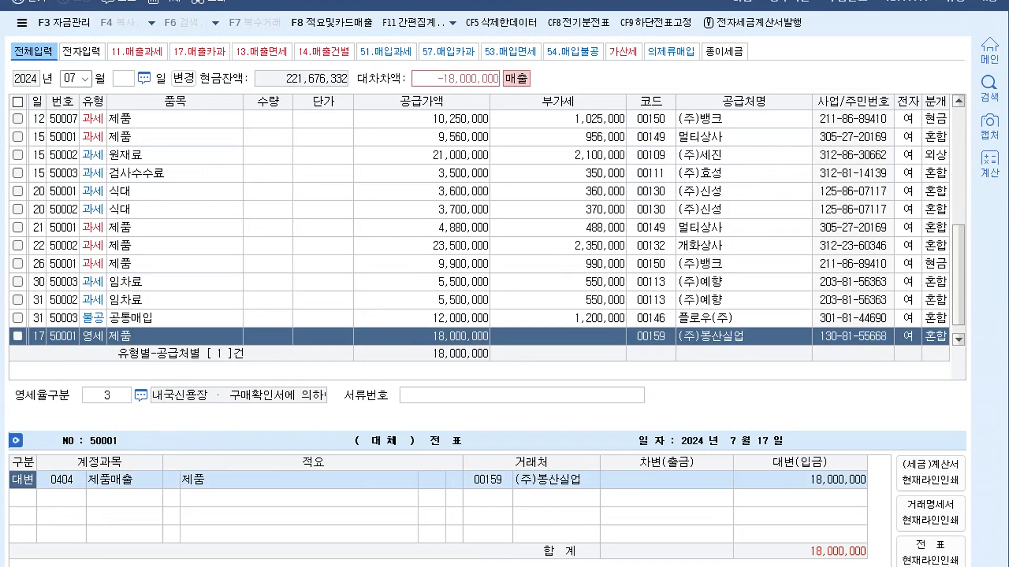
# Step: Add a debit line for 0101 현금 of 1,800,000 to the July 17 voucher
pyautogui.press('Down')
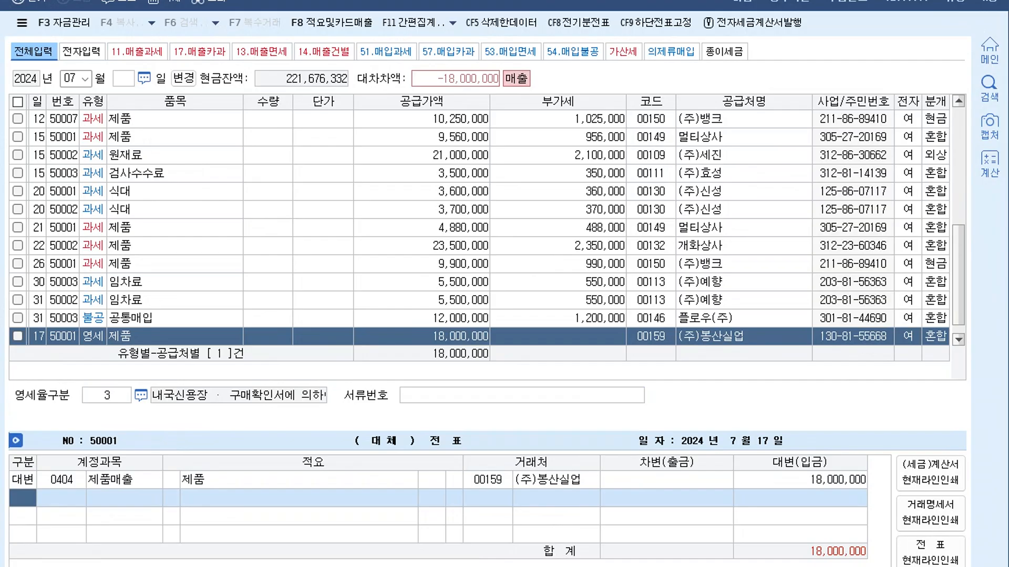
pyautogui.press('Return')
pyautogui.write('101')
pyautogui.press('Return')
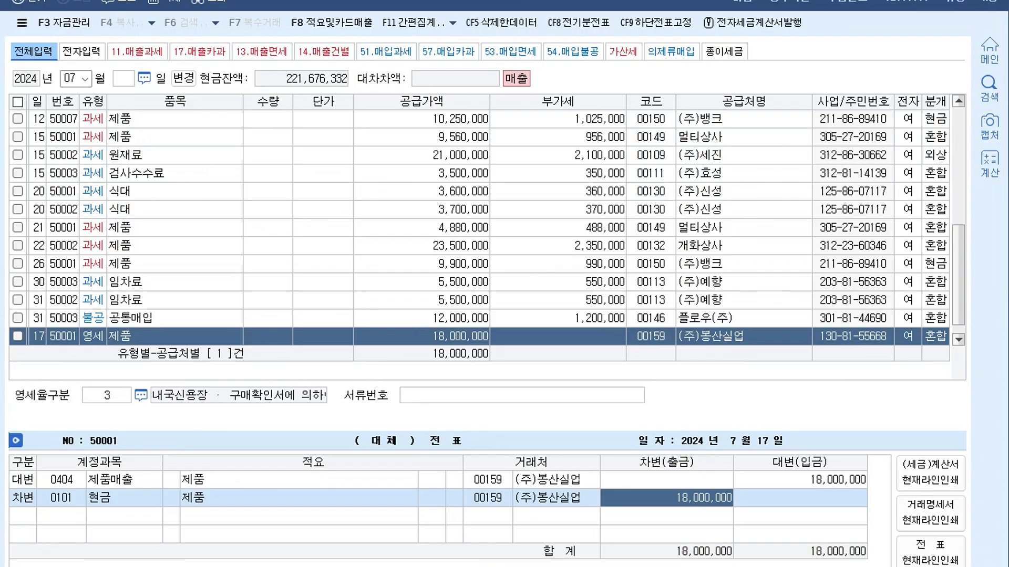
pyautogui.press('BackSpace')
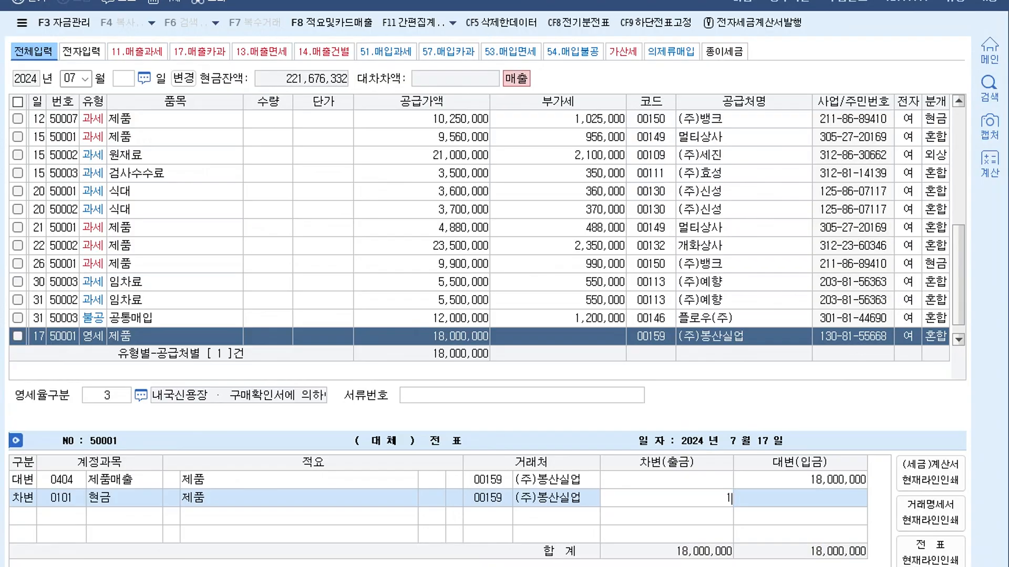
pyautogui.write('1,800,000')
pyautogui.press('Return')
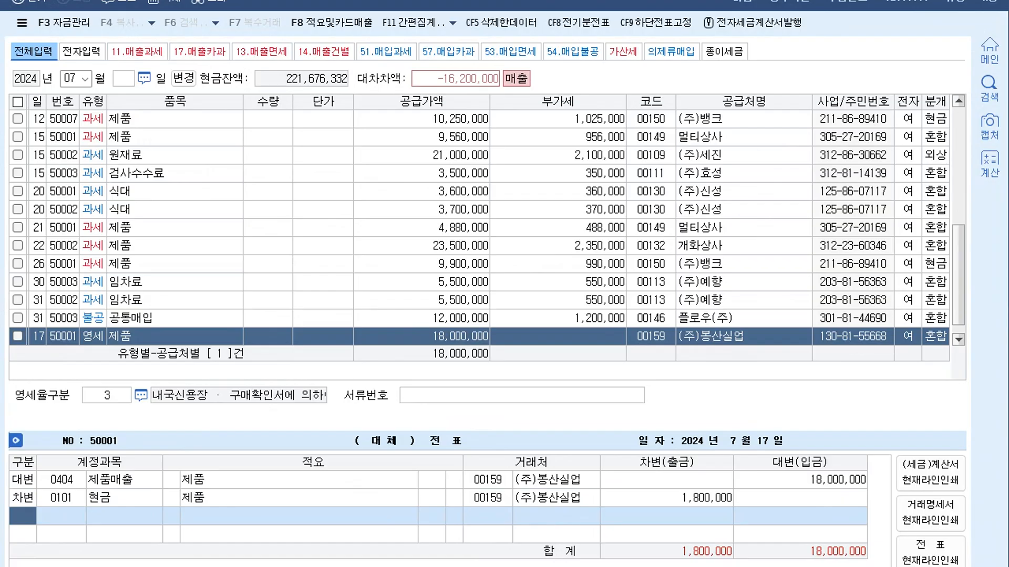
# Step: Add a debit line for 0108 외상매출금 of 16,200,000 and complete the July 17 voucher
pyautogui.write('3')
pyautogui.press('Return')
pyautogui.write('108')
pyautogui.press('Return')
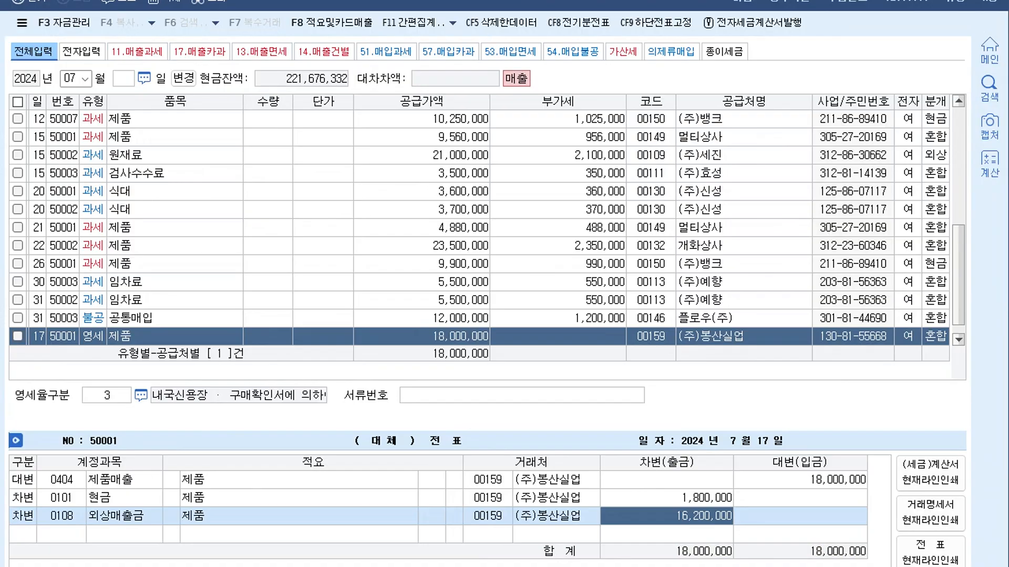
pyautogui.press('Return')
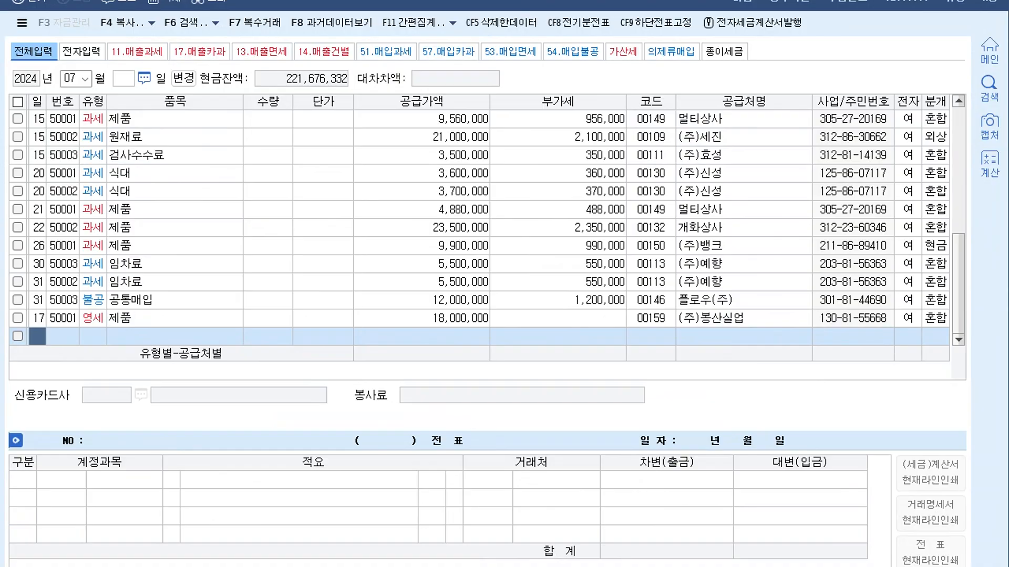
# Step: Load the August 2024 vouchers and start an August 20 line of type 62 현면 (매입)
pyautogui.click(76, 78)
pyautogui.write('08')
pyautogui.press('Return')
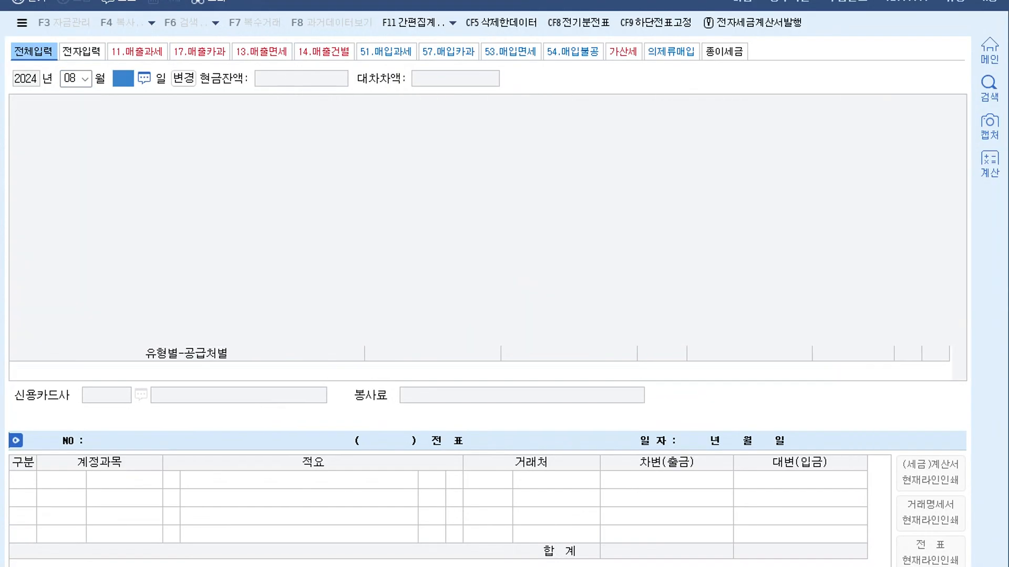
pyautogui.write('20')
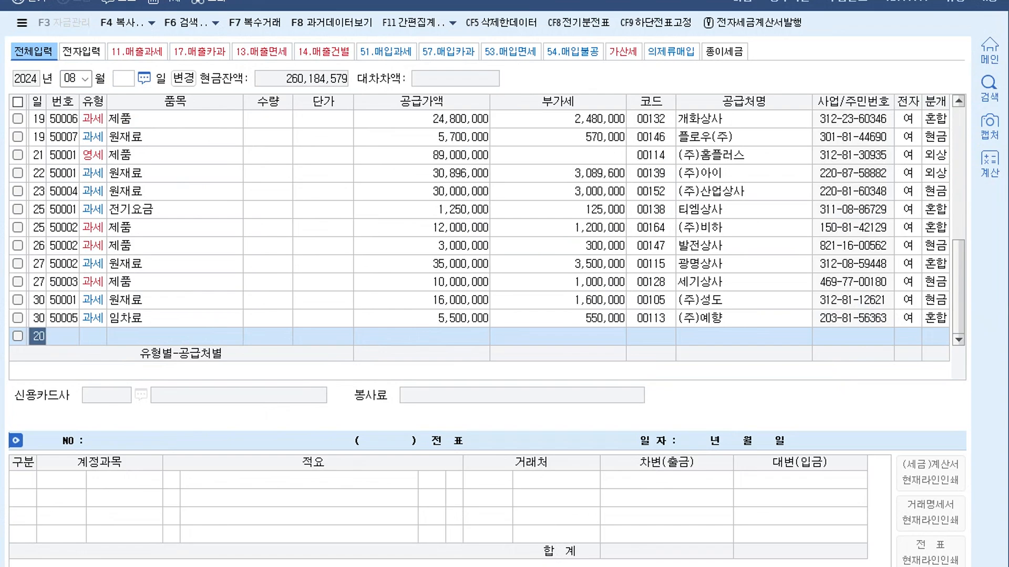
pyautogui.press('Return')
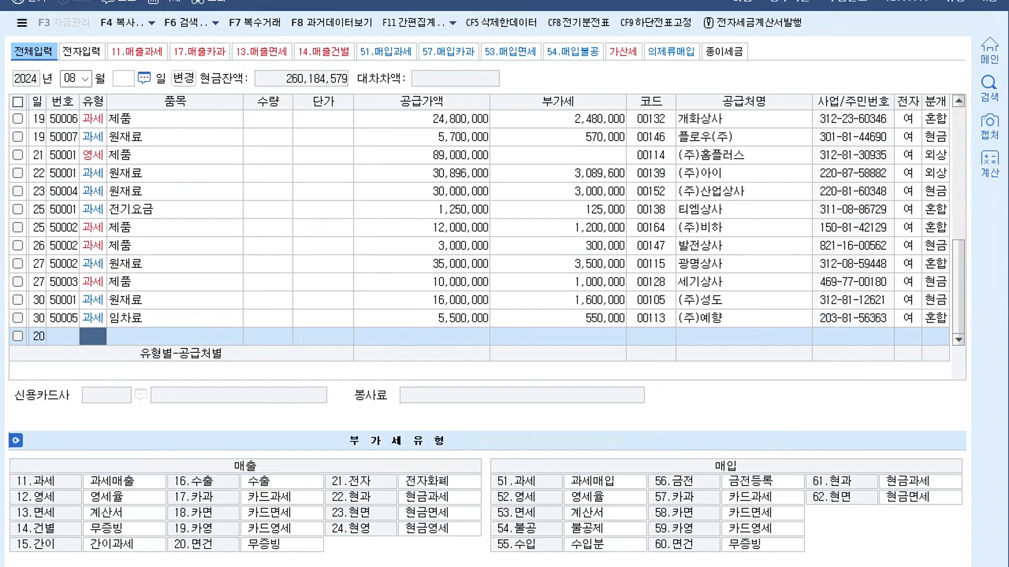
pyautogui.write('62')
pyautogui.press('Return')
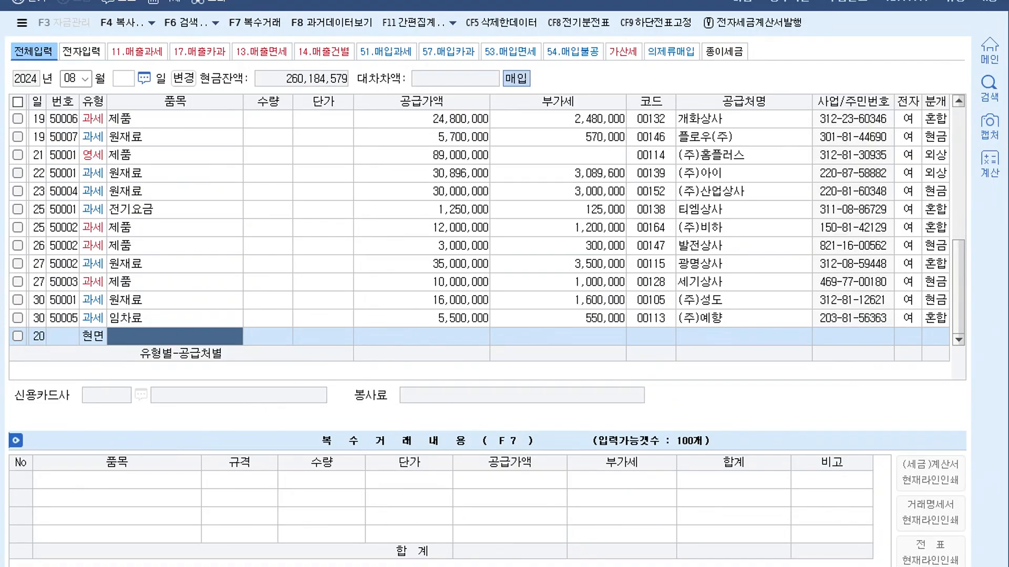
# Step: Set the August 20 line's 품목 to 갈비 and its 공급가액 to 2,000,000, leaving quantity and unit price empty
pyautogui.click(195, 348)
pyautogui.write('갈비')
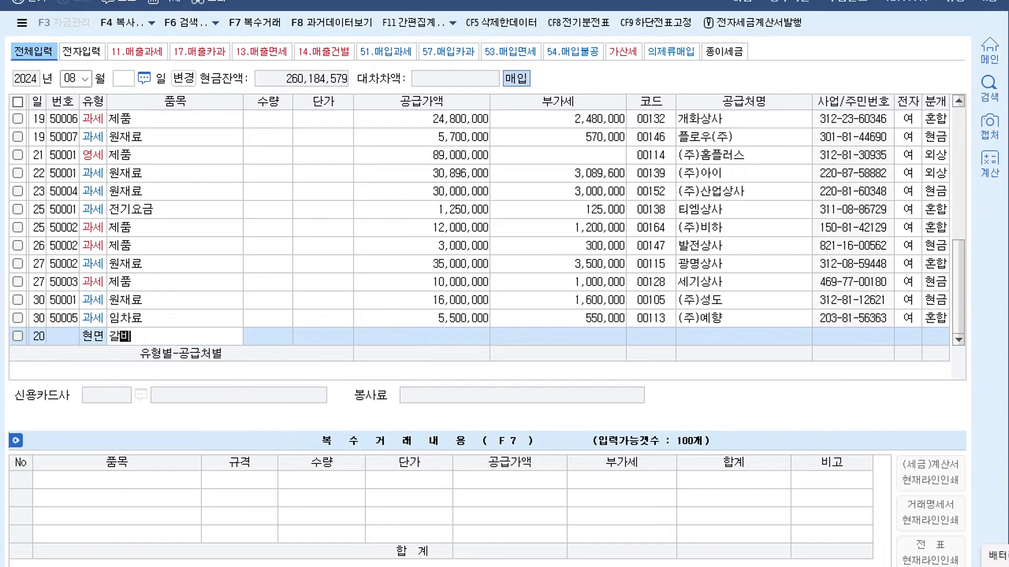
pyautogui.press('Return')
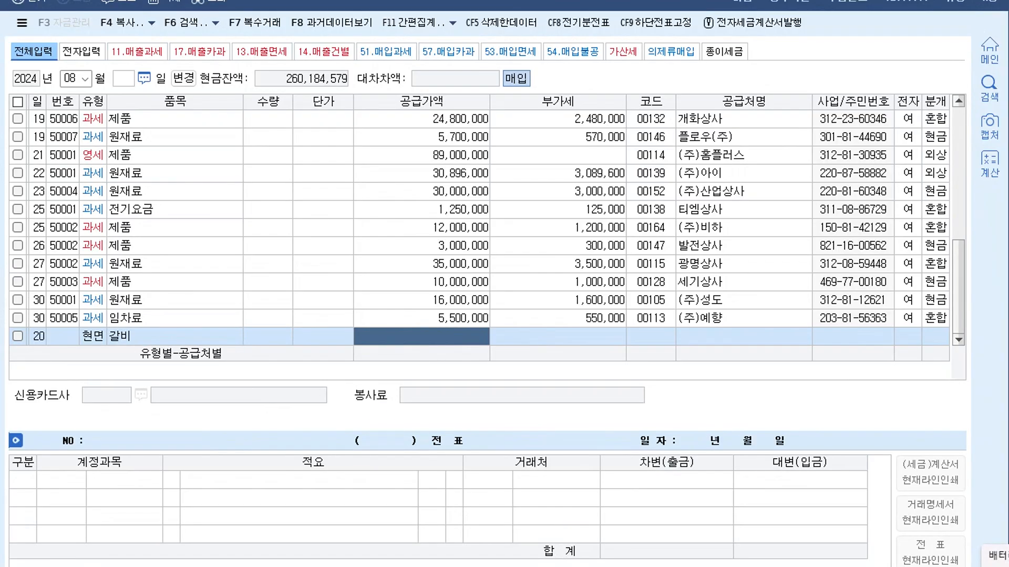
pyautogui.write('2000000')
pyautogui.press('Return')
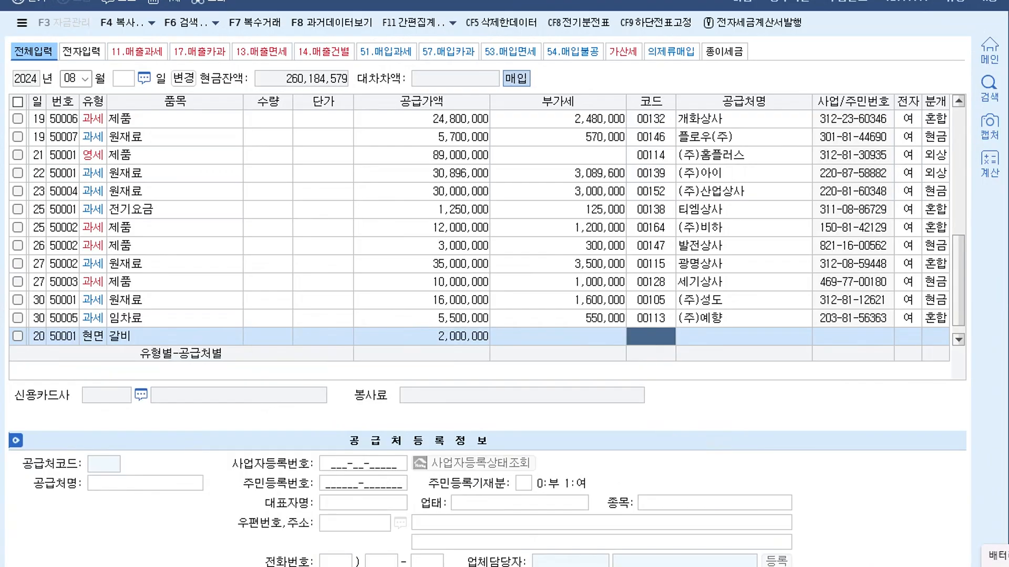
pyautogui.write('롯데')
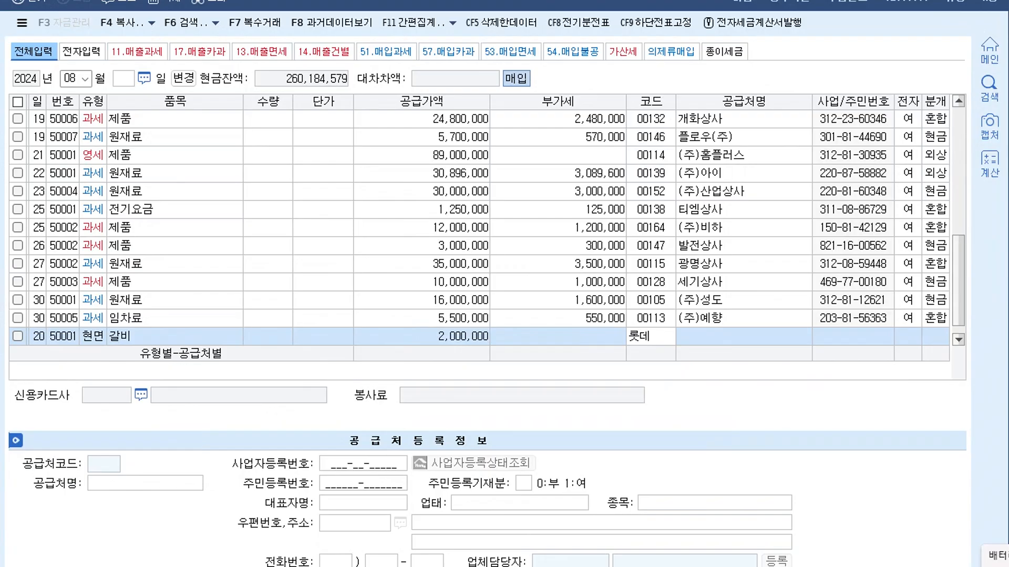
pyautogui.press('Return')
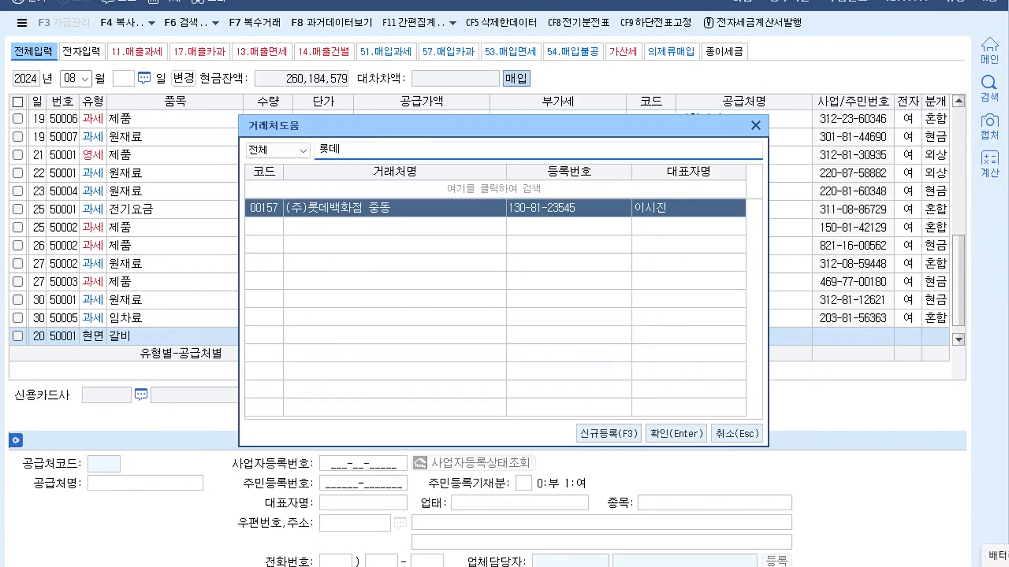
pyautogui.click(755, 126)
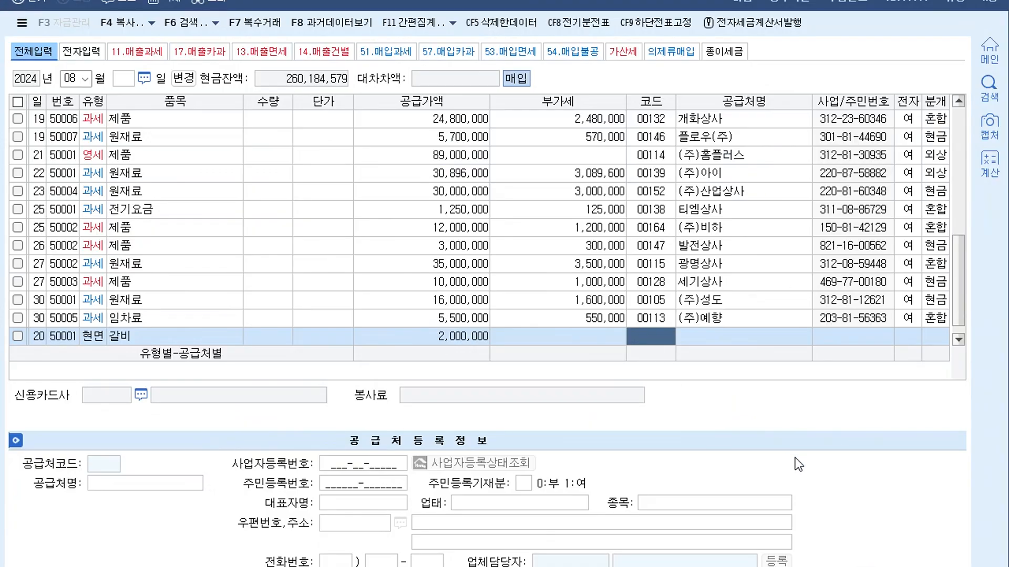
# Step: Set the August 20 line's 공급처 to 00160 (주)하나로마트 and choose 혼합 as 분개
pyautogui.write('하나')
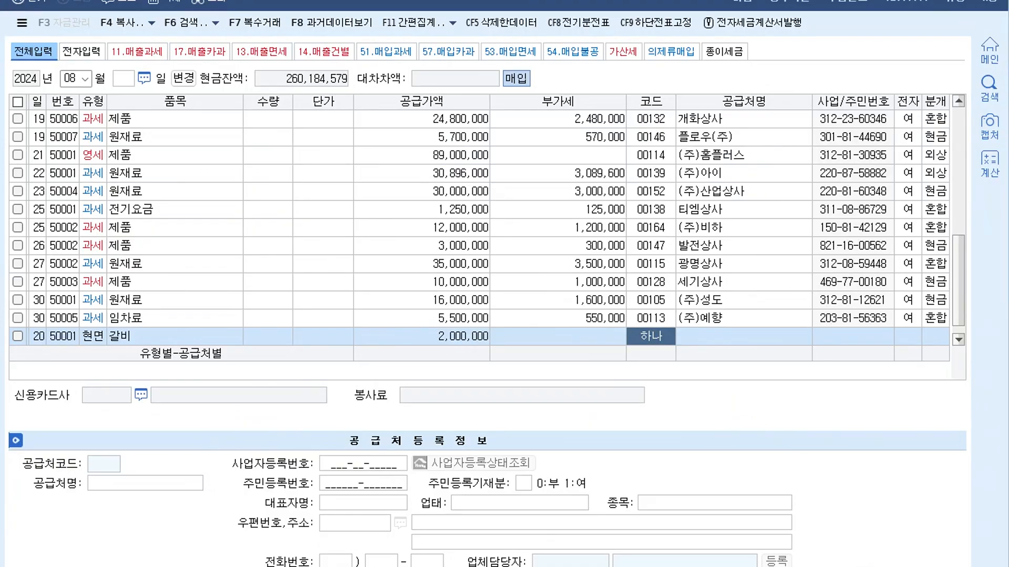
pyautogui.press('Return')
pyautogui.press('Return')
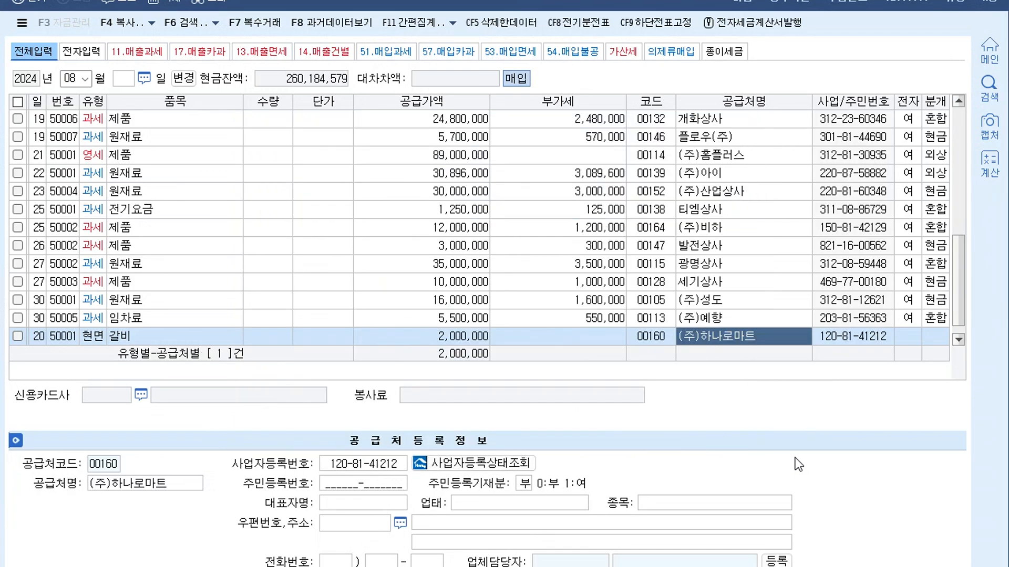
pyautogui.press('Return')
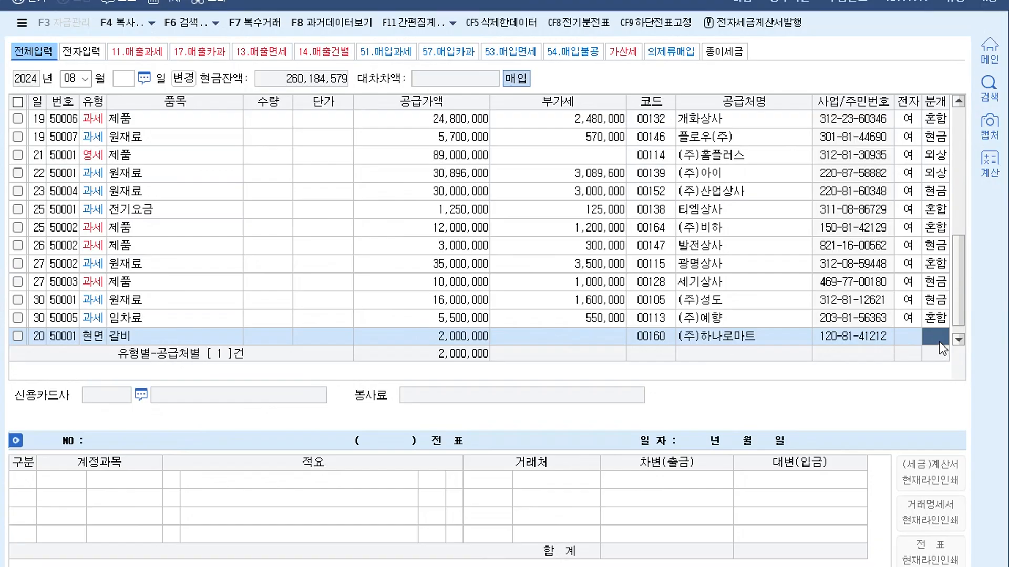
pyautogui.write('3')
pyautogui.press('Return')
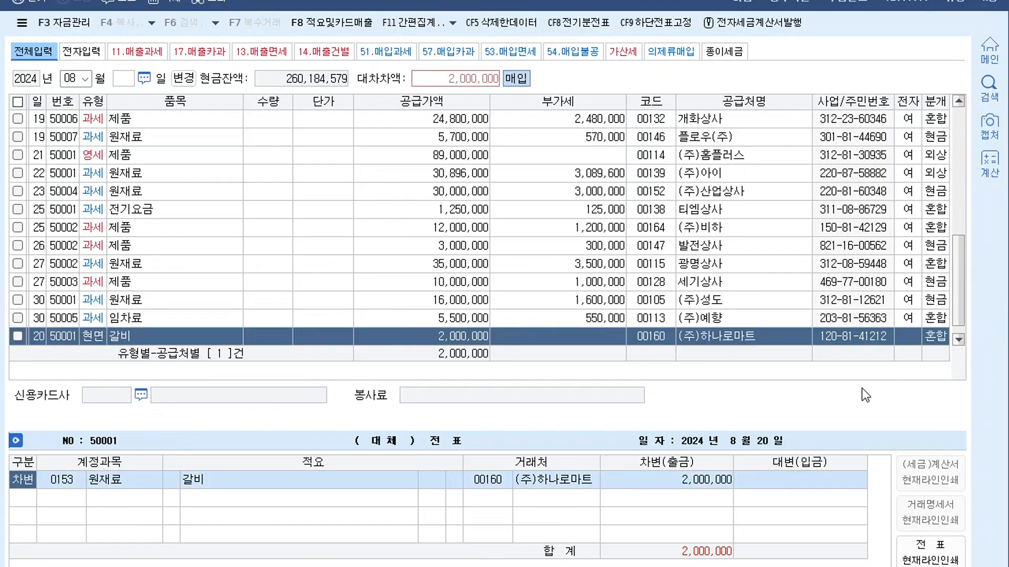
# Step: Change the voucher's first debit line to account 0511 복리후생비 (제조원가) with an amount of 600,000
pyautogui.press('Return')
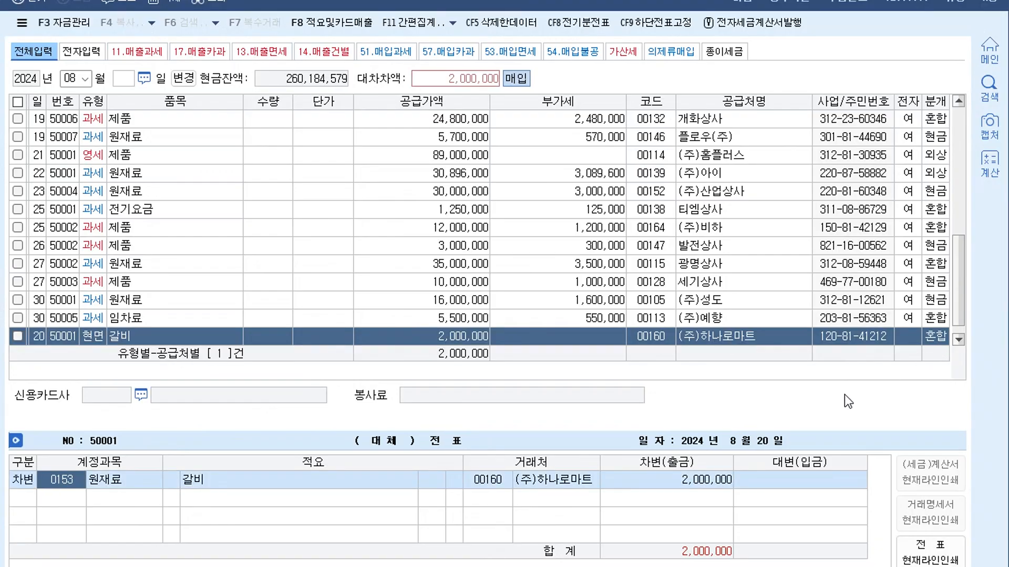
pyautogui.write('복리')
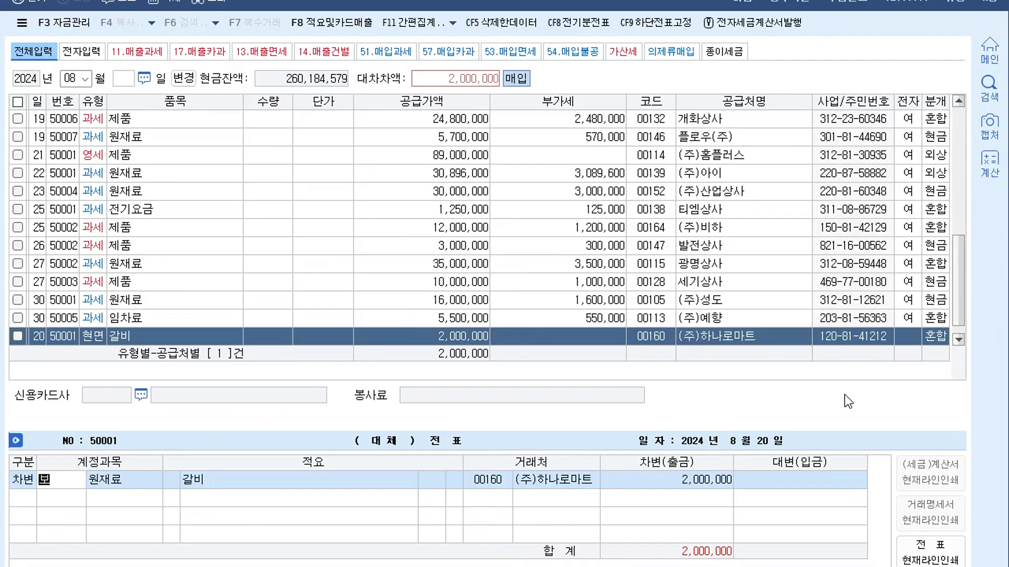
pyautogui.press('Return')
pyautogui.press('Down')
pyautogui.press('Down')
pyautogui.press('Down')
pyautogui.press('Up')
pyautogui.press('Up')
pyautogui.press('Up')
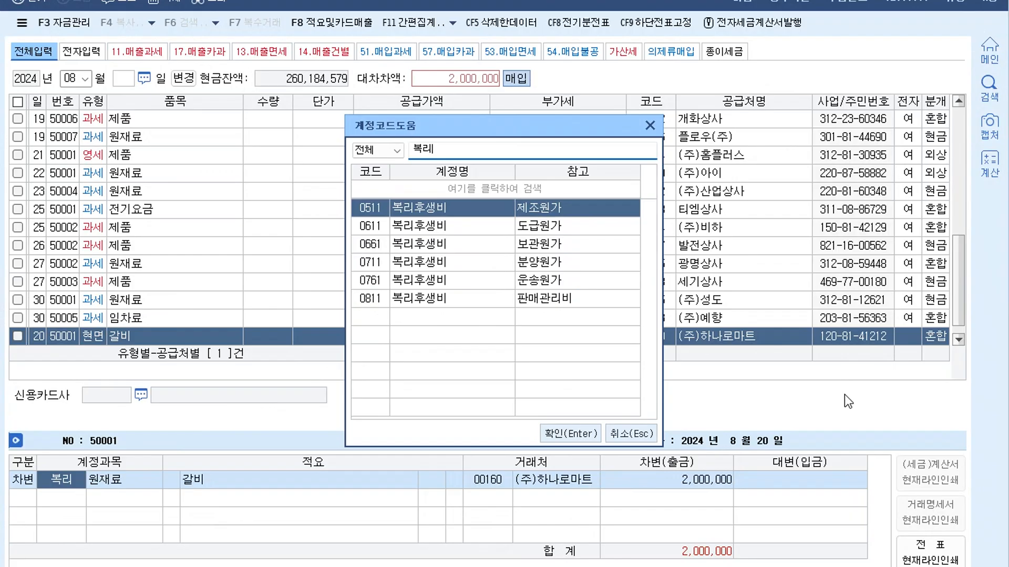
pyautogui.press('Return')
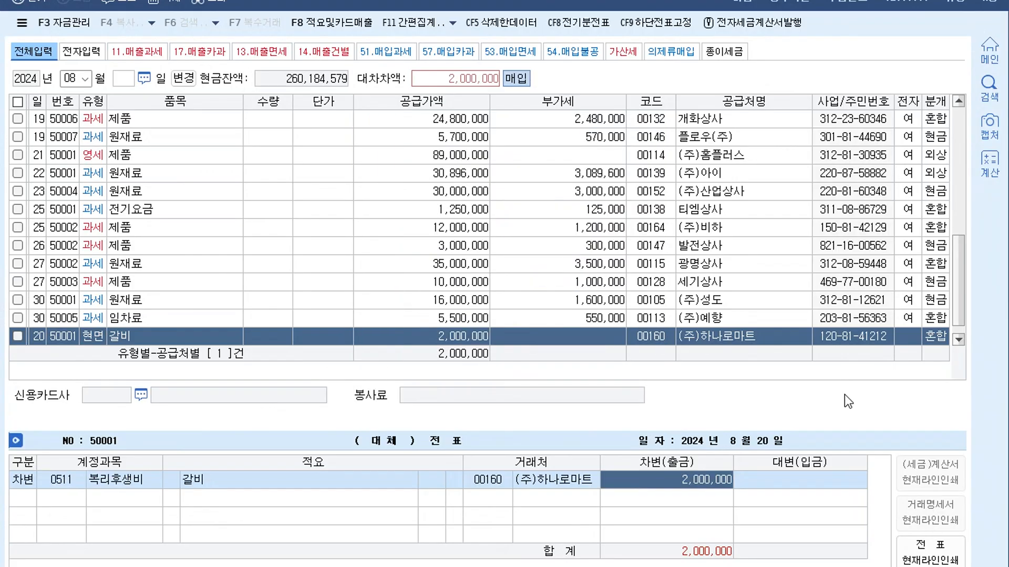
pyautogui.write('600000')
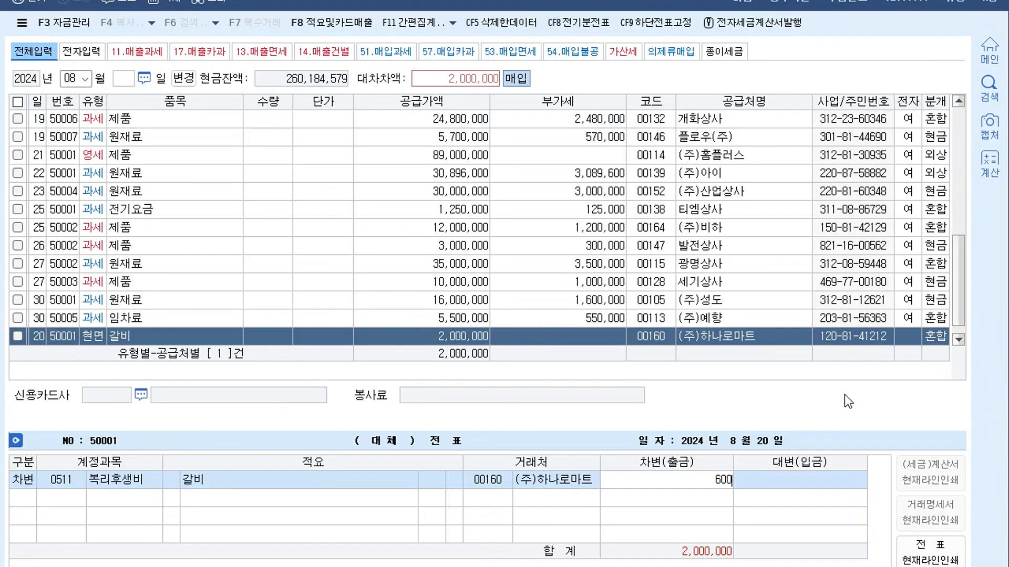
pyautogui.press('Return')
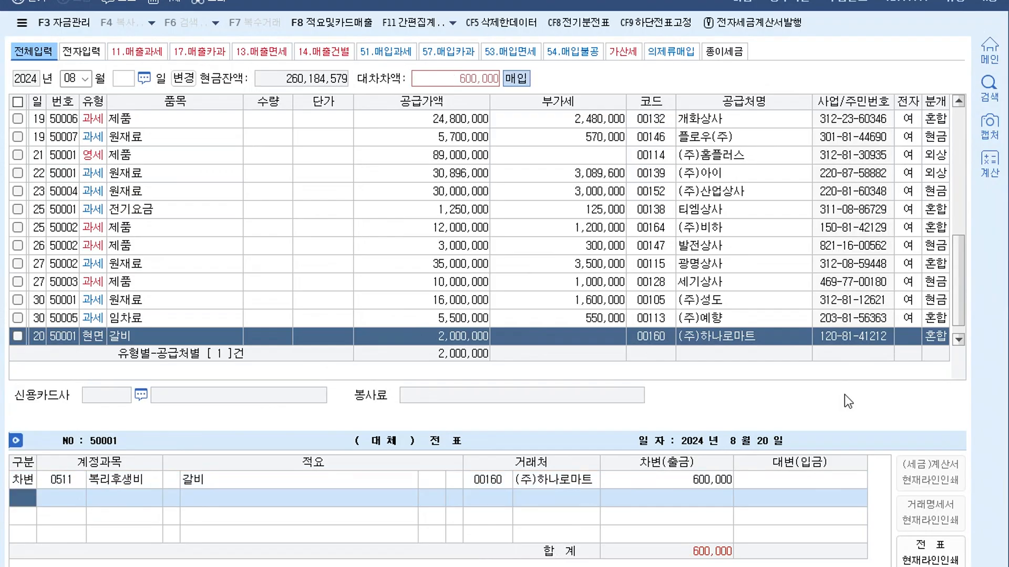
# Step: Add a second debit line for 0811 복리후생비 (판매관리비) of 1,400,000
pyautogui.press('3')
pyautogui.press('Return')
pyautogui.write('복리')
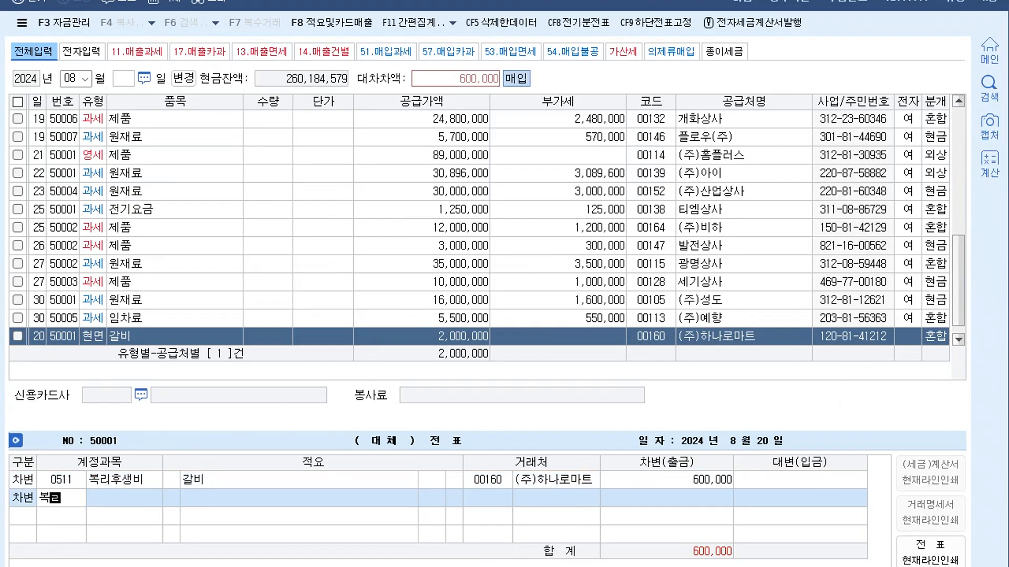
pyautogui.press('Return')
pyautogui.press('Down')
pyautogui.press('Down')
pyautogui.press('Down')
pyautogui.press('Down')
pyautogui.press('Down')
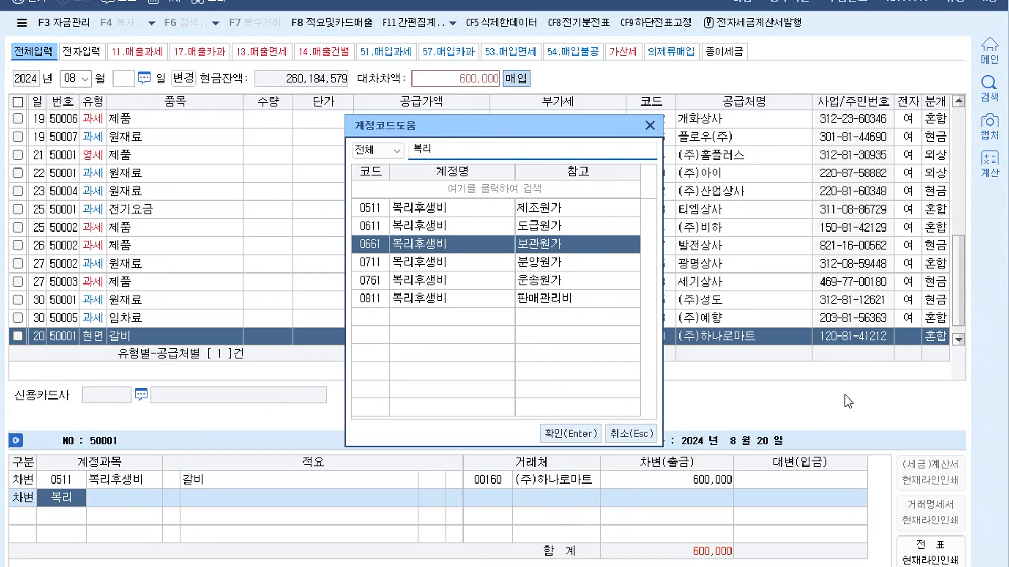
pyautogui.press('Return')
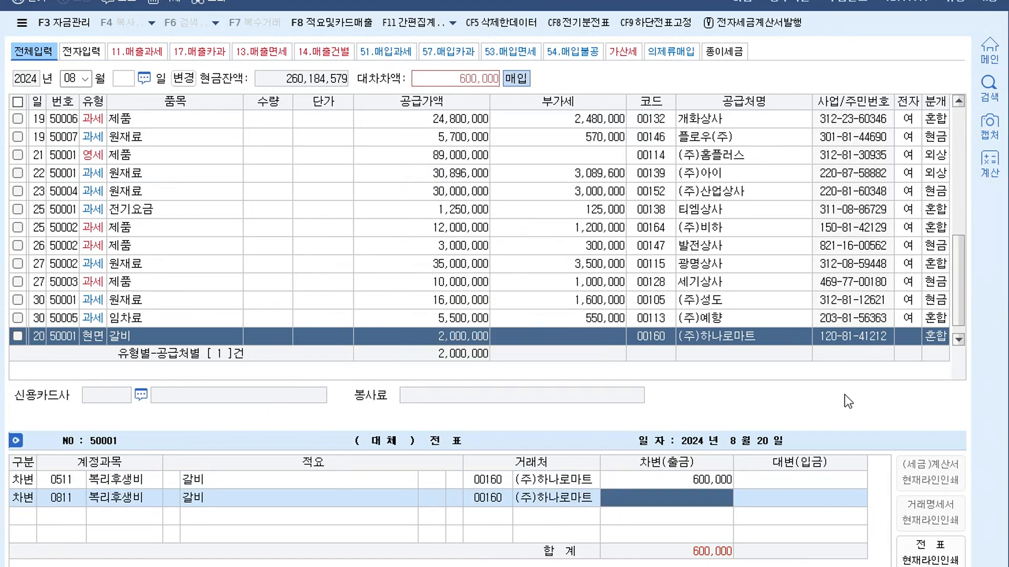
pyautogui.write('1,4')
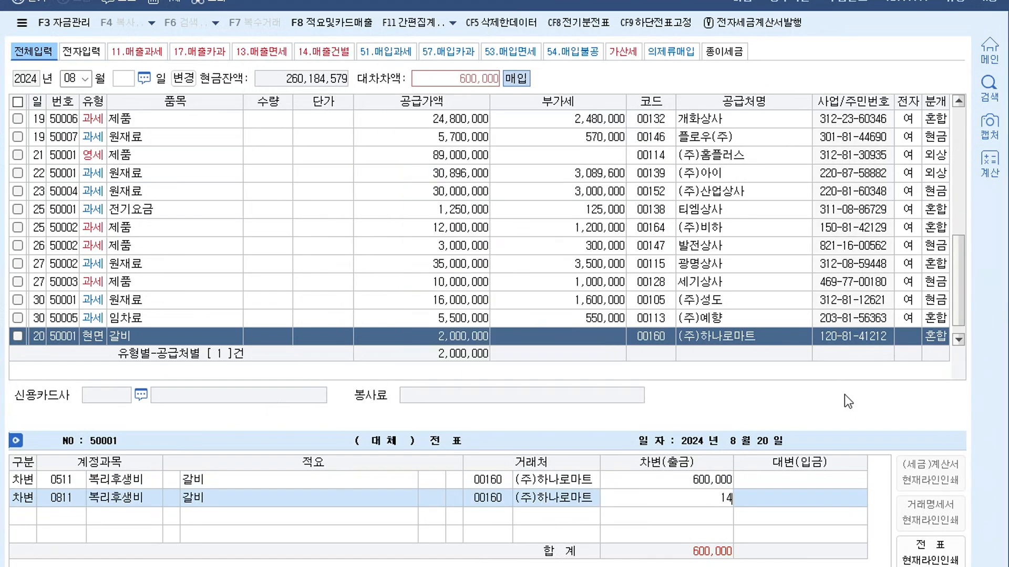
pyautogui.write('00,000')
pyautogui.press('Return')
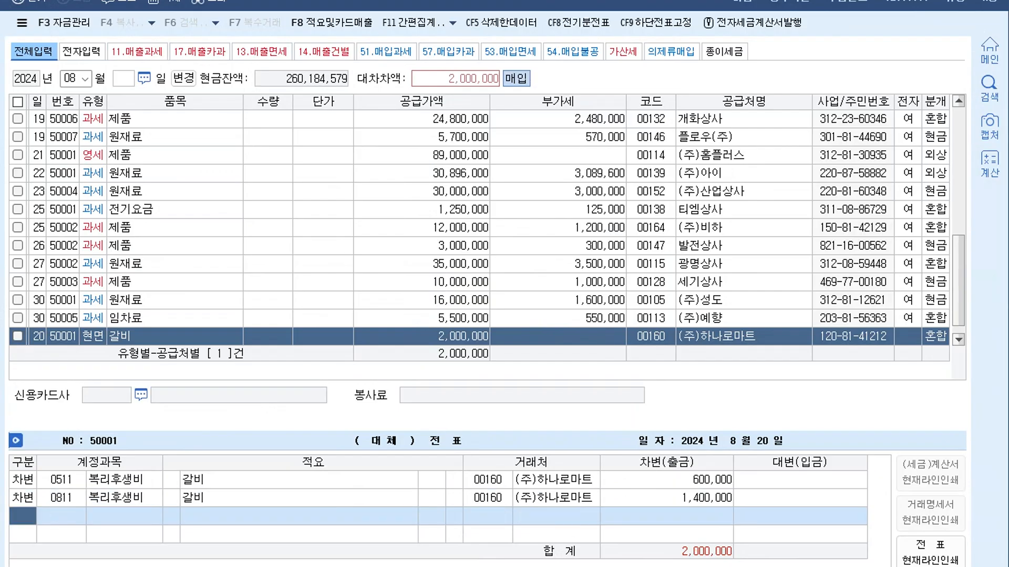
# Step: Add a credit line for 0101 현금 of 2,000,000 and complete the August 20 voucher
pyautogui.write('4101')
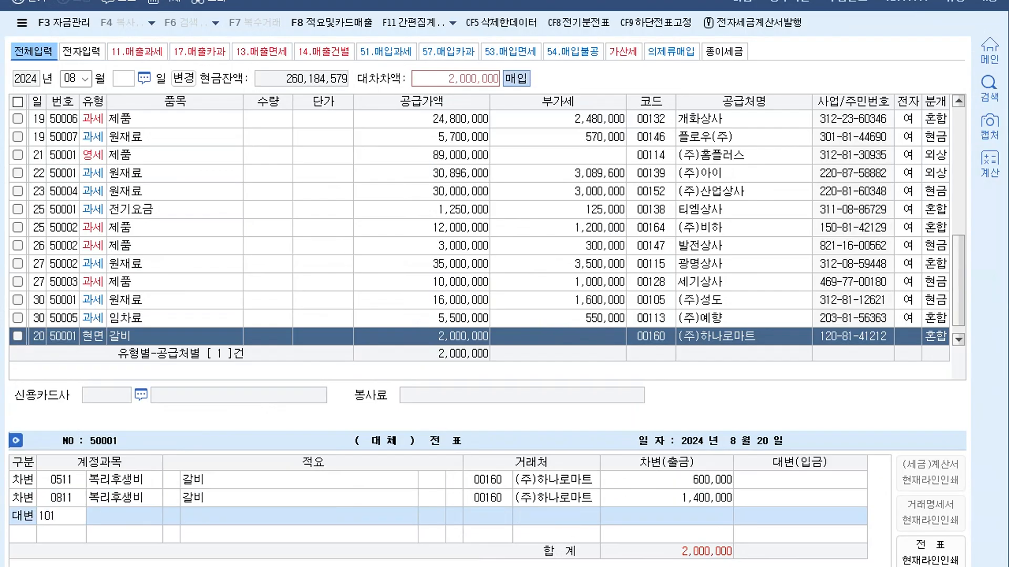
pyautogui.press('Return')
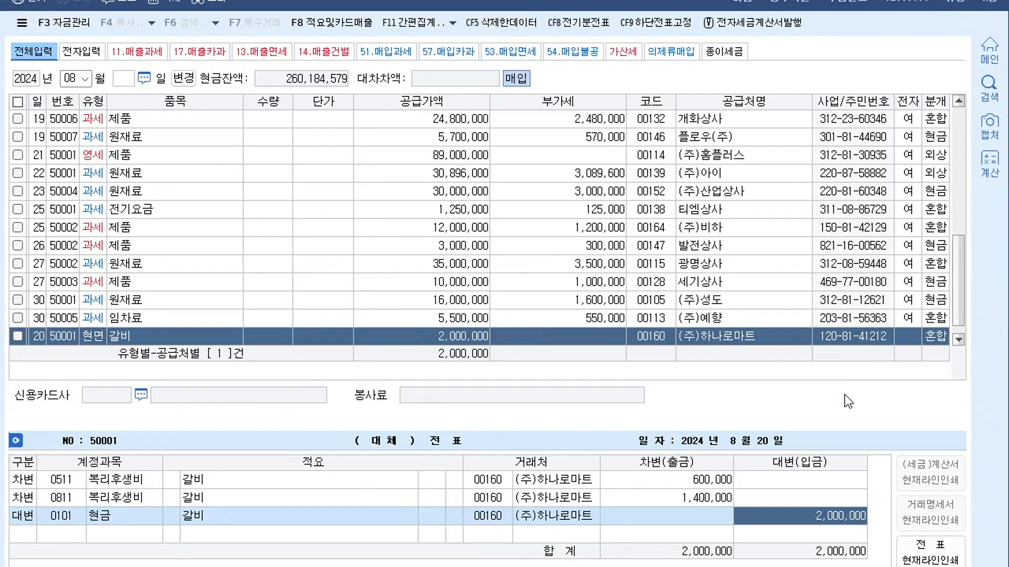
pyautogui.press('Return')
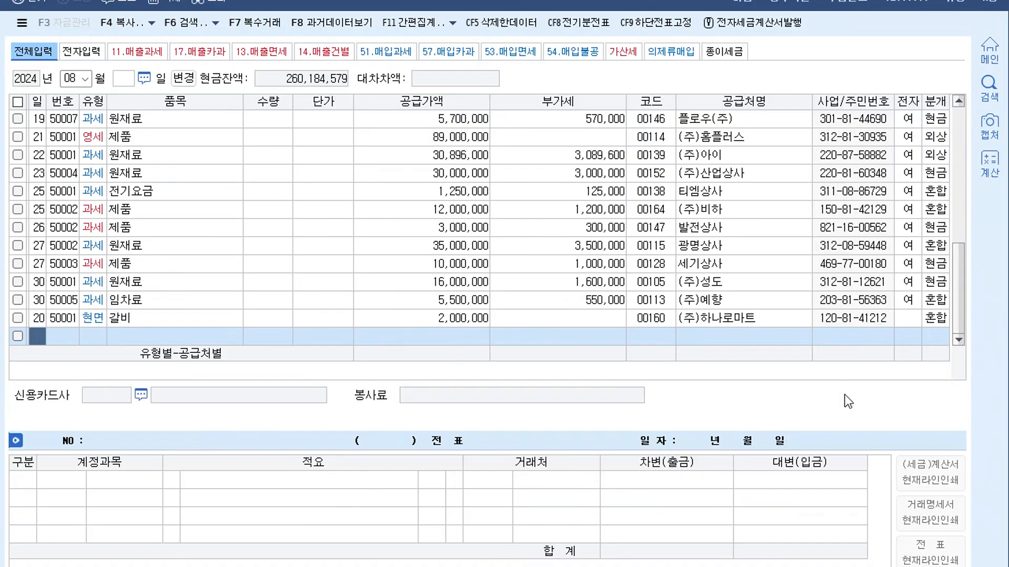
# Step: Switch the 매입매출전표입력 list to September and start a new line dated the 10th with 유형 51 과세
pyautogui.press('Escape')
pyautogui.write('09')
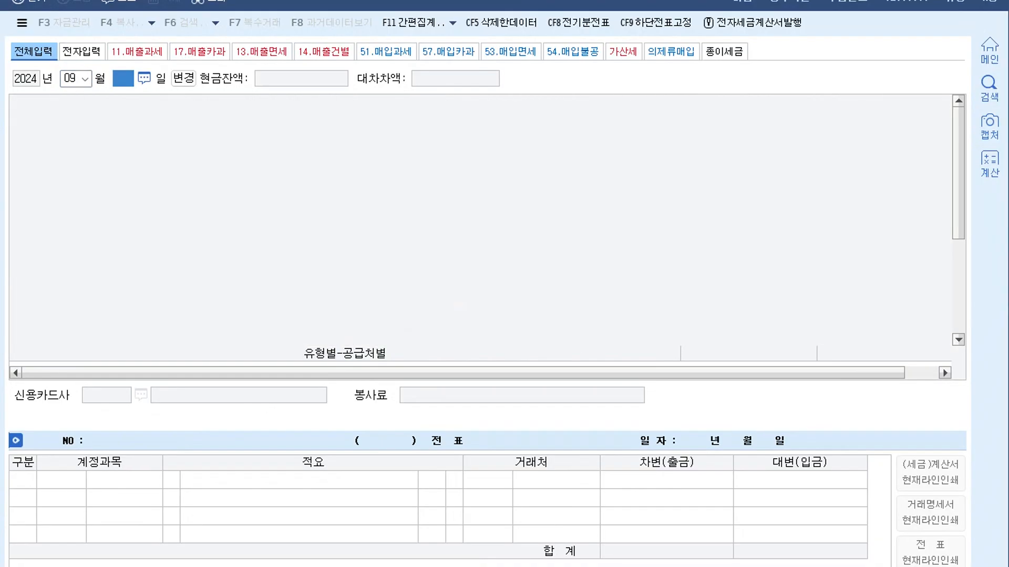
pyautogui.press('Return')
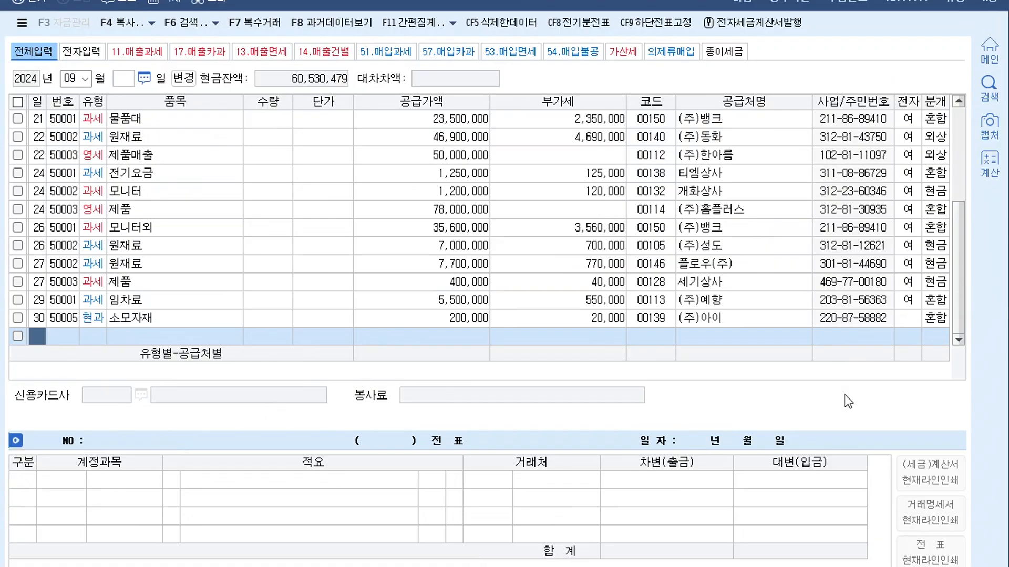
pyautogui.write('10')
pyautogui.press('Return')
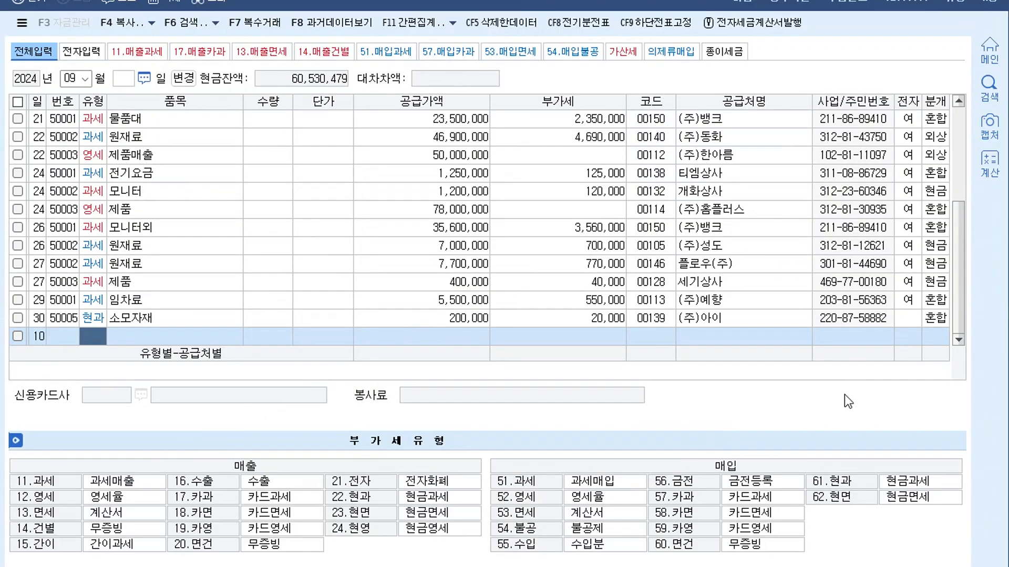
pyautogui.write('51')
pyautogui.press('Return')
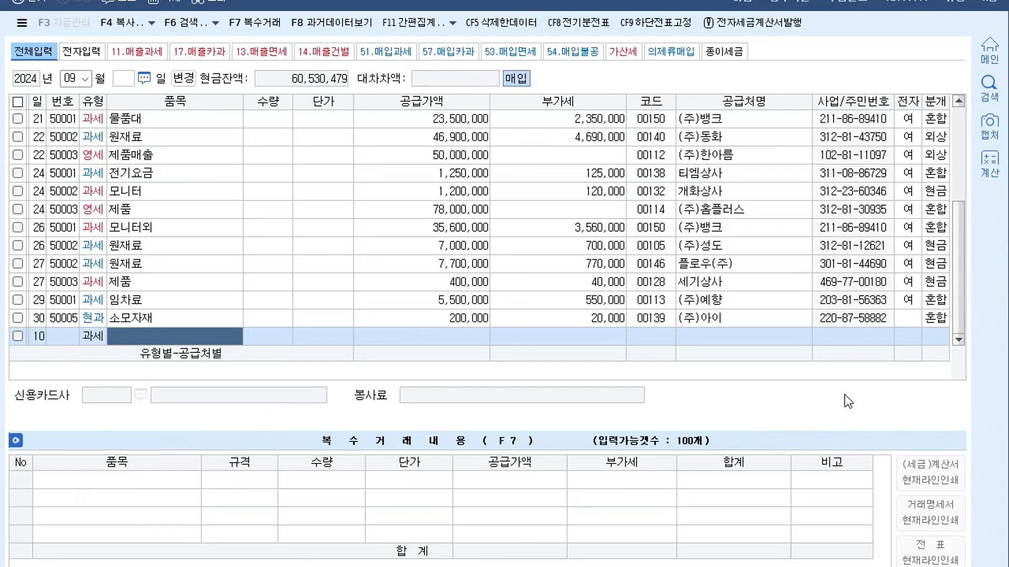
# Step: Enter 원재료 as the September 10 line's 품목 with a 공급가액 of 1,000,000
pyautogui.write('원재료')
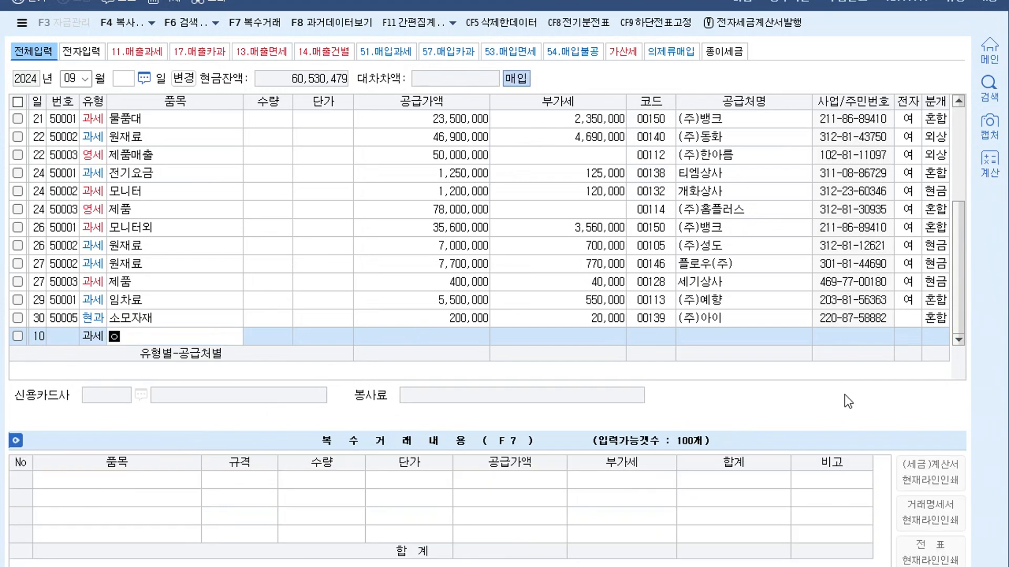
pyautogui.press('Return')
pyautogui.press('Return')
pyautogui.press('Return')
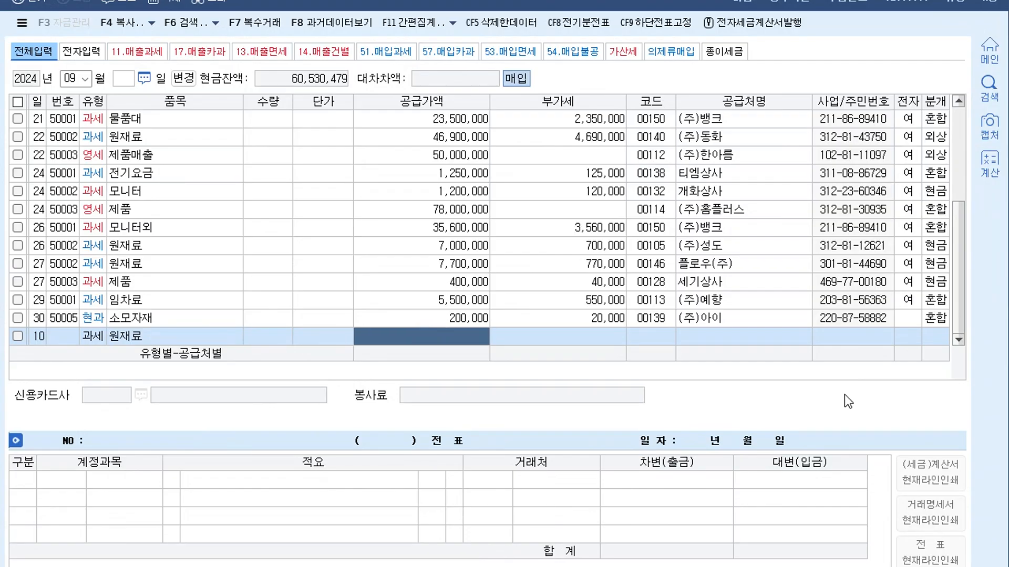
pyautogui.write('1000000')
pyautogui.press('Return')
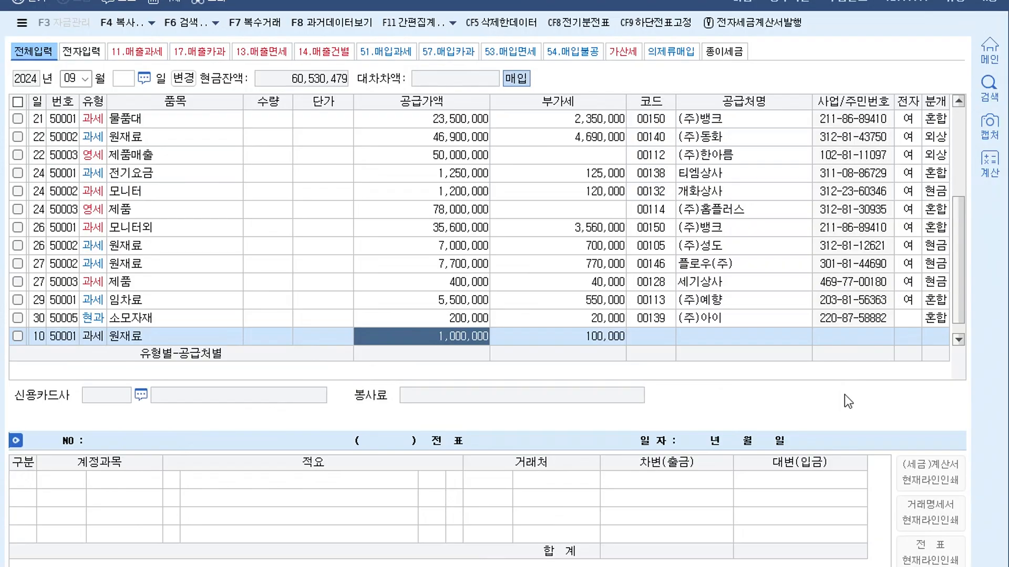
# Step: Set the September 10 line's 공급처 to 00158 풍성철강 and choose 혼합 as 분개
pyautogui.press('Return')
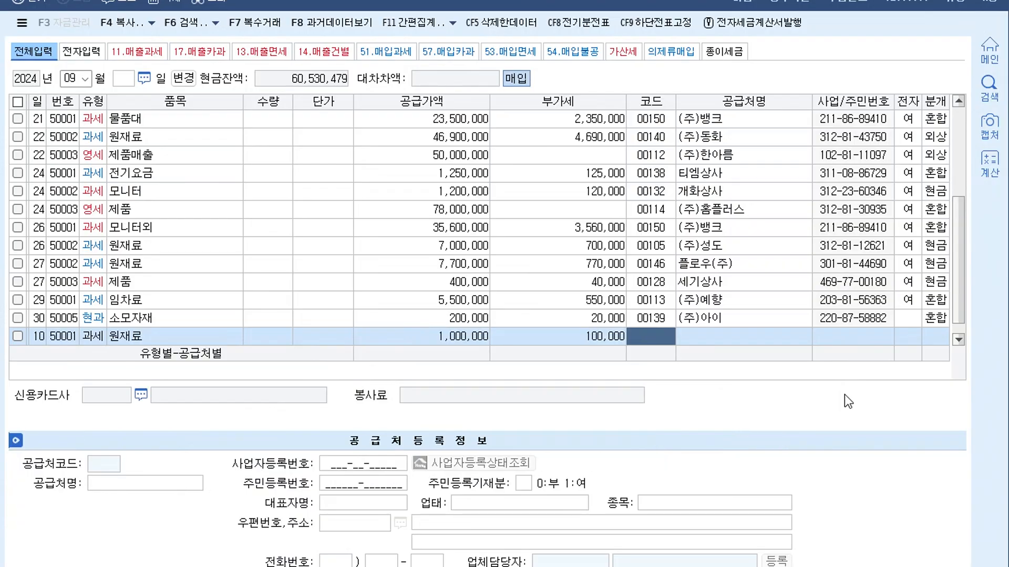
pyautogui.write('홍성')
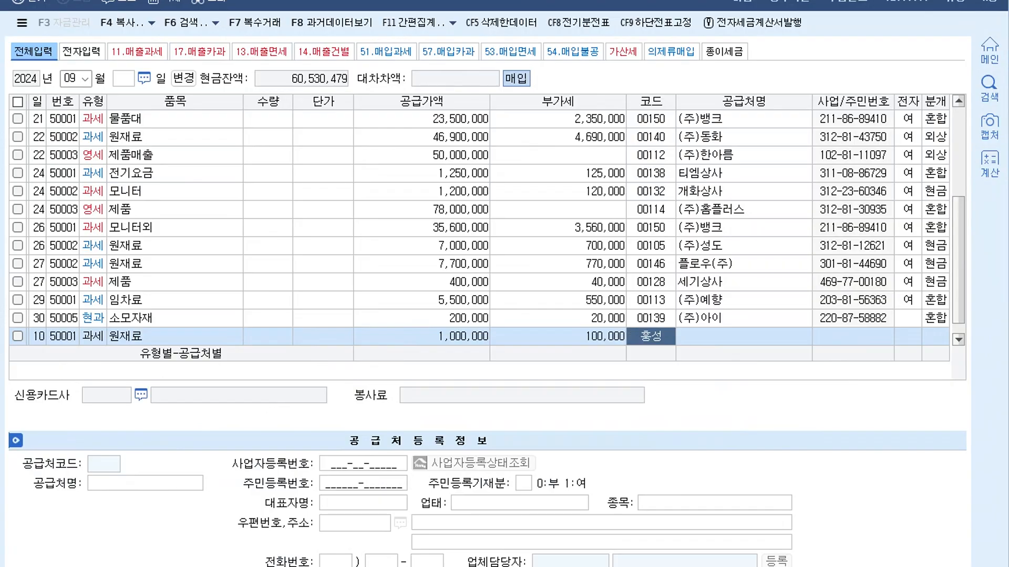
pyautogui.press('Return')
pyautogui.press('BackSpace')
pyautogui.press('BackSpace')
pyautogui.press('BackSpace')
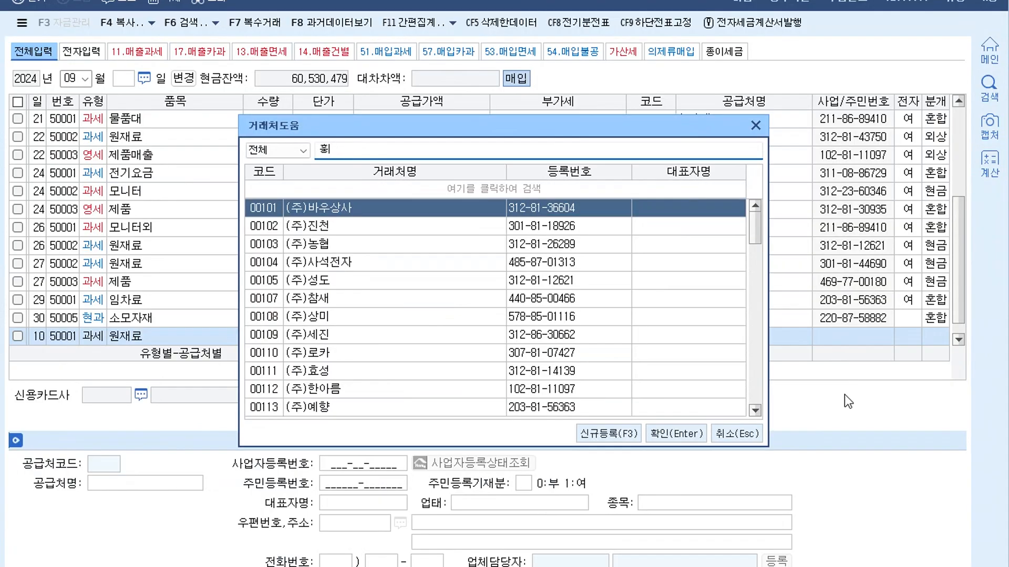
pyautogui.write('풍성')
pyautogui.press('Return')
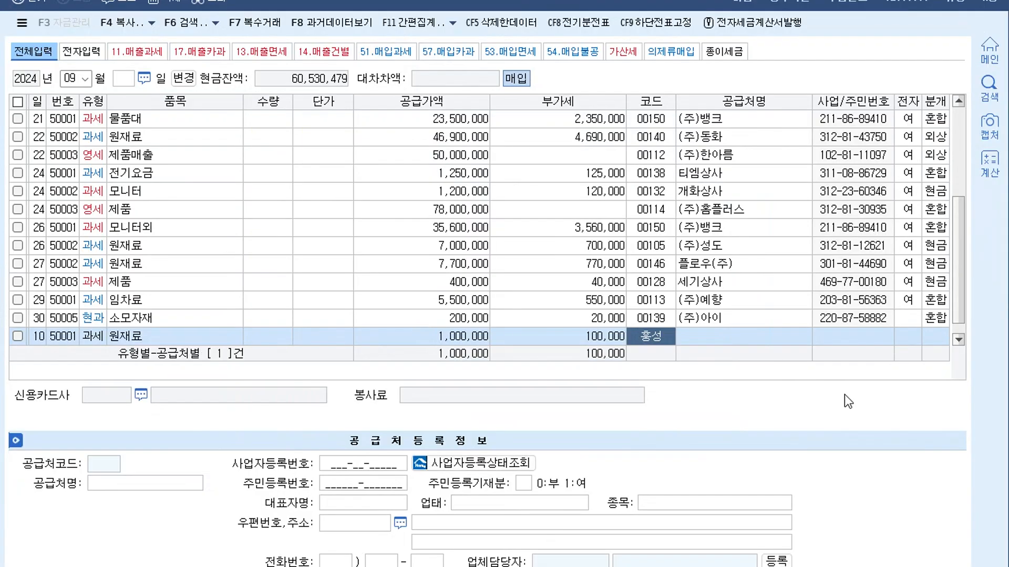
pyautogui.press('Return')
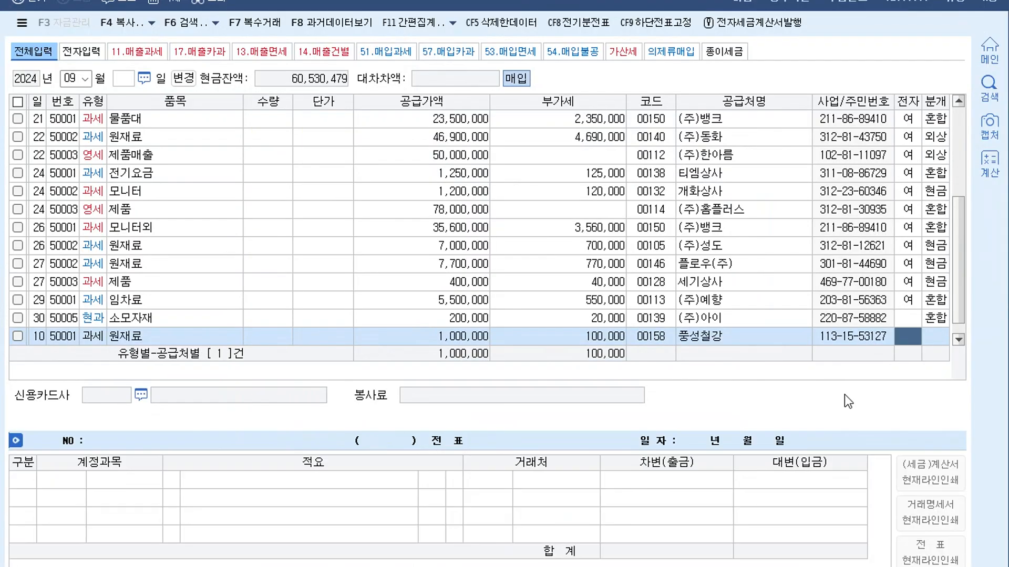
pyautogui.press('Return')
pyautogui.write('3')
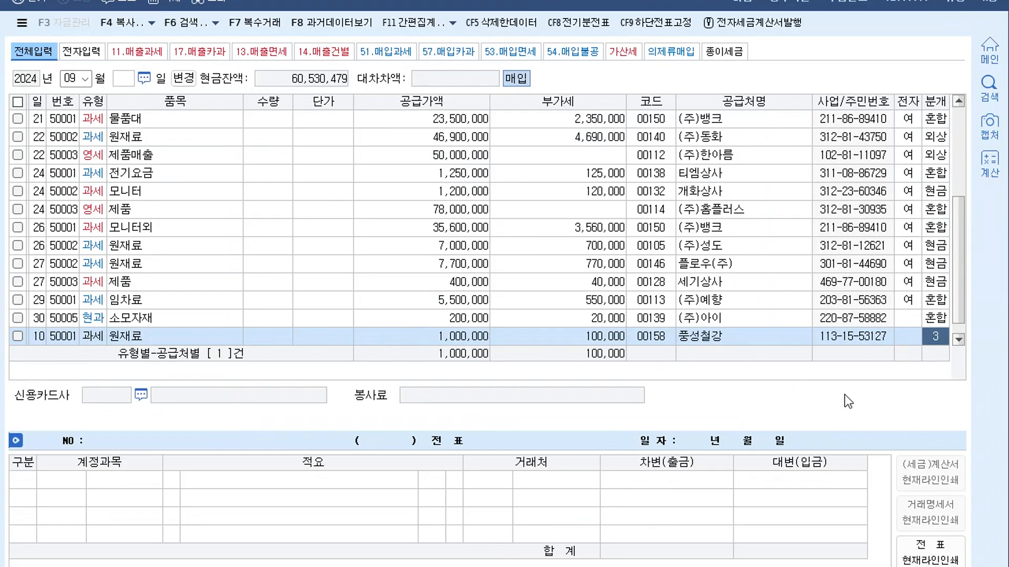
pyautogui.press('Return')
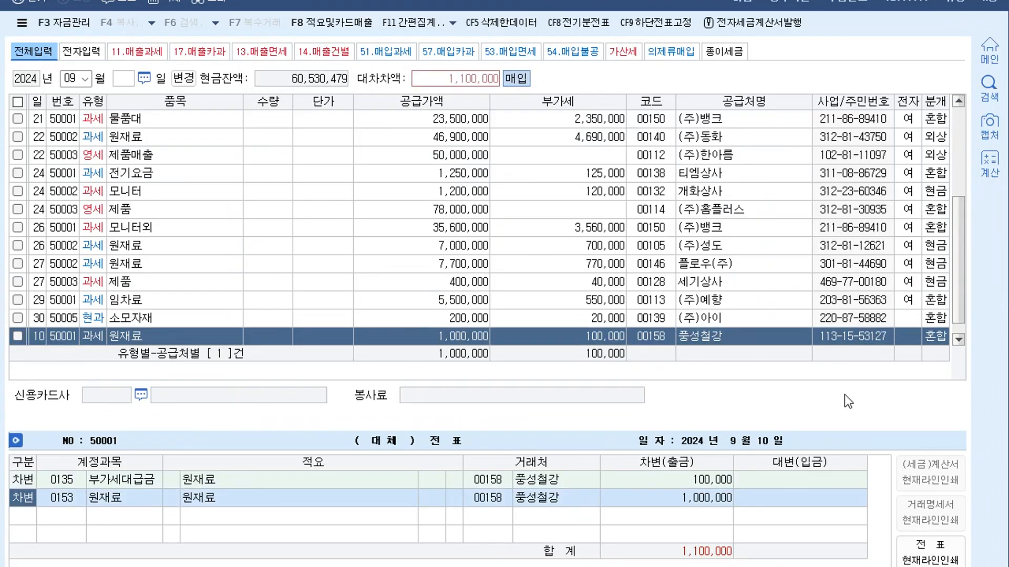
# Step: Add a credit line for 0251 외상매입금 of 1,100,000 and complete the September 10 voucher
pyautogui.press('Return')
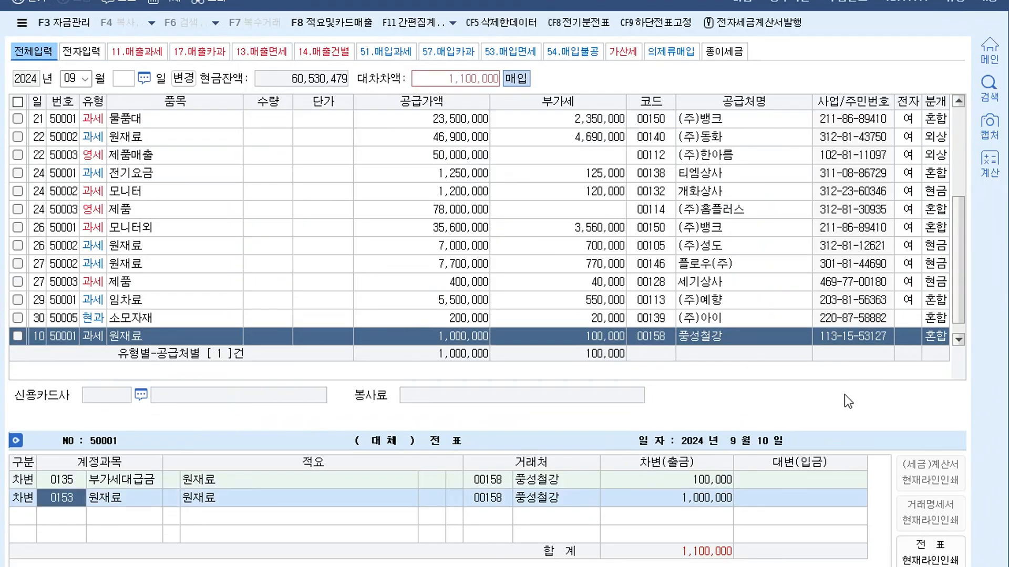
pyautogui.press('Return')
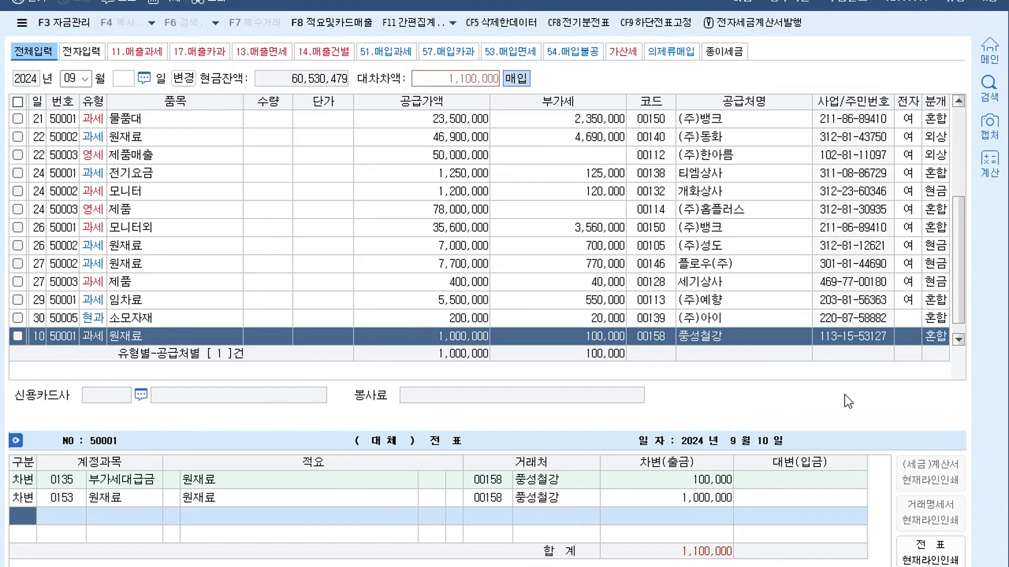
pyautogui.write('4')
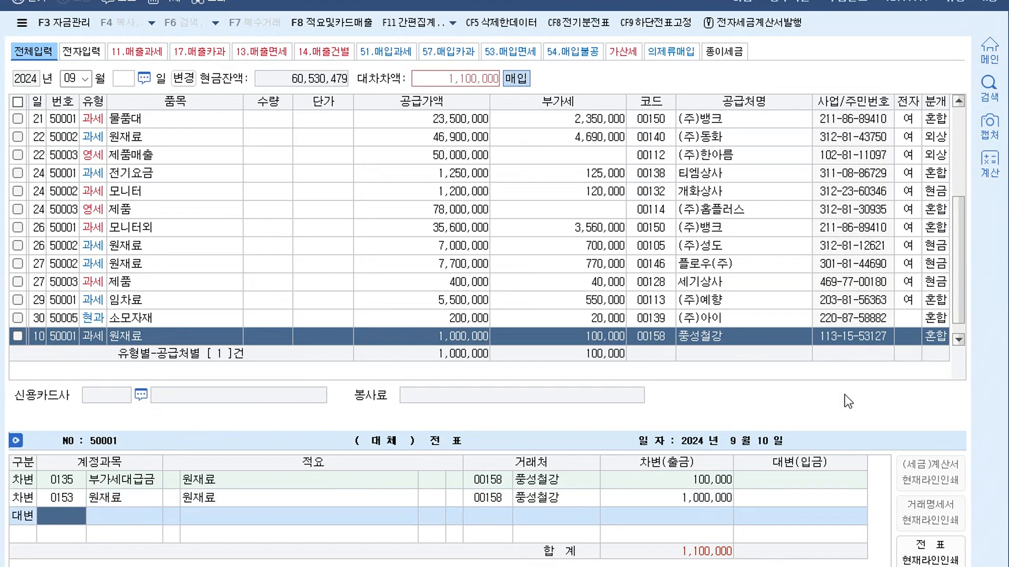
pyautogui.write('251')
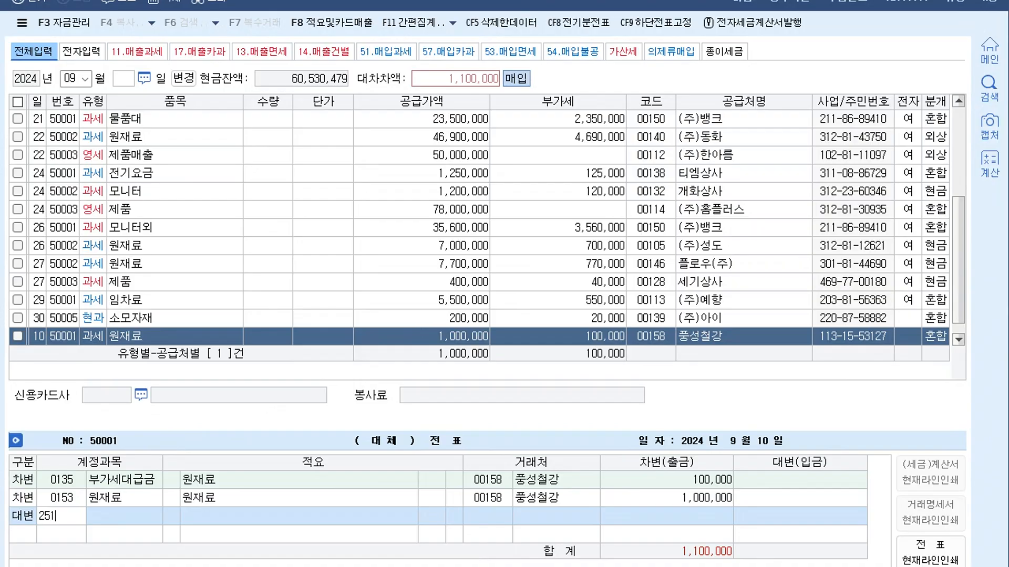
pyautogui.press('Return')
pyautogui.press('Return')
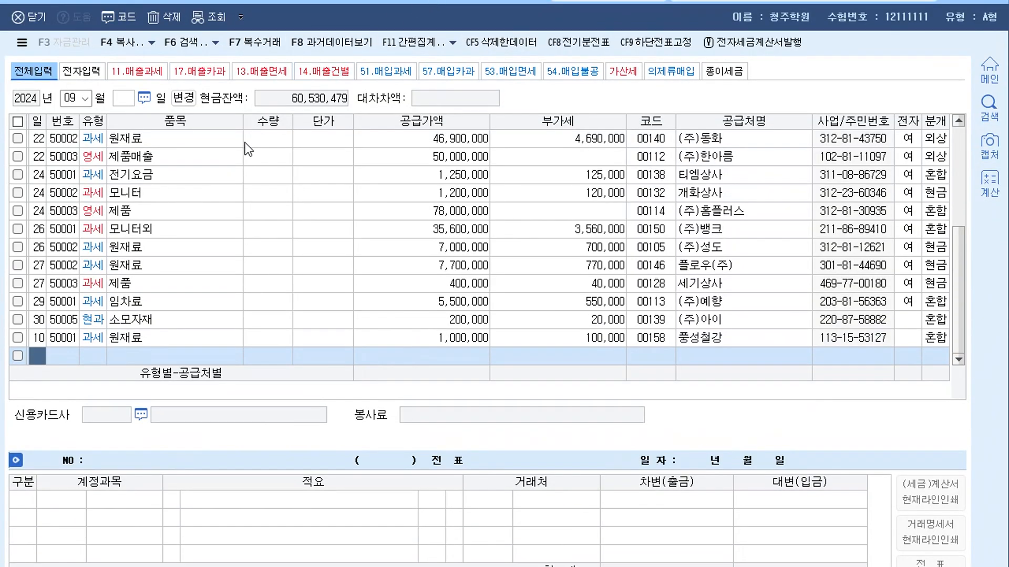
# Step: Mark the September 10 풍성철강 line as 예정 누락분 with 확정신고 개시년월 set to 2024년 10월
pyautogui.click(896, 566)
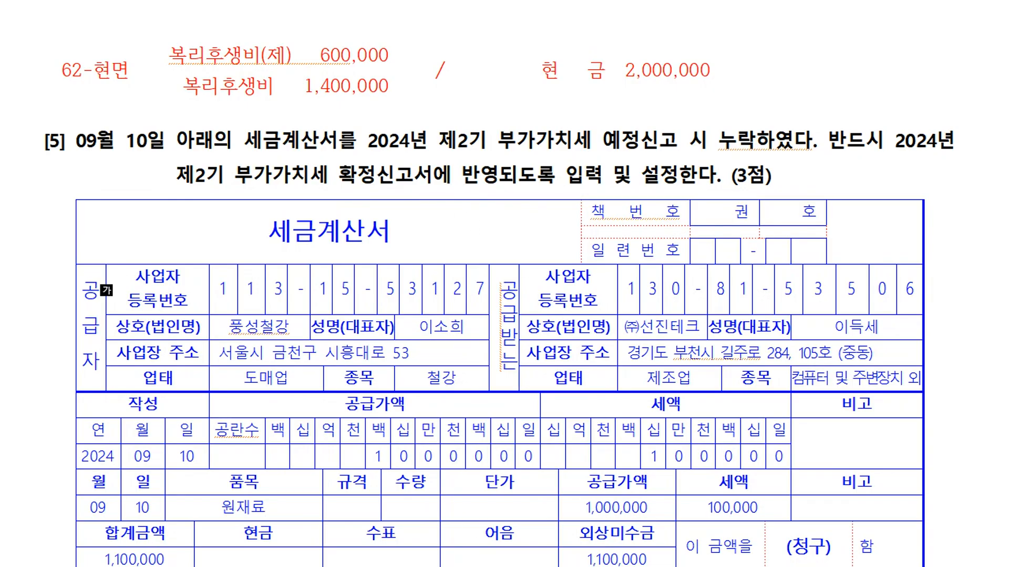
pyautogui.hotkey('alt', 'Tab')
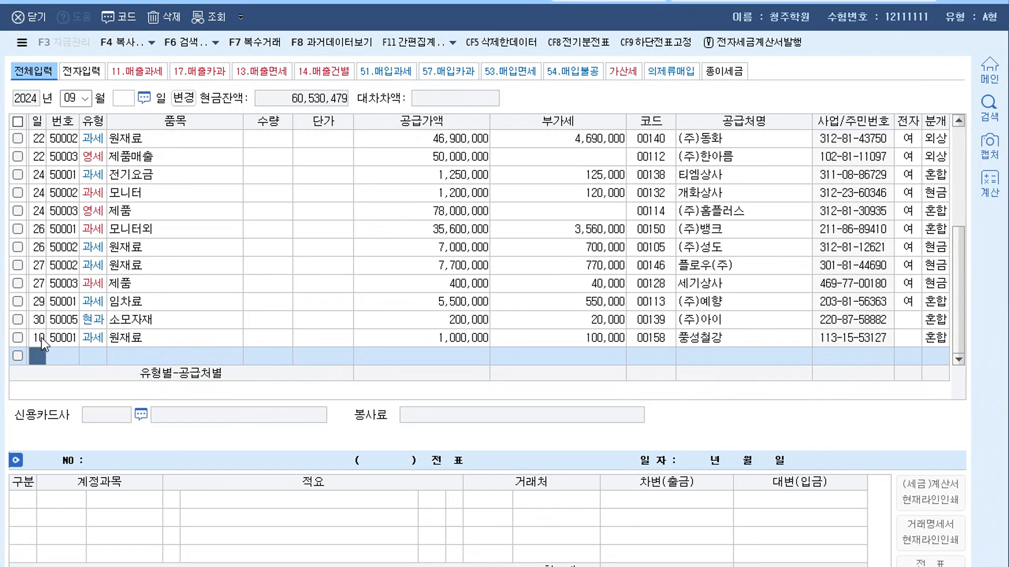
pyautogui.click(18, 338)
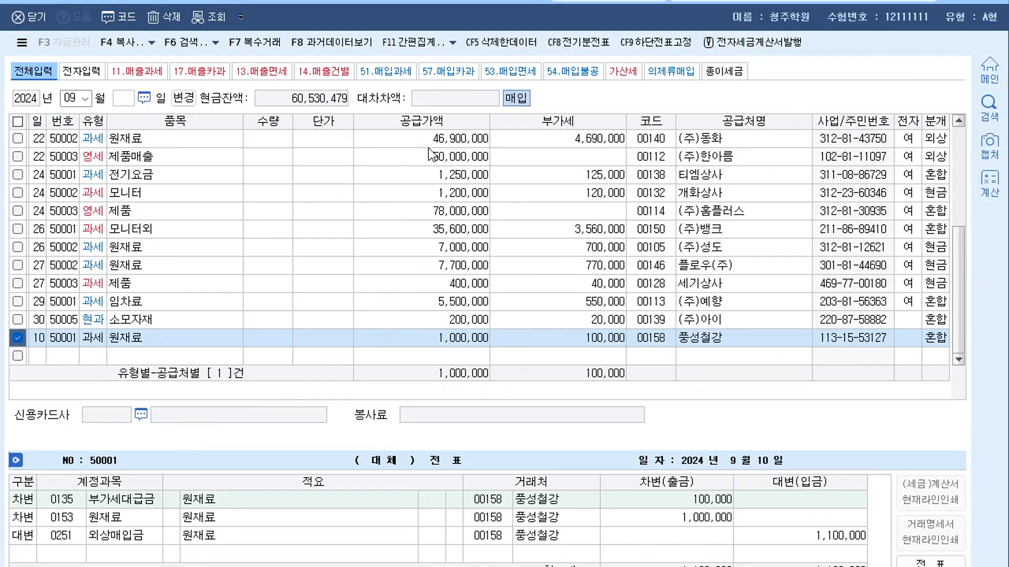
pyautogui.click(452, 44)
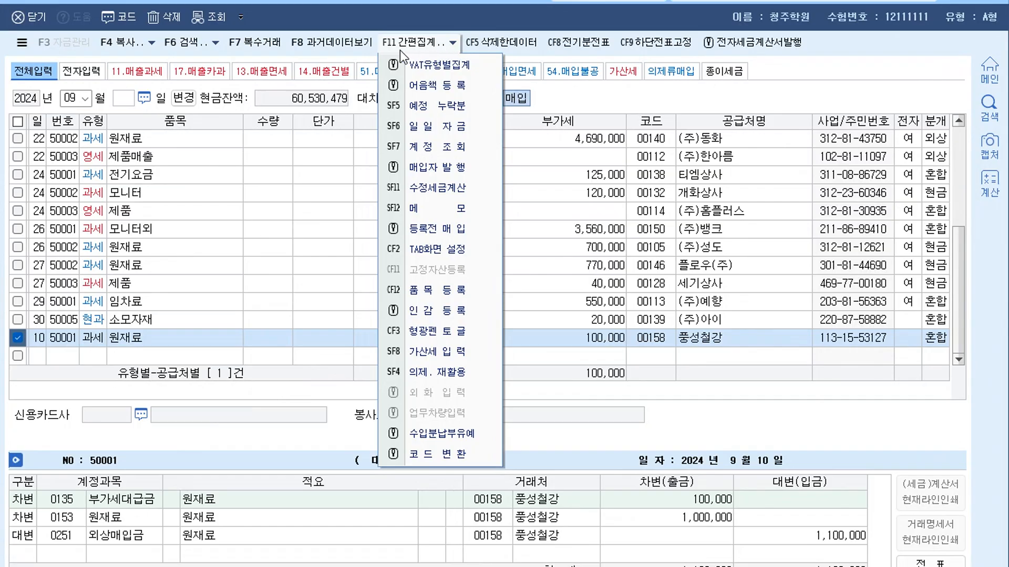
pyautogui.click(452, 43)
pyautogui.click(453, 44)
pyautogui.click(450, 106)
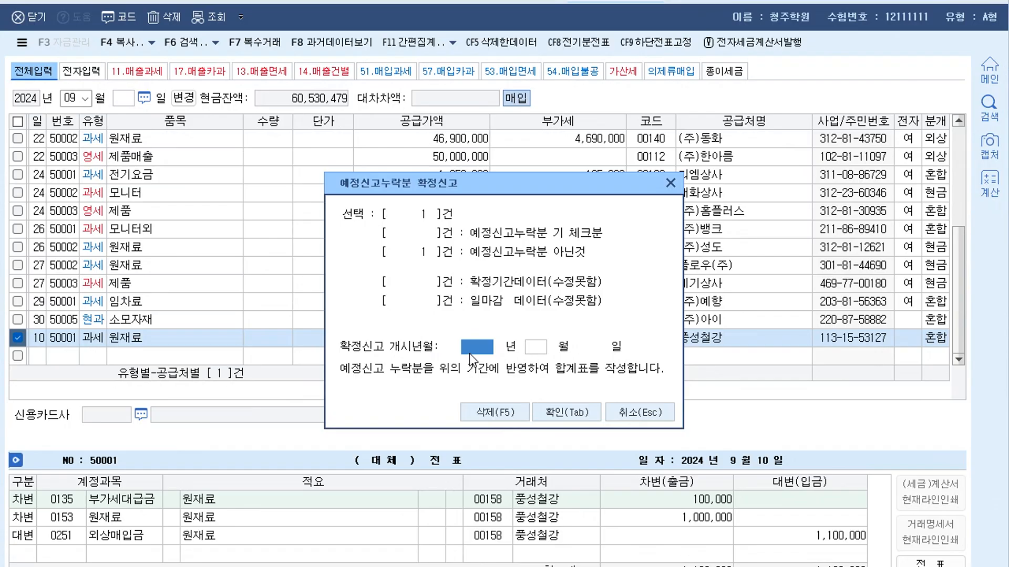
pyautogui.write('202')
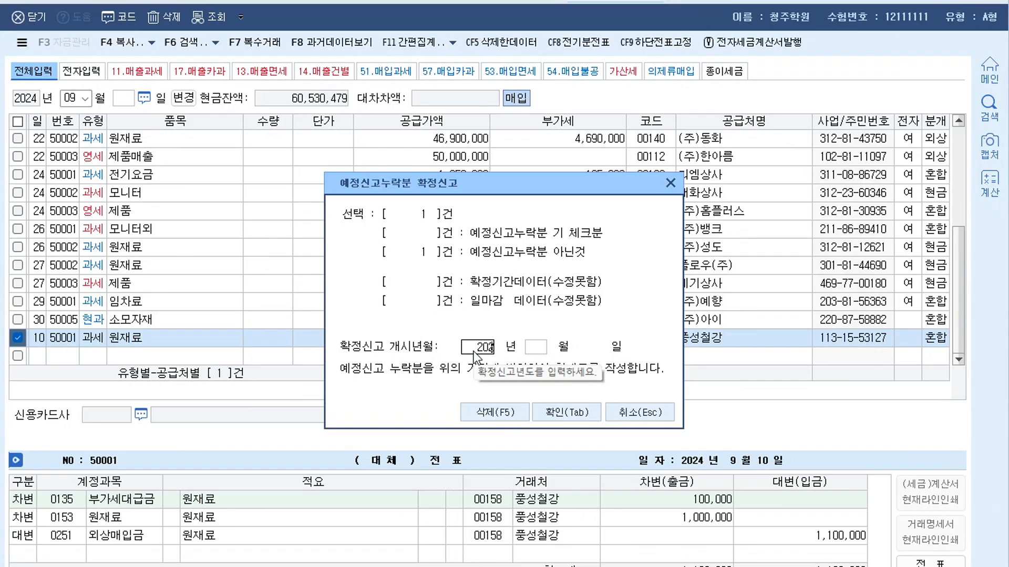
pyautogui.write('4')
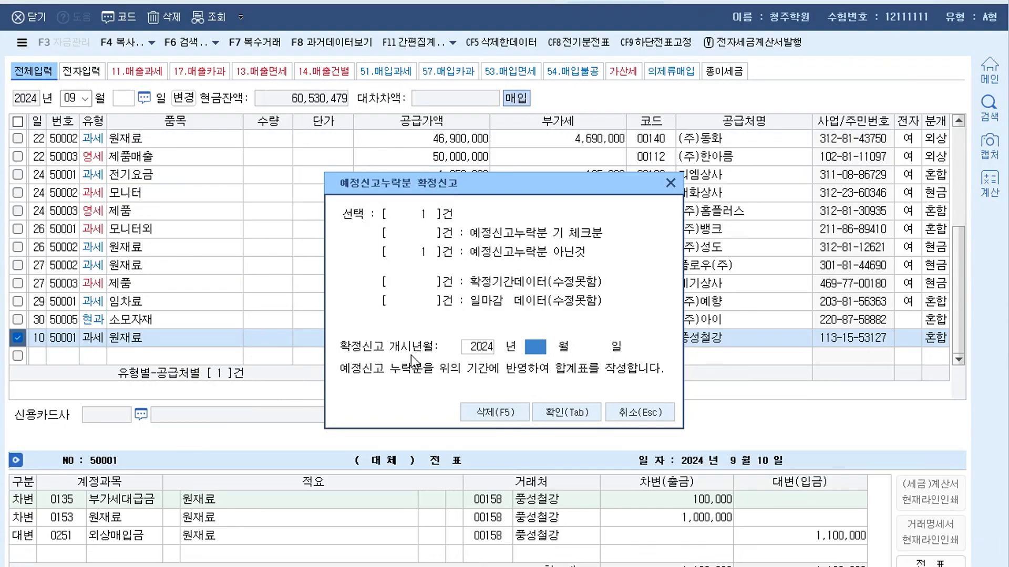
pyautogui.write('10')
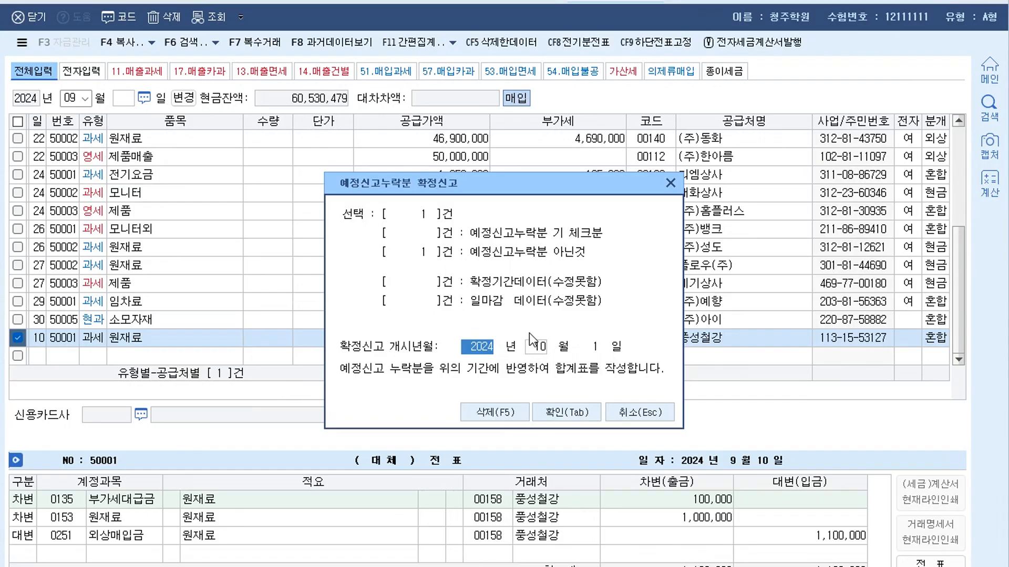
pyautogui.click(563, 414)
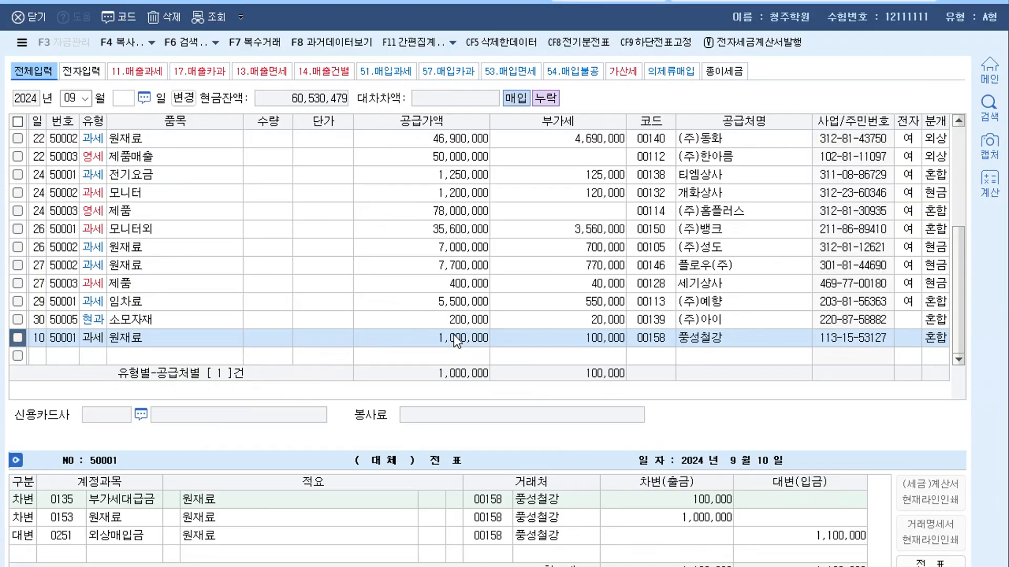
# Step: Leave 매입매출전표입력, consult 문제3 [1] in the exam document, and open the 부가가치세신고서 form in KcLep (케이렙)
pyautogui.press('Escape')
pyautogui.hotkey('alt', 'Tab')
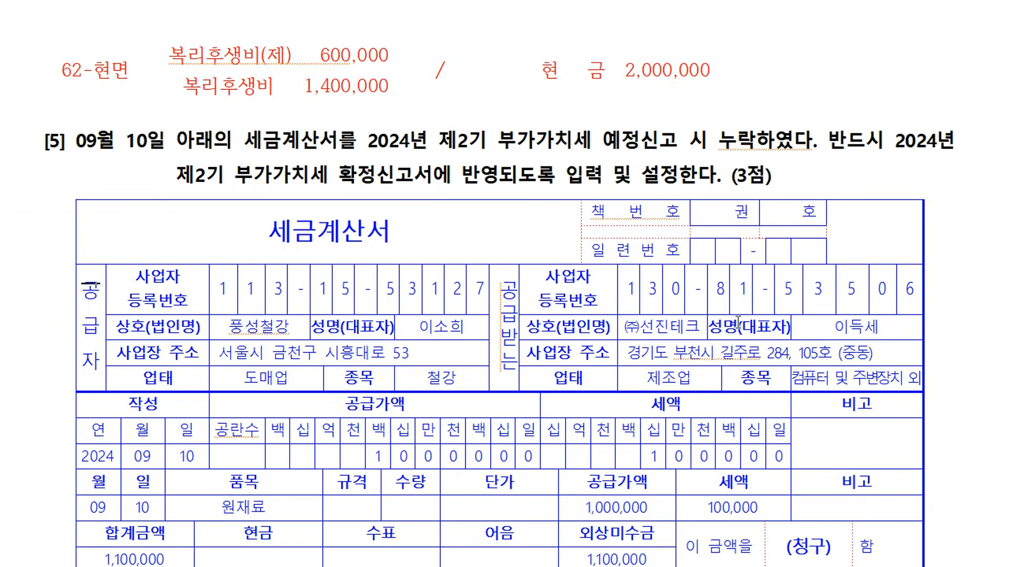
pyautogui.scroll(-10, 898, 561)
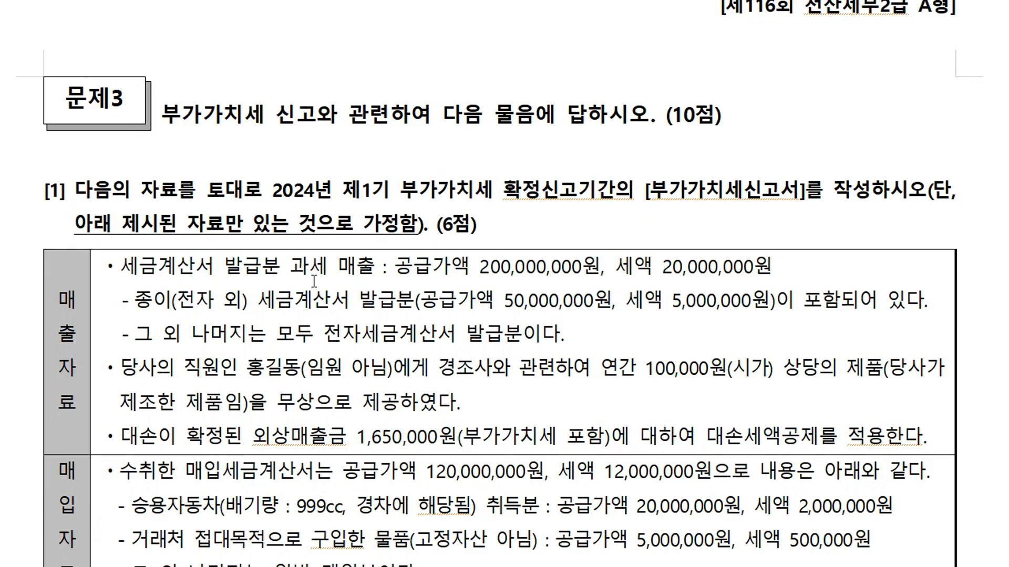
pyautogui.scroll(-2, 294, 281)
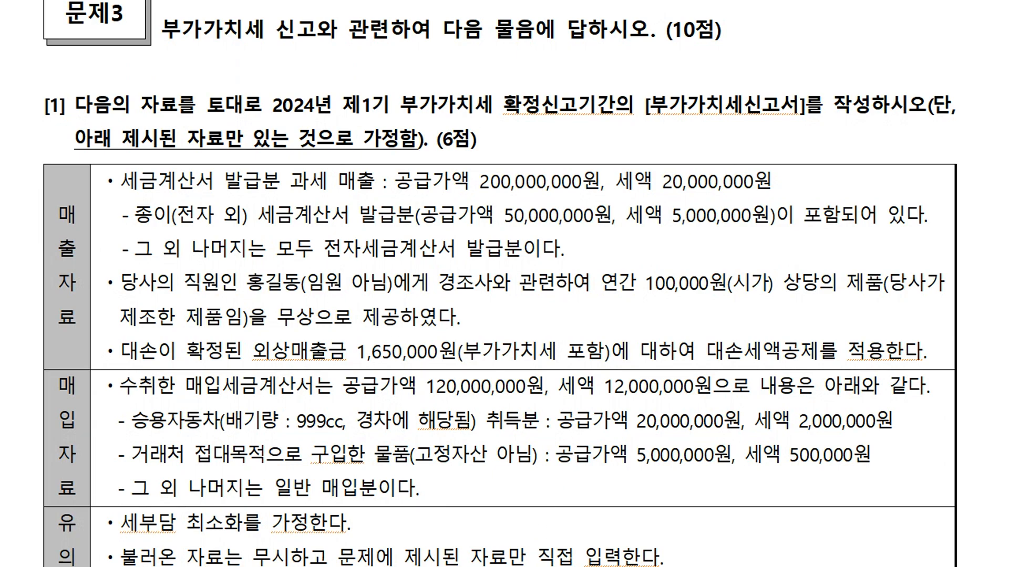
pyautogui.hotkey('alt', 'Tab')
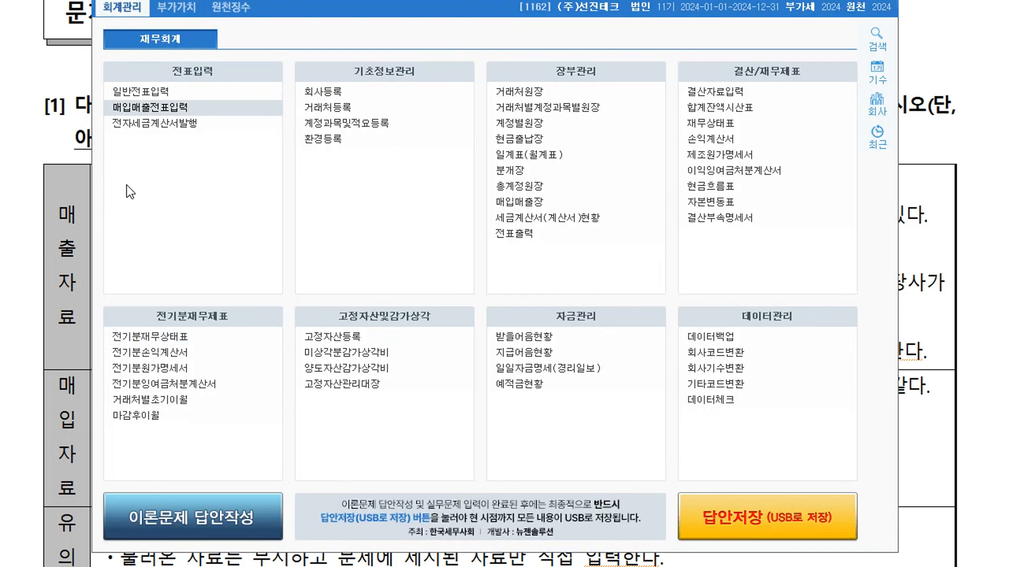
pyautogui.moveTo(216, 0); pyautogui.dragTo(205, 16)
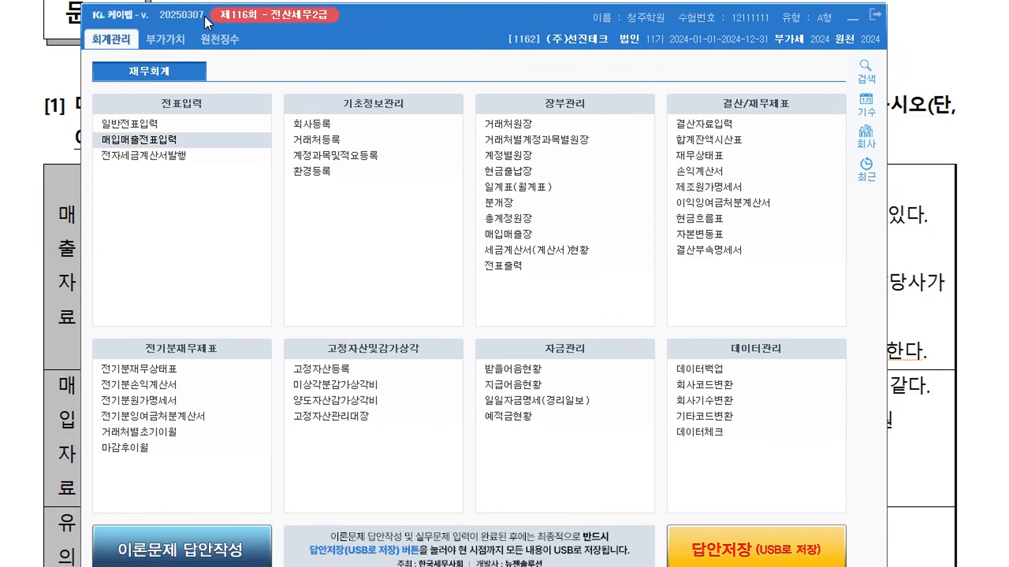
pyautogui.click(168, 37)
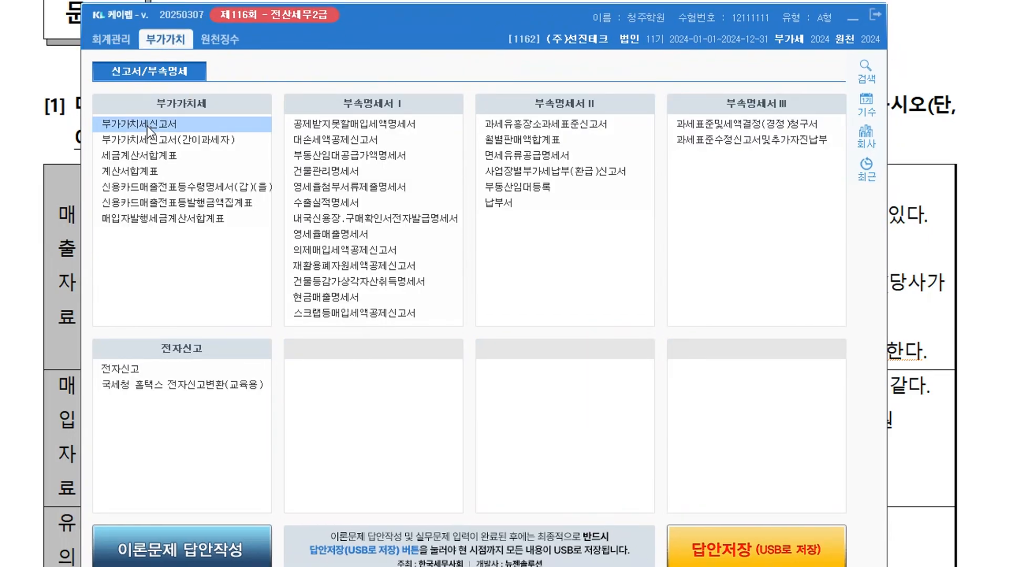
pyautogui.click(147, 128)
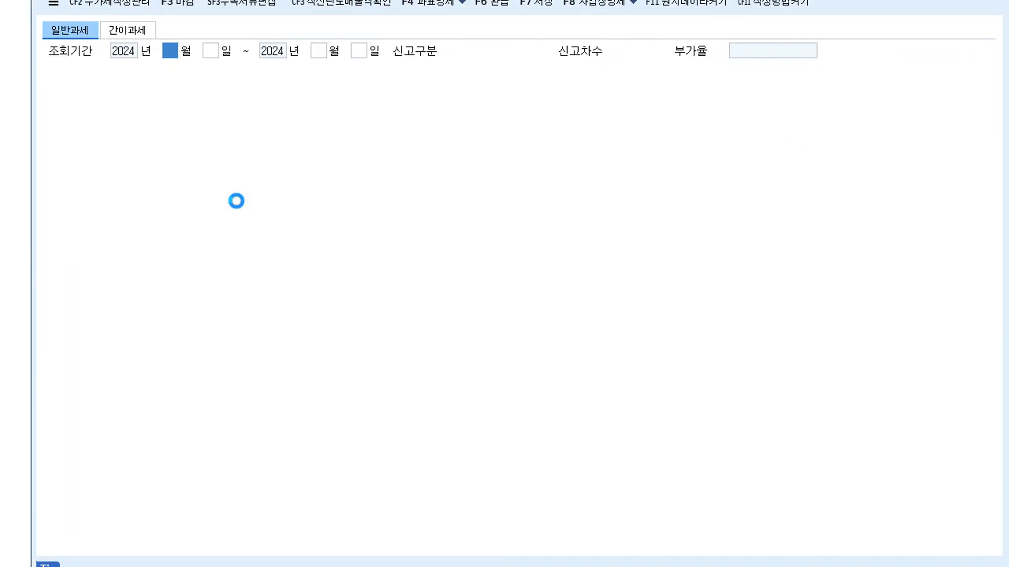
# Step: Set the 부가가치세신고서 조회기간 to 2024년 4월 1일 through 2024년 6월 30일
pyautogui.write('4')
pyautogui.press('Return')
pyautogui.press('Return')
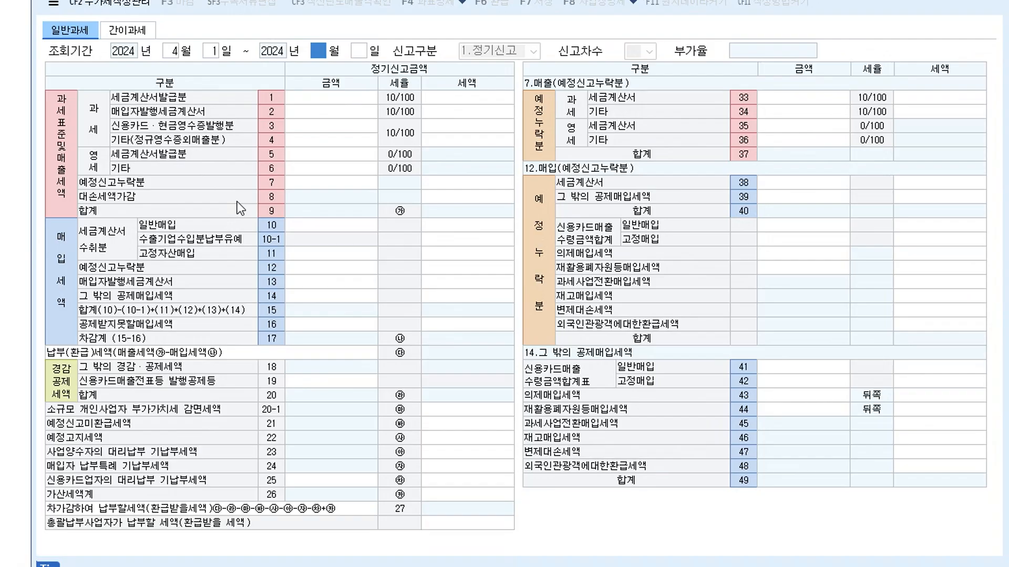
pyautogui.write('6')
pyautogui.press('Return')
pyautogui.press('Return')
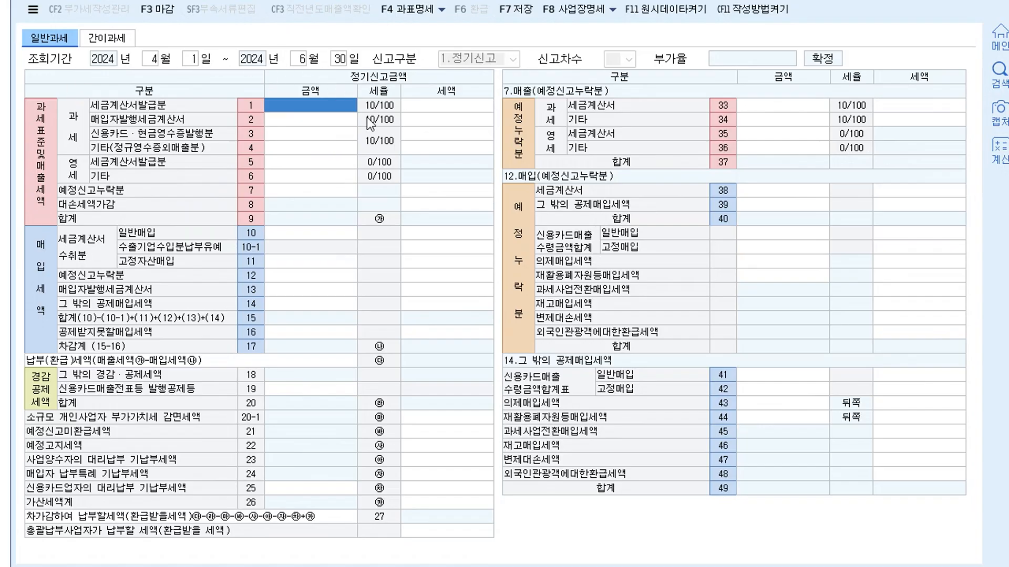
# Step: Enter 200,000,000 as the 금액 for 과세 세금계산서발급분 in row 1
pyautogui.click(286, 105)
pyautogui.write('200,000,000')
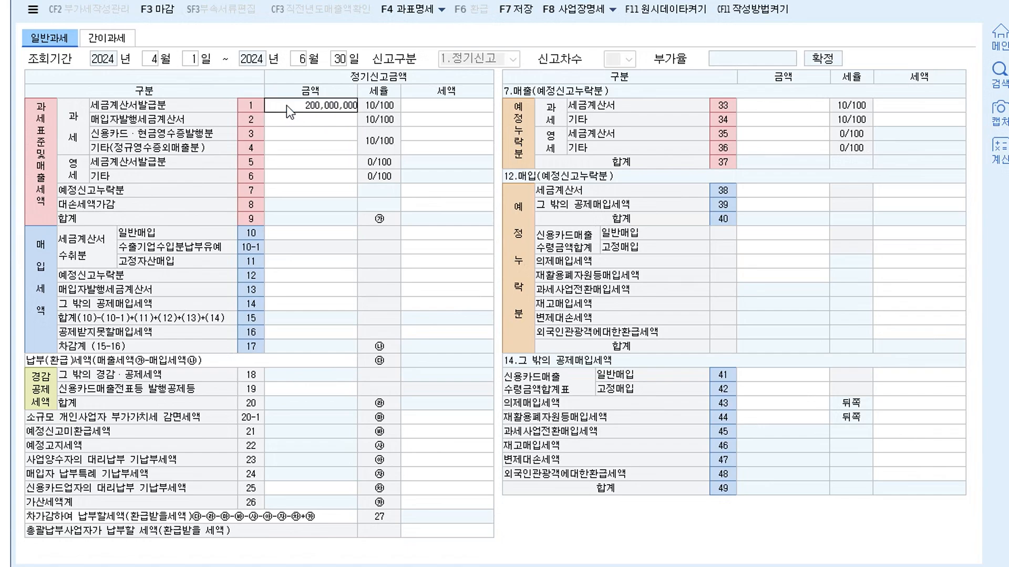
pyautogui.press('Return')
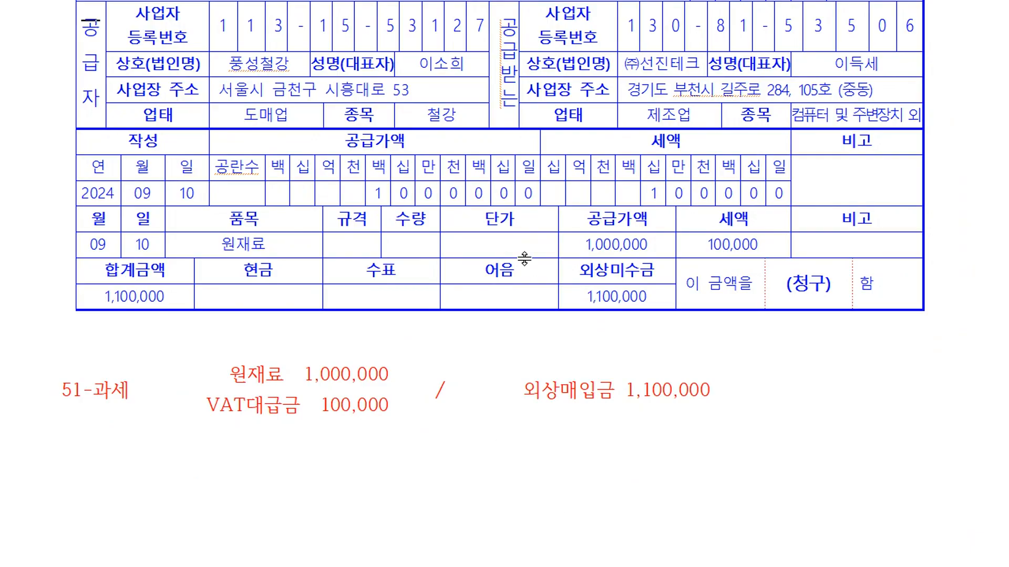
# Step: Review 문제3 [1] in the exam document and mark the 100,000원 free product provision to the employee with an x
pyautogui.scroll(3, 505, 283)
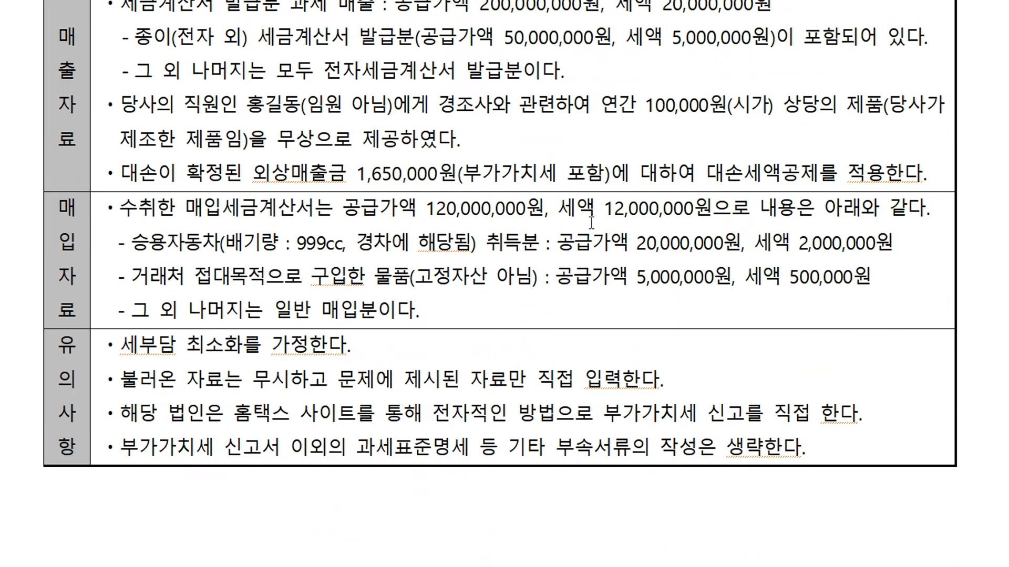
pyautogui.scroll(1, 591, 221)
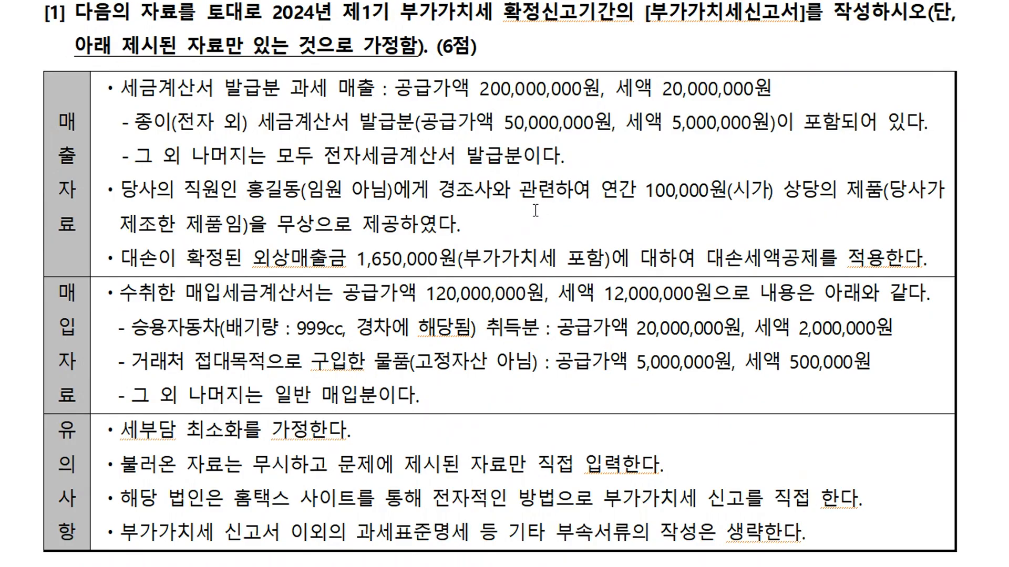
pyautogui.moveTo(645, 196); pyautogui.dragTo(750, 196)
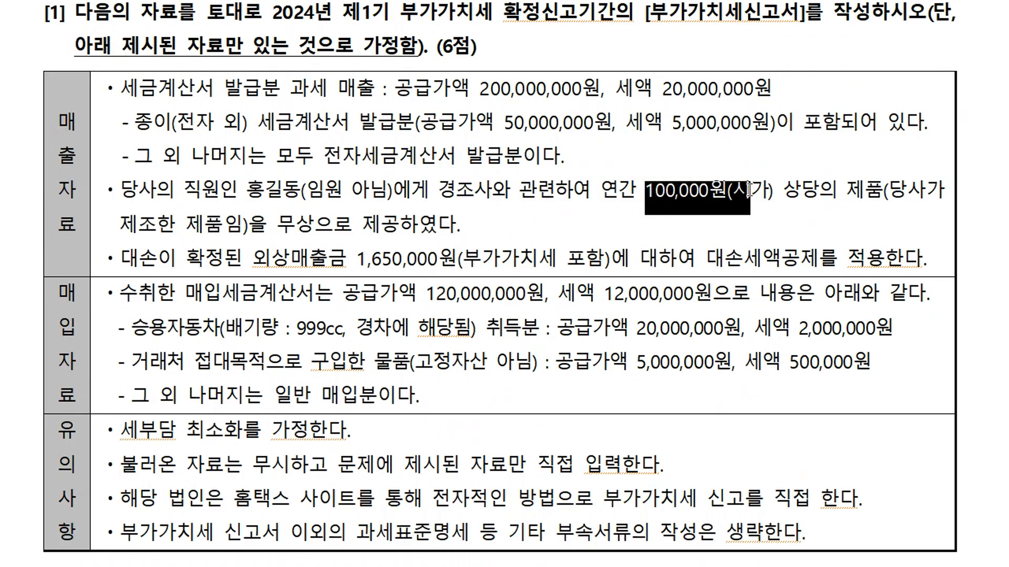
pyautogui.click(527, 223)
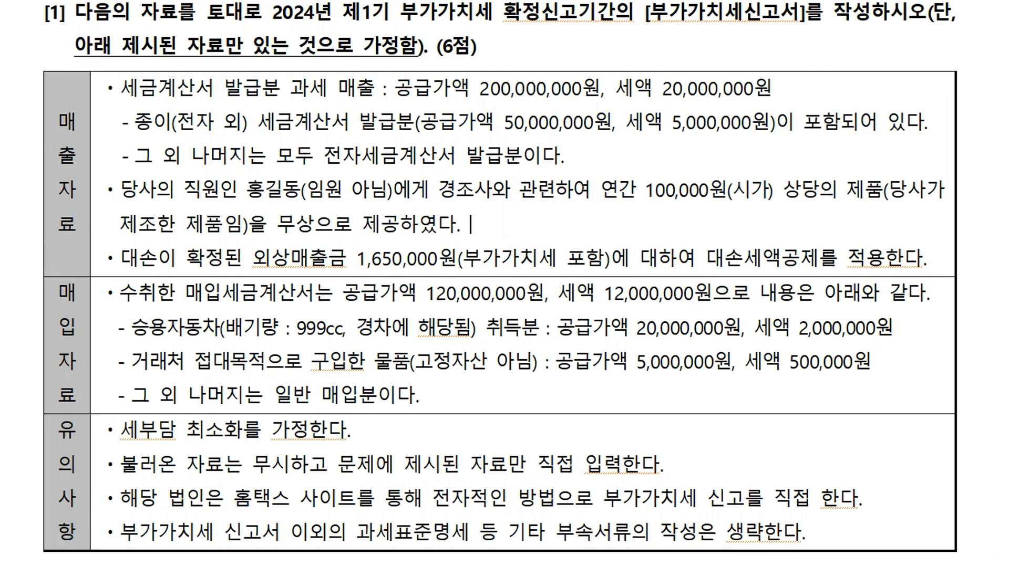
pyautogui.write('ㅌ')
pyautogui.press('BackSpace')
pyautogui.write('x')
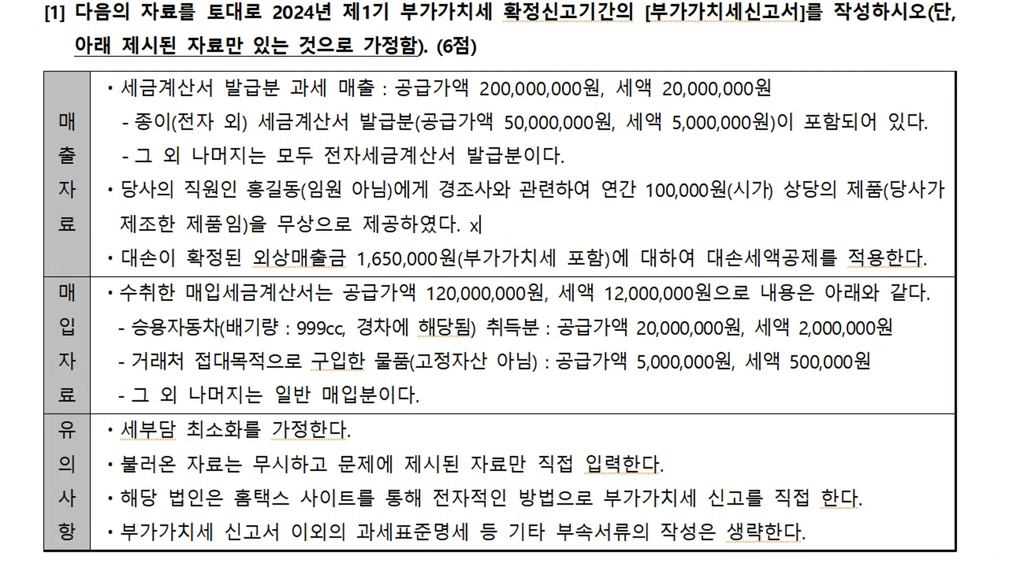
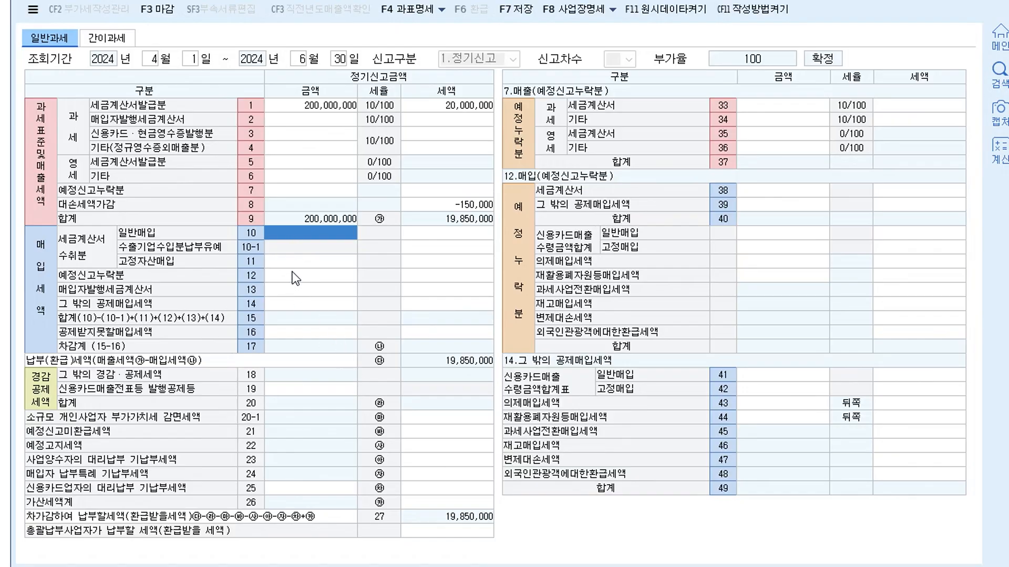
# Step: Enter fixed-asset purchases (고정자산매입, row 11) with an amount of 20,000,000 and a tax of 2,000,000
pyautogui.click(295, 258)
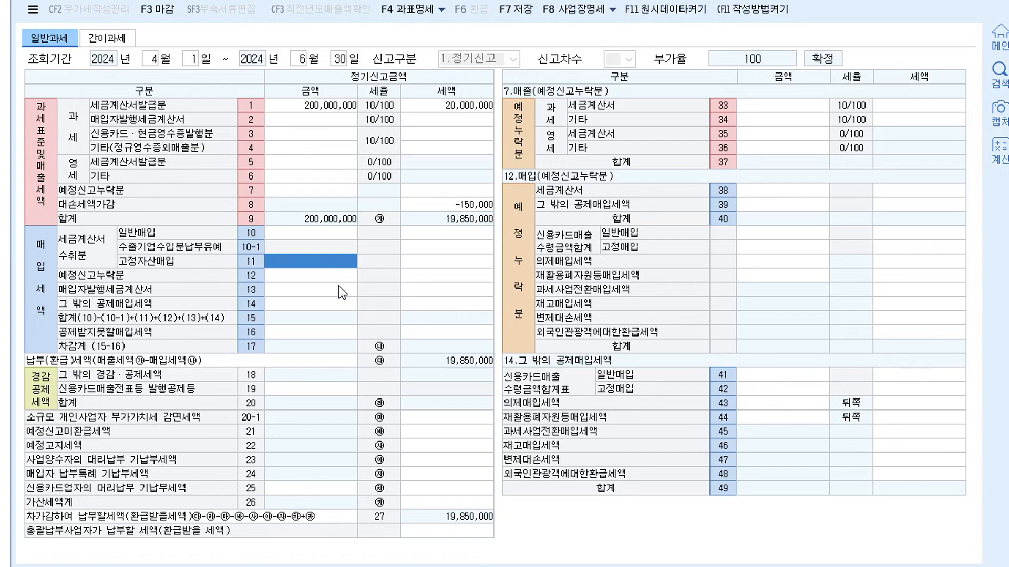
pyautogui.write('20,000,000')
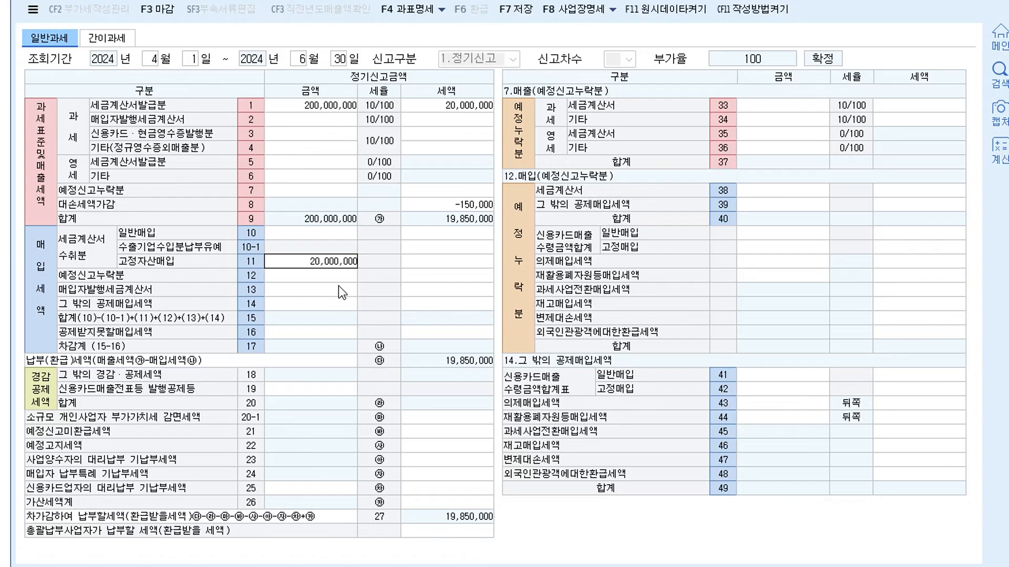
pyautogui.press('Return')
pyautogui.write('2000000')
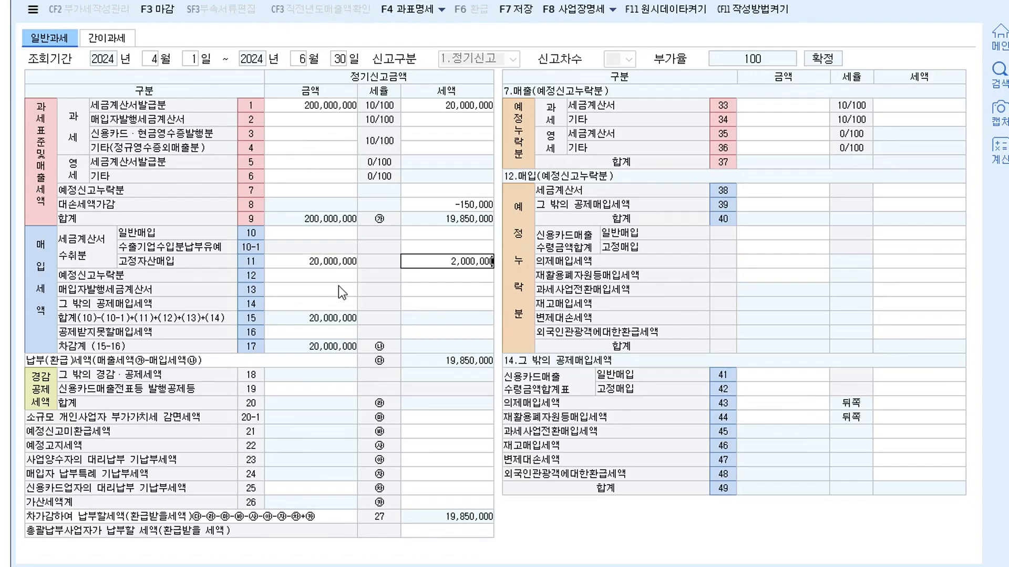
pyautogui.press('Return')
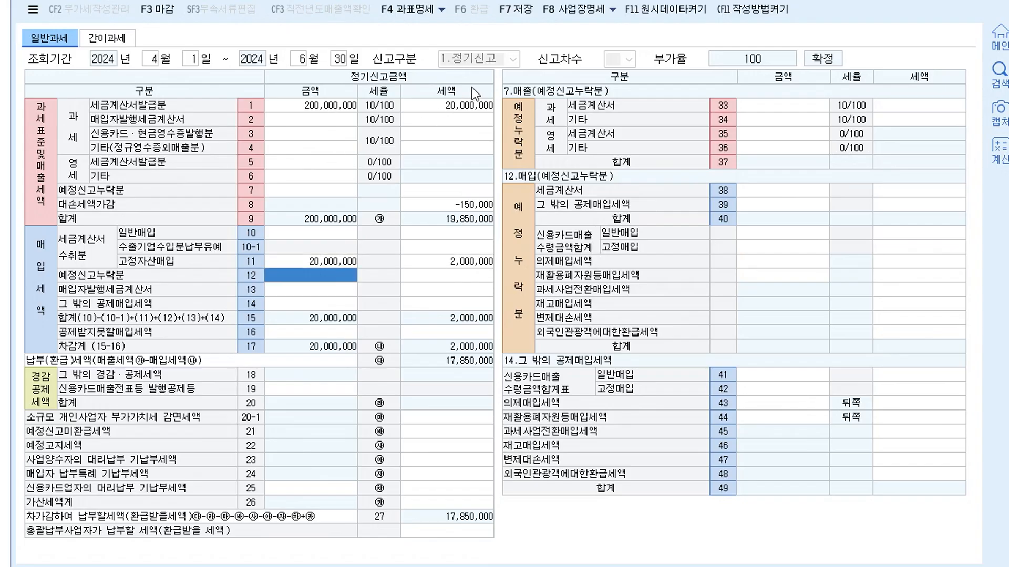
pyautogui.click(465, 262)
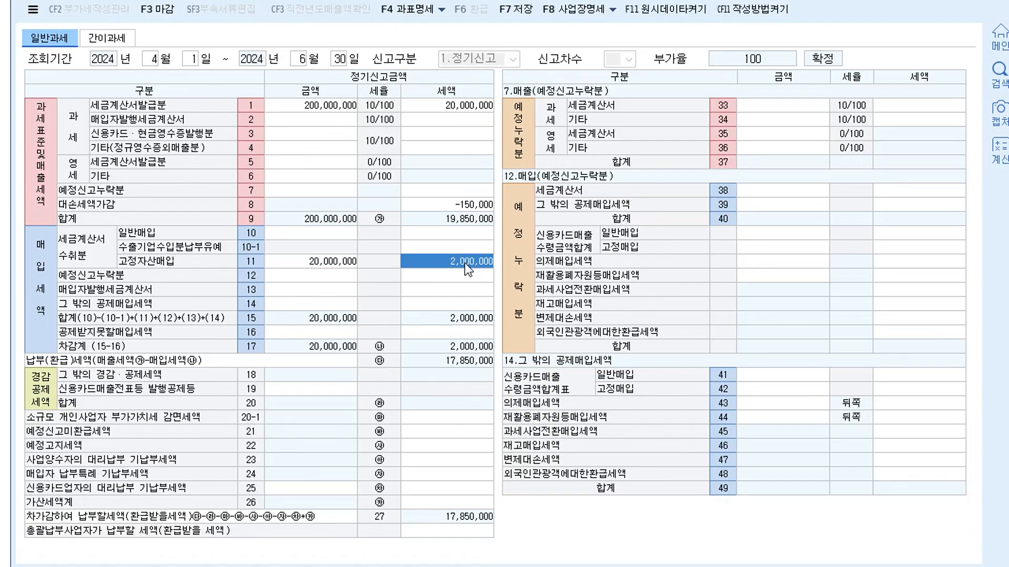
# Step: Enter general purchases (일반매입, row 10) with an amount of 100,000,000 and a tax of 10,000,000
pyautogui.click(317, 236)
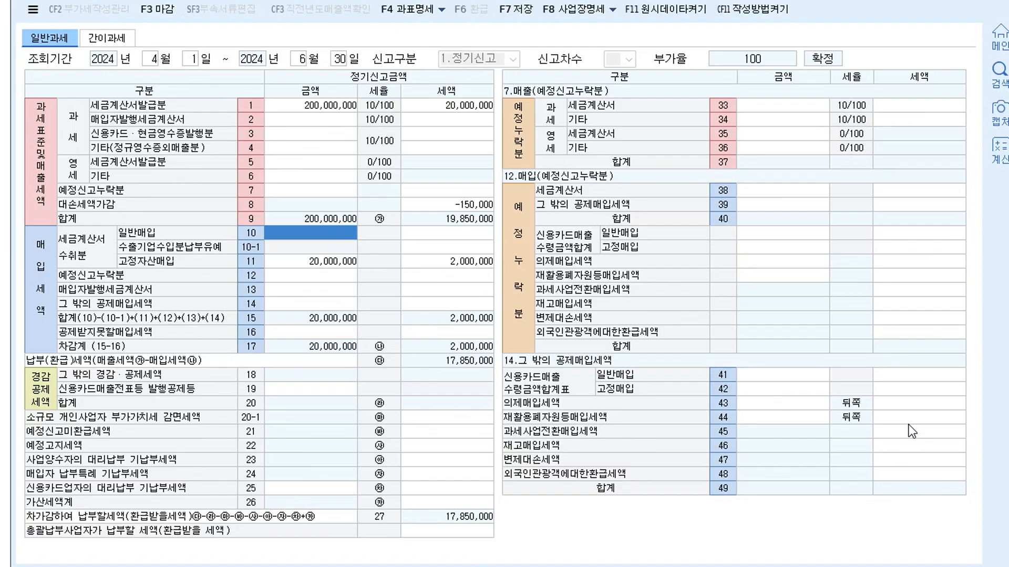
pyautogui.write('100000000')
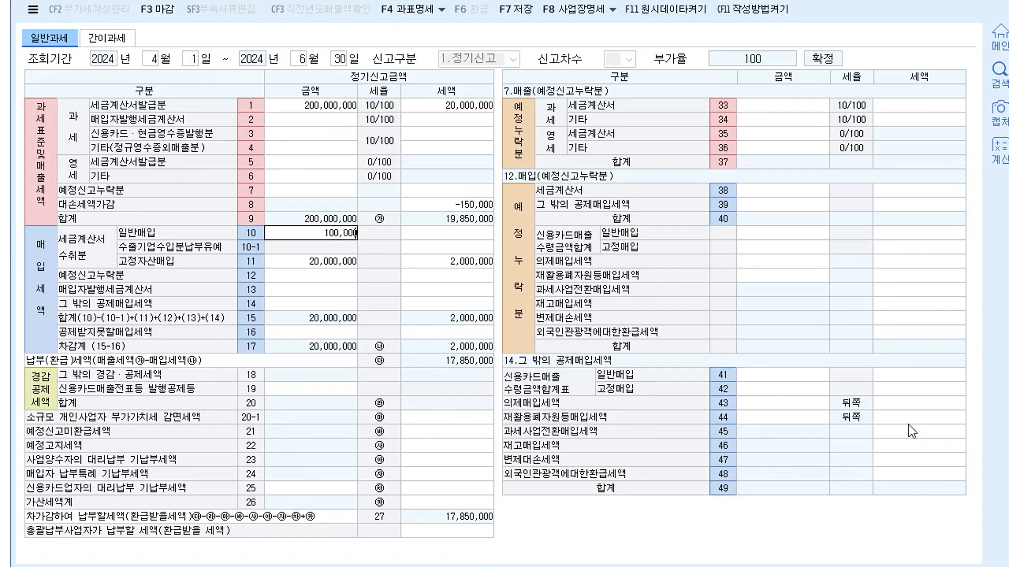
pyautogui.press('Return')
pyautogui.write('10000000')
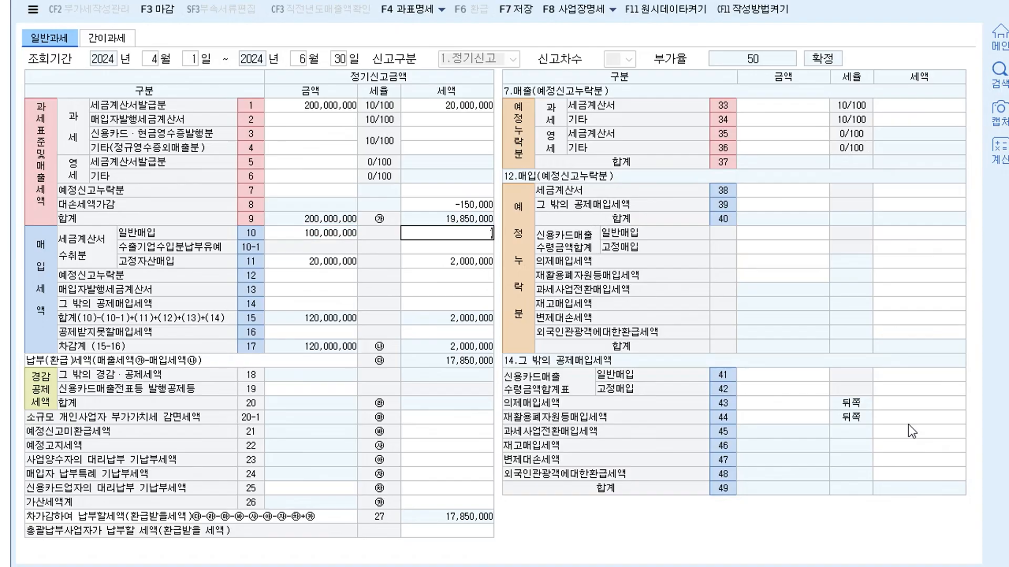
pyautogui.press('Return')
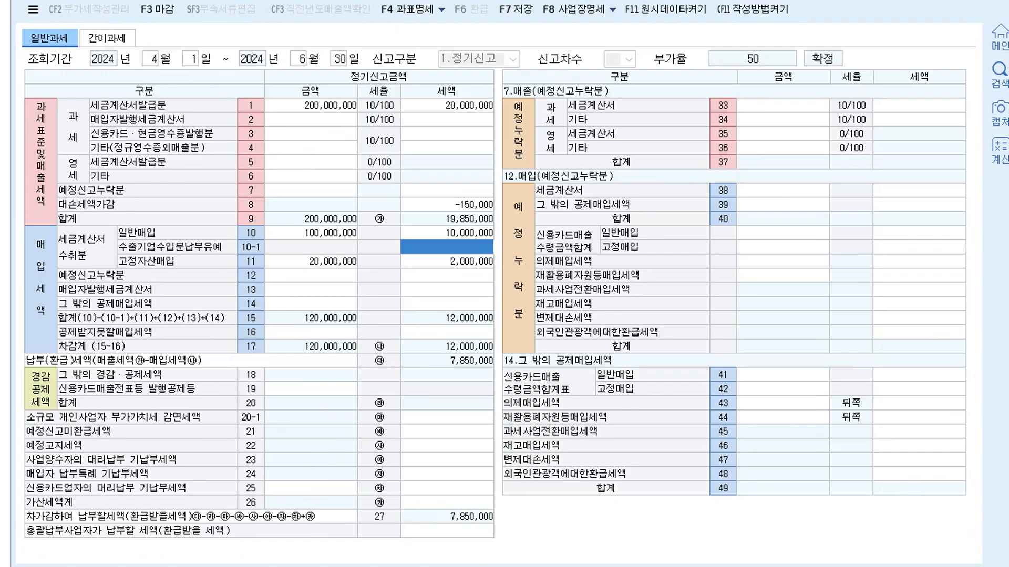
# Step: Review the purchase data (매입자료) in the exam document, including the compact car and the client entertainment goods
pyautogui.click(3, 446)
pyautogui.click(279, 251)
pyautogui.moveTo(279, 251); pyautogui.dragTo(269, 243)
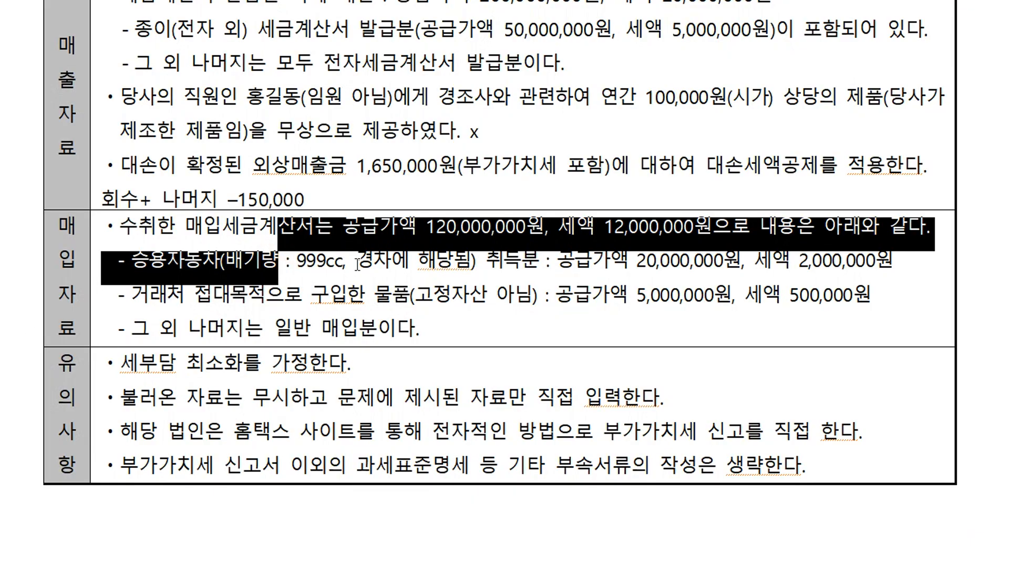
pyautogui.click(349, 263)
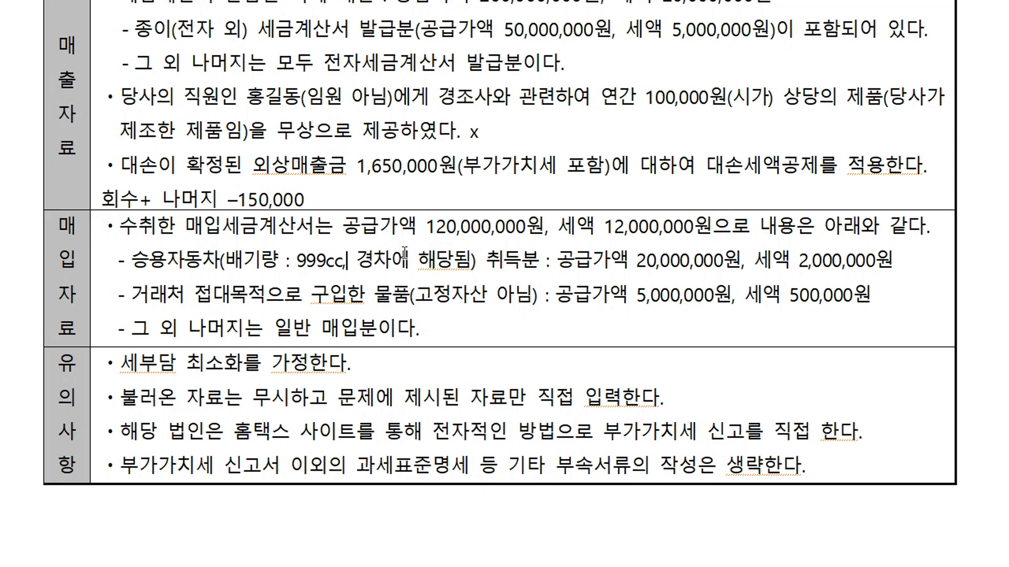
pyautogui.press('Hangul')
pyautogui.click(192, 302)
pyautogui.click(627, 294)
pyautogui.click(648, 303)
pyautogui.moveTo(782, 565)
pyautogui.click(782, 523)
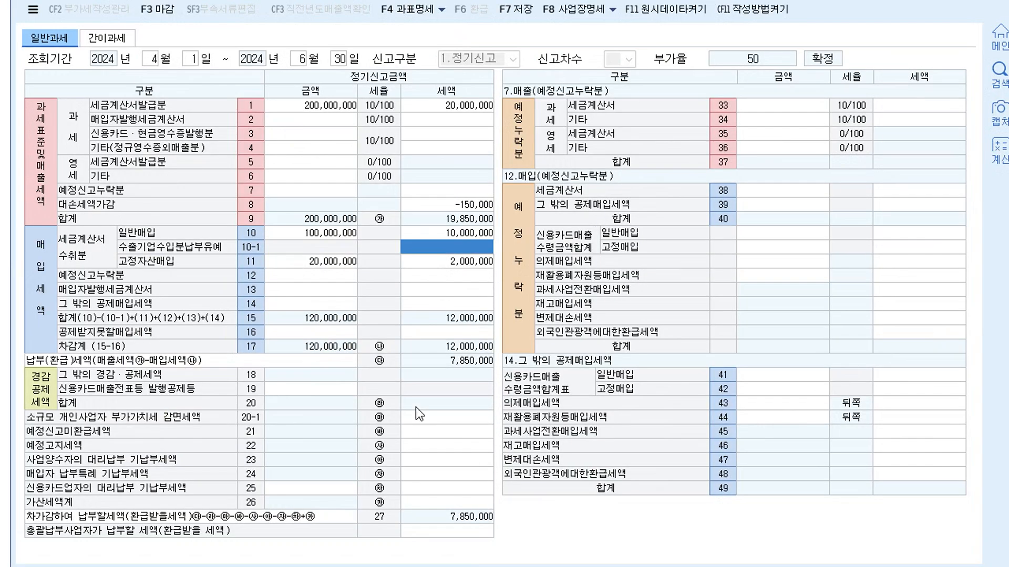
# Step: Enter non-deductible input tax (공제받지못할 매입세액, row 50) with an amount of 5,000,000 and a tax of 500,000
pyautogui.click(323, 233)
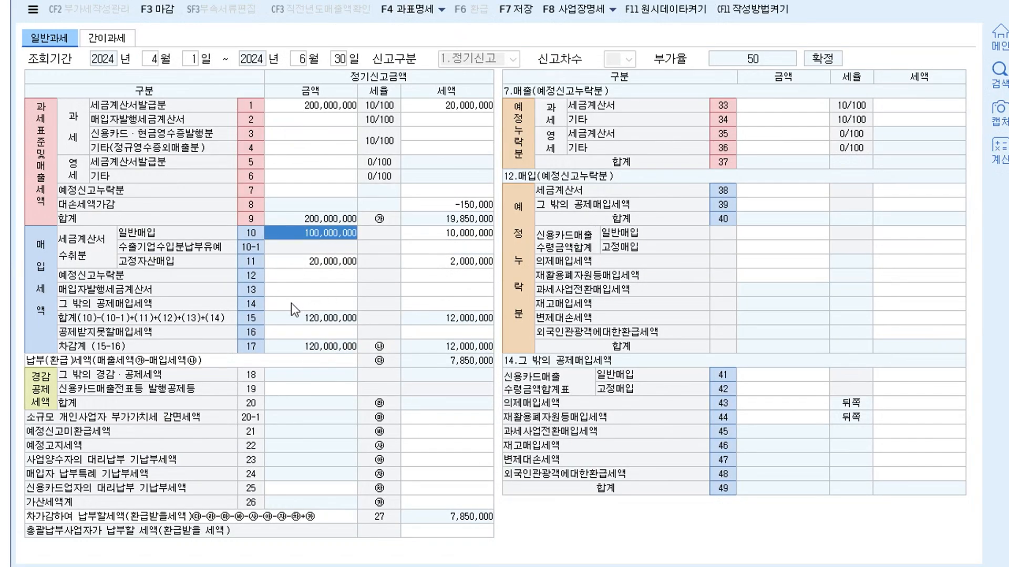
pyautogui.click(294, 332)
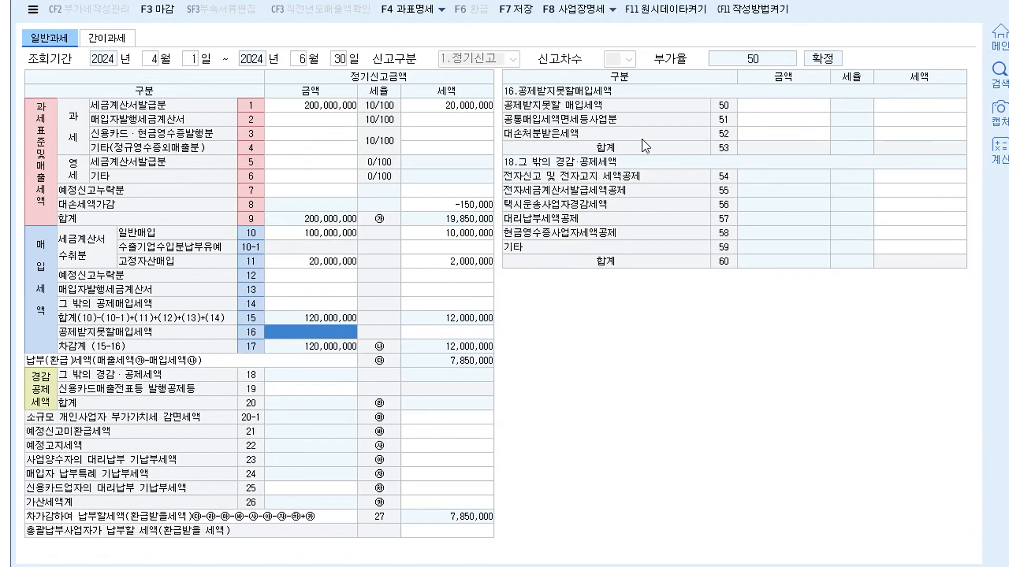
pyautogui.click(761, 108)
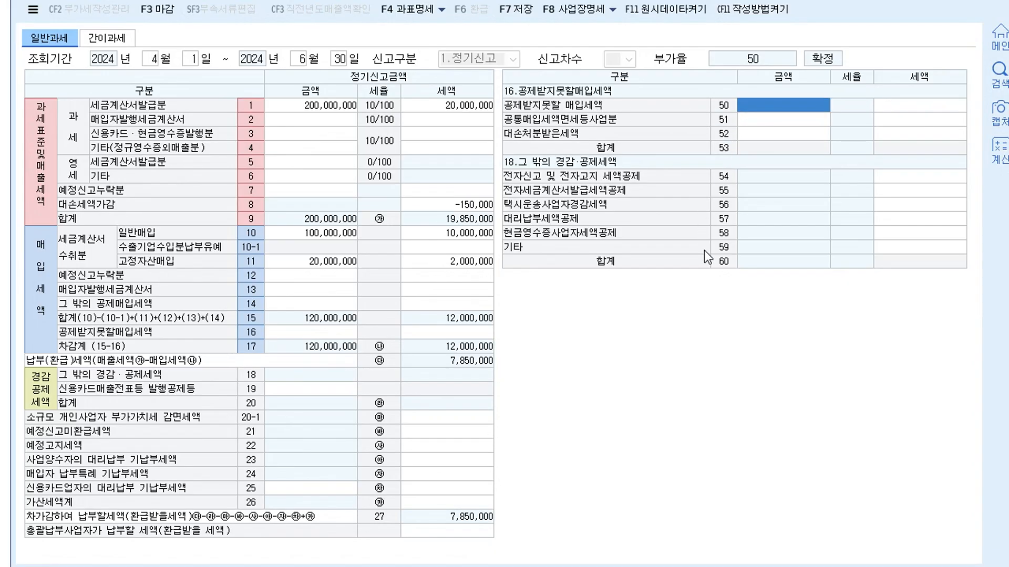
pyautogui.write('5000000')
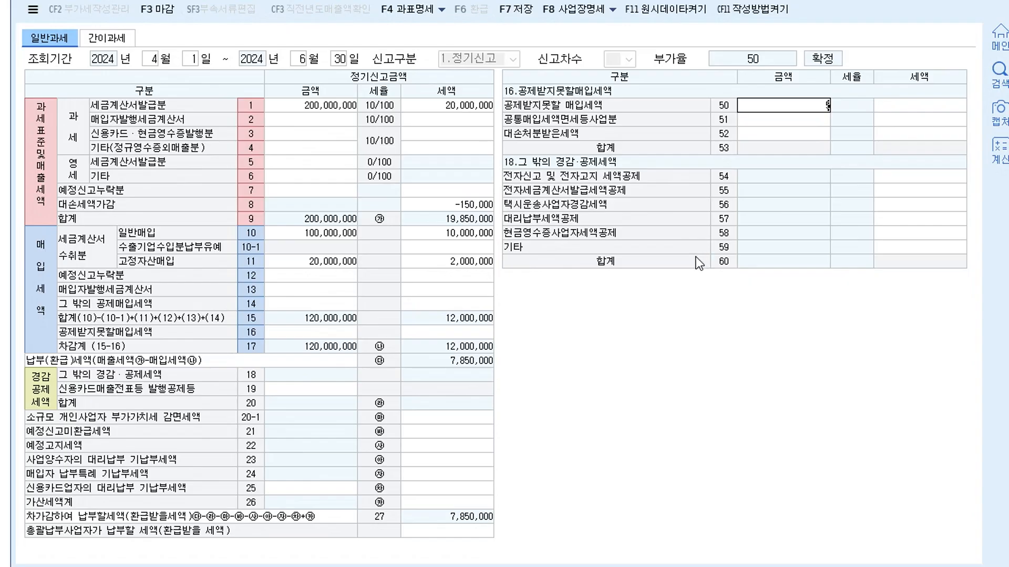
pyautogui.press('Return')
pyautogui.write('5000000')
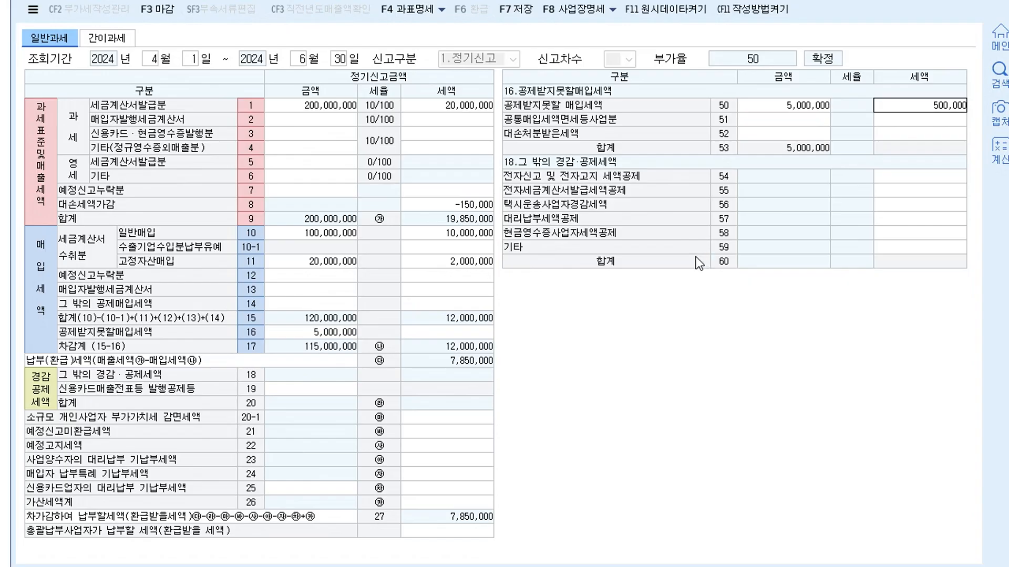
pyautogui.press('Return')
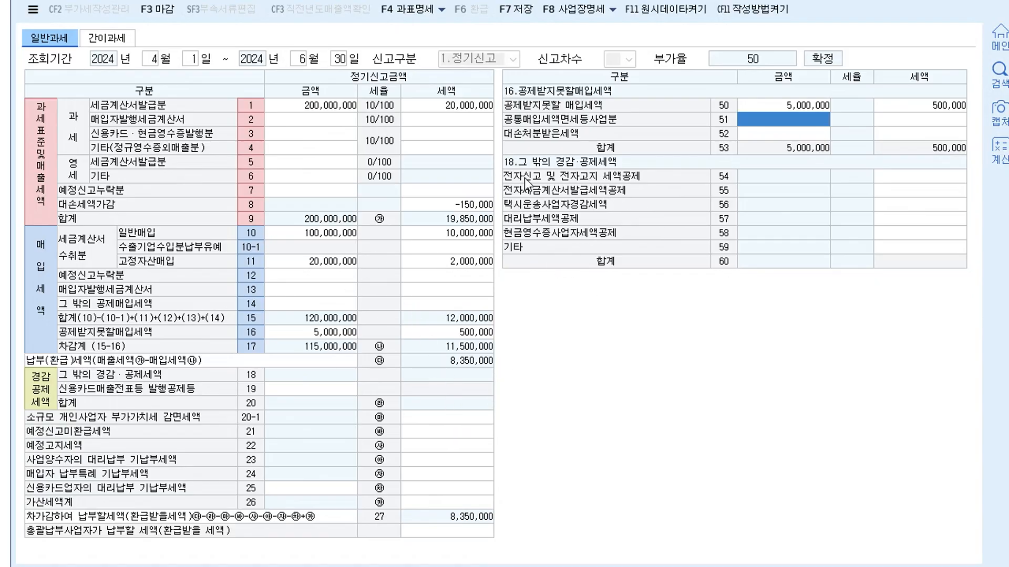
# Step: Set the electronic filing tax credit (전자신고 및 전자고지 세액공제, row 54) to 10,000
pyautogui.click(891, 177)
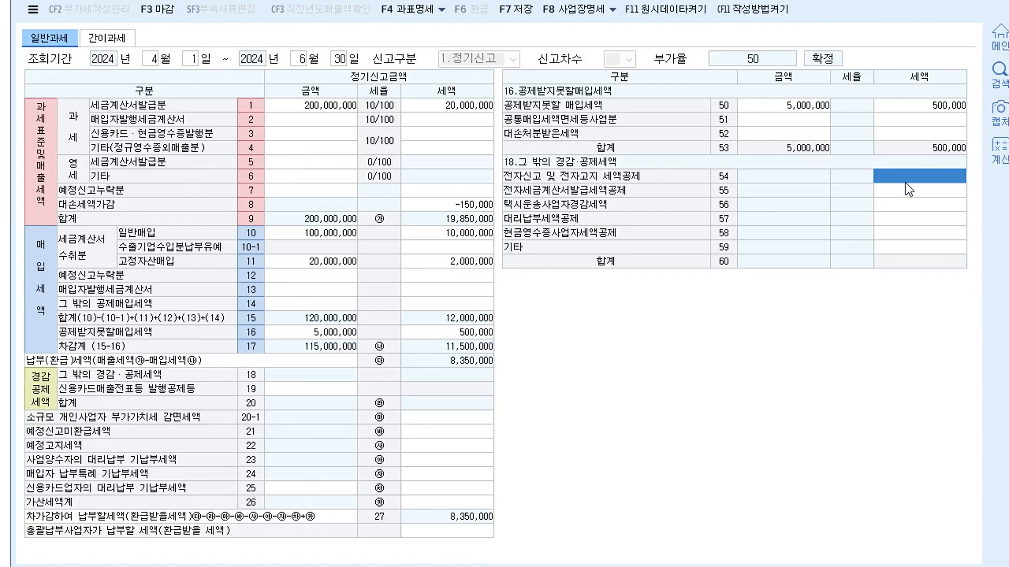
pyautogui.write('100000')
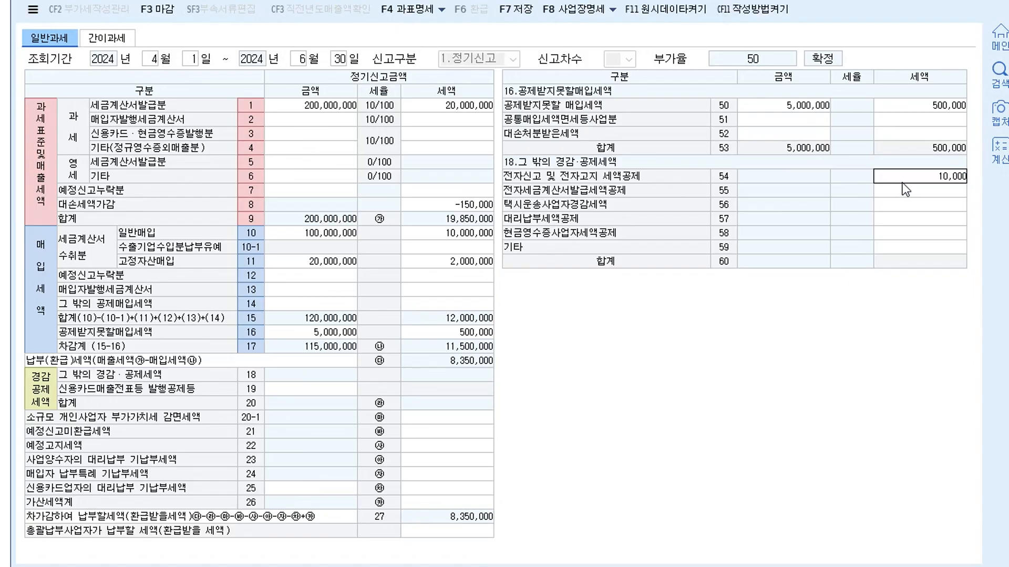
pyautogui.press('Return')
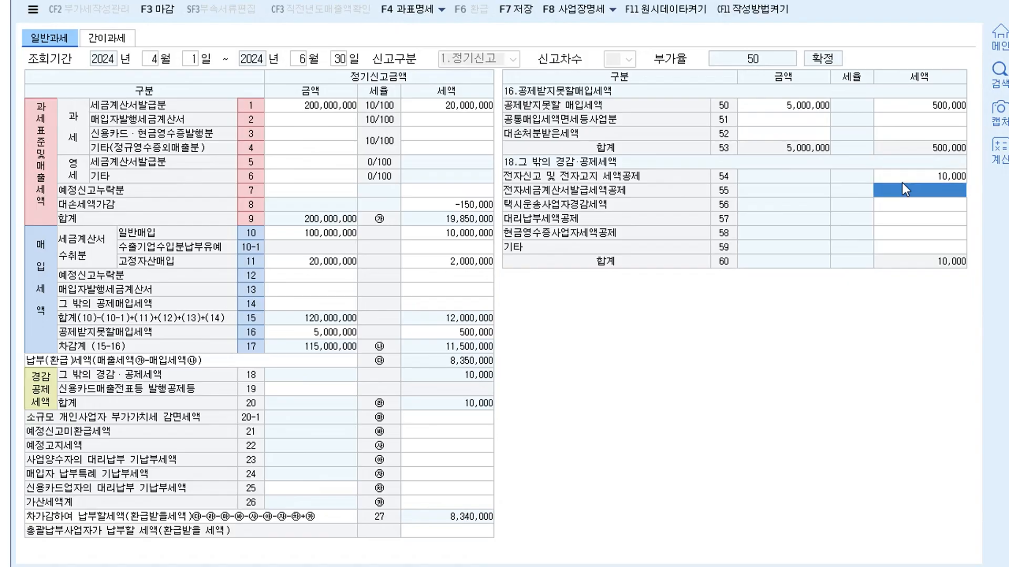
# Step: Check the paper tax invoice item in the exam document's sales data (매출자료), and return to the VAT return
pyautogui.click(4, 194)
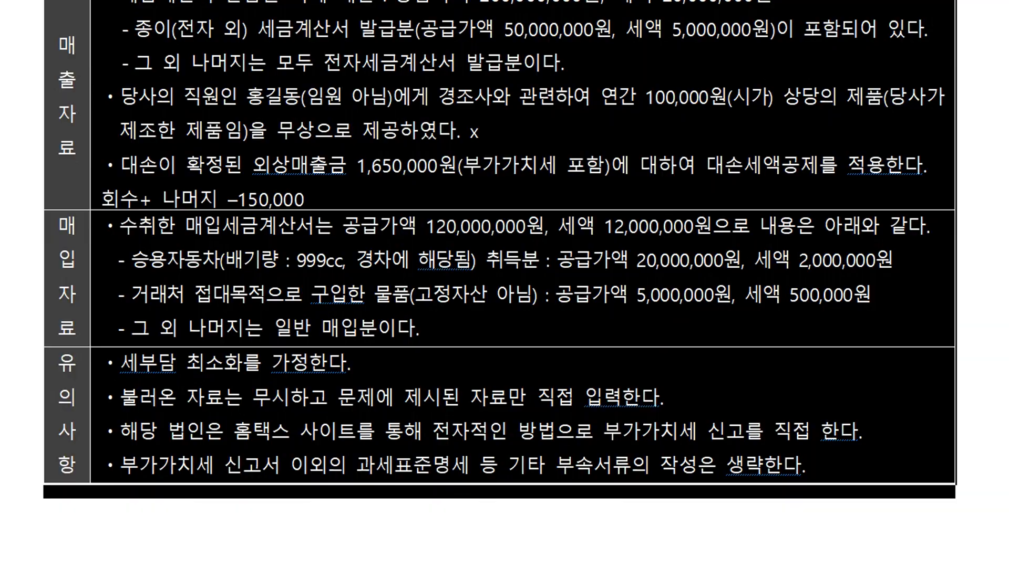
pyautogui.click(331, 81)
pyautogui.scroll(1, 139, 104)
pyautogui.moveTo(131, 121); pyautogui.dragTo(886, 123)
pyautogui.click(693, 169)
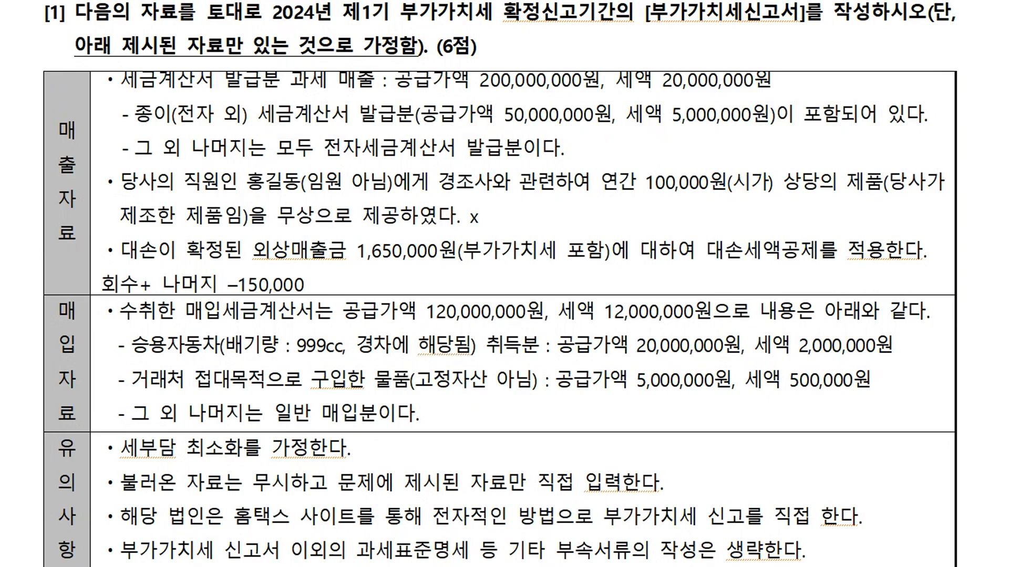
pyautogui.hotkey('alt', 'Tab')
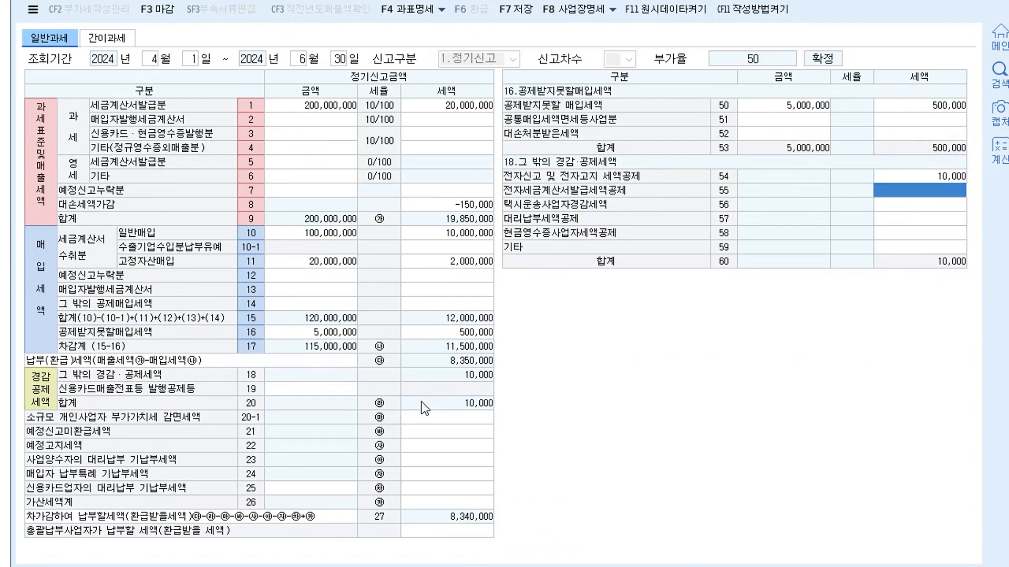
# Step: In the penalty tax details (가산세명세), enter 50,000,000 as the amount for tax invoice 지연발급 등 (row 62)
pyautogui.click(449, 502)
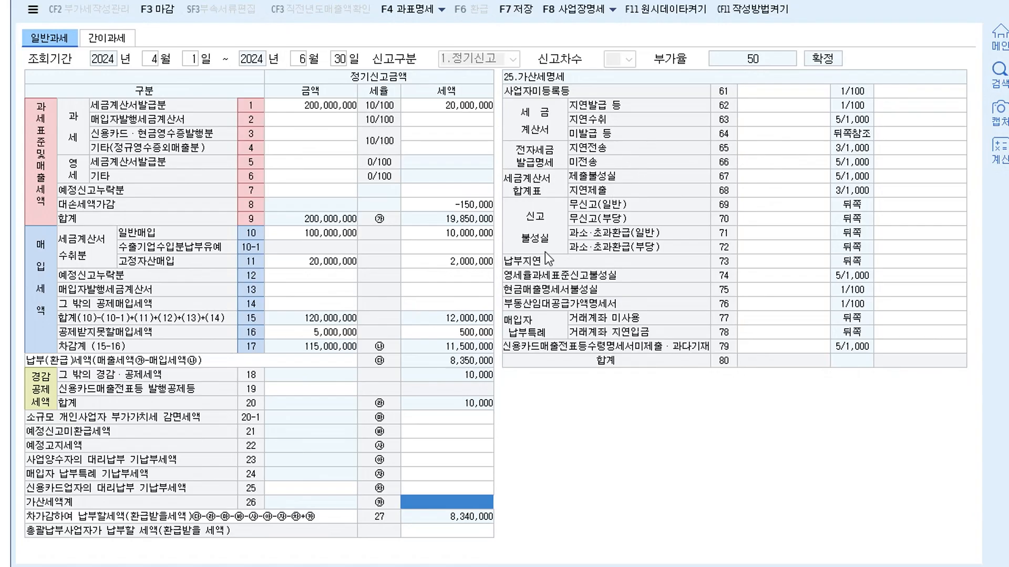
pyautogui.click(763, 106)
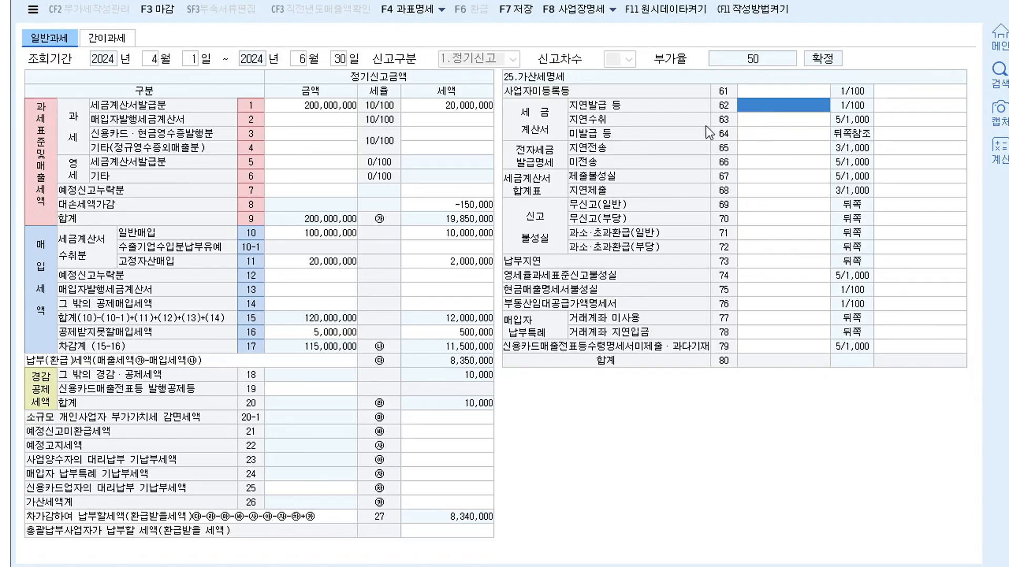
pyautogui.click(756, 135)
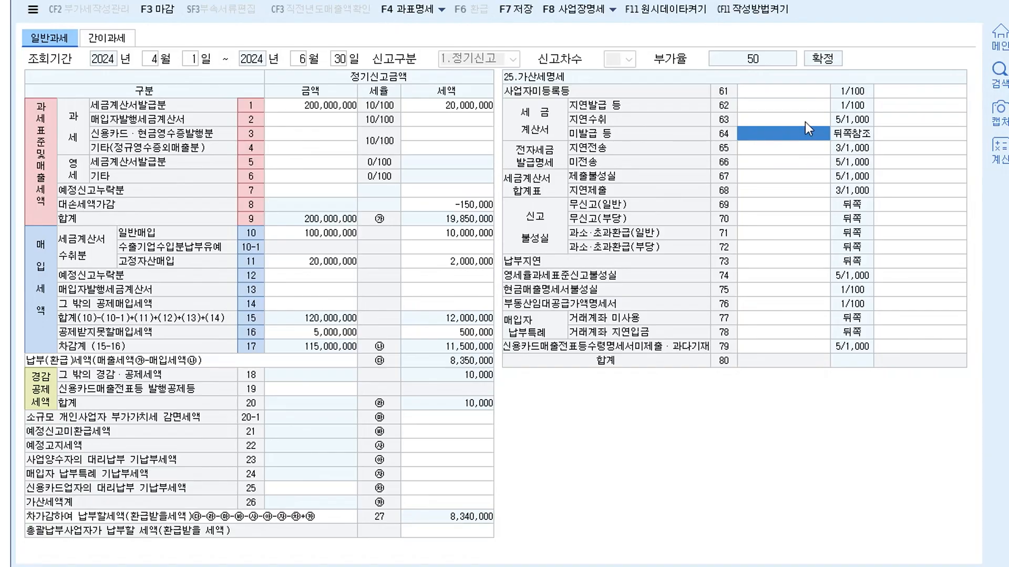
pyautogui.click(893, 137)
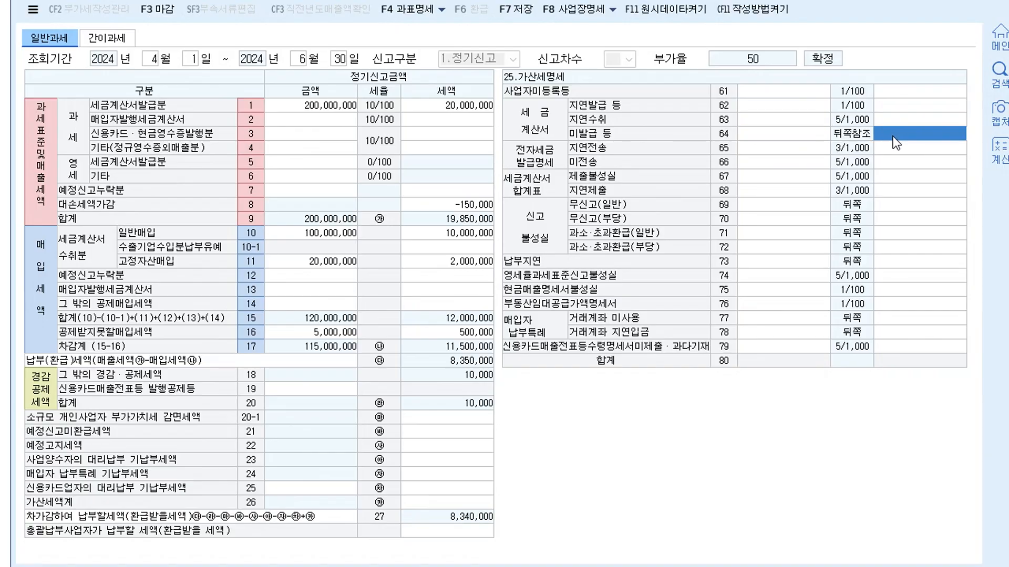
pyautogui.click(757, 105)
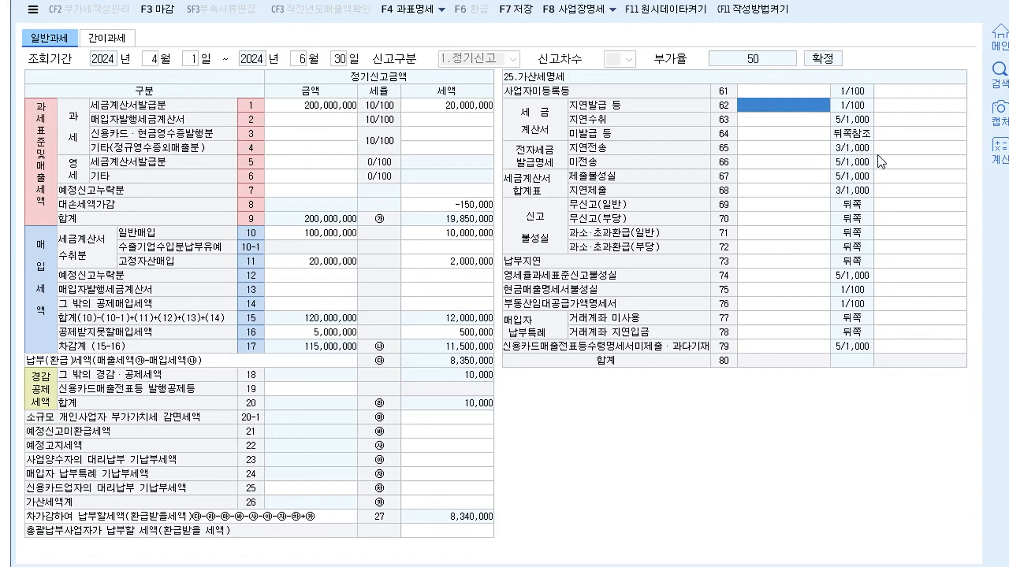
pyautogui.write('50,000,000')
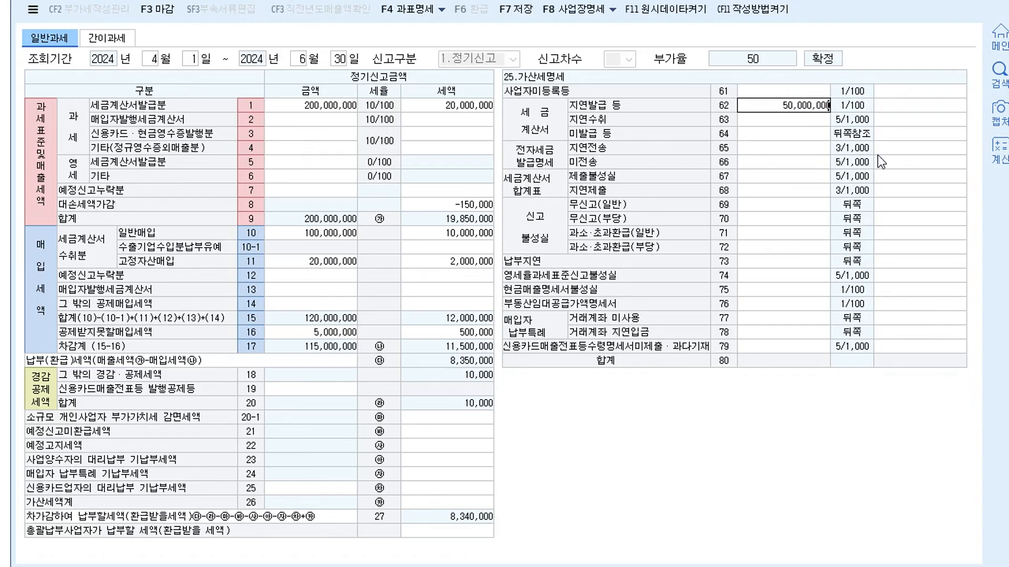
pyautogui.press('Return')
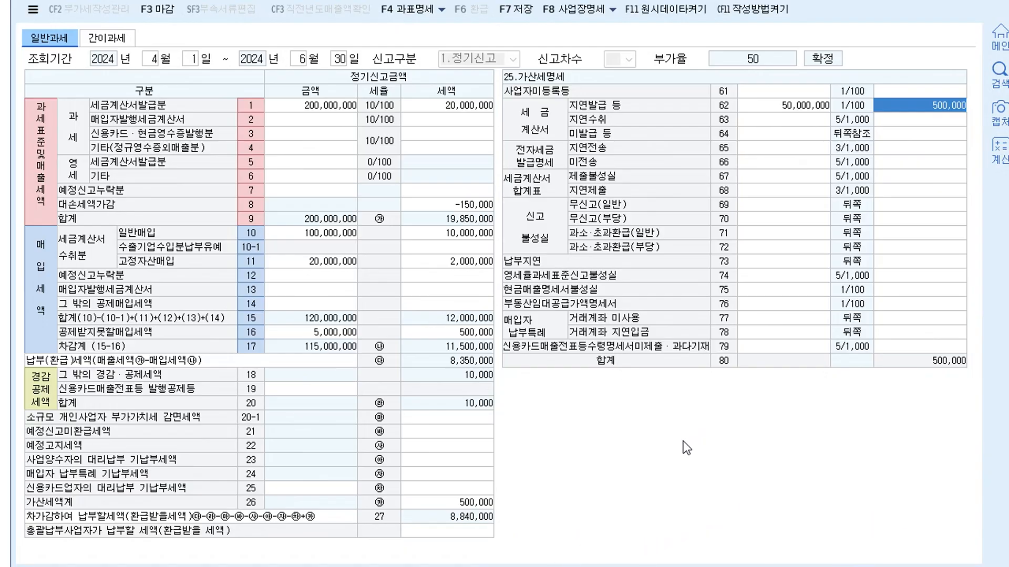
# Step: View question [2] in the exam document and open the bad debt tax credit form (대손세액공제신고서) in KcLep
pyautogui.hotkey('alt', 'Tab')
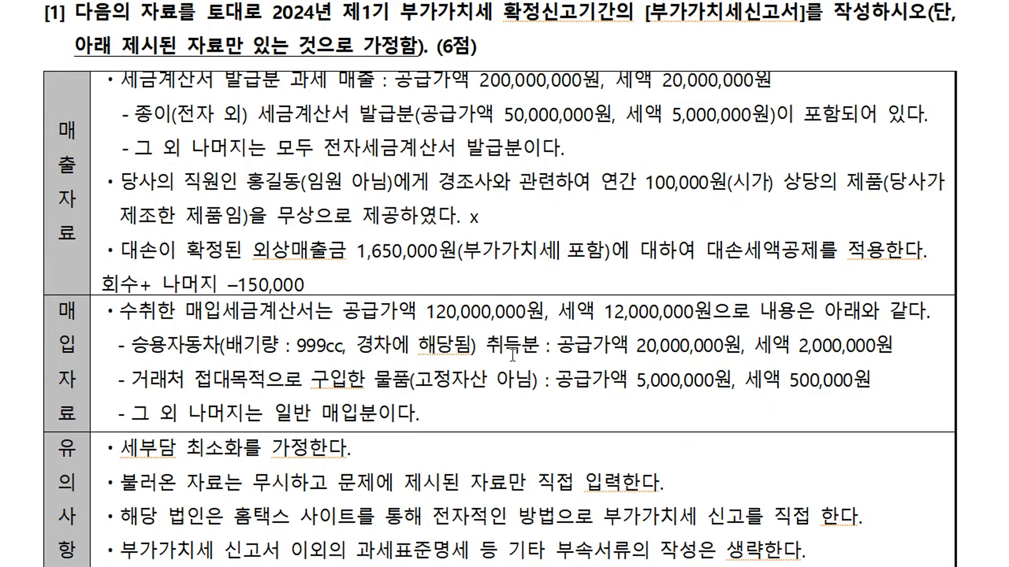
pyautogui.scroll(-10, 525, 362)
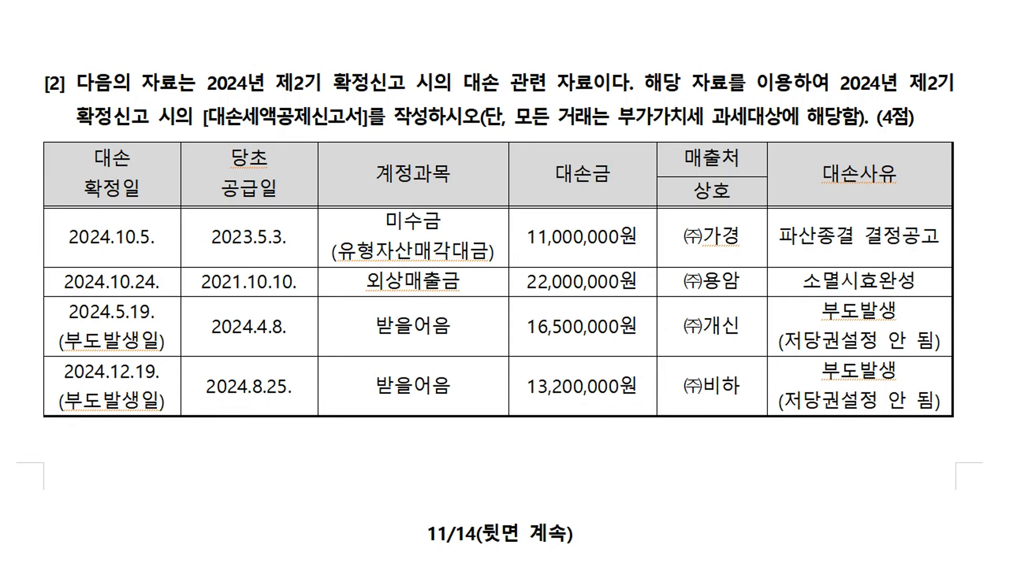
pyautogui.hotkey('alt', 'Tab')
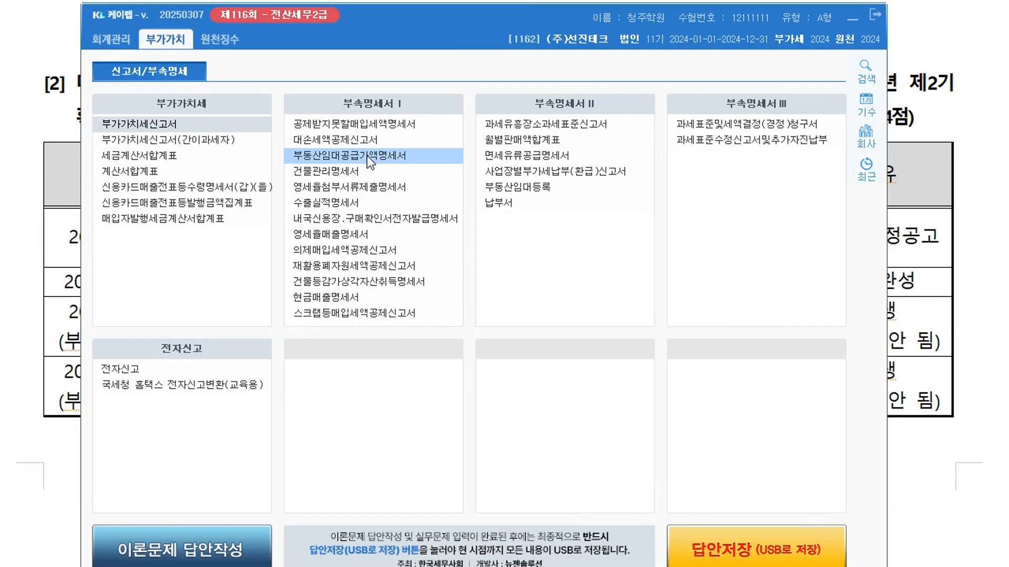
pyautogui.click(332, 141)
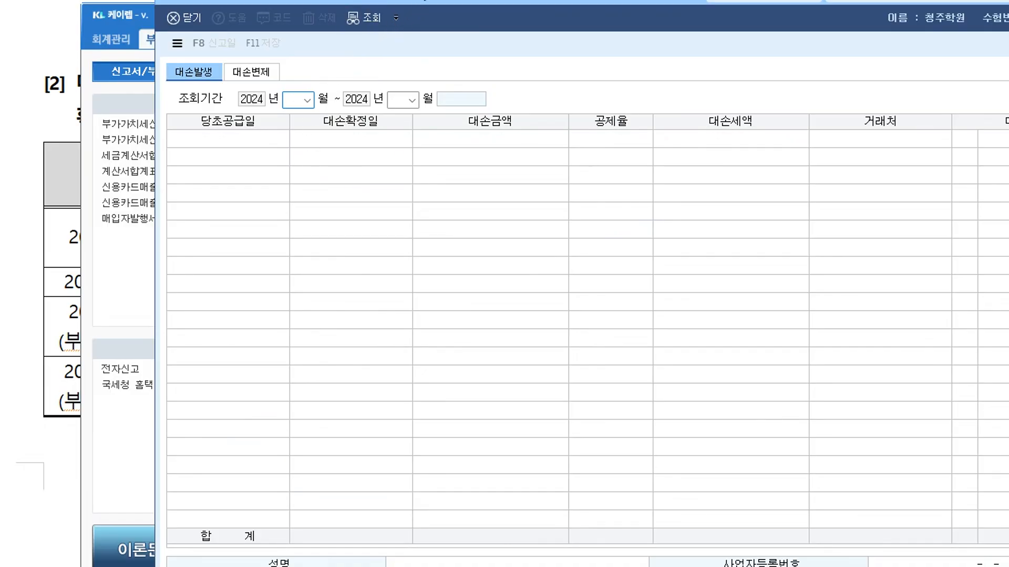
# Step: Set the bad debt tax credit form's query period (조회기간) to October through December 2024
pyautogui.moveTo(270, 13); pyautogui.dragTo(263, 16)
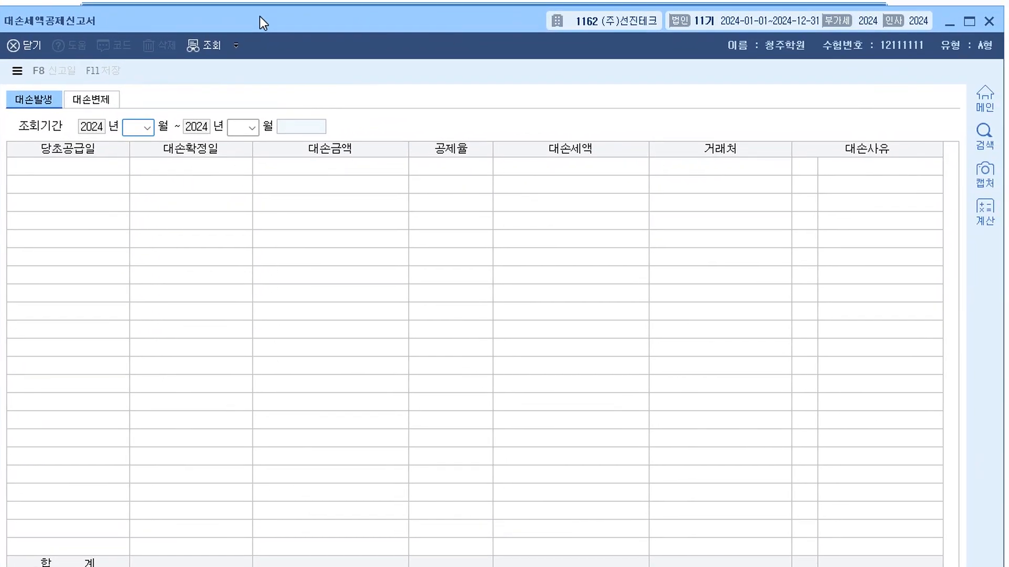
pyautogui.write('10')
pyautogui.press('Return')
pyautogui.write('12')
pyautogui.press('Return')
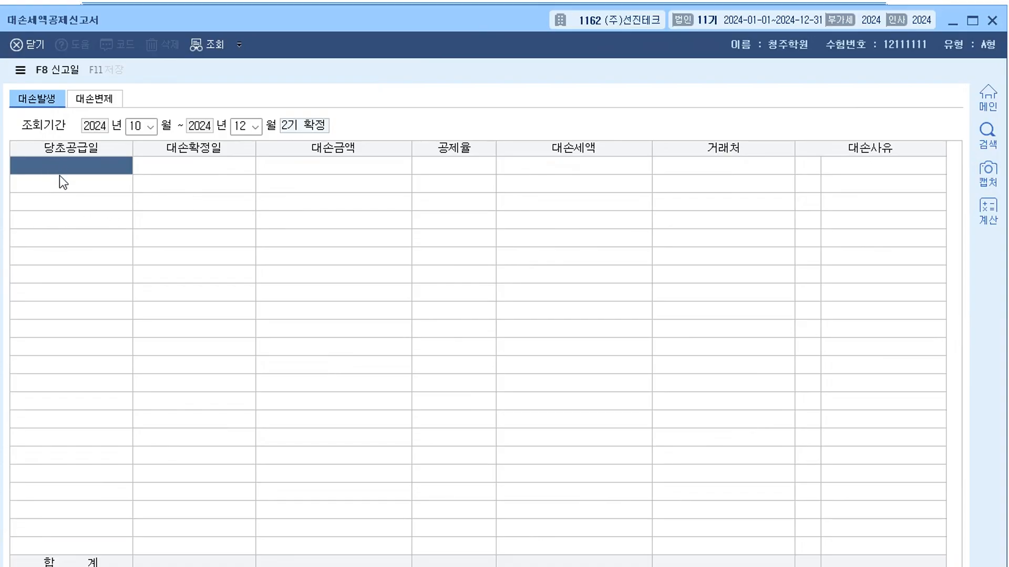
# Step: In the first bad debt row, enter 2023-05-03 as the original supply date (당초공급일) and 2024-10-05 as the confirmation date (대손확정일)
pyautogui.write('202')
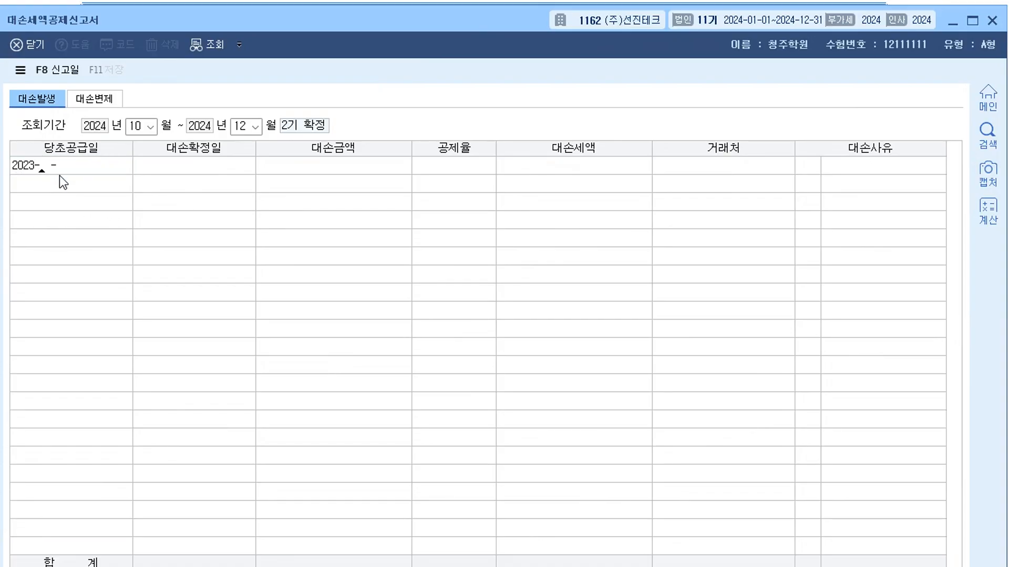
pyautogui.write('3-05-03')
pyautogui.press('Return')
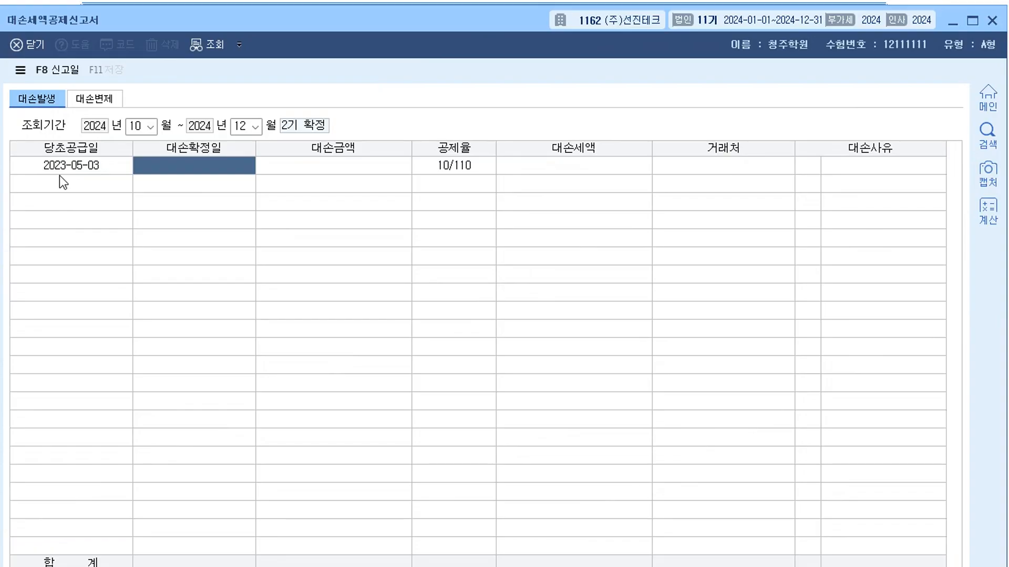
pyautogui.write('11  -  -')
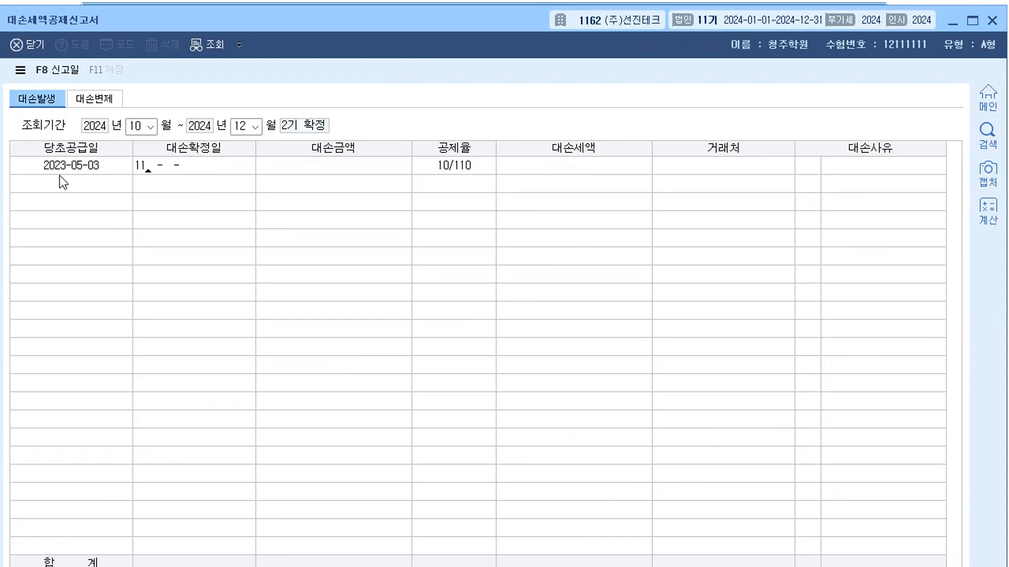
pyautogui.press('BackSpace')
pyautogui.press('BackSpace')
pyautogui.write('2024-10-05')
pyautogui.press('Return')
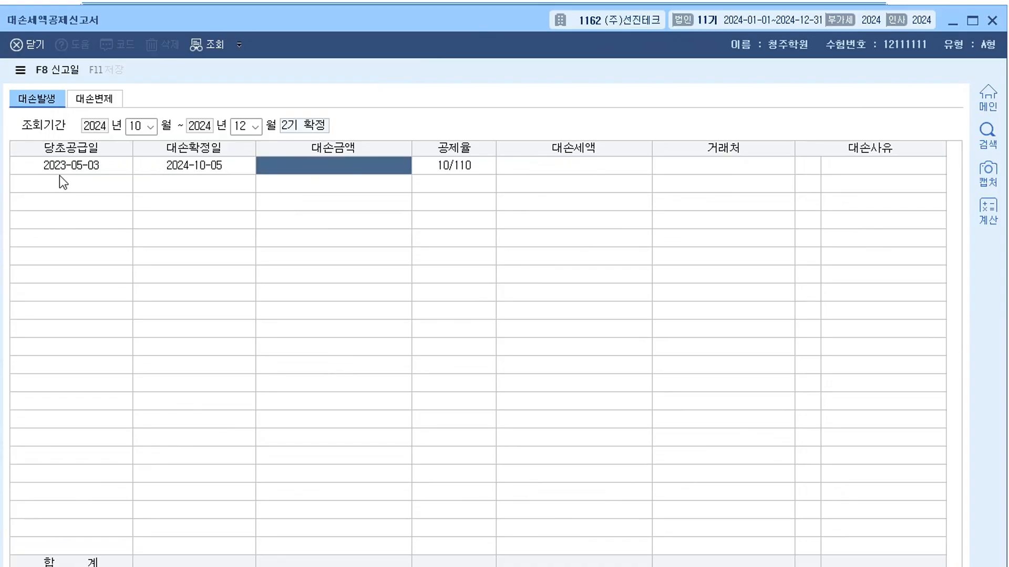
# Step: Enter 11,000,000 as the first row's bad debt amount (대손금액), accepting its credit rate and tax amount
pyautogui.write('11,000,000')
pyautogui.press('Return')
pyautogui.press('Return')
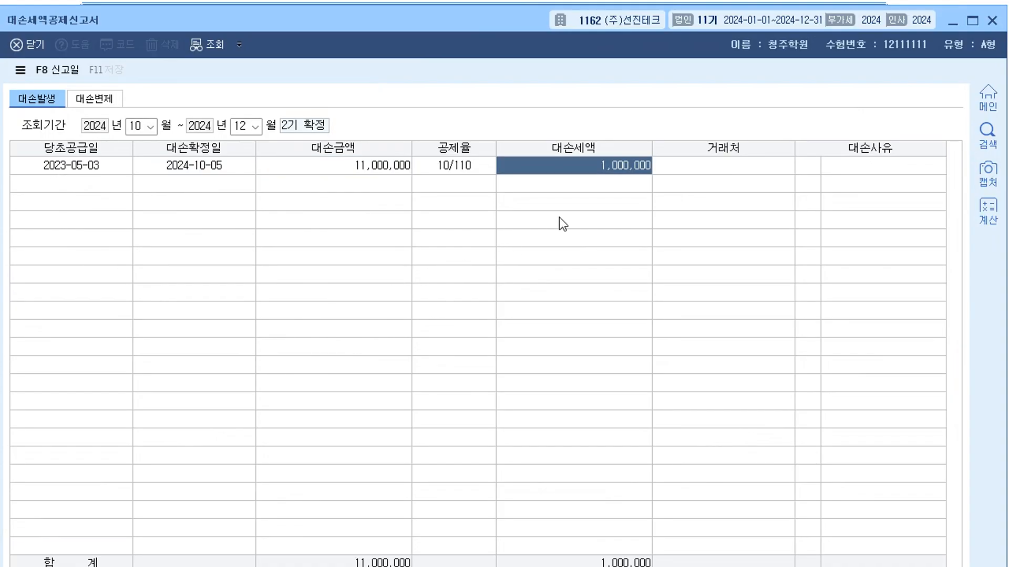
pyautogui.press('Return')
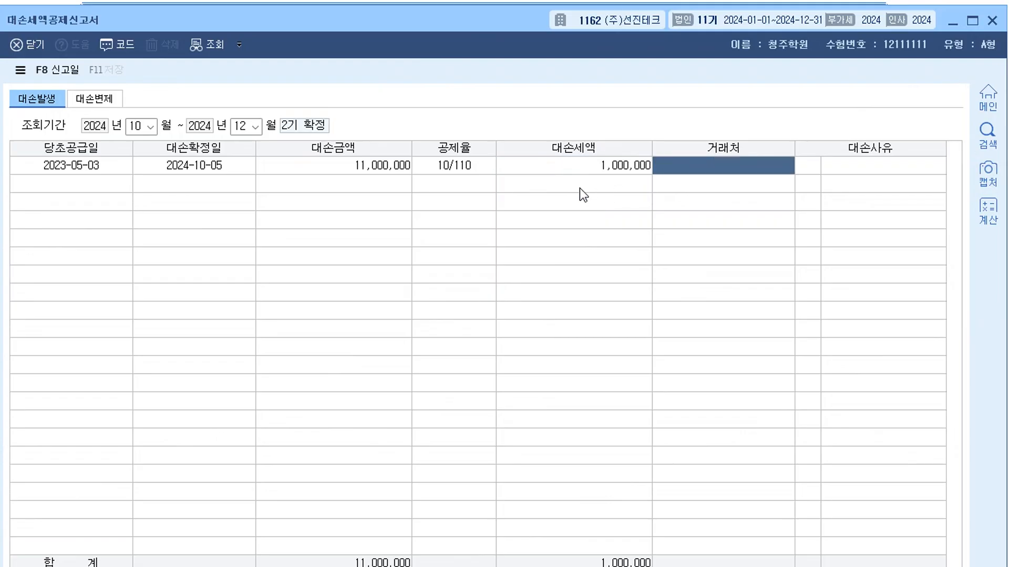
# Step: Assign (주)가경 as the first row's counterparty (거래처) and set the bad debt reason (대손사유) to 1 파산
pyautogui.press('F2')
pyautogui.write('RK')
pyautogui.press('BackSpace')
pyautogui.press('BackSpace')
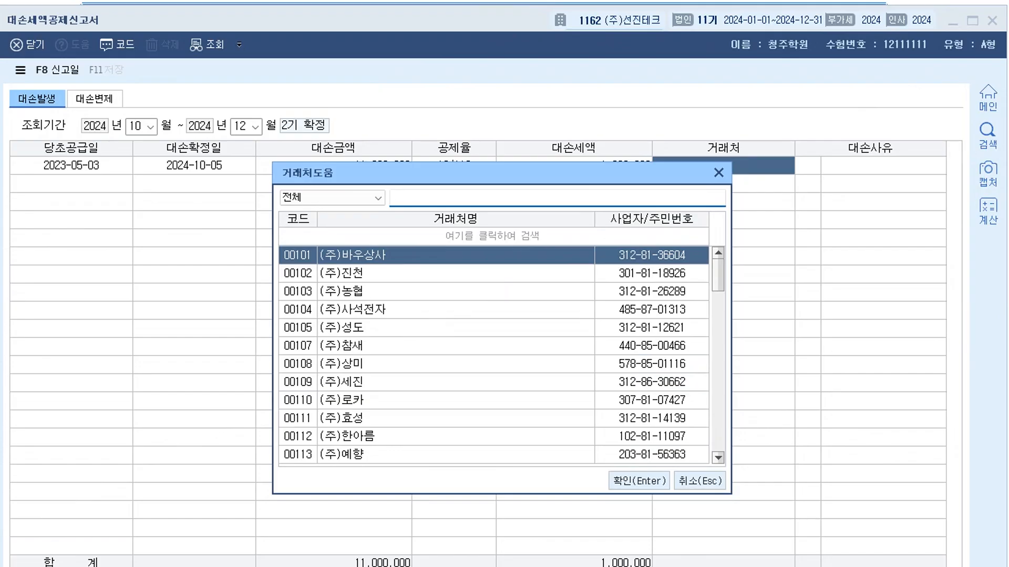
pyautogui.write('가여')
pyautogui.press('BackSpace')
pyautogui.press('BackSpace')
pyautogui.write('개')
pyautogui.press('Down')
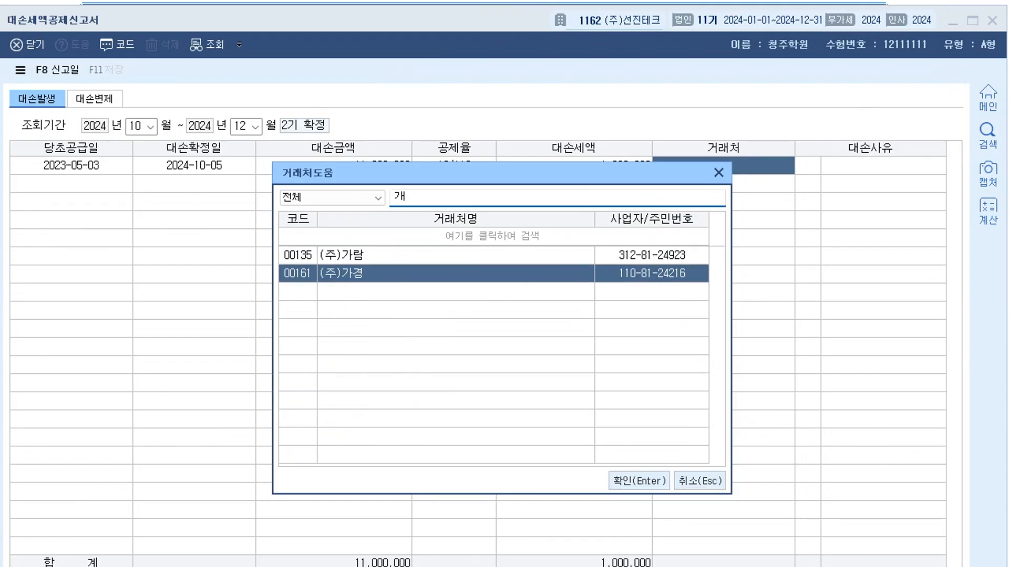
pyautogui.press('Return')
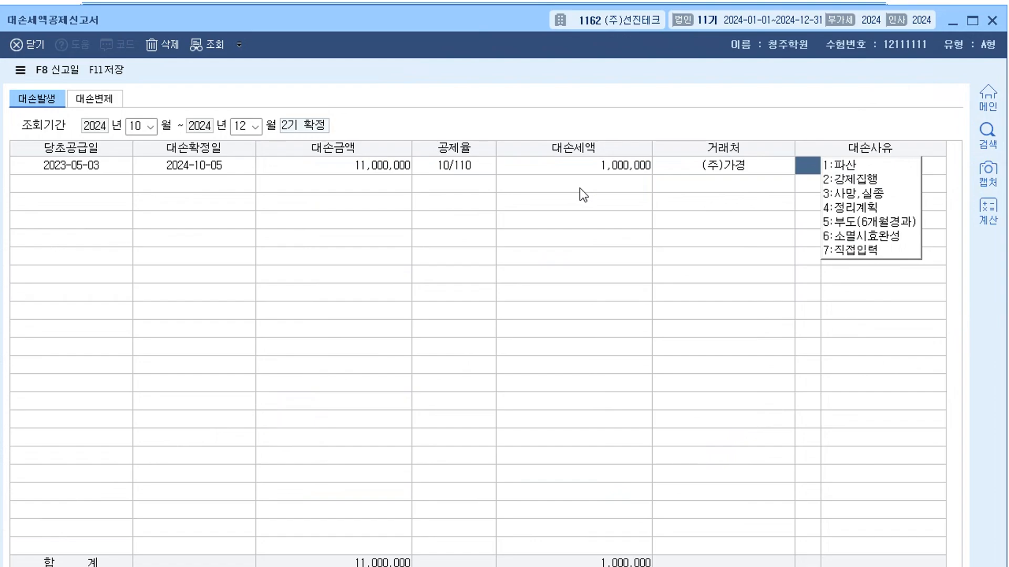
pyautogui.write('1')
pyautogui.press('Return')
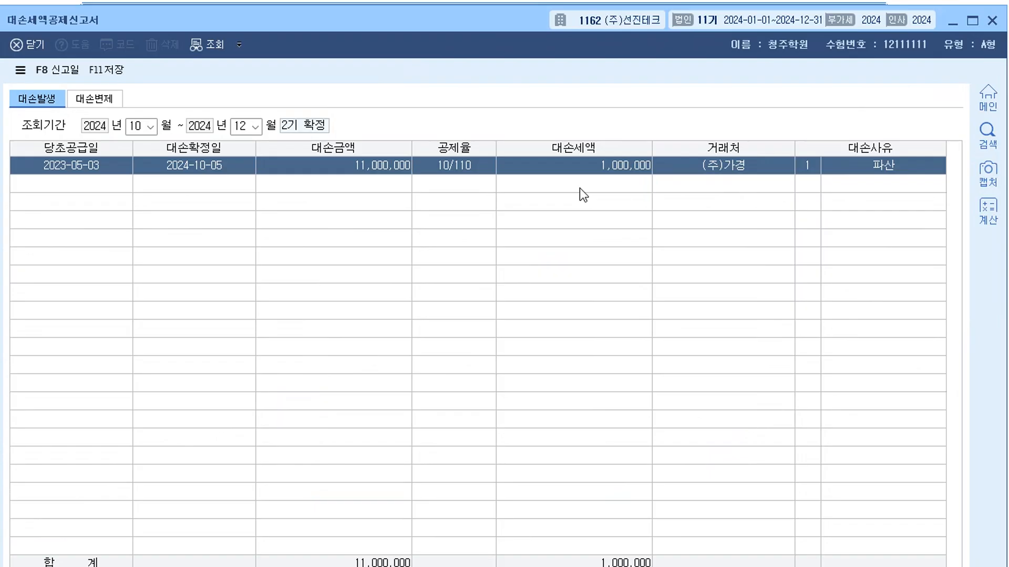
# Step: In the second bad debt row, enter 2021-10-10 as the original supply date (당초공급일) and 2024-10-24 as the confirmation date (대손확정일)
pyautogui.click(58, 187)
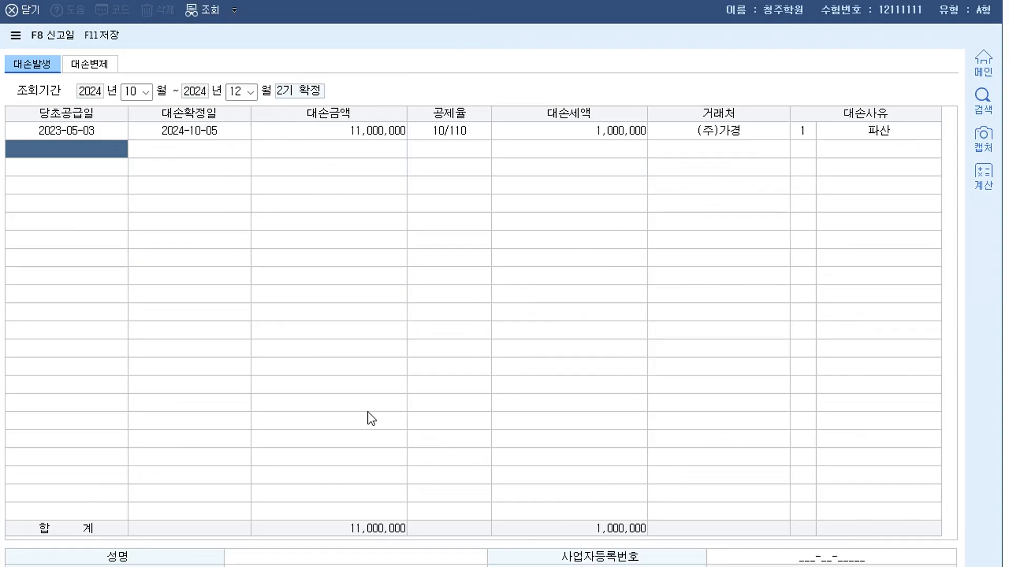
pyautogui.write('2021-')
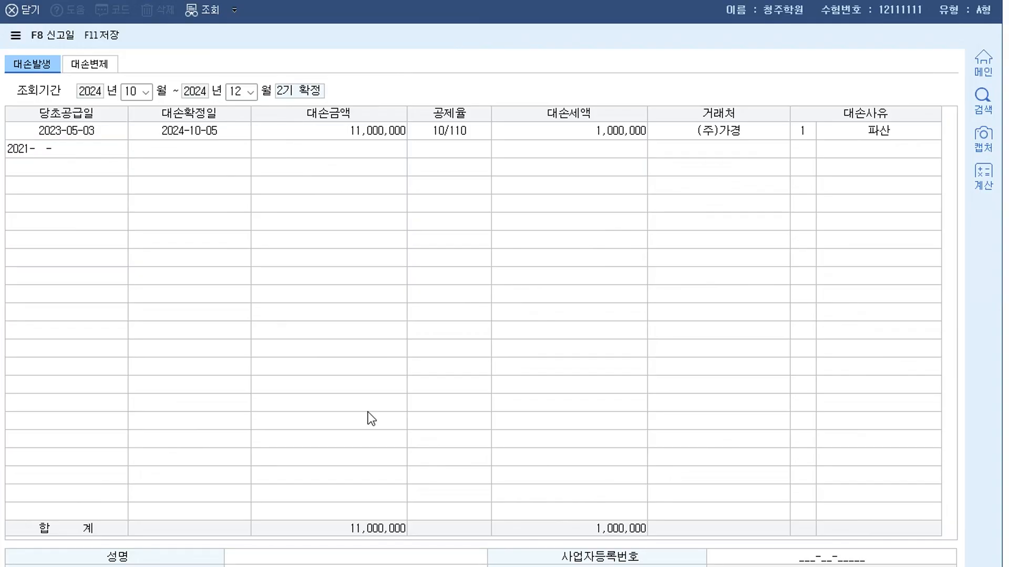
pyautogui.write('10-10')
pyautogui.press('Return')
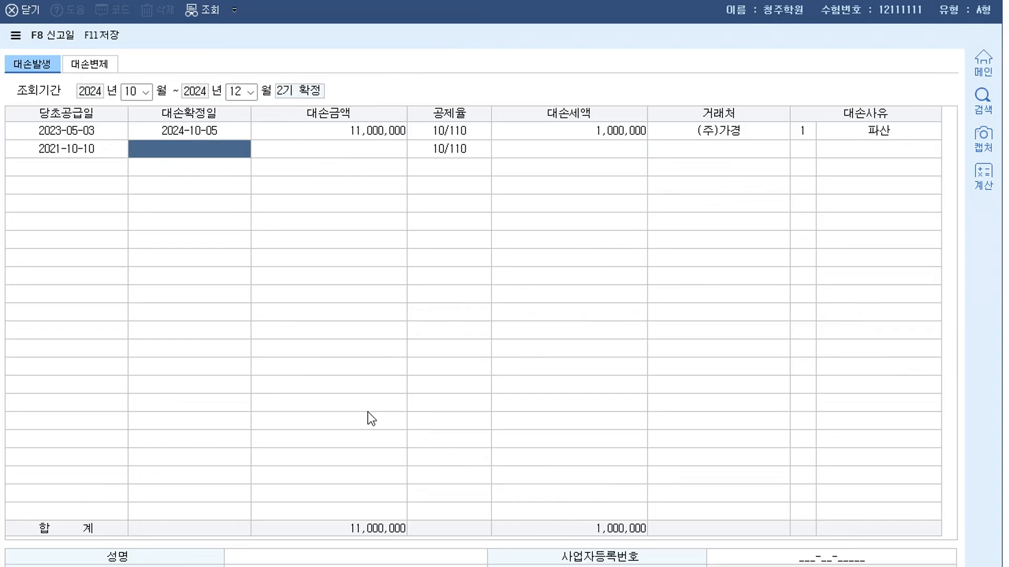
pyautogui.write('2024-  -')
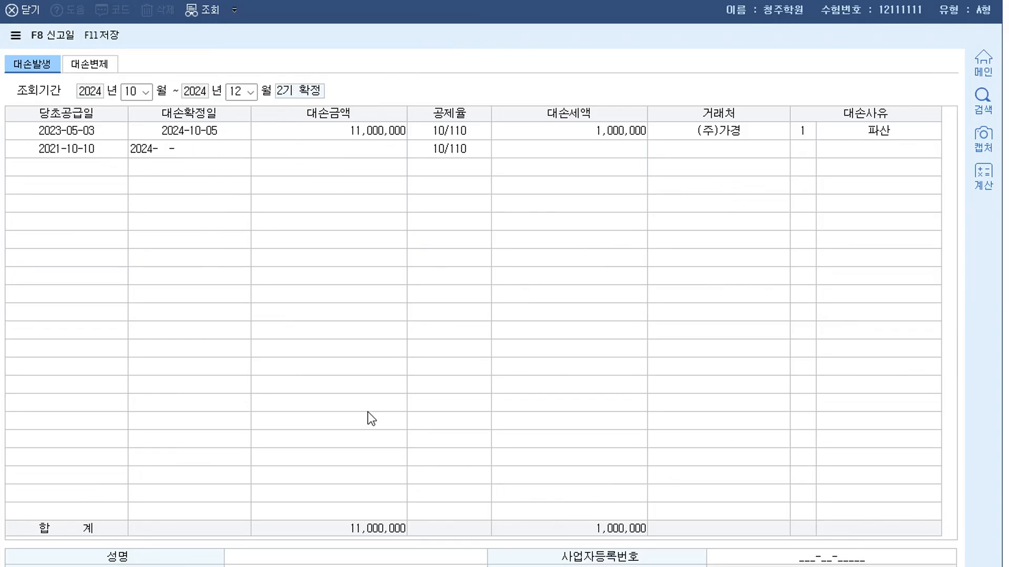
pyautogui.write('40')
pyautogui.press('BackSpace')
pyautogui.press('BackSpace')
pyautogui.write('1024')
pyautogui.press('Return')
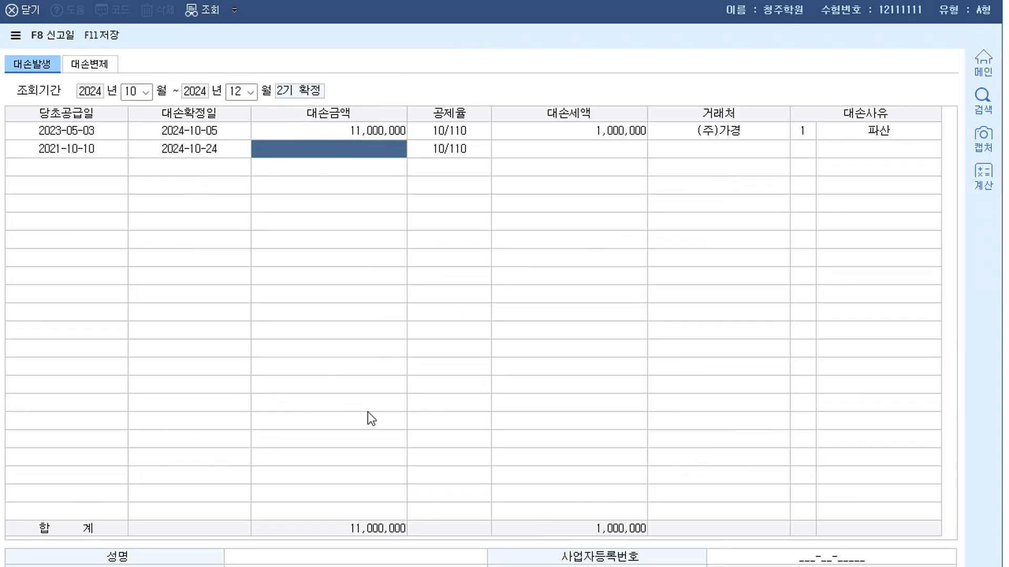
# Step: Enter 22,000,000 as the second row's bad debt amount (대손금액), accepting its tax amount
pyautogui.write('22000000')
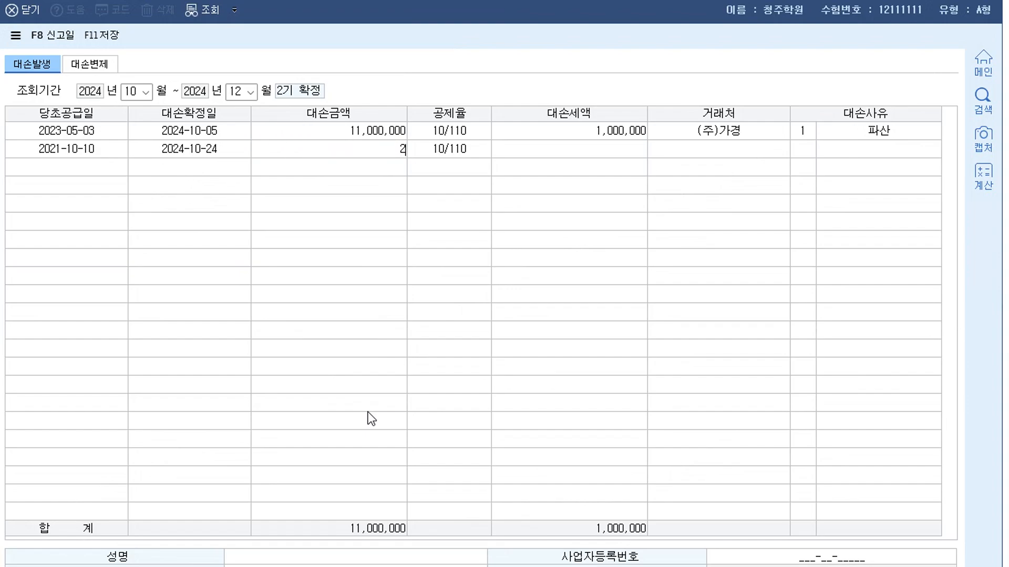
pyautogui.press('Return')
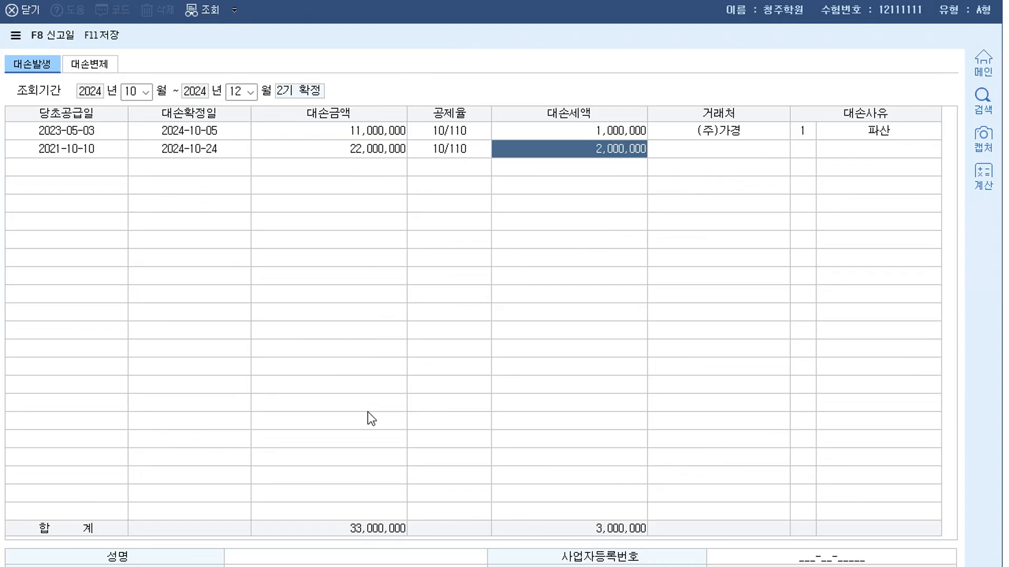
pyautogui.press('Return')
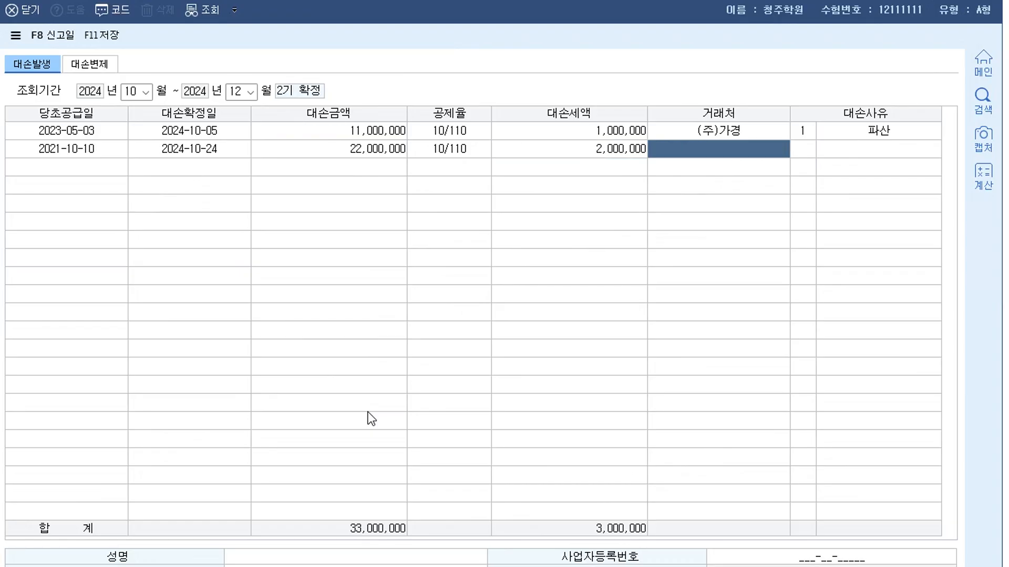
# Step: Assign (주)용암 as the second row's counterparty and set the reason to 6 소멸시효완성, completing the row
pyautogui.press('F2')
pyautogui.write('용암')
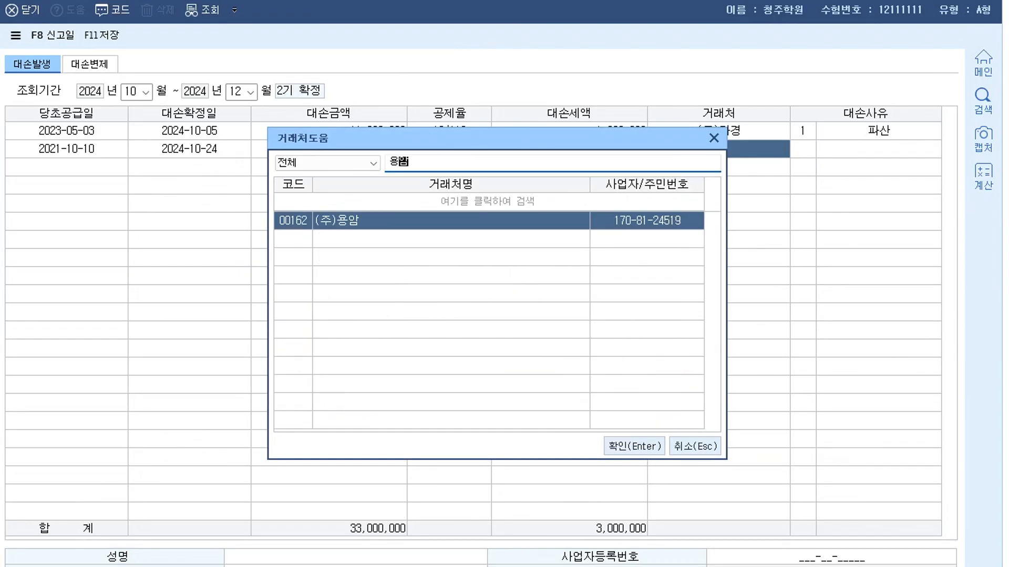
pyautogui.press('Return')
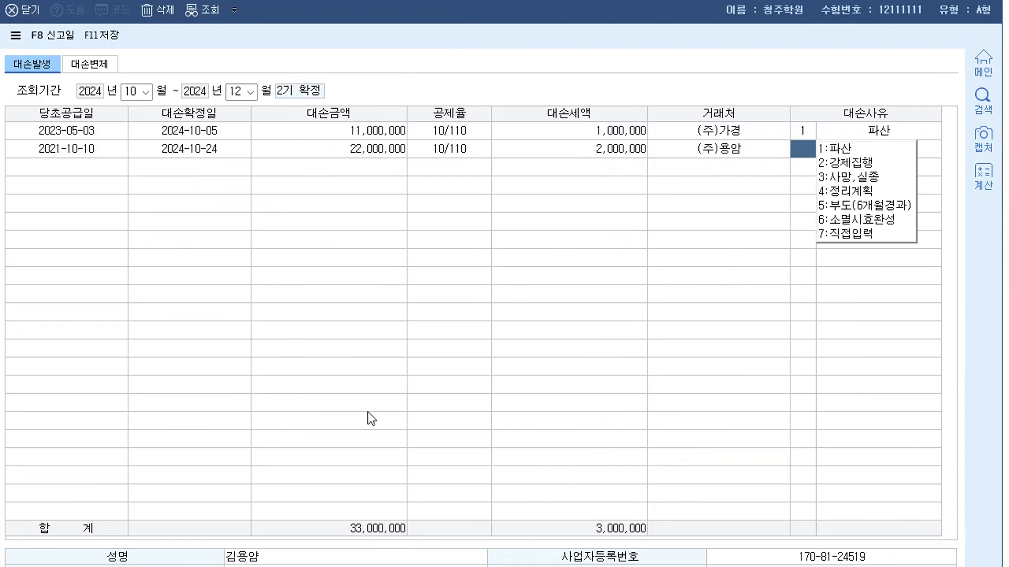
pyautogui.write('6')
pyautogui.press('Return')
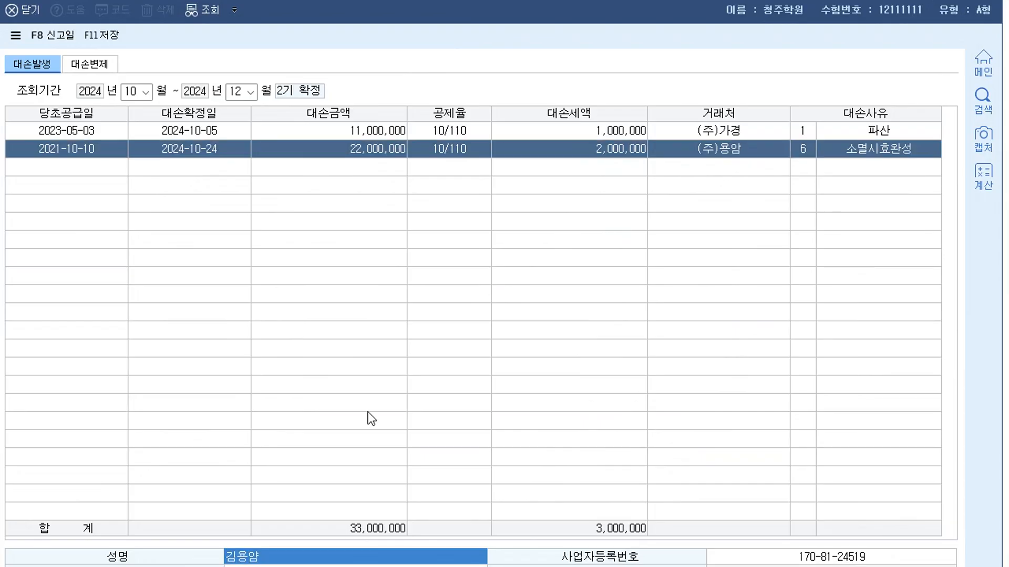
pyautogui.press('Return')
pyautogui.press('Return')
pyautogui.press('Return')
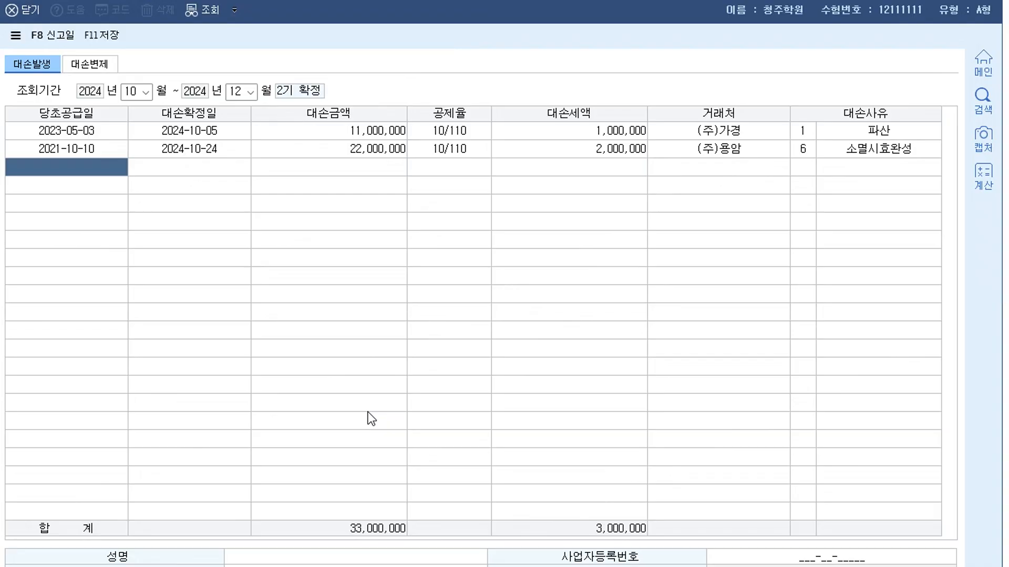
# Step: Switch to the exam document and insert a page break before question [2] so it starts on a new page
pyautogui.hotkey('alt', 'Tab')
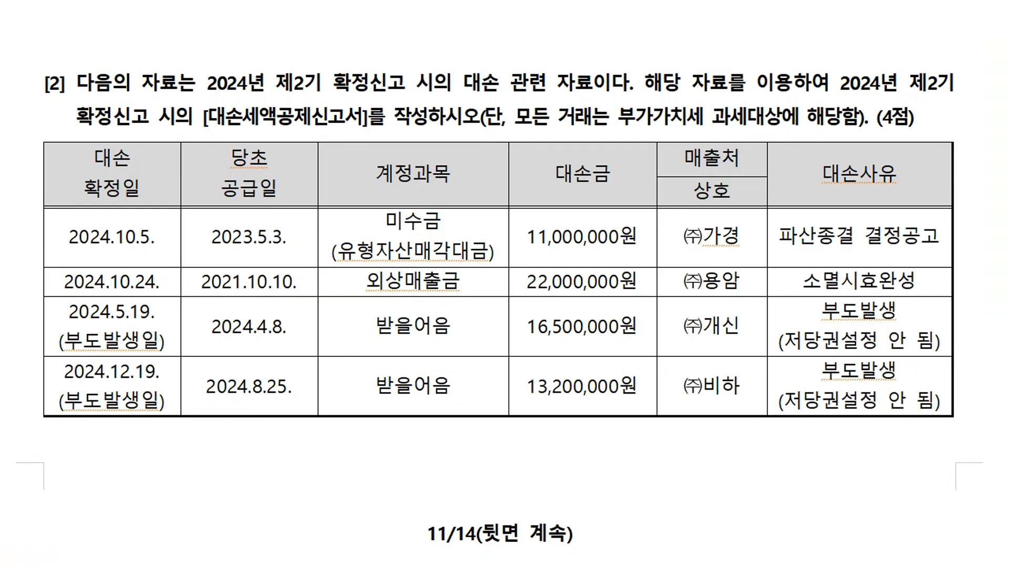
pyautogui.click(288, 327)
pyautogui.click(112, 440)
pyautogui.scroll(-4, 112, 440)
pyautogui.scroll(8, 100, 368)
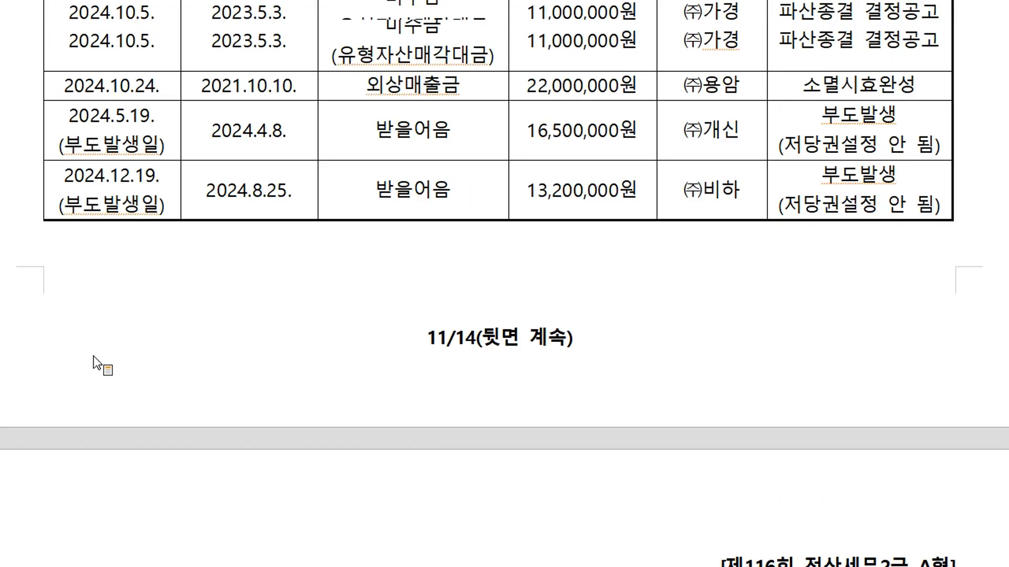
pyautogui.click(104, 371)
pyautogui.hotkey('ctrl', 'Return')
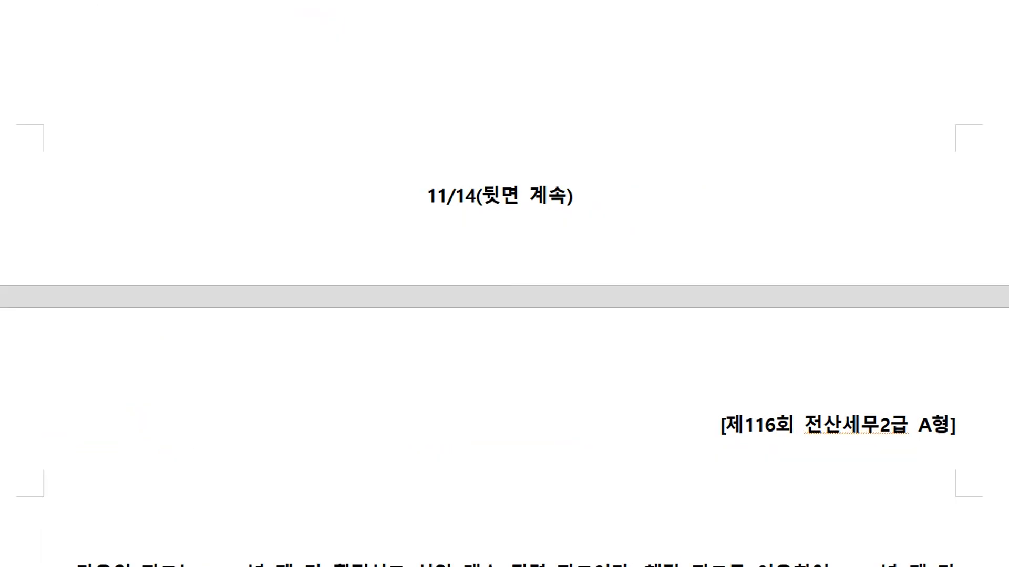
pyautogui.scroll(-5, 111, 386)
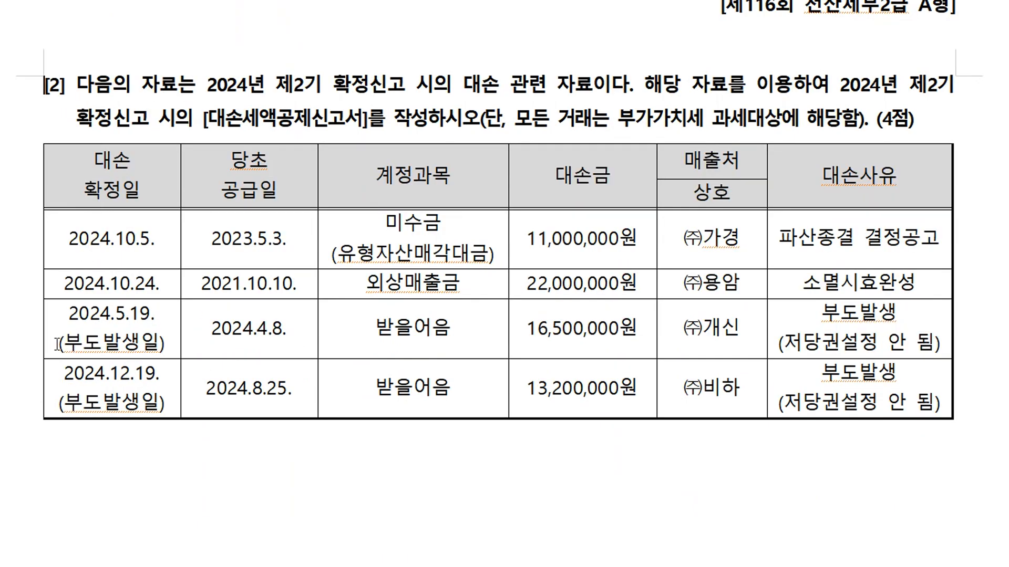
# Step: Place the text cursor on the empty line below question [2]'s bad debt table
pyautogui.scroll(-3, 100, 204)
pyautogui.click(123, 325)
pyautogui.scroll(3, 207, 425)
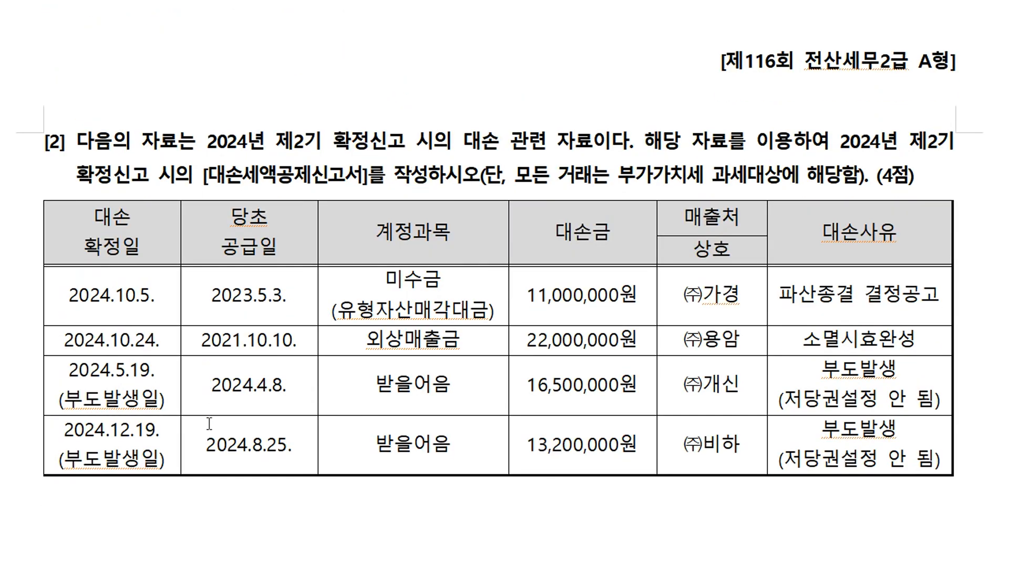
pyautogui.click(163, 455)
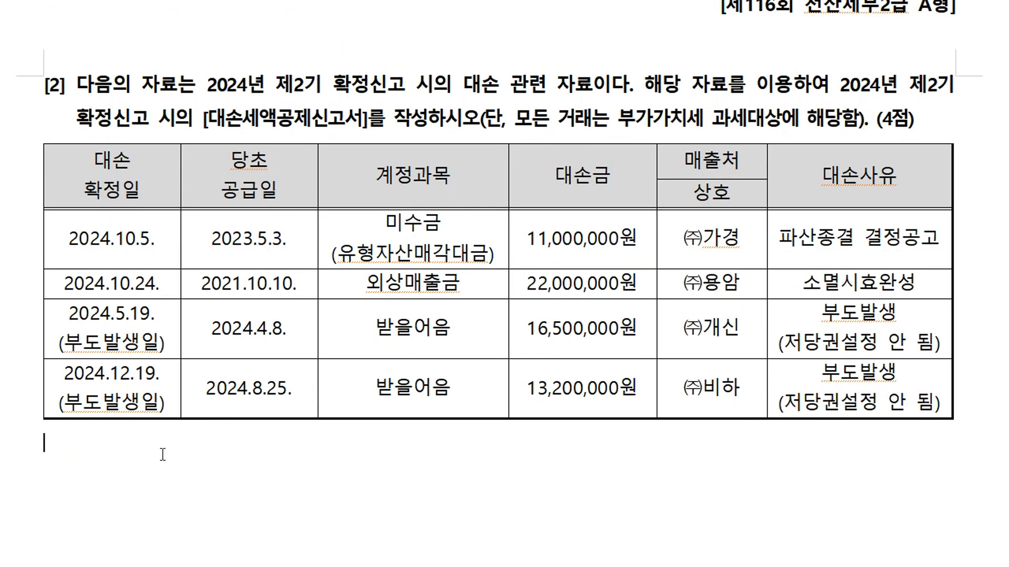
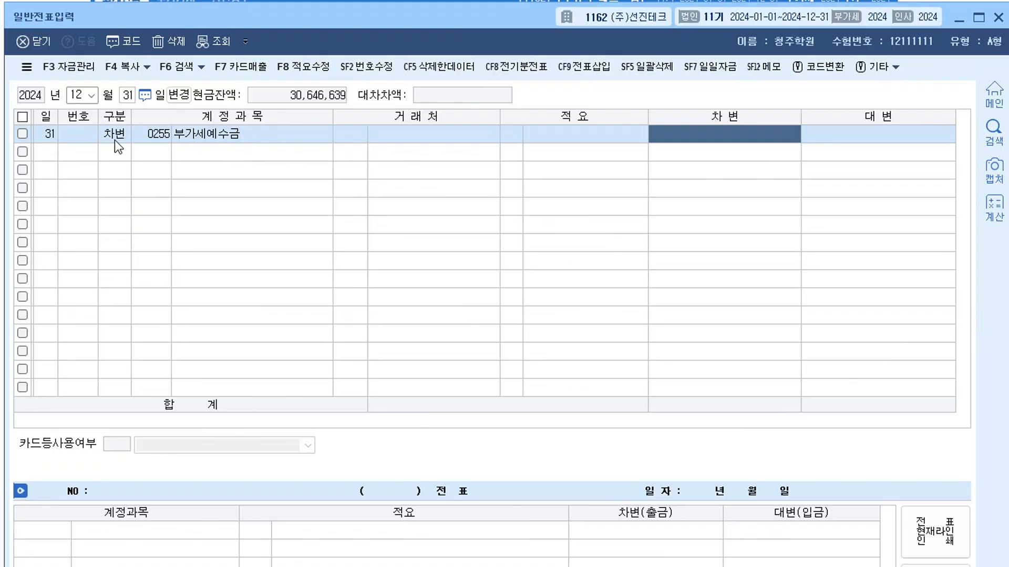
# Step: Enter a debit of 12,500,000 for 부가세예수금 (0255) in the December 31 general voucher
pyautogui.write('12,500')
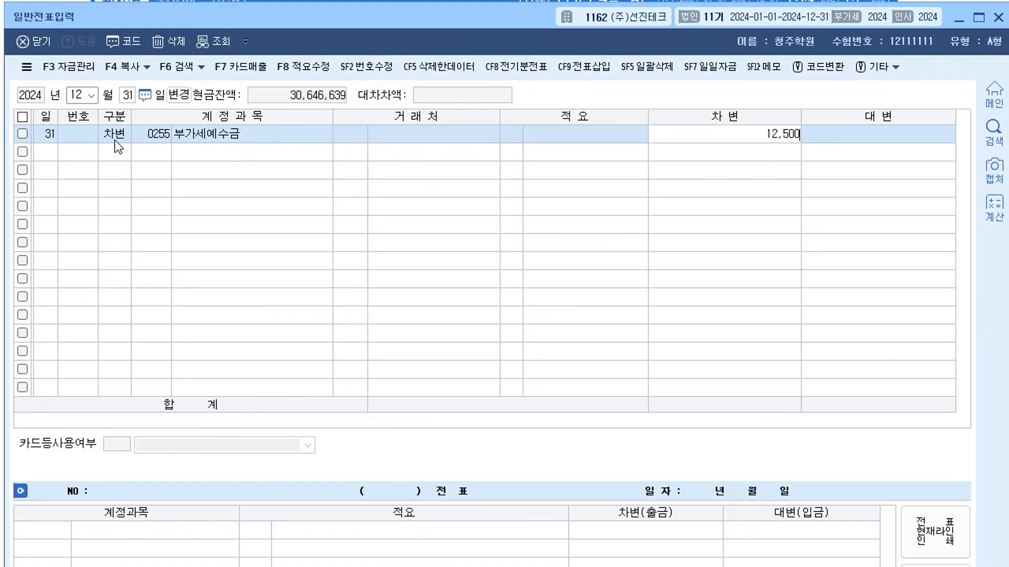
pyautogui.write(',000')
pyautogui.press('Return')
# Step: Add a second debit line to the December 31 voucher using the selling and administrative account 세금과공과 (0817)
pyautogui.write('세')
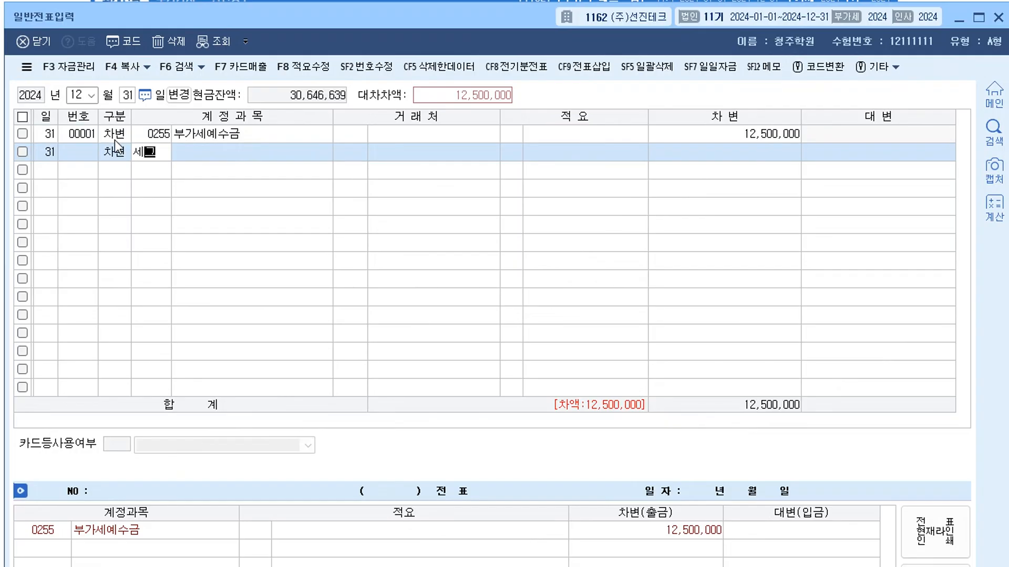
pyautogui.write('금')
pyautogui.press('Return')
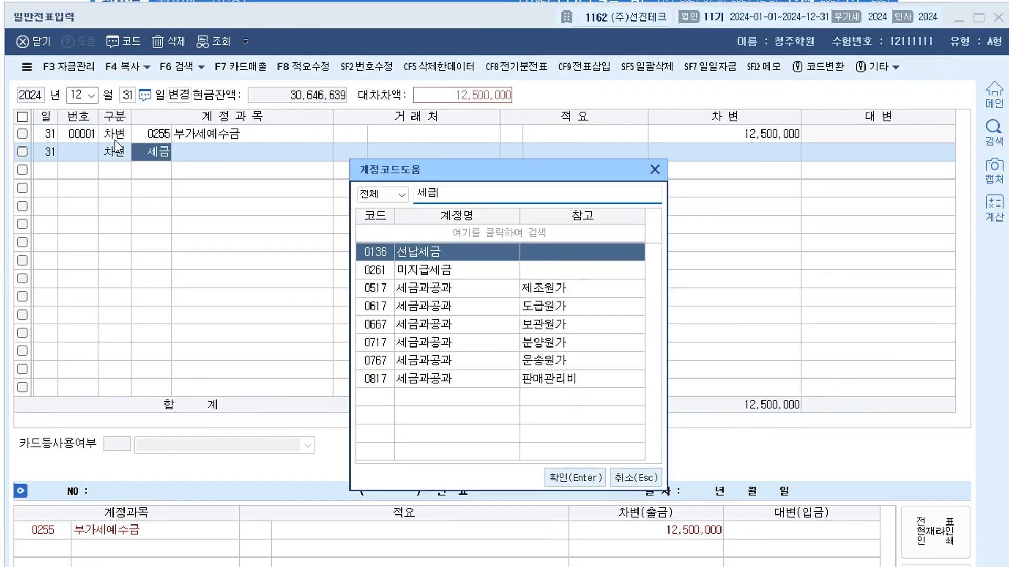
pyautogui.press('pagedown')
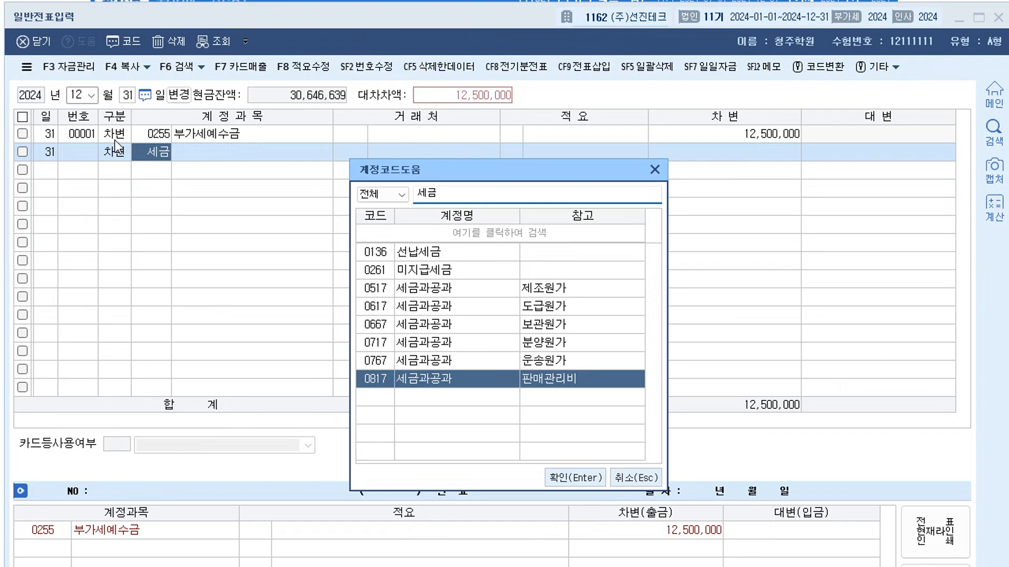
pyautogui.press('Up')
pyautogui.press('Up')
pyautogui.press('Up')
pyautogui.press('Up')
pyautogui.press('Up')
pyautogui.press('Up')
pyautogui.press('Up')
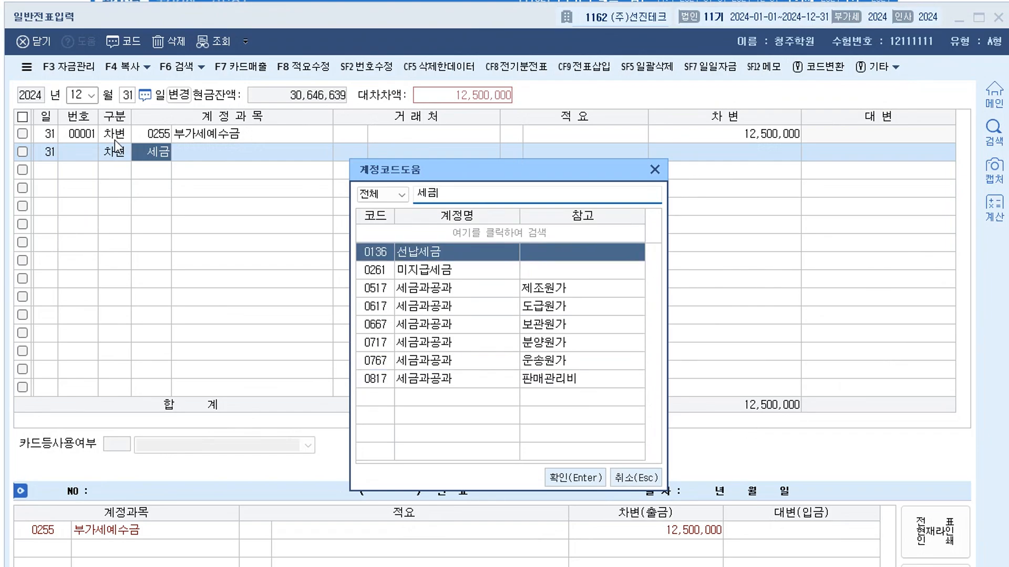
pyautogui.press('pagedown')
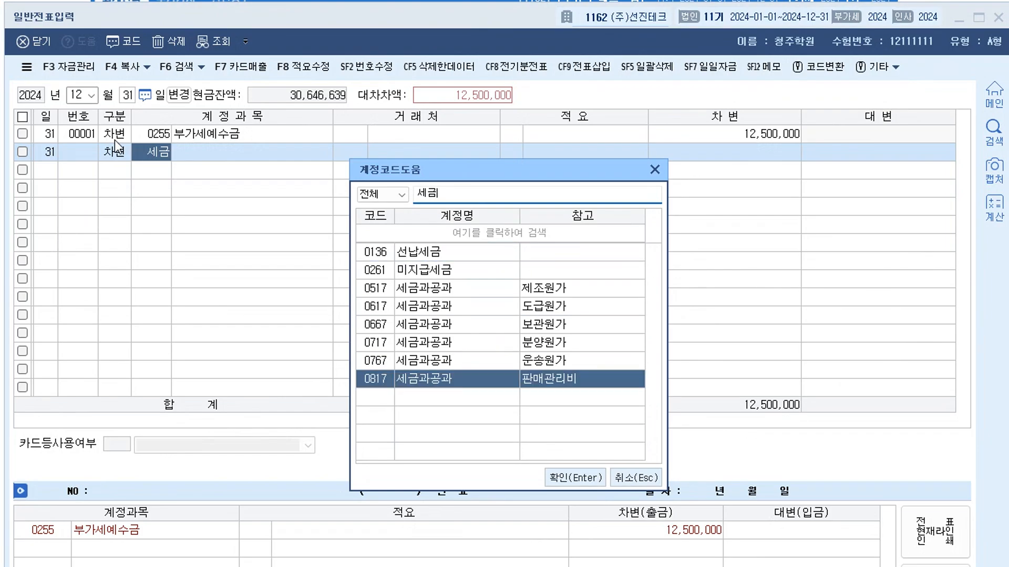
pyautogui.press('Return')
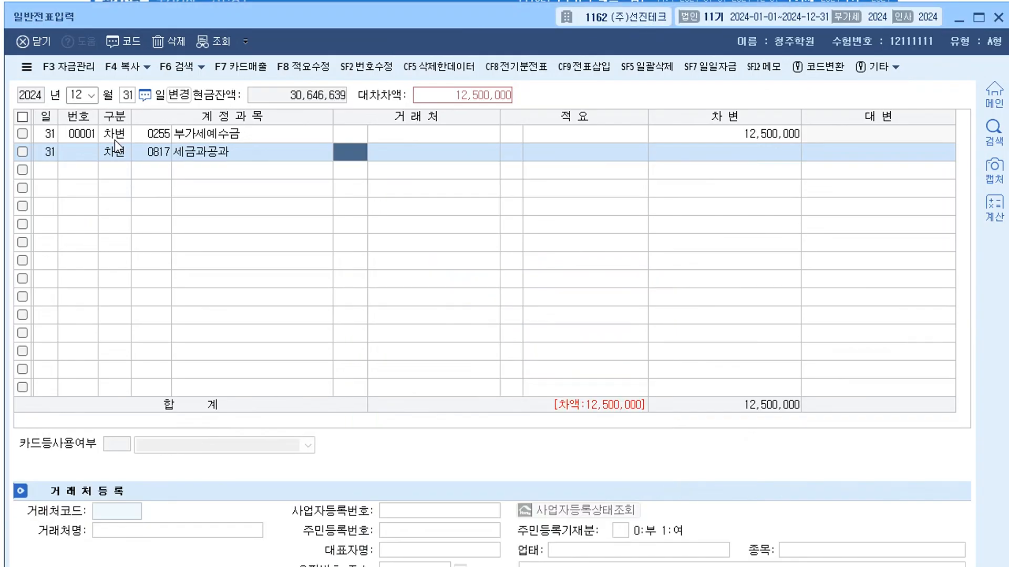
# Step: Set the debit amount of the 세금과공과 line to 240,000, leaving its counterparty and description blank
pyautogui.press('Return')
pyautogui.press('Return')
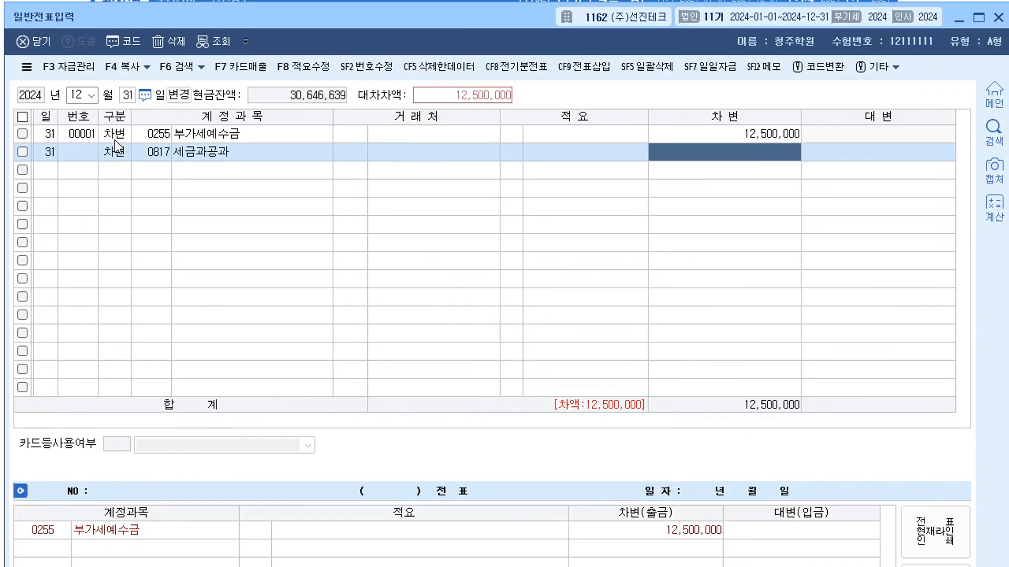
pyautogui.write('2400000')
pyautogui.press('Return')
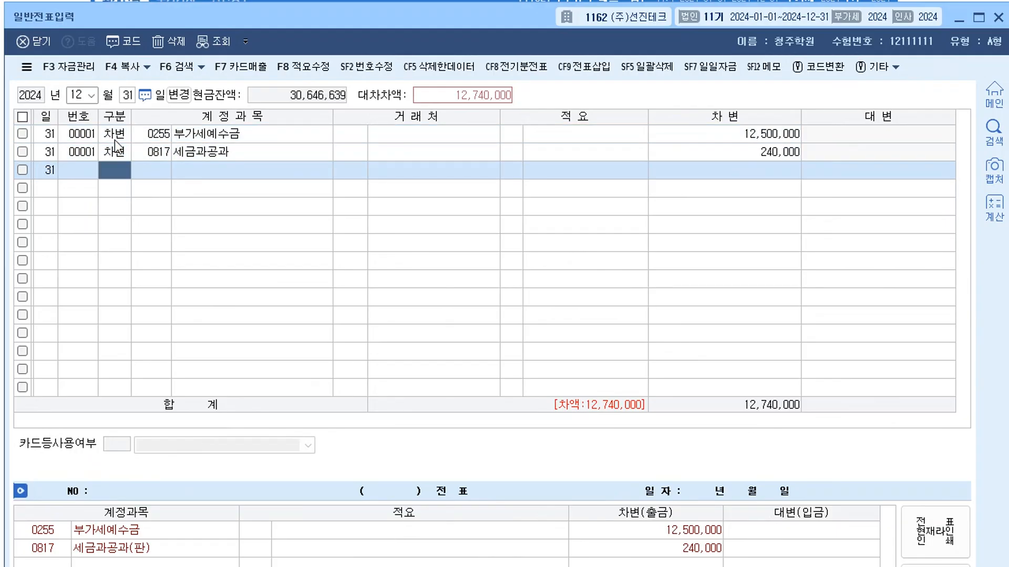
# Step: Add a credit line of 9,500,000 for 부가세대급금 (0135) to the December 31 VAT settlement voucher
pyautogui.write('4')
pyautogui.press('Return')
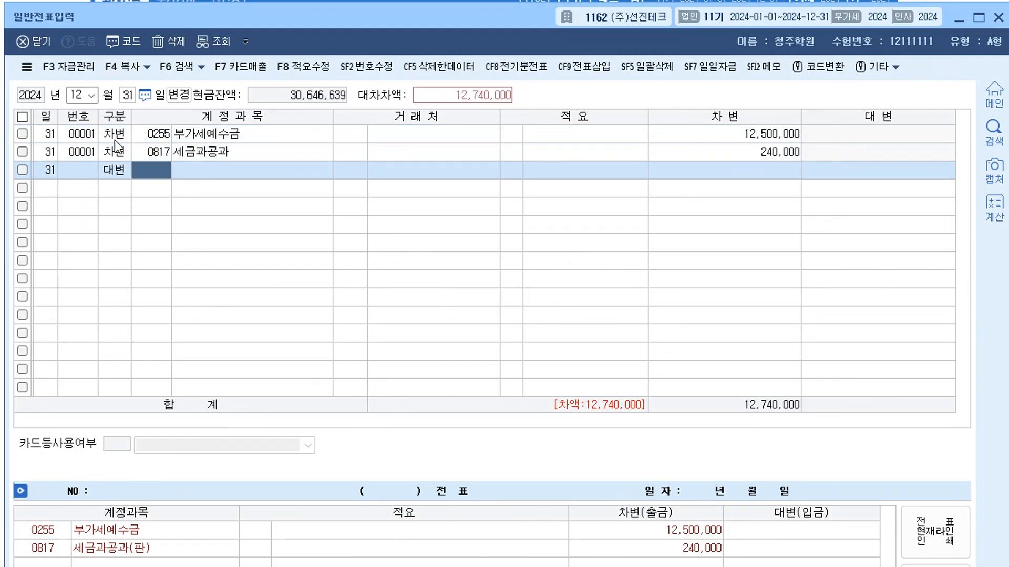
pyautogui.write('부가')
pyautogui.press('Return')
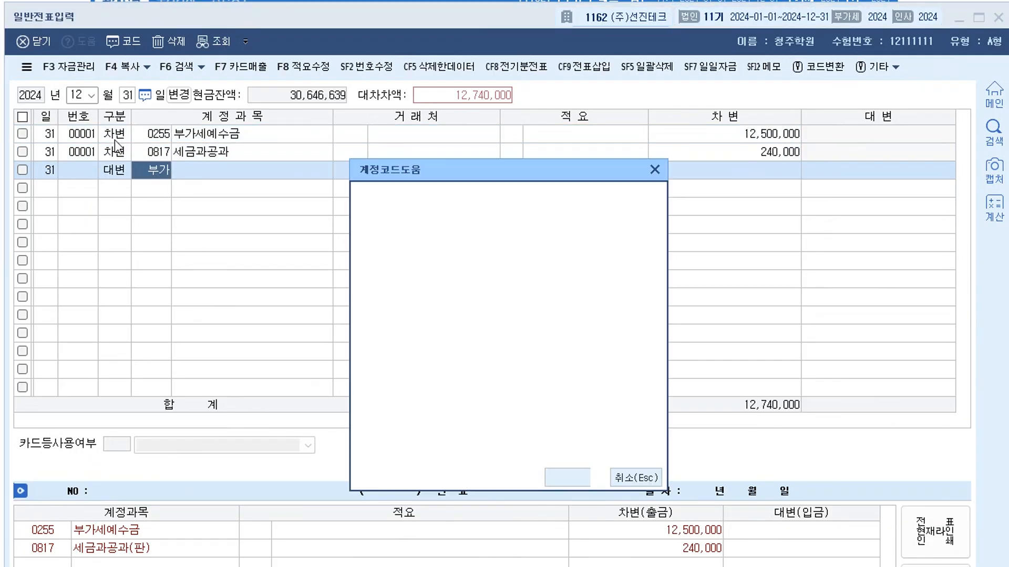
pyautogui.press('Return')
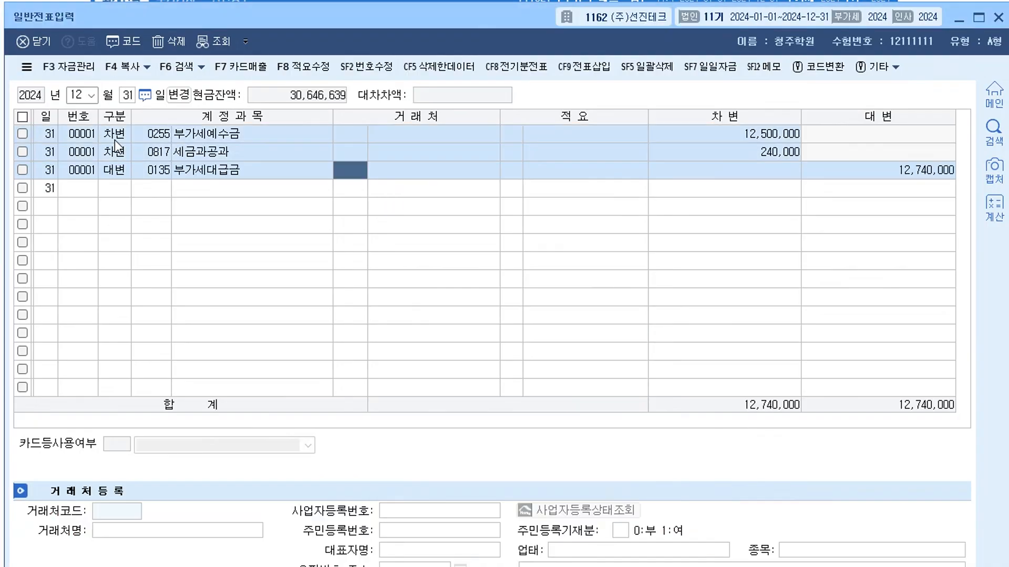
pyautogui.press('Return')
pyautogui.press('Return')
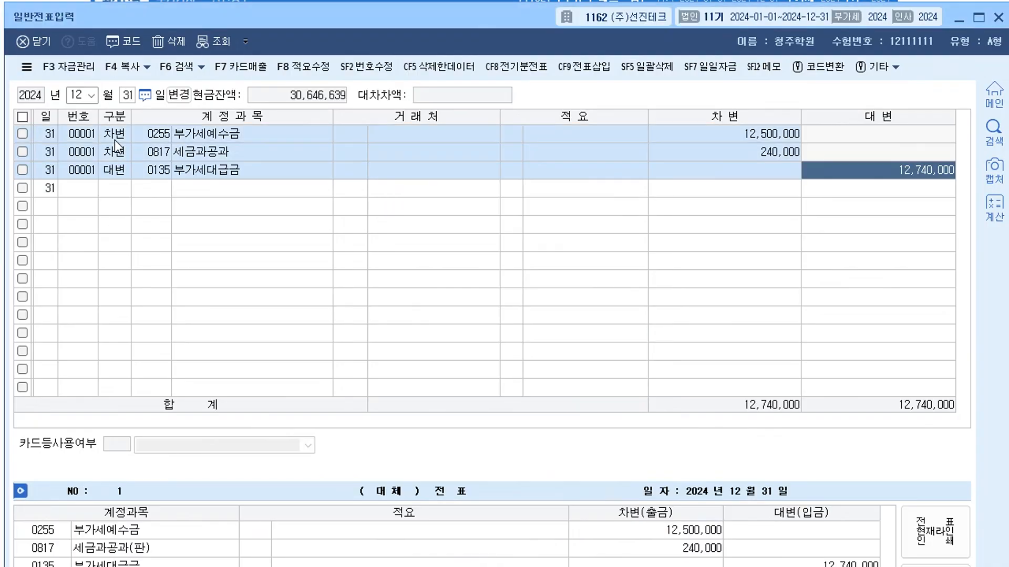
pyautogui.write('9500000')
pyautogui.press('Return')
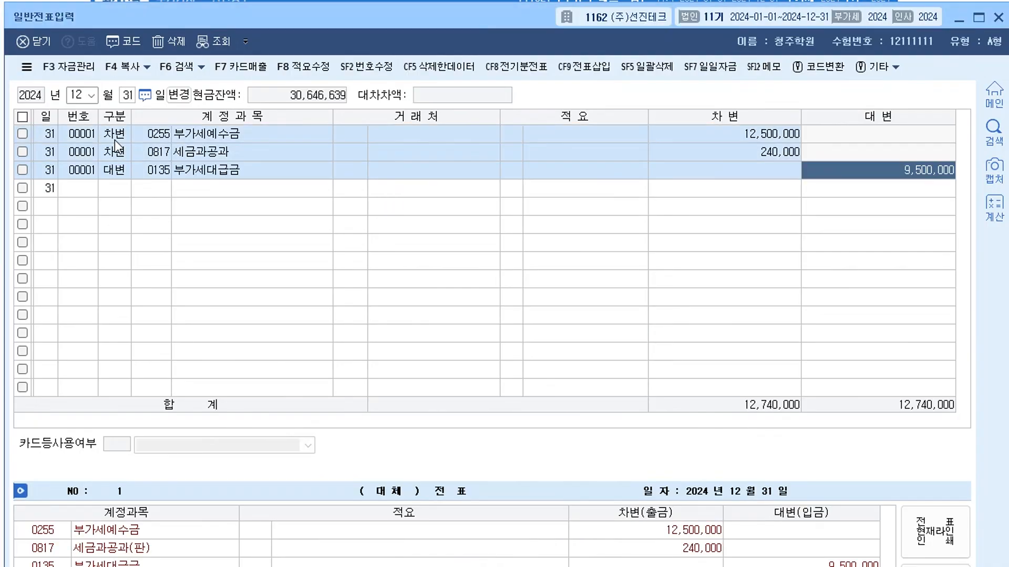
# Step: Add a credit line of 10,000 for 잡이익 (0930) to the VAT settlement voucher
pyautogui.write('4')
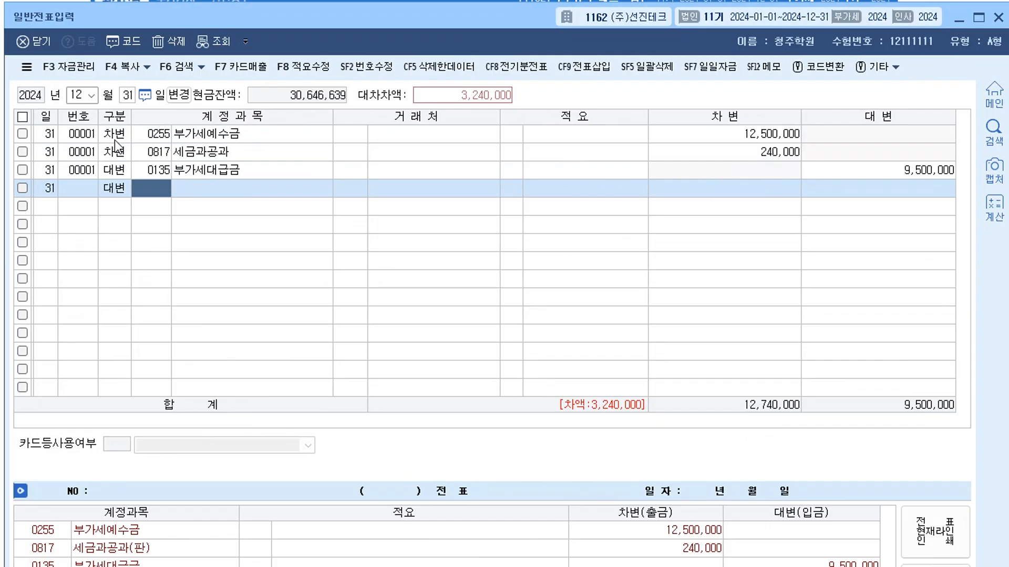
pyautogui.write('잡이')
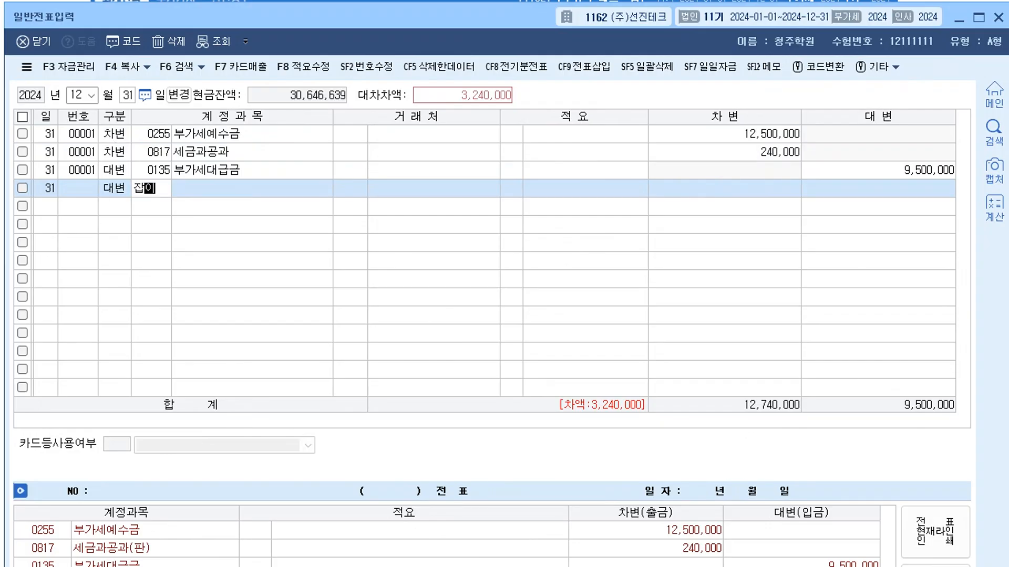
pyautogui.press('Return')
pyautogui.press('Return')
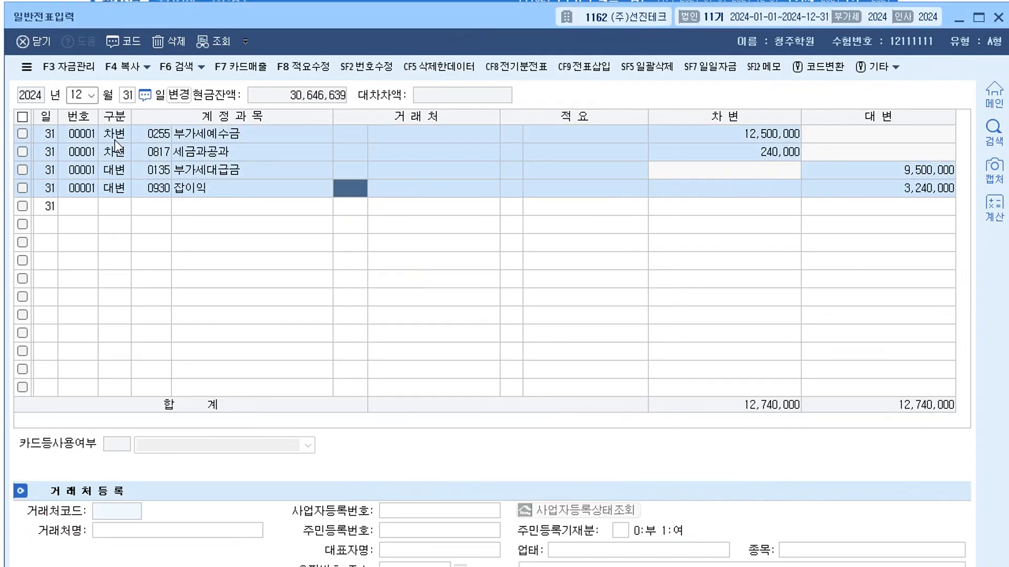
pyautogui.press('Return')
pyautogui.press('Return')
pyautogui.write('10000')
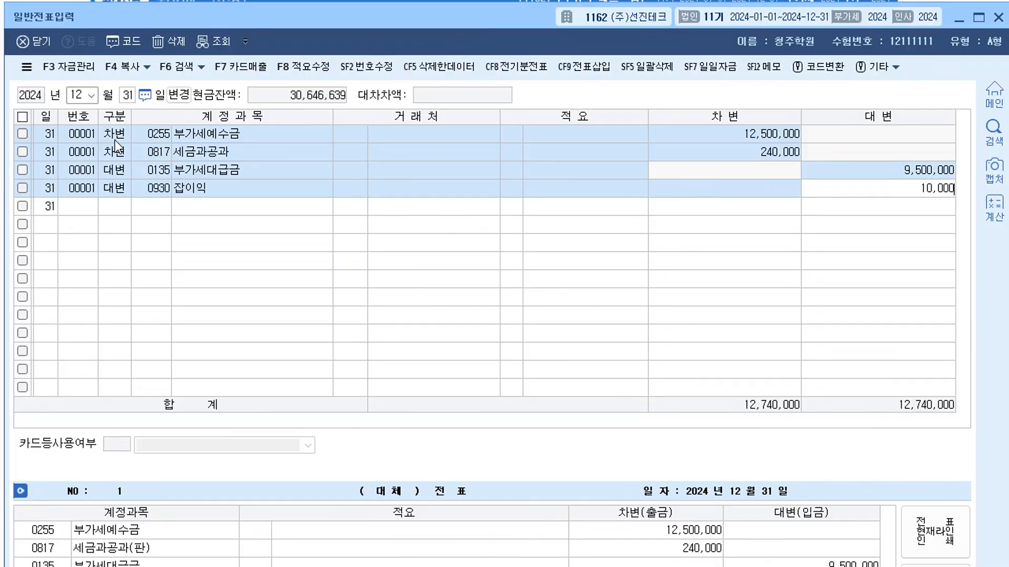
pyautogui.press('Return')
# Step: Balance the VAT settlement voucher with a credit line of 3,230,000 for 미지급세금 (0261)
pyautogui.write('4')
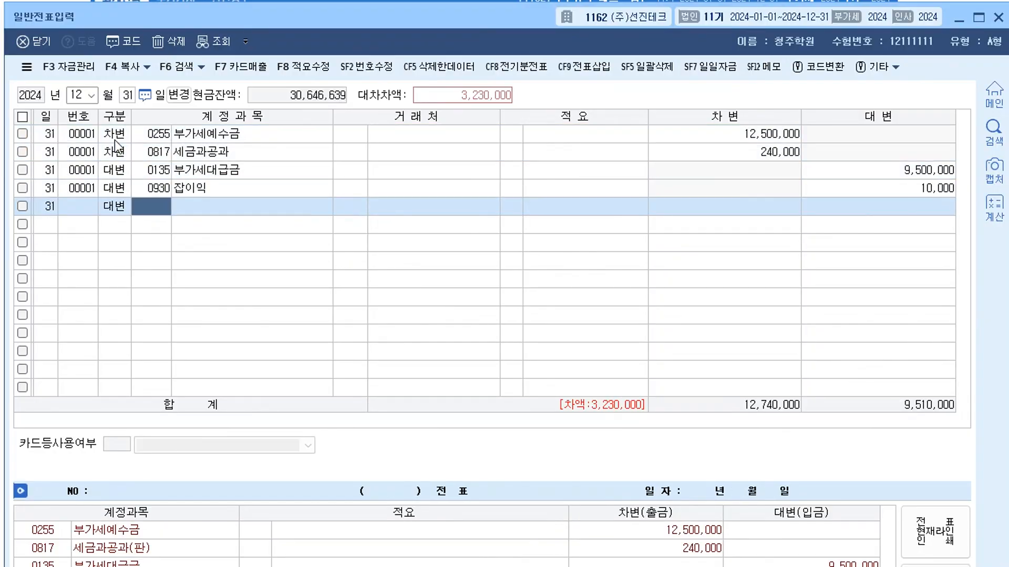
pyautogui.write('미지')
pyautogui.press('Return')
pyautogui.press('Down')
pyautogui.press('Return')
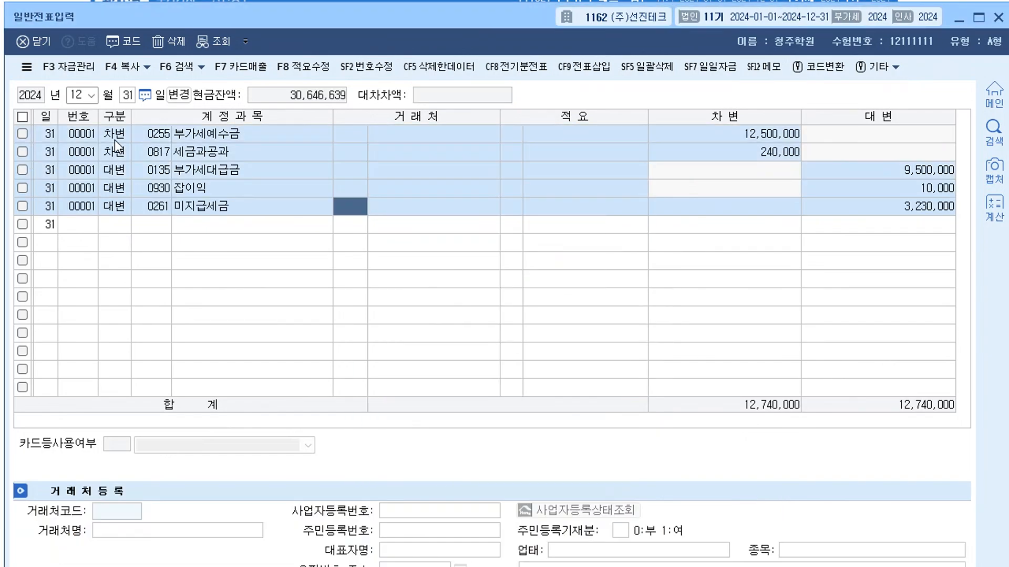
pyautogui.press('Return')
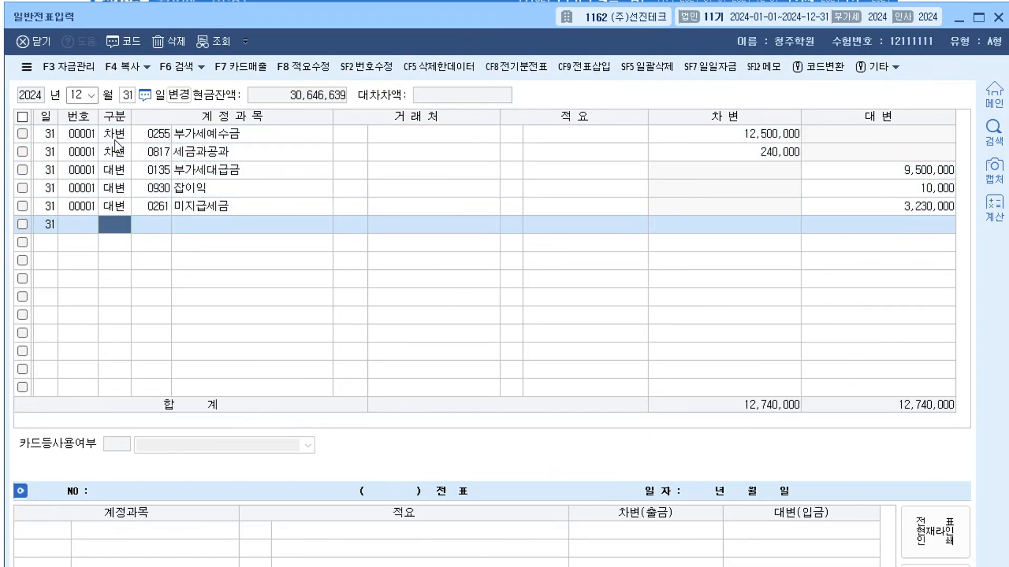
# Step: Start a second December 31 voucher with a debit of 1,200,000 for the non-current 매도가능증권 account (0178)
pyautogui.press('3')
pyautogui.press('Return')
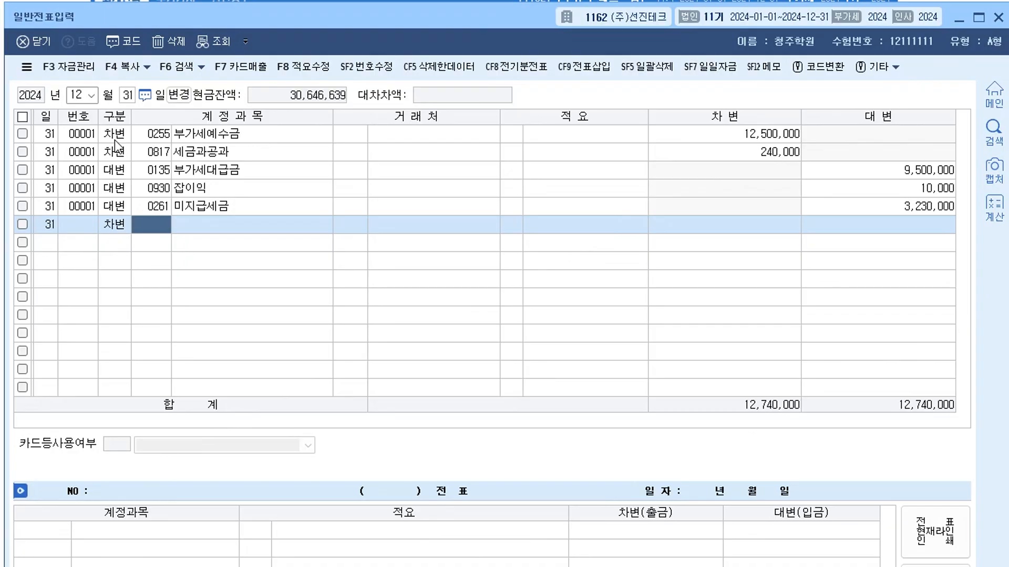
pyautogui.write('매도')
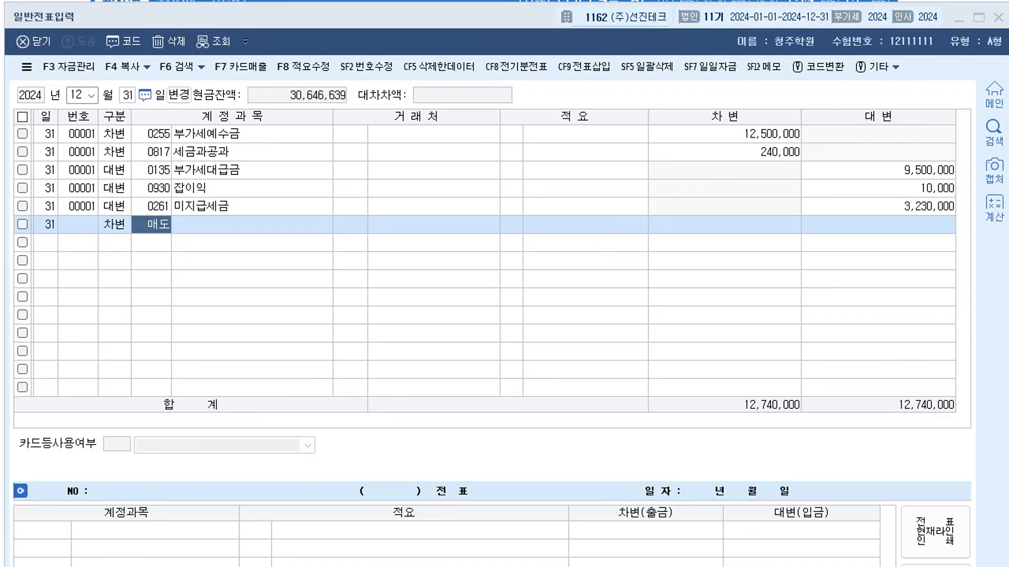
pyautogui.press('Return')
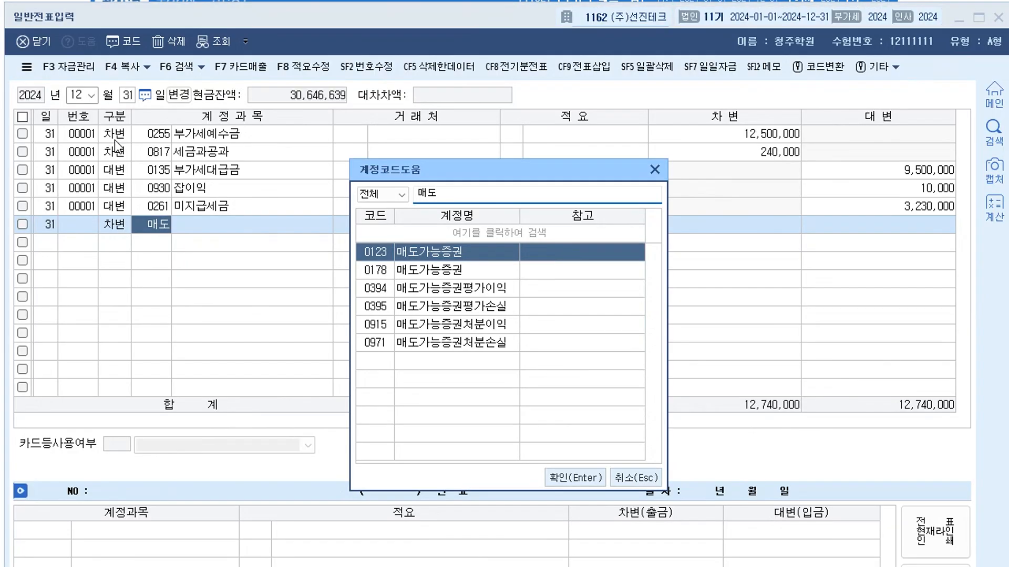
pyautogui.press('Down')
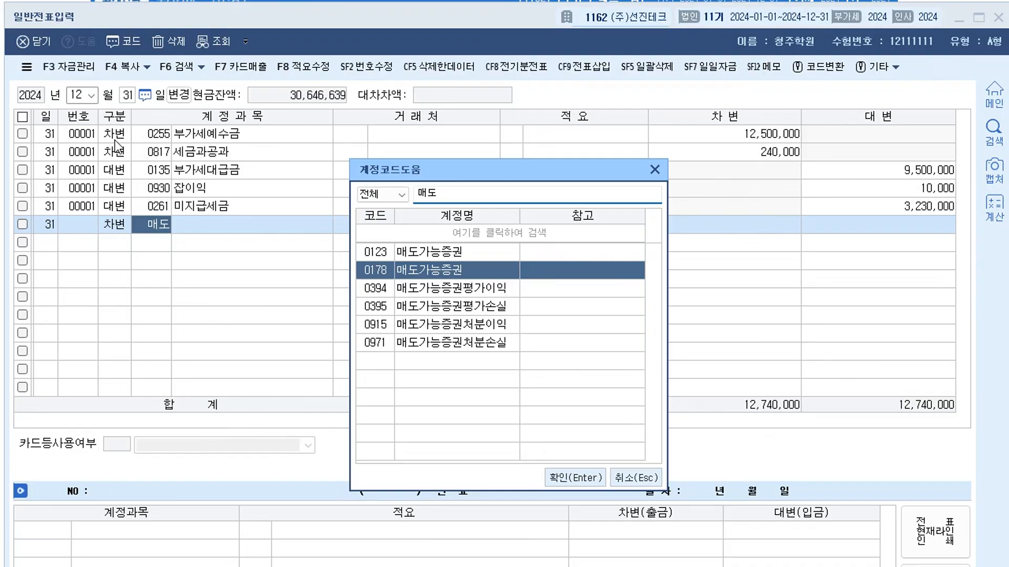
pyautogui.press('Return')
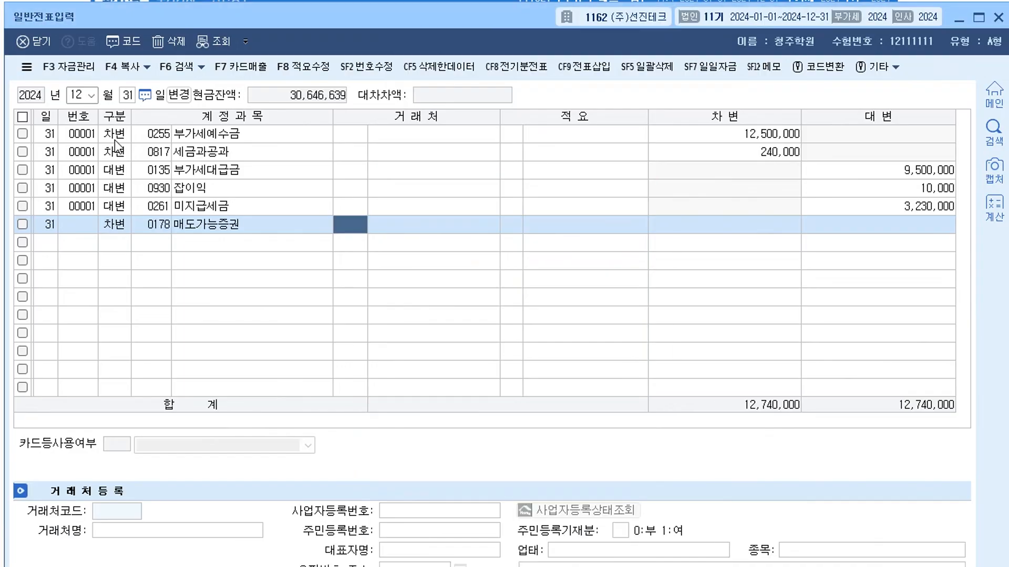
pyautogui.press('Return')
pyautogui.press('Return')
pyautogui.write('1200000')
pyautogui.press('Return')
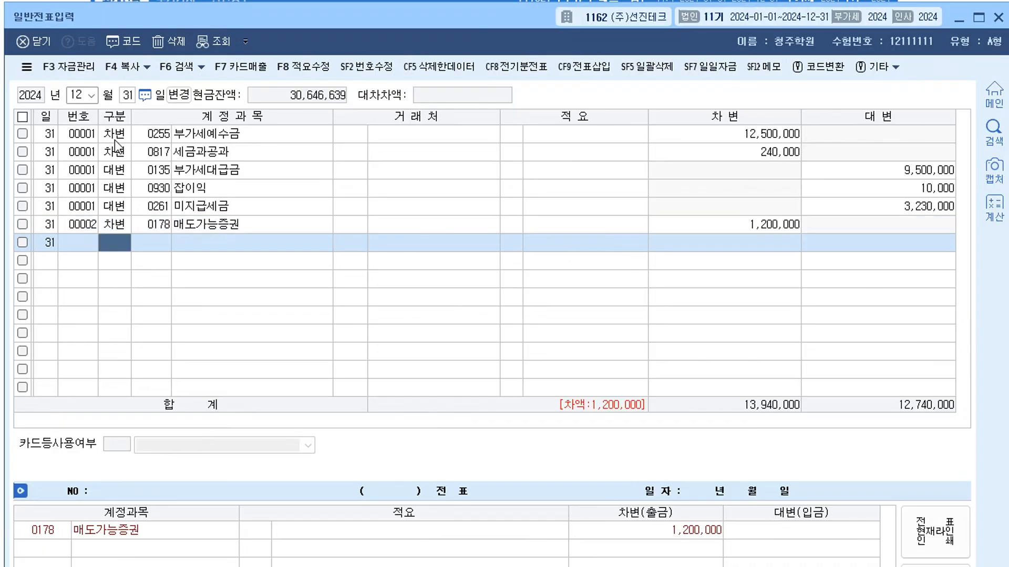
# Step: Add a credit line of 200,000 for 매도가능증권평가손실 (0395) to the second December 31 voucher
pyautogui.write('4')
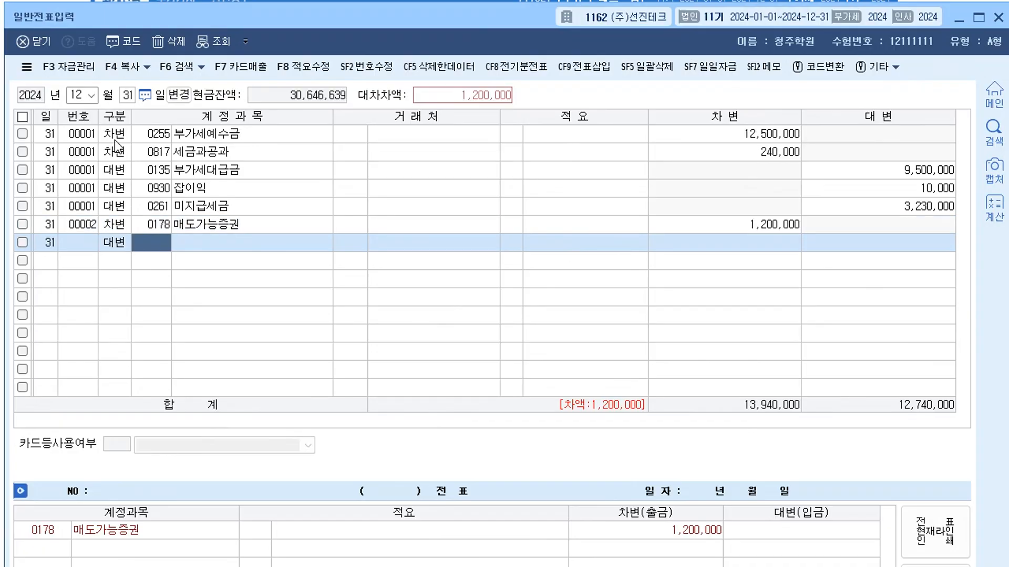
pyautogui.write('매도')
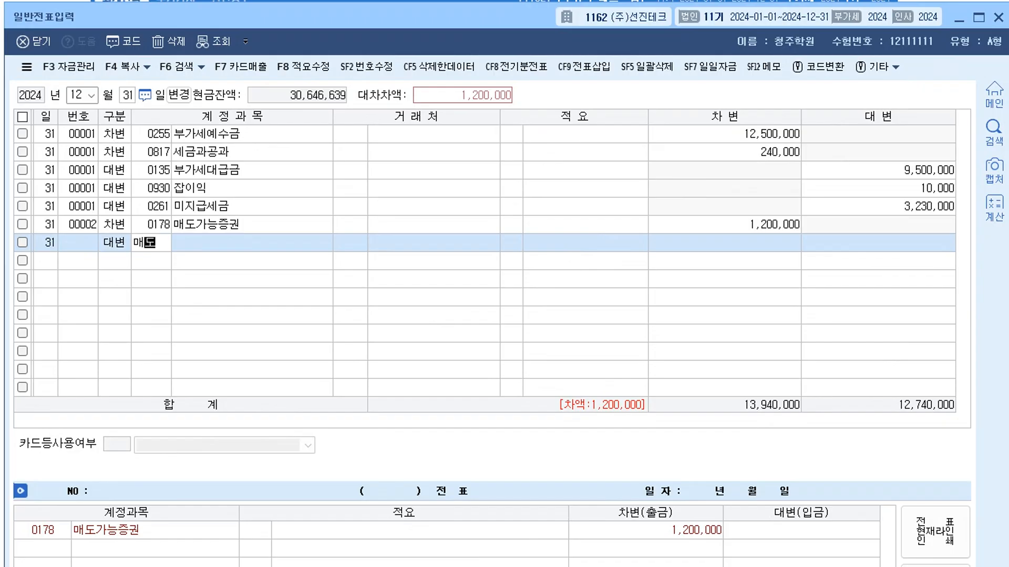
pyautogui.write('가')
pyautogui.press('Return')
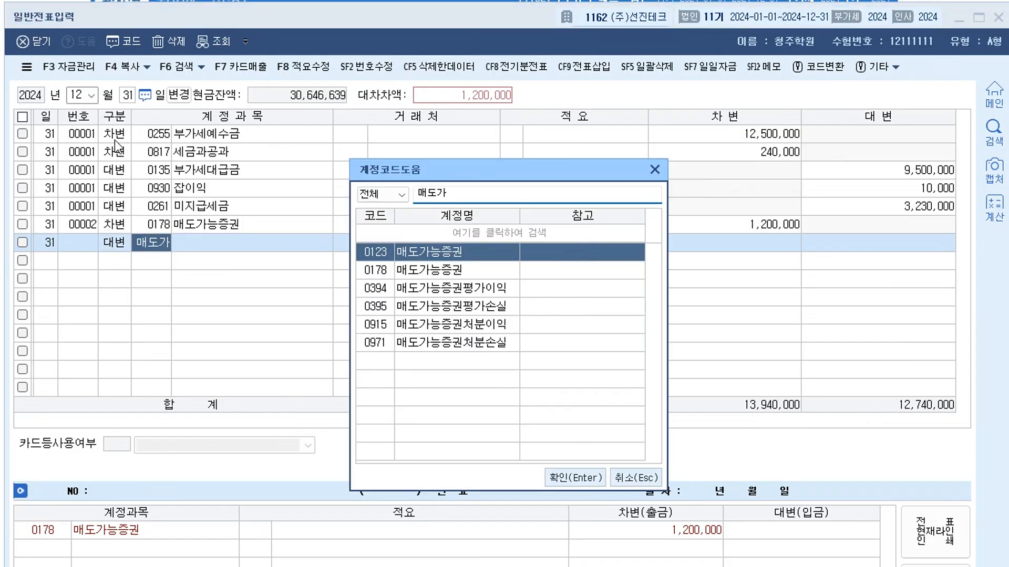
pyautogui.press('Down')
pyautogui.press('Down')
pyautogui.press('Down')
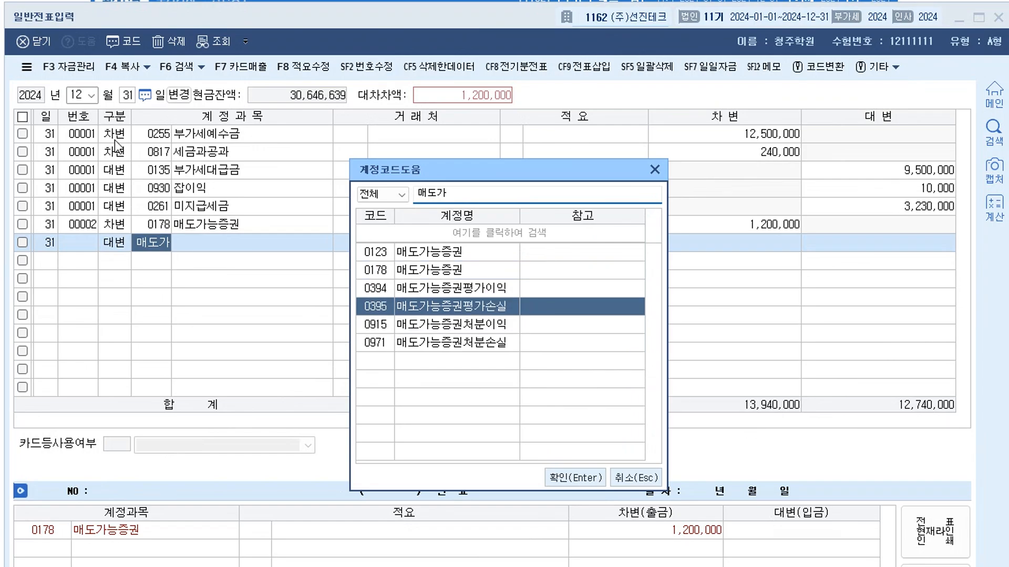
pyautogui.press('Return')
pyautogui.press('Return')
pyautogui.press('Return')
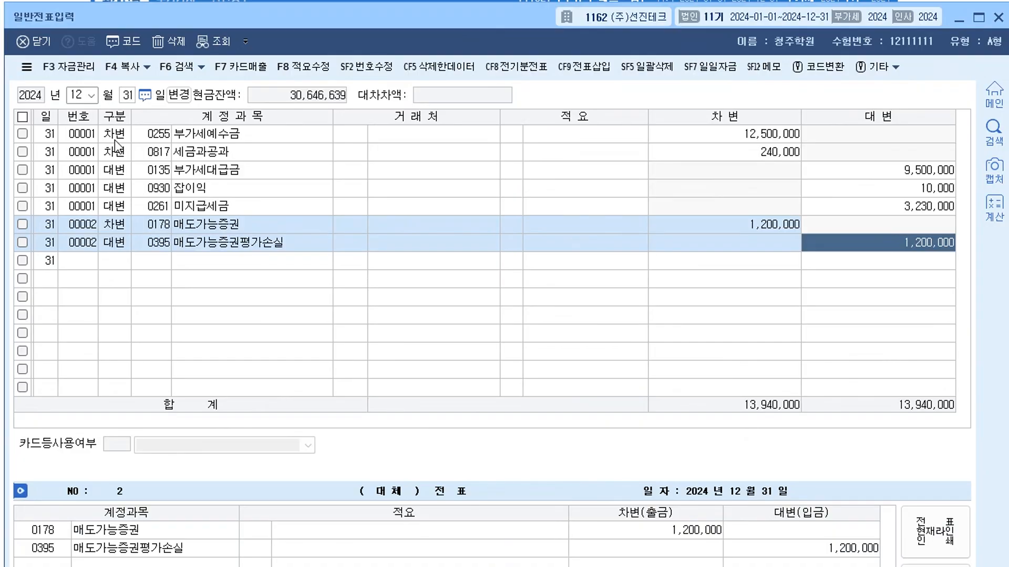
pyautogui.write('200000')
pyautogui.press('Return')
# Step: Complete the second December 31 voucher with a credit line of 1,000,000 for 매도가능증권평가이익 (0394)
pyautogui.write('4')
pyautogui.press('Return')
pyautogui.write('매도')
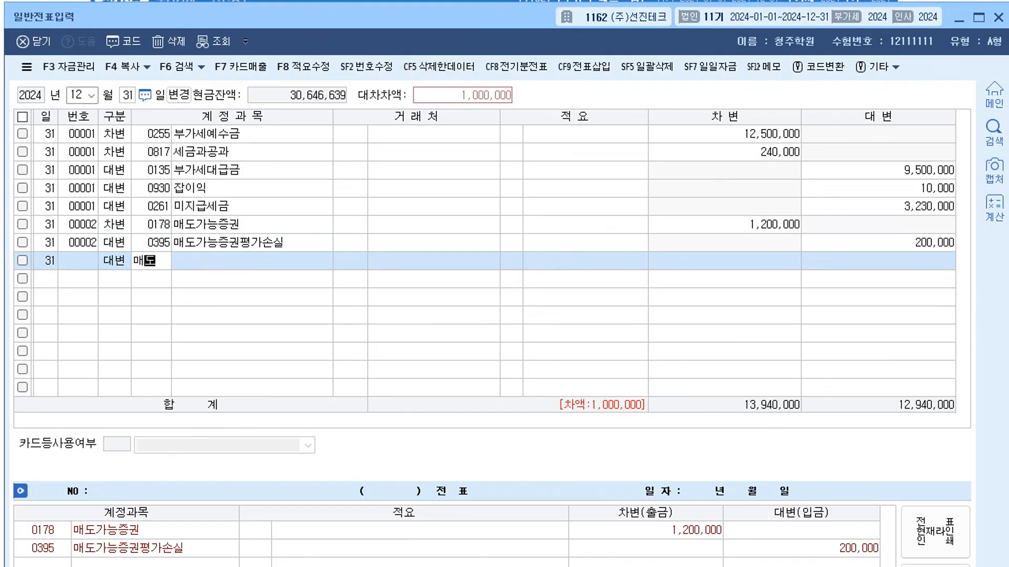
pyautogui.press('Return')
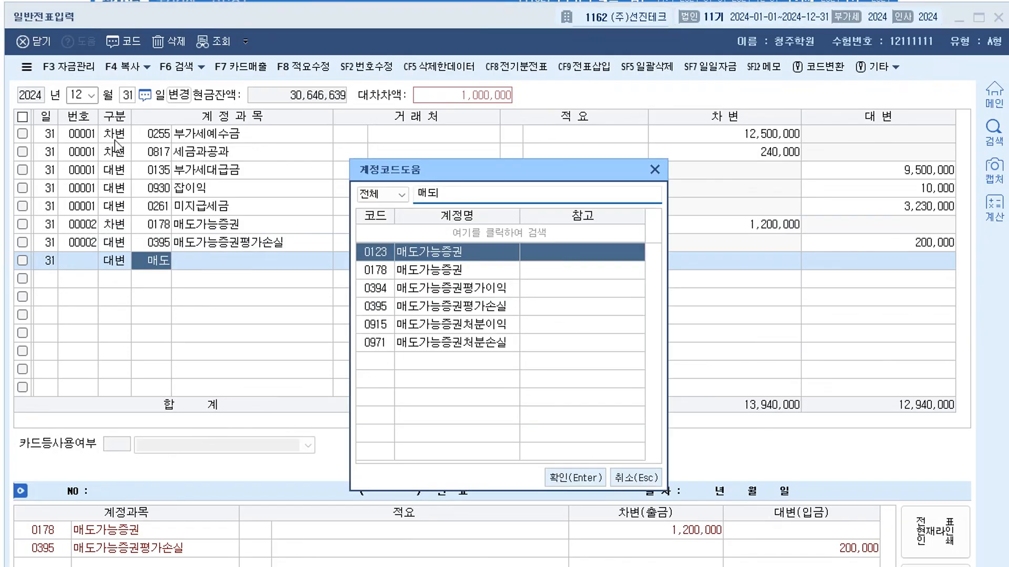
pyautogui.press('Down')
pyautogui.press('Down')
pyautogui.press('Return')
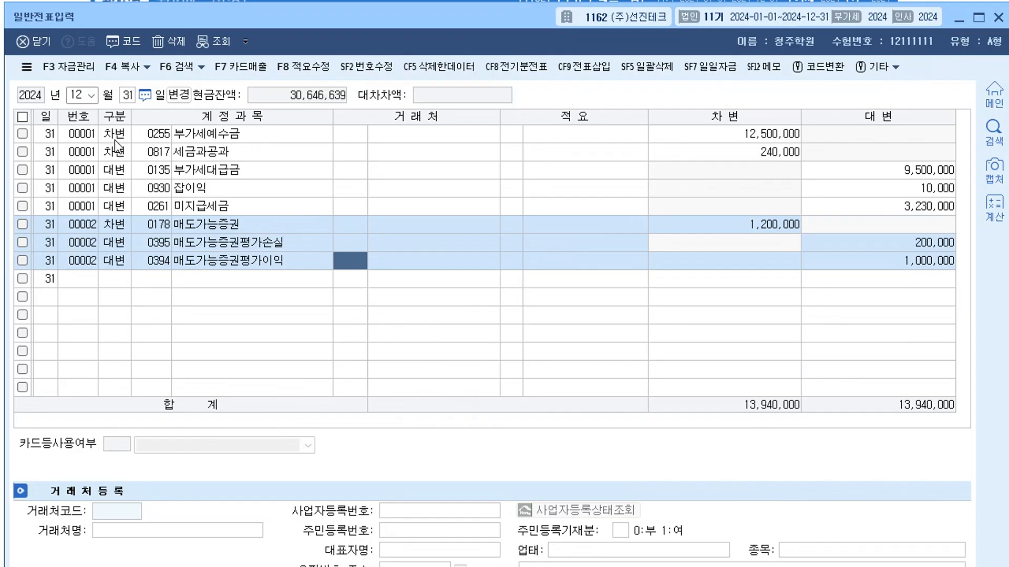
pyautogui.press('Return')
pyautogui.press('Return')
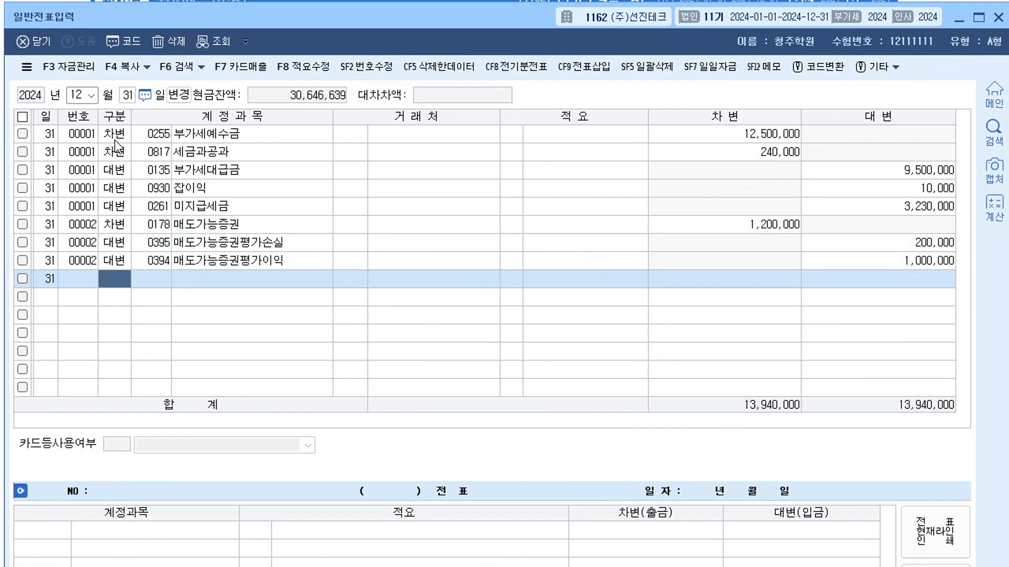
# Step: Start a third December 31 voucher with a debit of 800,000 for 선급비용 (0133)
pyautogui.write('3')
pyautogui.press('Return')
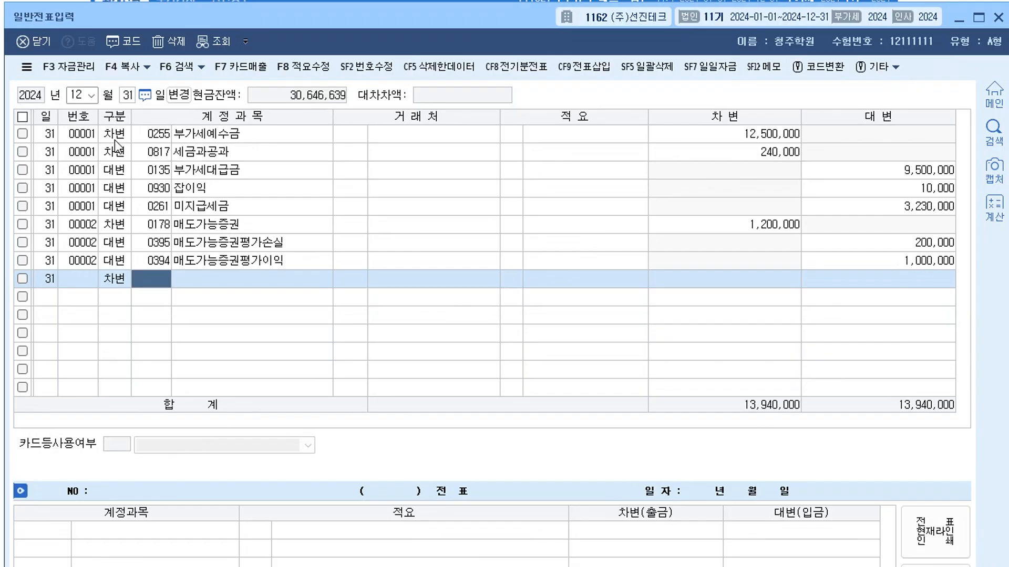
pyautogui.write('선급')
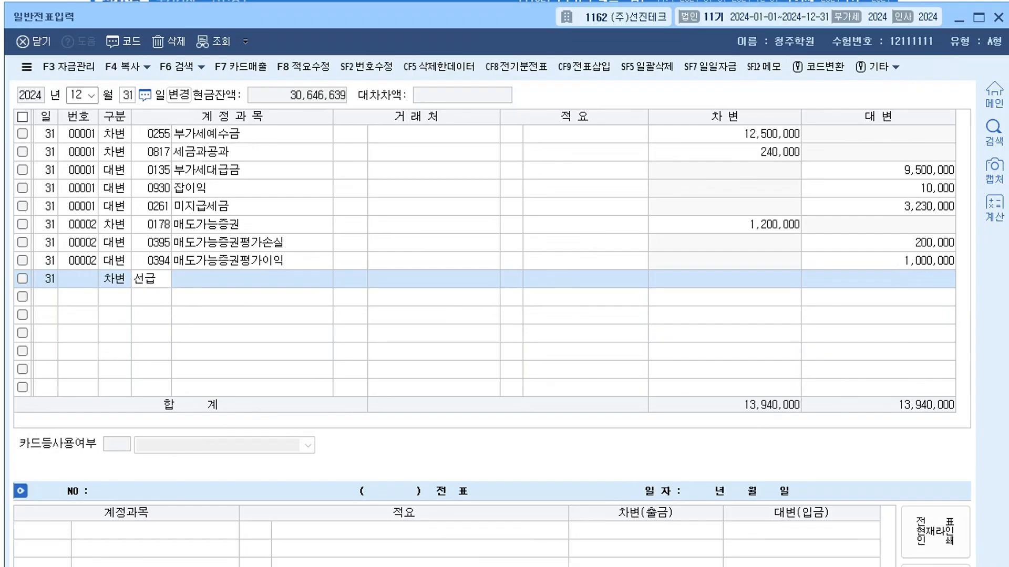
pyautogui.press('Return')
pyautogui.press('Down')
pyautogui.press('Down')
pyautogui.press('Return')
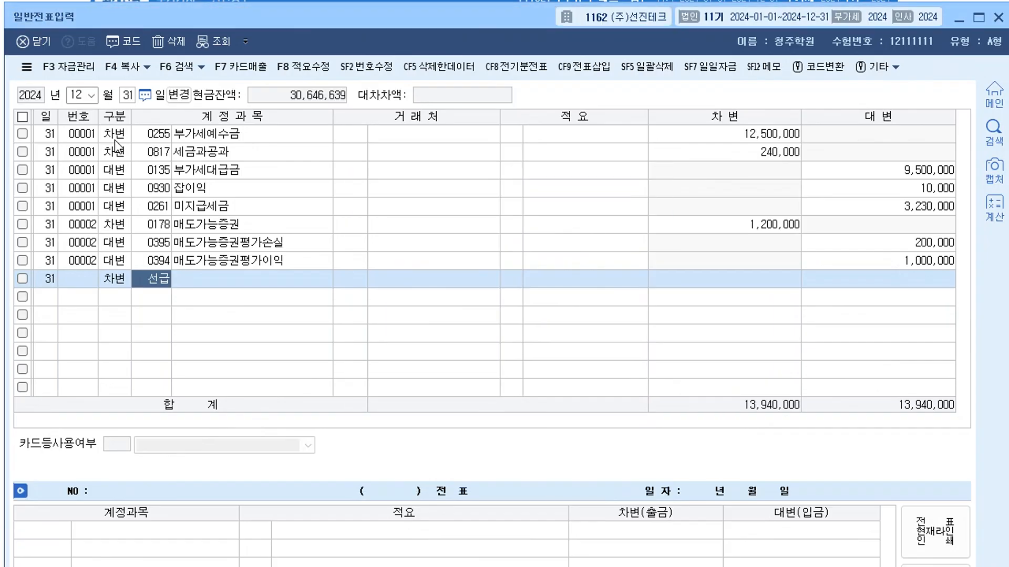
pyautogui.press('Return')
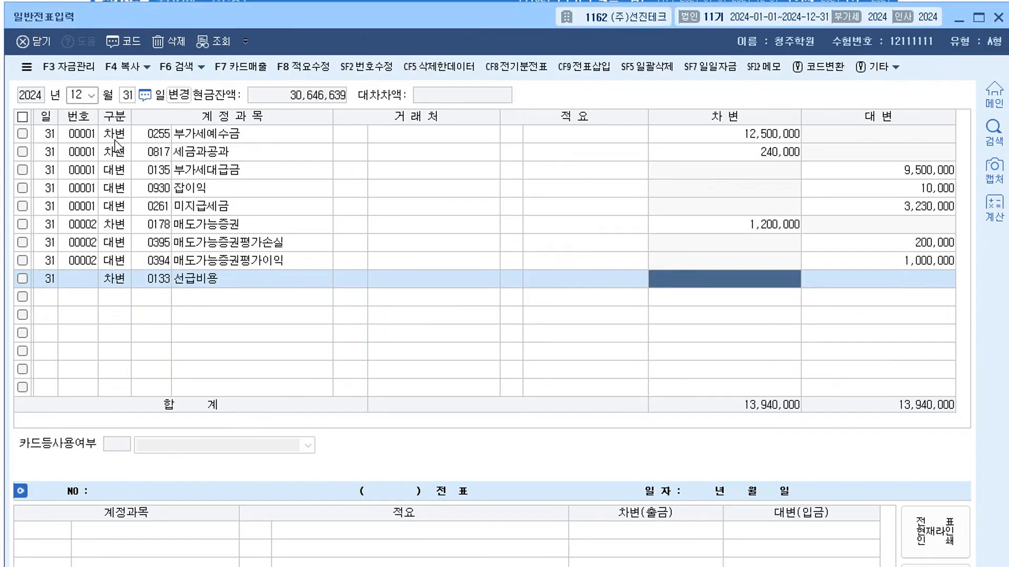
pyautogui.write('8000000')
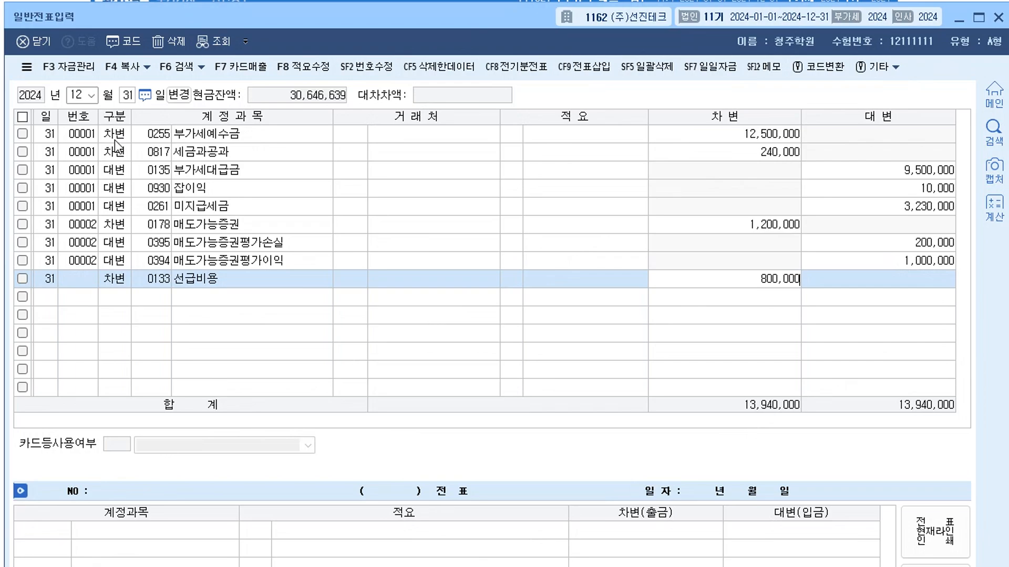
pyautogui.press('Return')
# Step: Balance the third December 31 voucher with a credit of 800,000 for the selling and administrative 보험료 account (0821)
pyautogui.write('4')
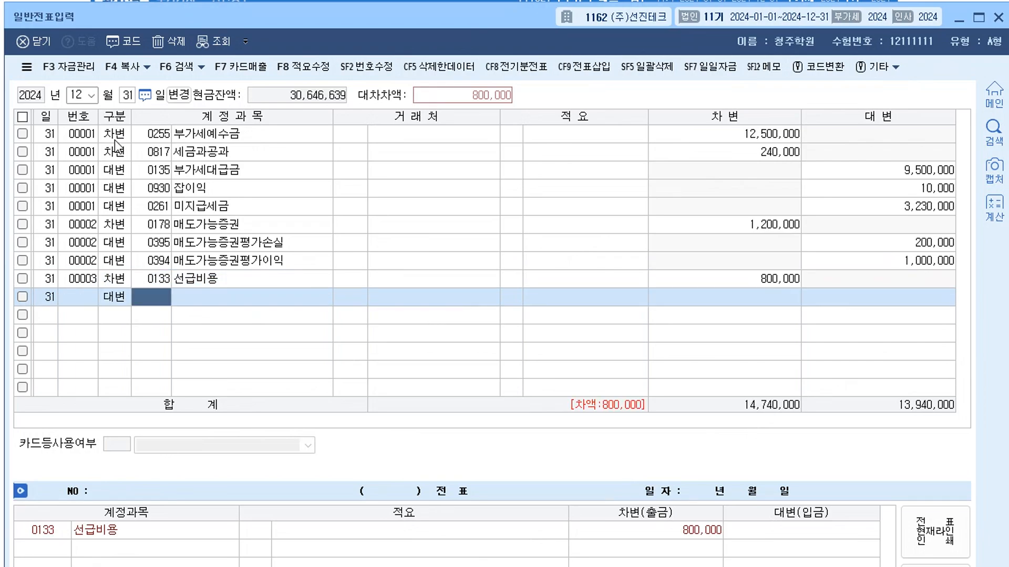
pyautogui.write('보험')
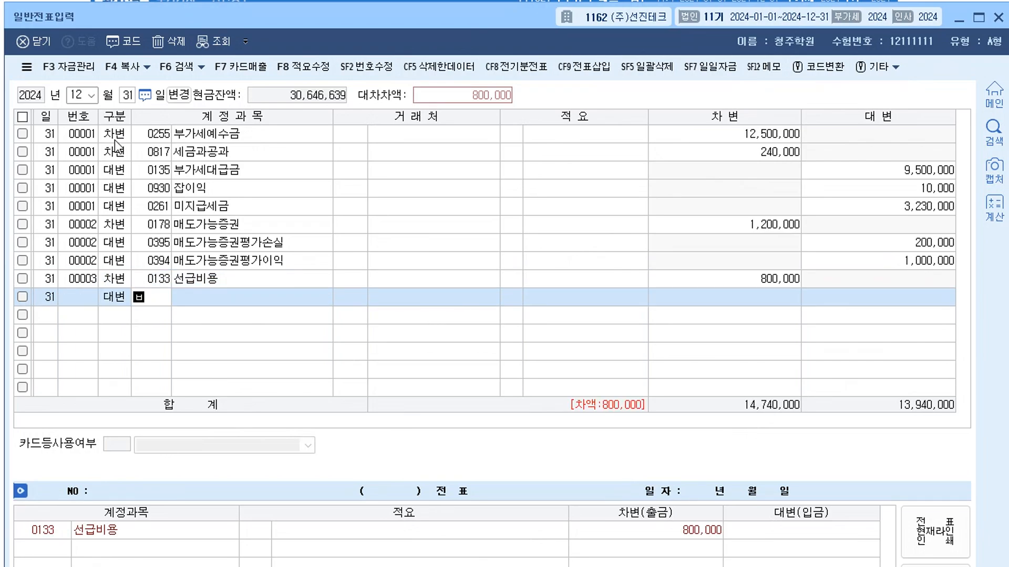
pyautogui.press('Return')
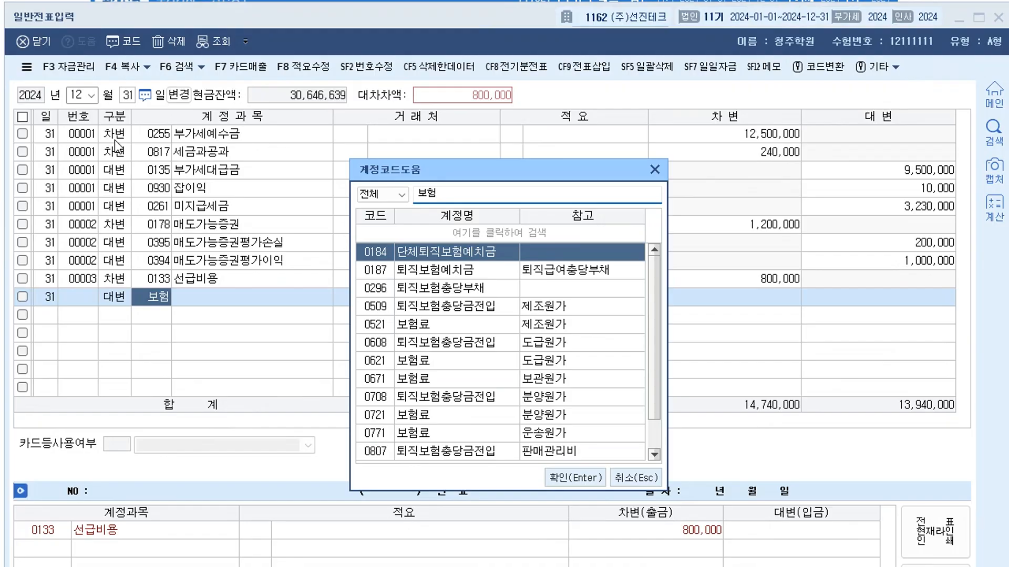
pyautogui.press('Down')
pyautogui.press('Down')
pyautogui.press('Down')
pyautogui.press('Down')
pyautogui.press('Down')
pyautogui.press('Down')
pyautogui.press('Down')
pyautogui.press('Down')
pyautogui.press('Down')
pyautogui.press('Down')
pyautogui.press('Down')
pyautogui.press('Down')
pyautogui.press('Down')
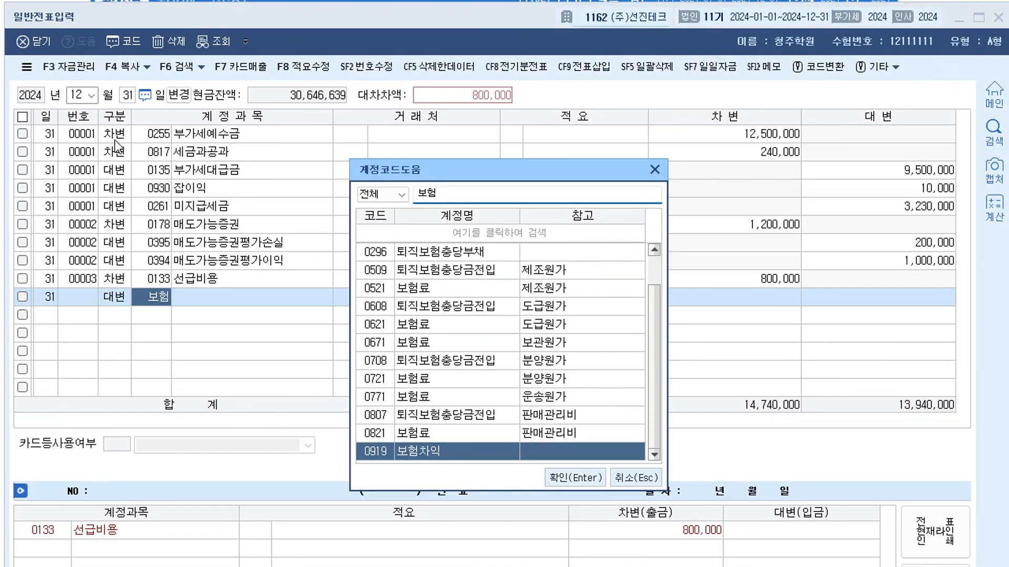
pyautogui.press('Up')
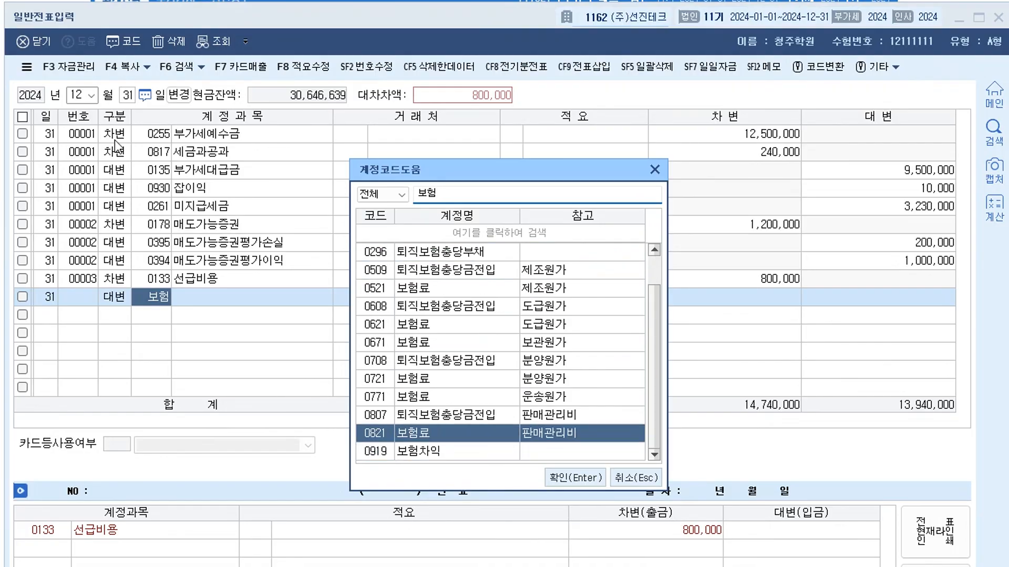
pyautogui.press('Return')
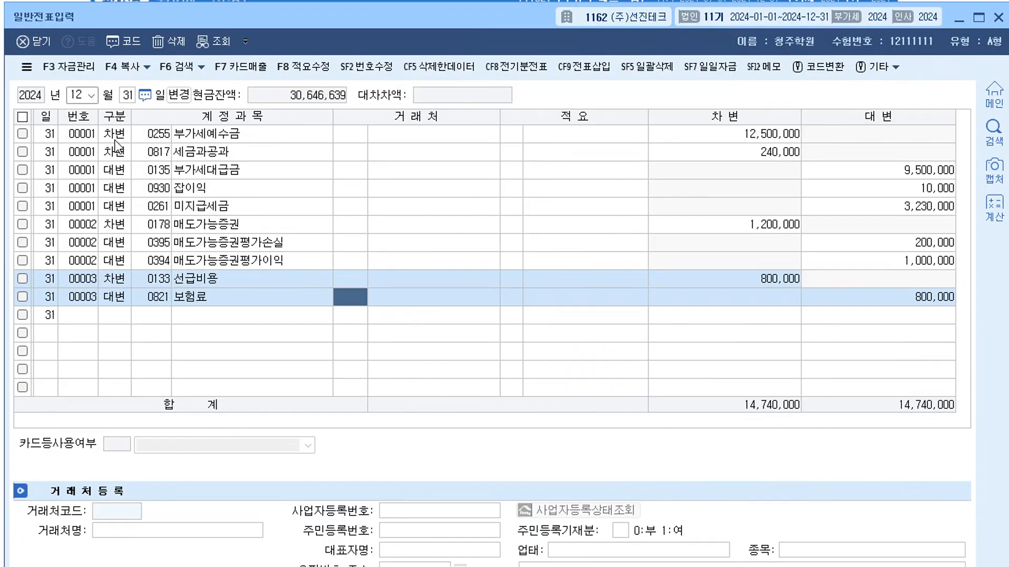
pyautogui.press('Return')
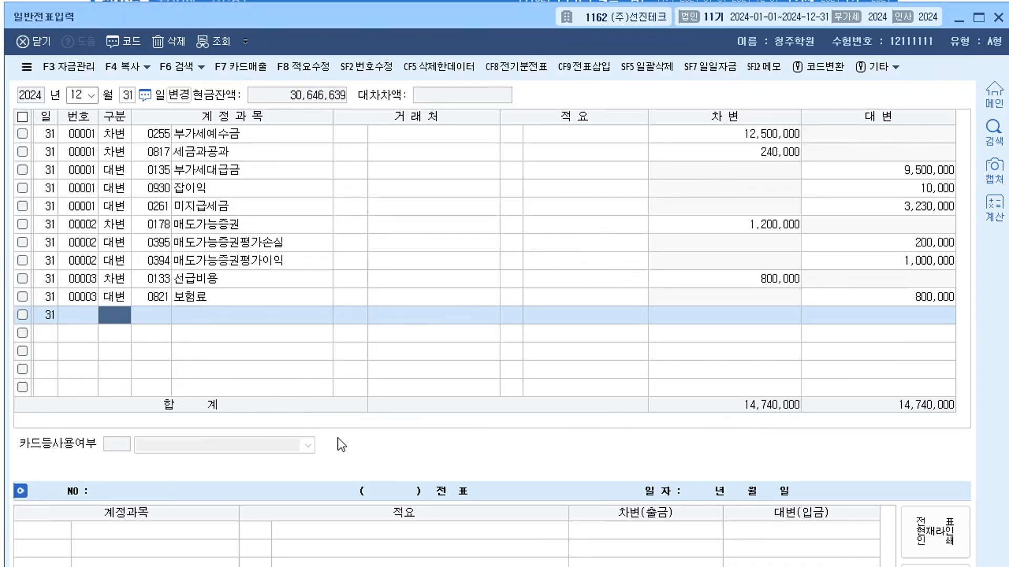
# Step: Start a fourth December 31 voucher with a debit of 755,111 for 이자비용 (0951)
pyautogui.write('3')
pyautogui.press('Return')
pyautogui.write('이자')
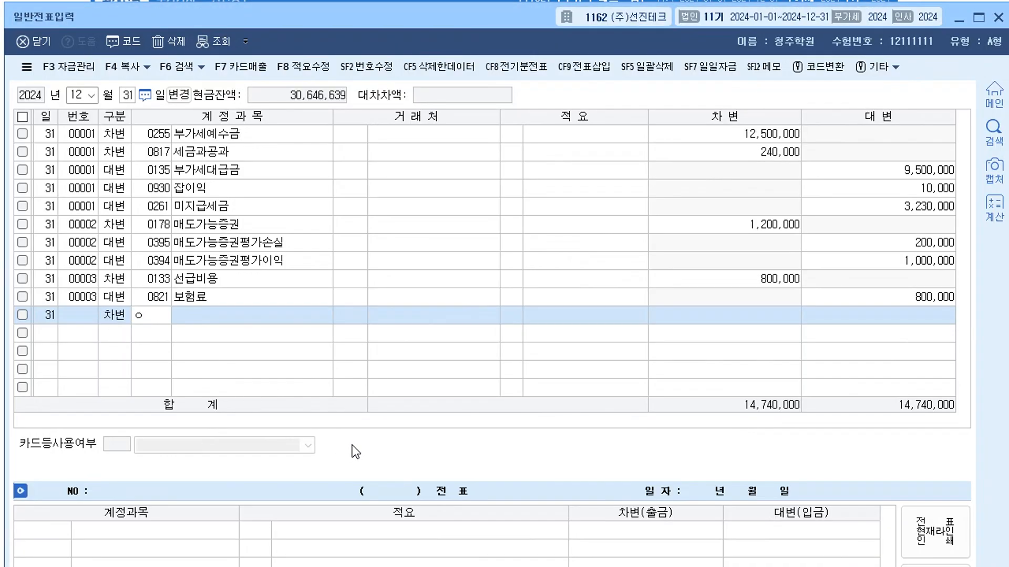
pyautogui.press('Return')
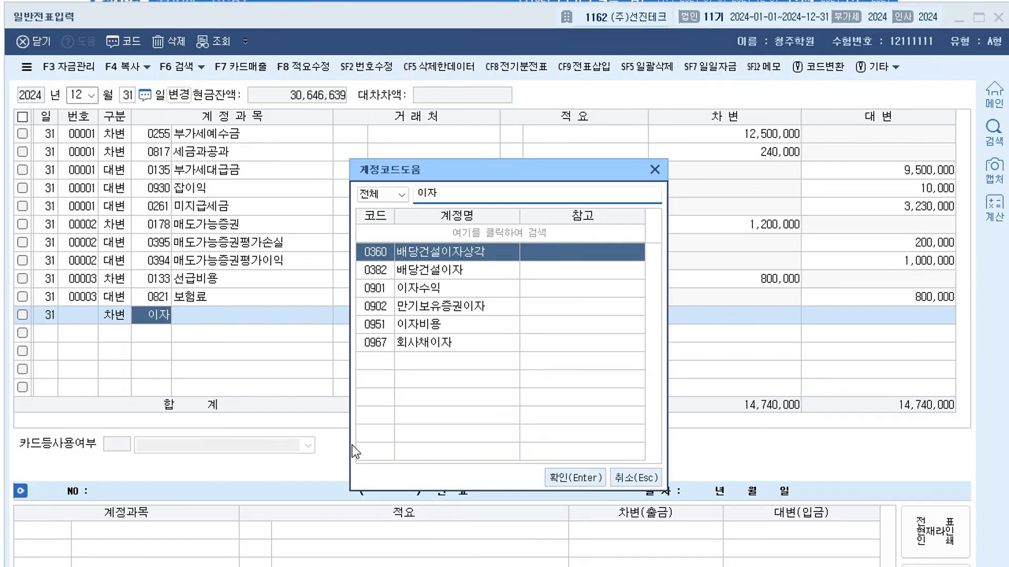
pyautogui.press('Down')
pyautogui.press('Down')
pyautogui.press('Down')
pyautogui.press('Down')
pyautogui.press('Return')
pyautogui.press('Return')
pyautogui.press('Return')
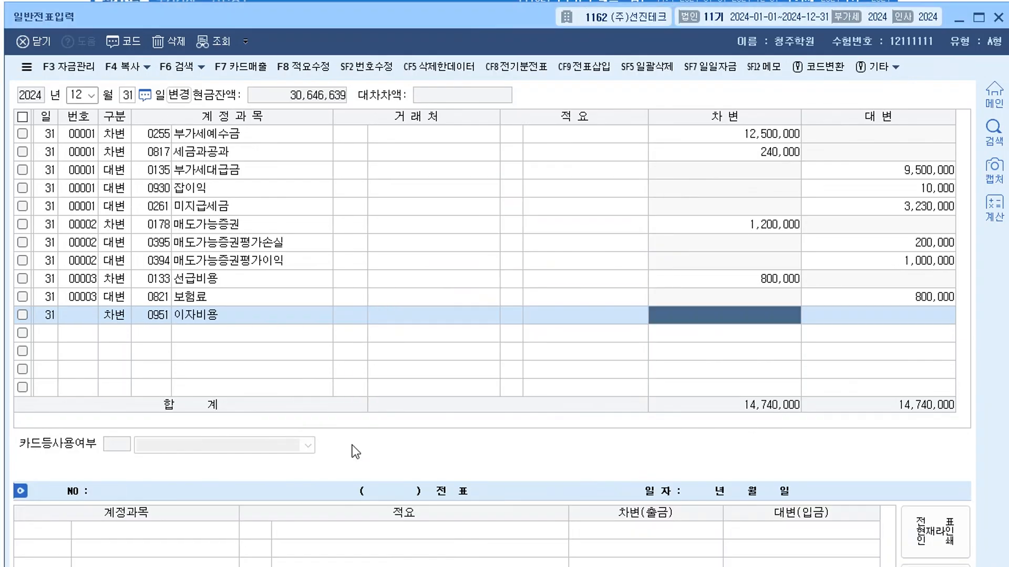
pyautogui.write('75')
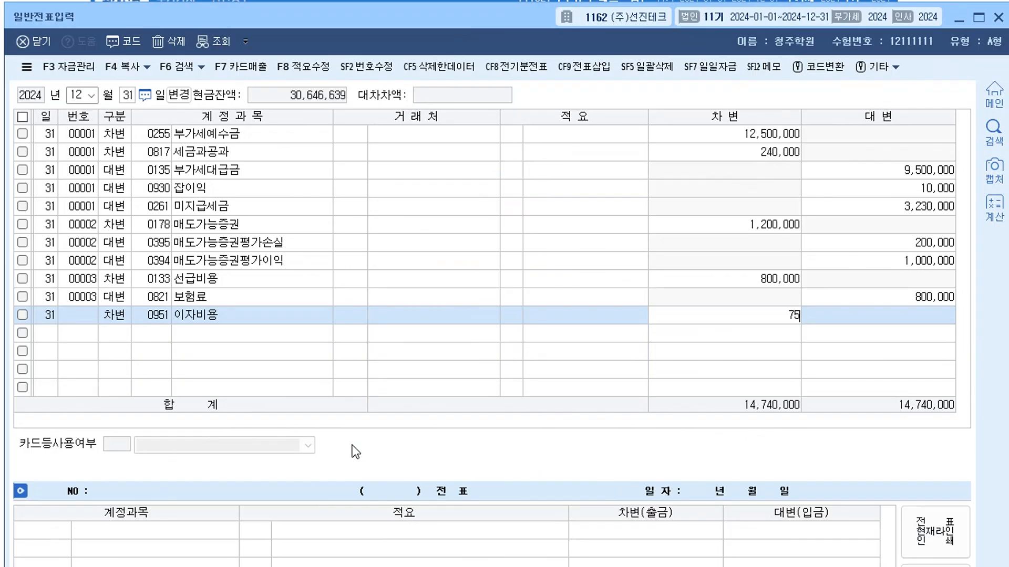
pyautogui.write('5,111')
pyautogui.press('Return')
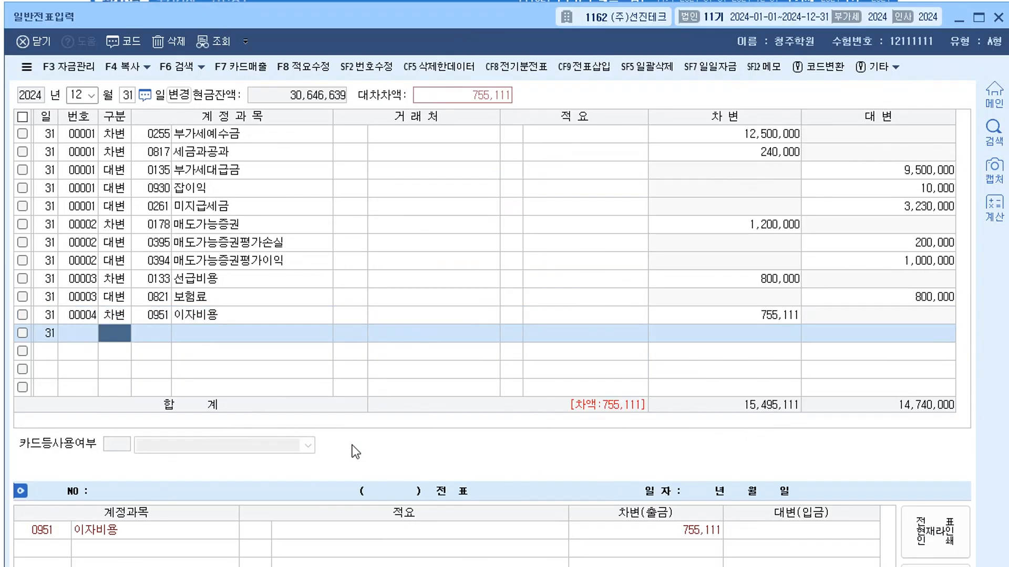
# Step: Add a debit line of 244,889 for 사채할증발행차금 (0313) to the fourth December 31 voucher
pyautogui.write('3')
pyautogui.write('사채')
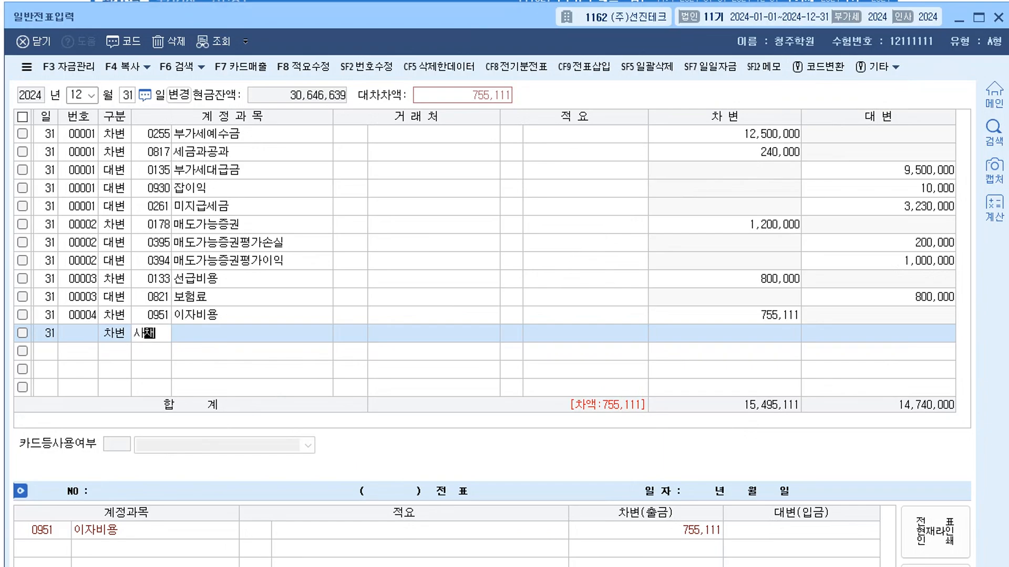
pyautogui.press('Return')
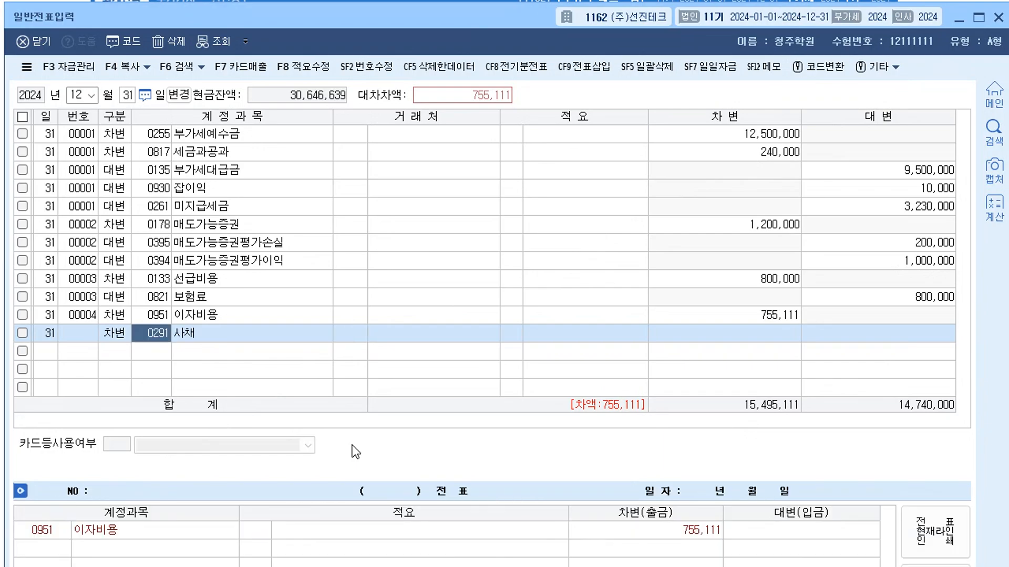
pyautogui.write('사채')
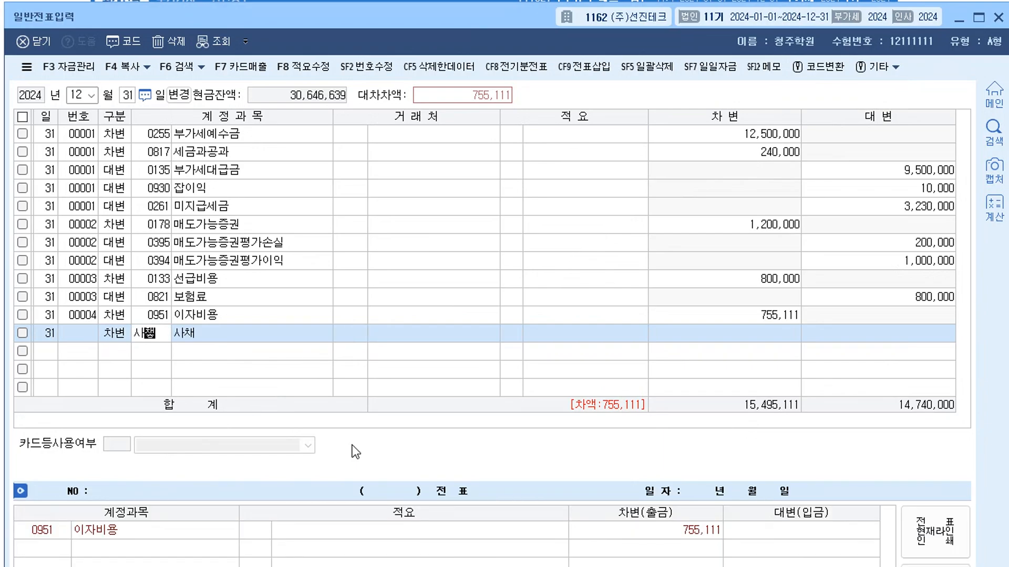
pyautogui.write('할')
pyautogui.press('Return')
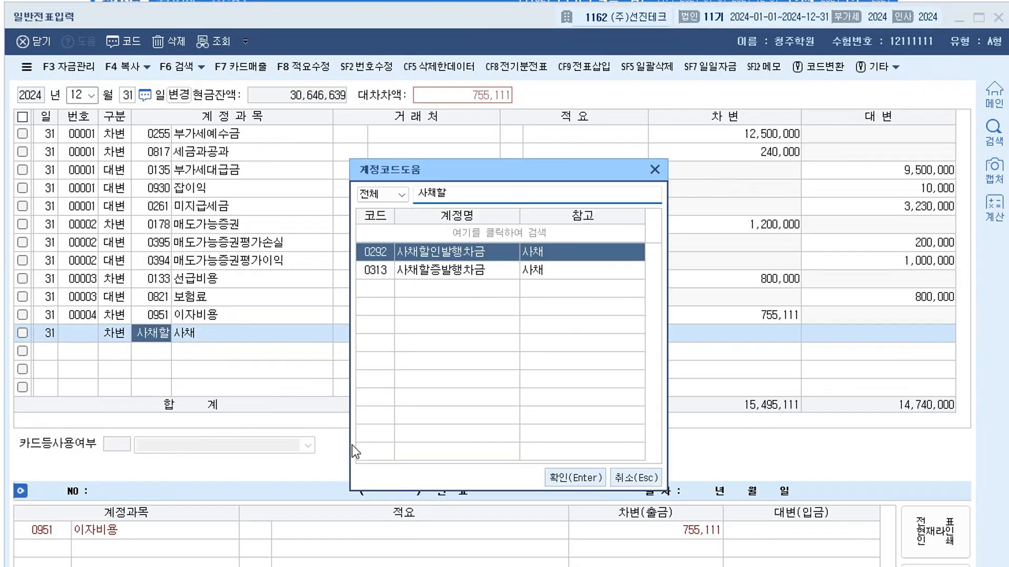
pyautogui.press('Down')
pyautogui.press('Return')
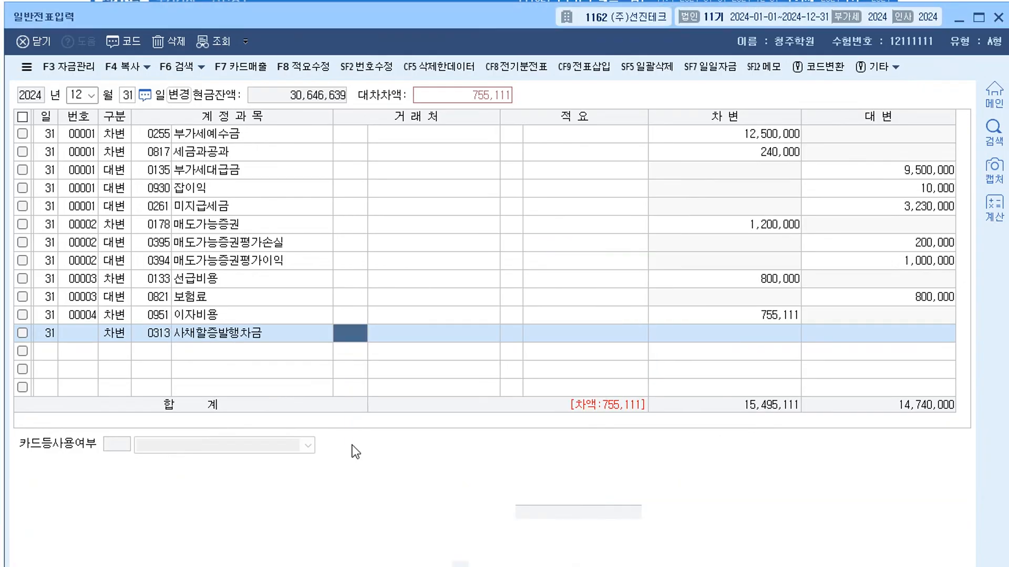
pyautogui.press('Return')
pyautogui.press('Return')
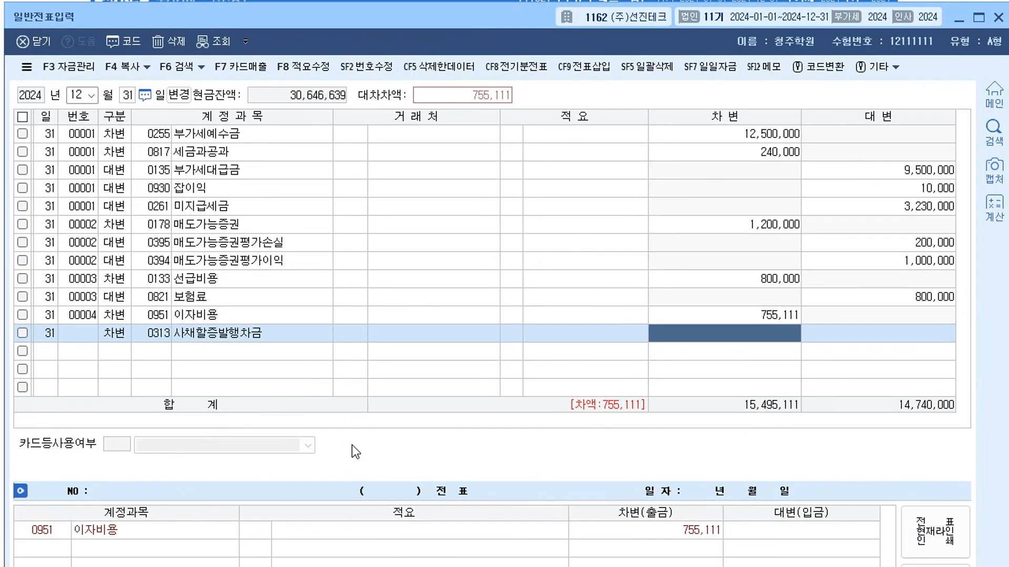
pyautogui.write('244,889')
pyautogui.press('Return')
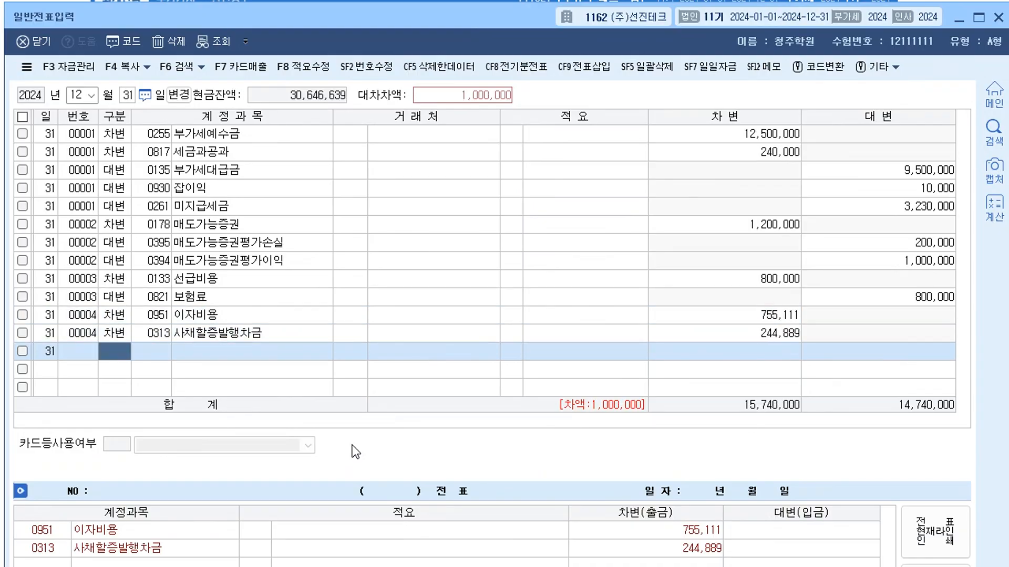
# Step: Complete the fourth December 31 voucher with a credit line of 1,000,000 for 보통예금 (0103)
pyautogui.write('4')
pyautogui.press('Return')
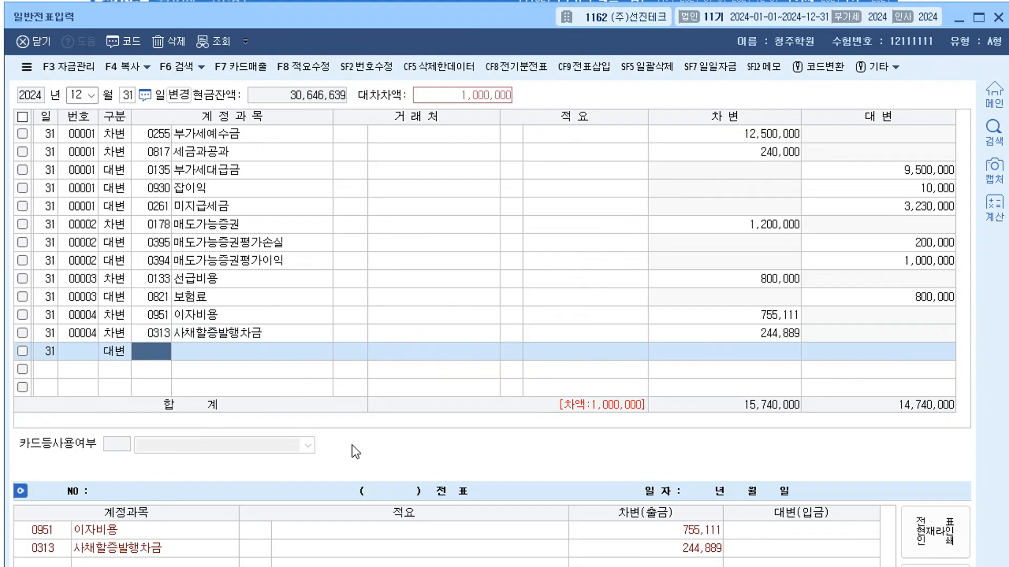
pyautogui.write('103')
pyautogui.press('Return')
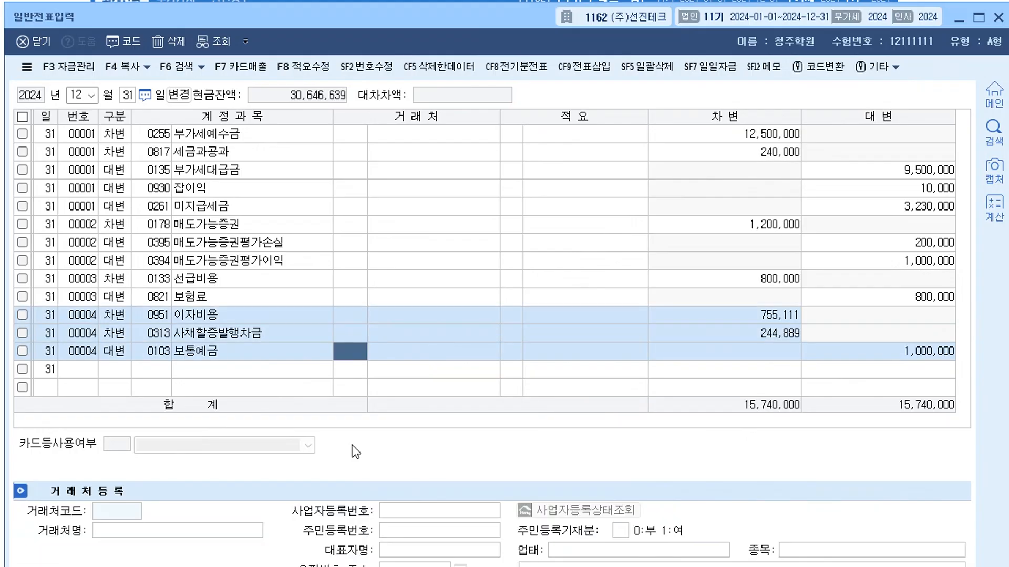
pyautogui.press('Return')
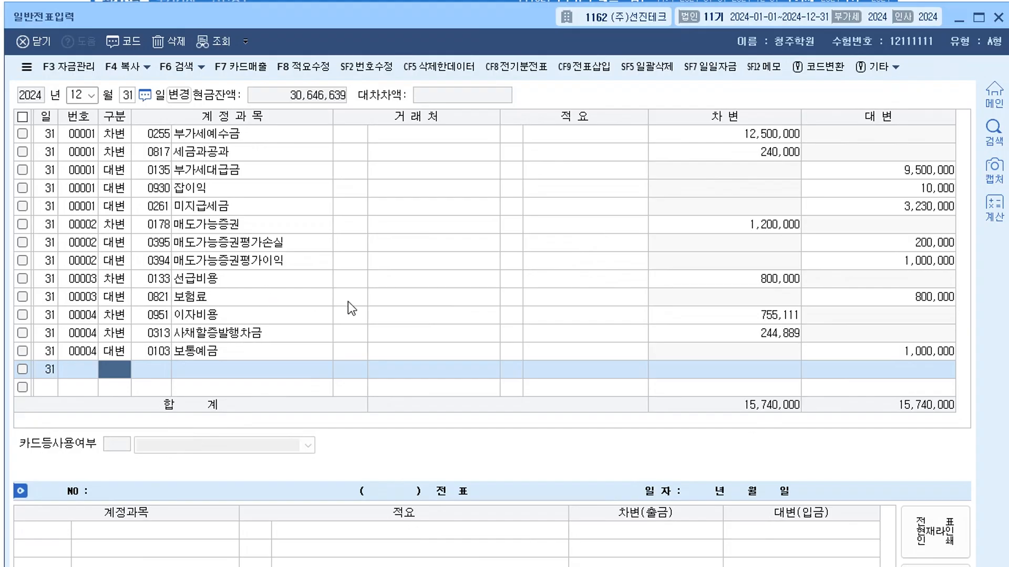
# Step: Close the general voucher entry and load 결산자료입력 for the period January to December 2024
pyautogui.press('Escape')
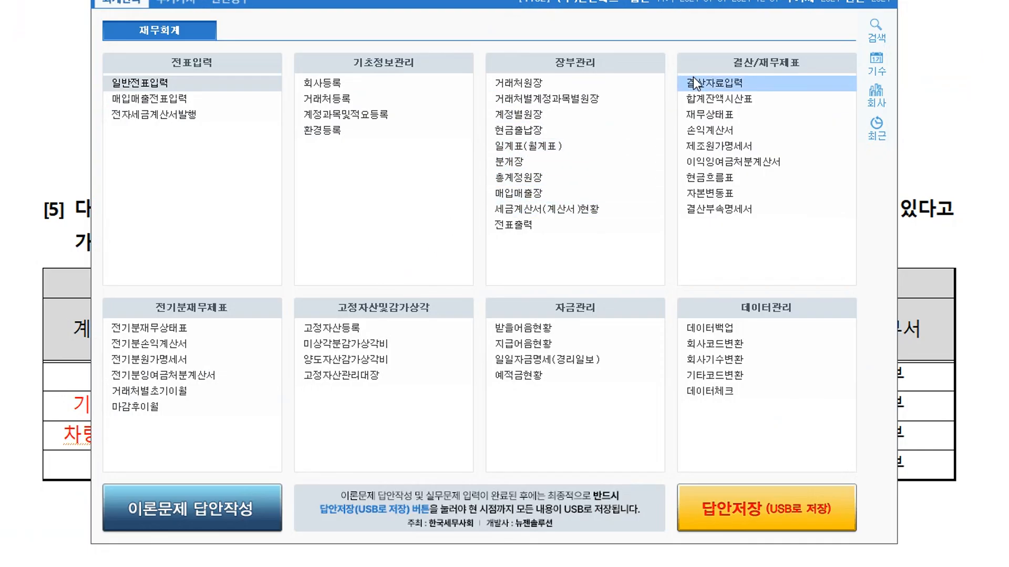
pyautogui.click(735, 84)
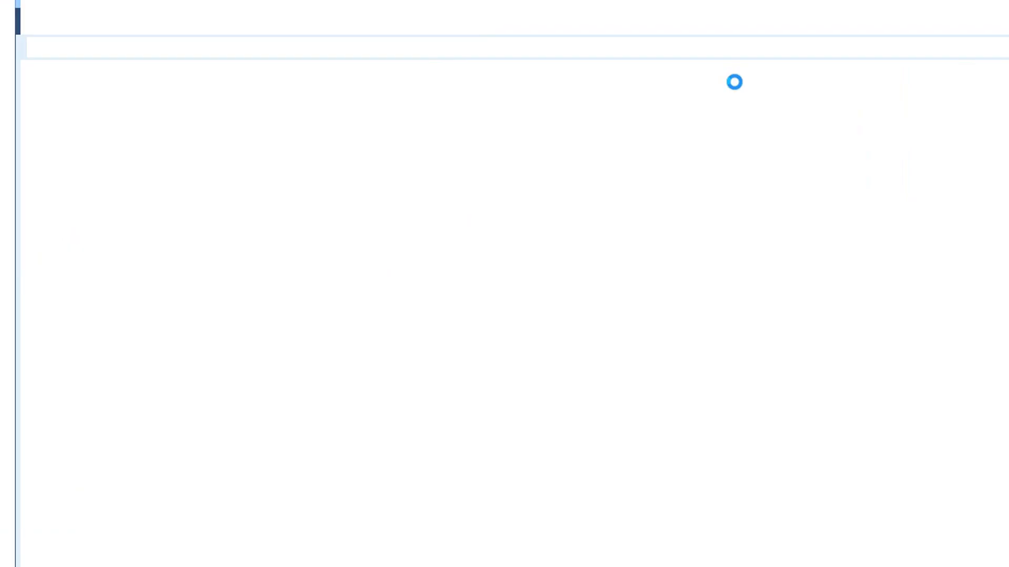
pyautogui.write('01')
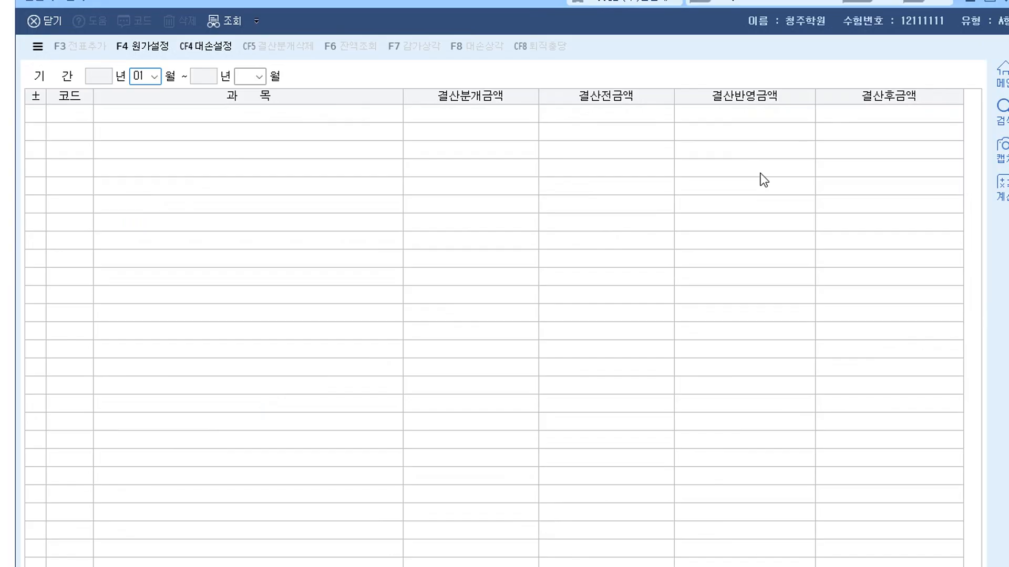
pyautogui.write('12')
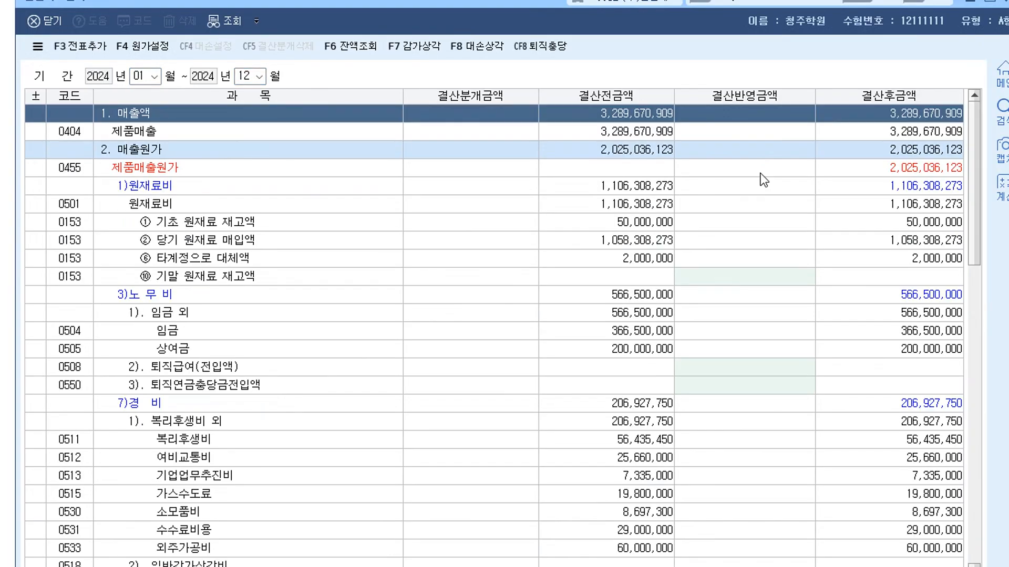
# Step: Examine the depreciation rows of the closing form and question 5's asset table for each asset's depreciation amount and department
pyautogui.scroll(-7, 184, 229)
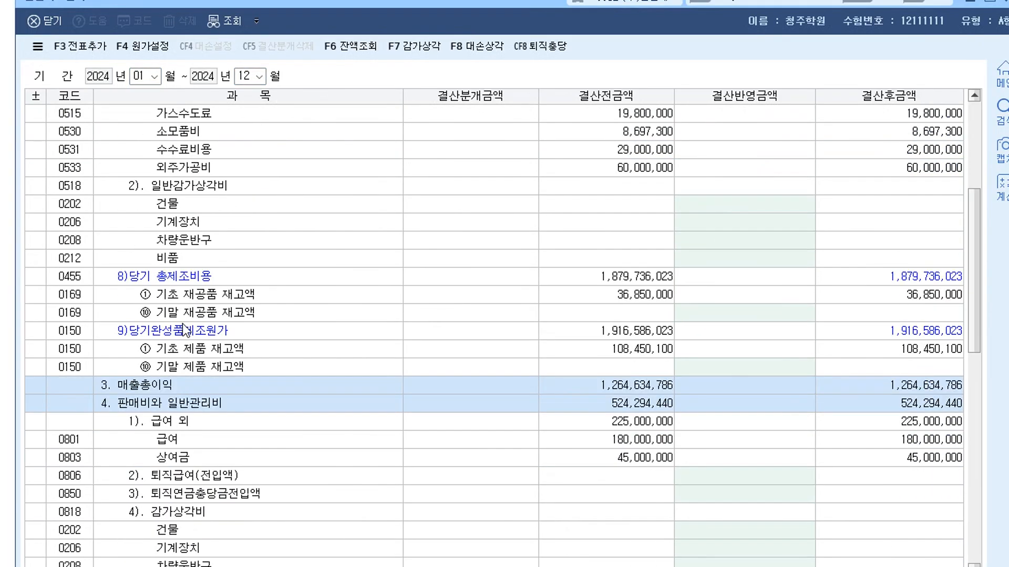
pyautogui.click(193, 389)
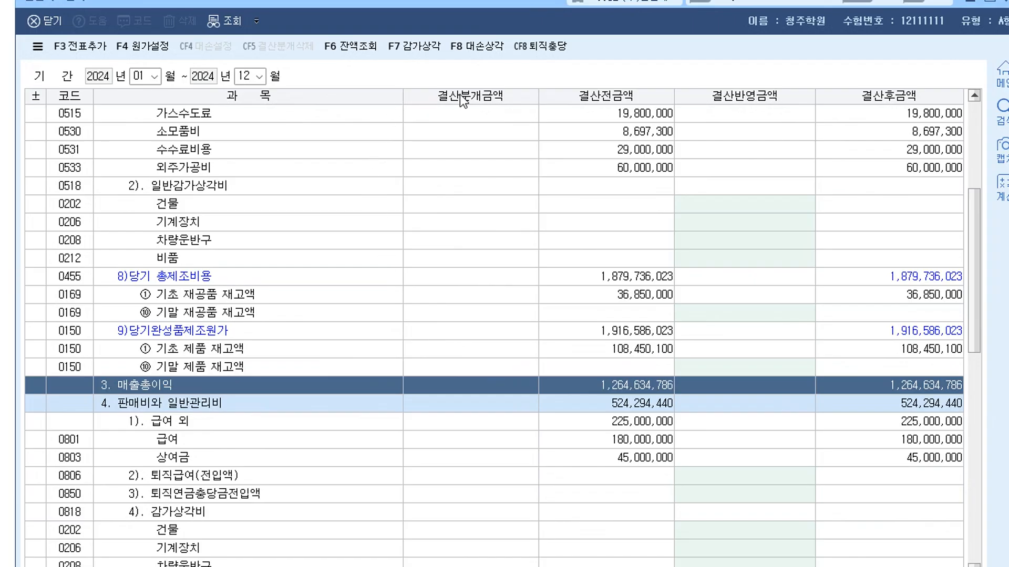
pyautogui.scroll(-2, 414, 181)
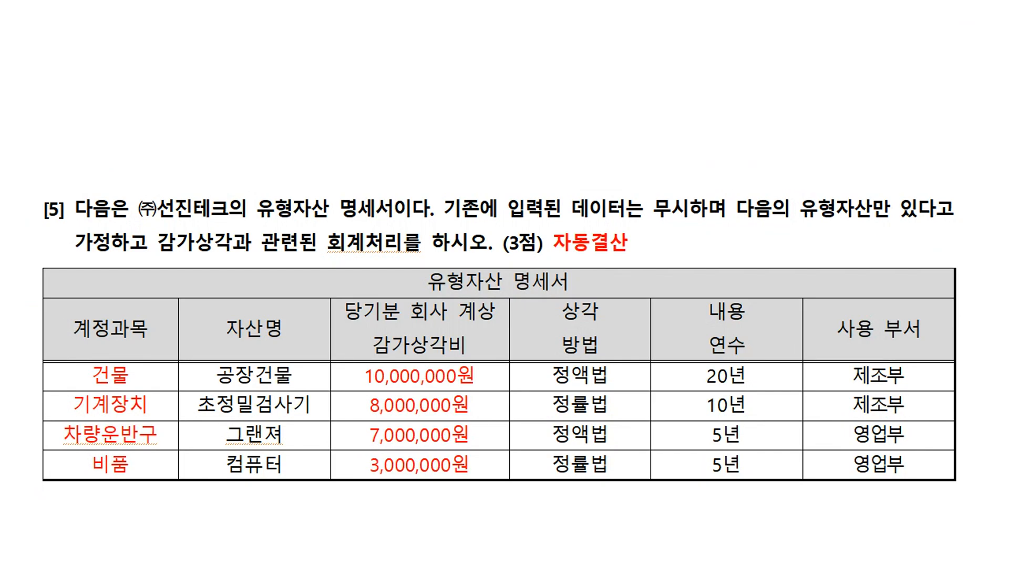
pyautogui.click(40, 352)
pyautogui.doubleClick(127, 382)
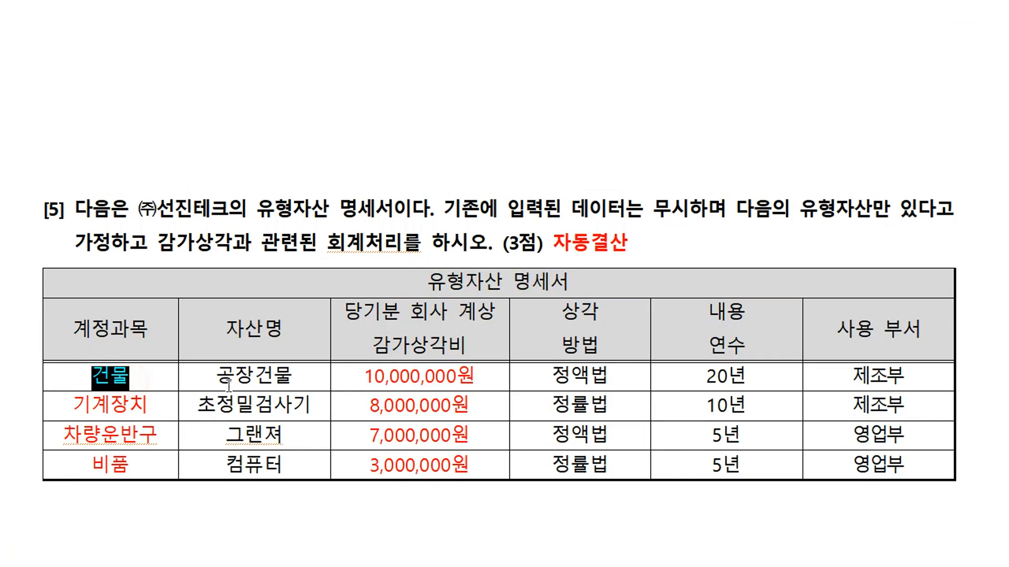
pyautogui.click(284, 377)
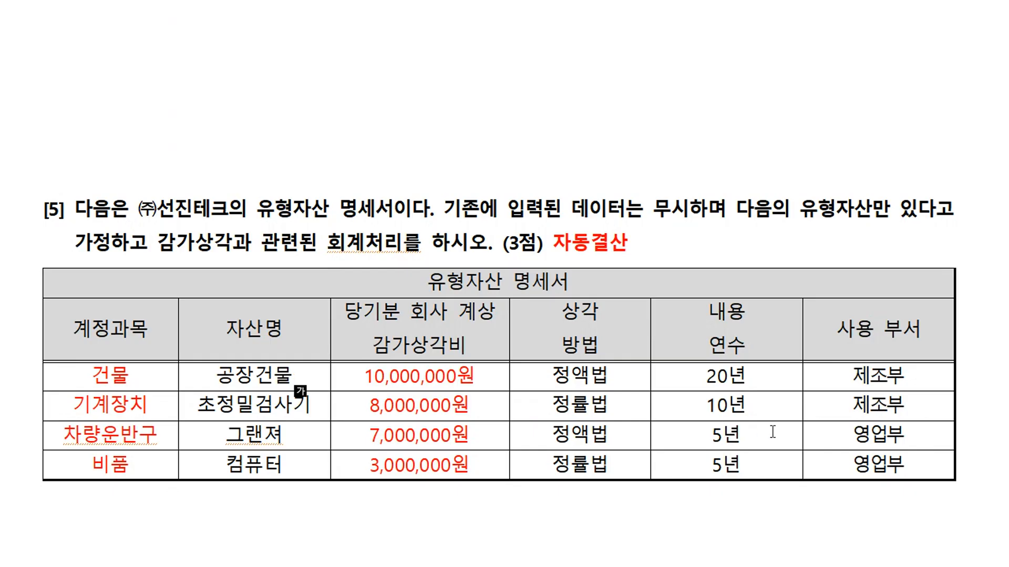
pyautogui.click(840, 437)
pyautogui.click(836, 376)
pyautogui.click(837, 408)
pyautogui.click(829, 462)
# Step: Back in 결산자료입력, enter manufacturing depreciation (0518) of 10,000,000 for 건물 and 8,000,000 for 기계장치 as 결산반영금액
pyautogui.click(788, 563)
pyautogui.scroll(2, 423, 357)
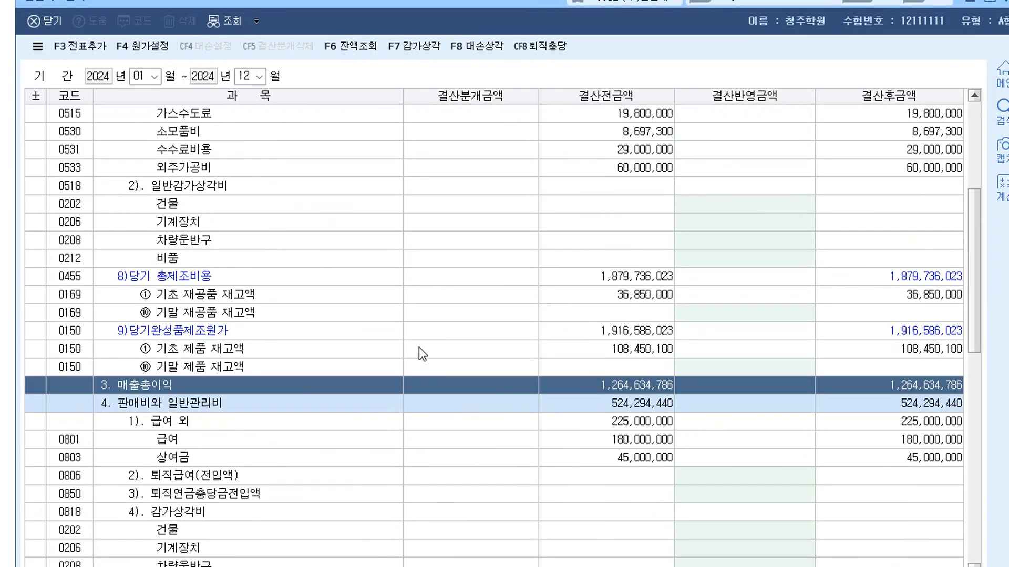
pyautogui.click(726, 205)
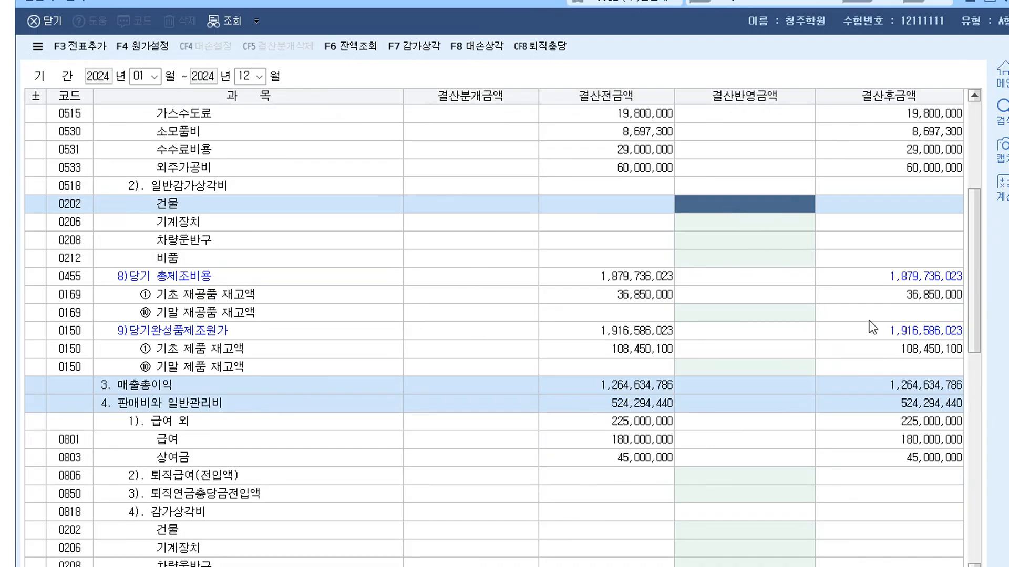
pyautogui.write('10000000')
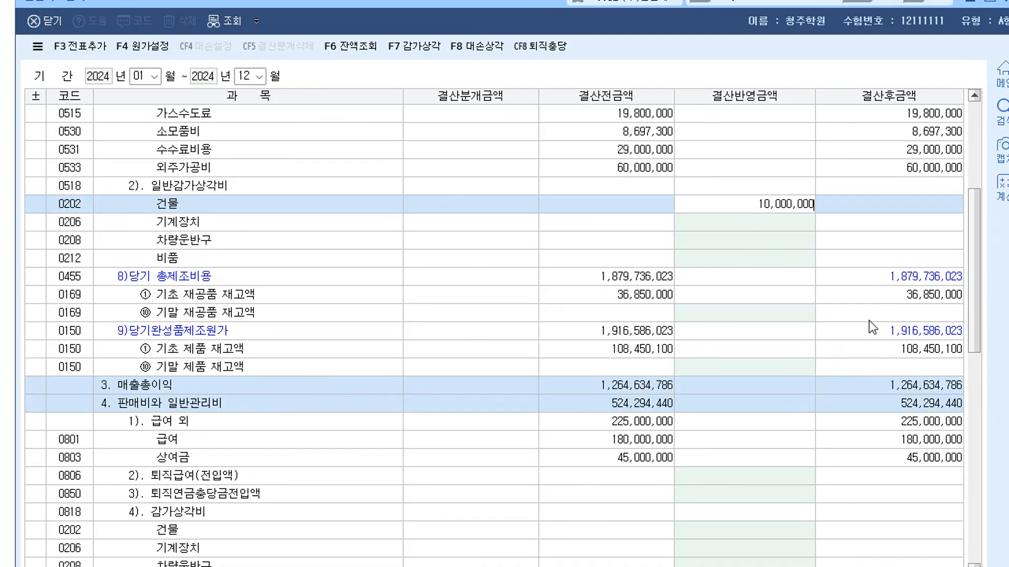
pyautogui.press('Return')
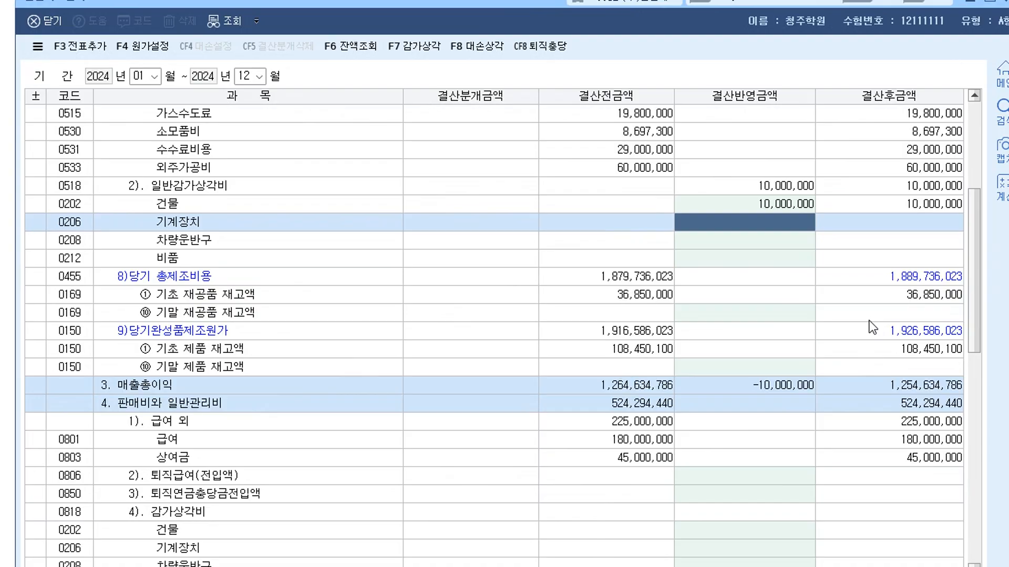
pyautogui.write('8000000')
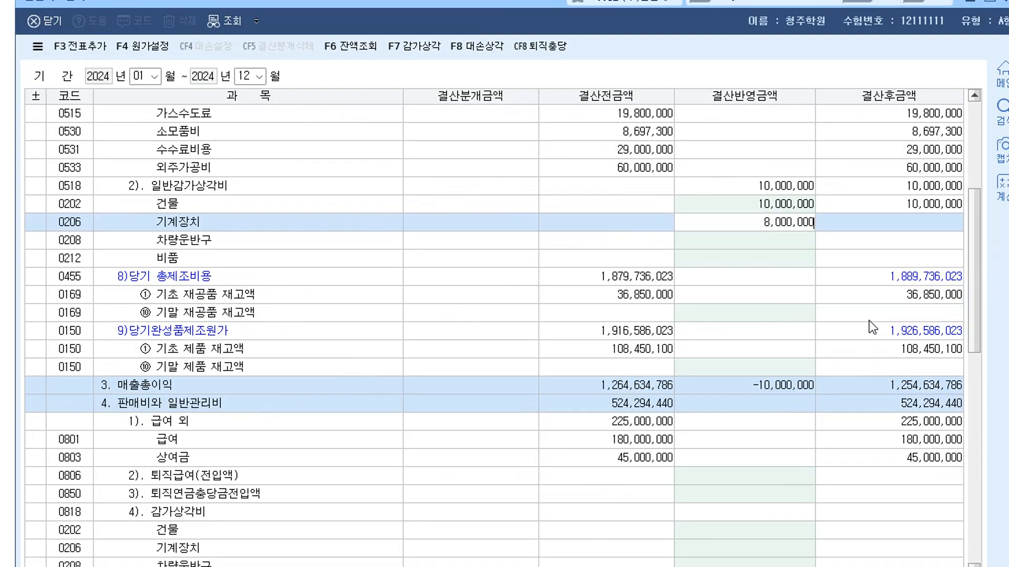
pyautogui.press('Return')
# Step: Enter selling and administrative depreciation (0818) of 7,000,000 for 차량운반구 and 3,000,000 for 비품 as 결산반영금액
pyautogui.scroll(-1, 788, 378)
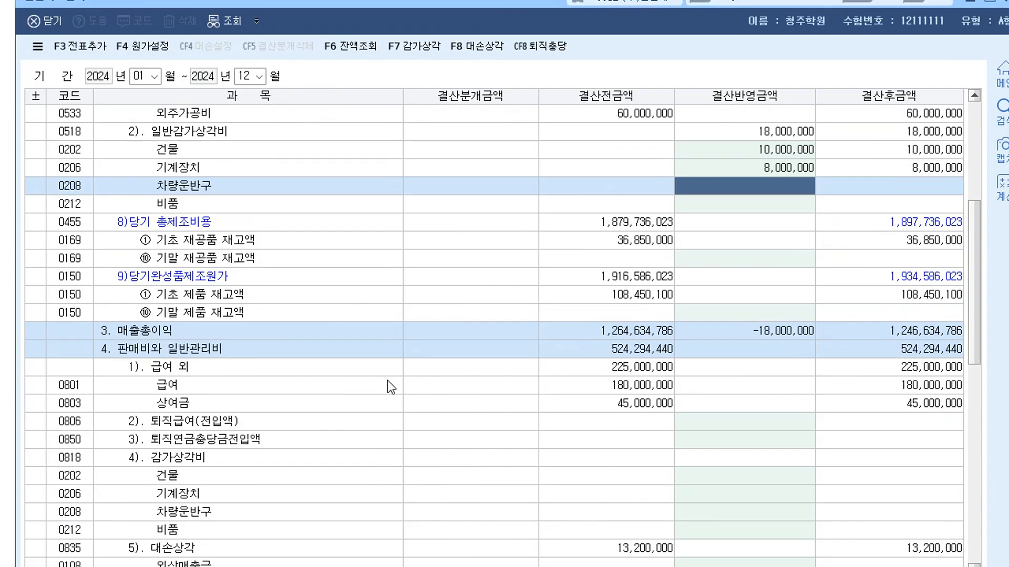
pyautogui.scroll(-1, 515, 437)
pyautogui.click(766, 422)
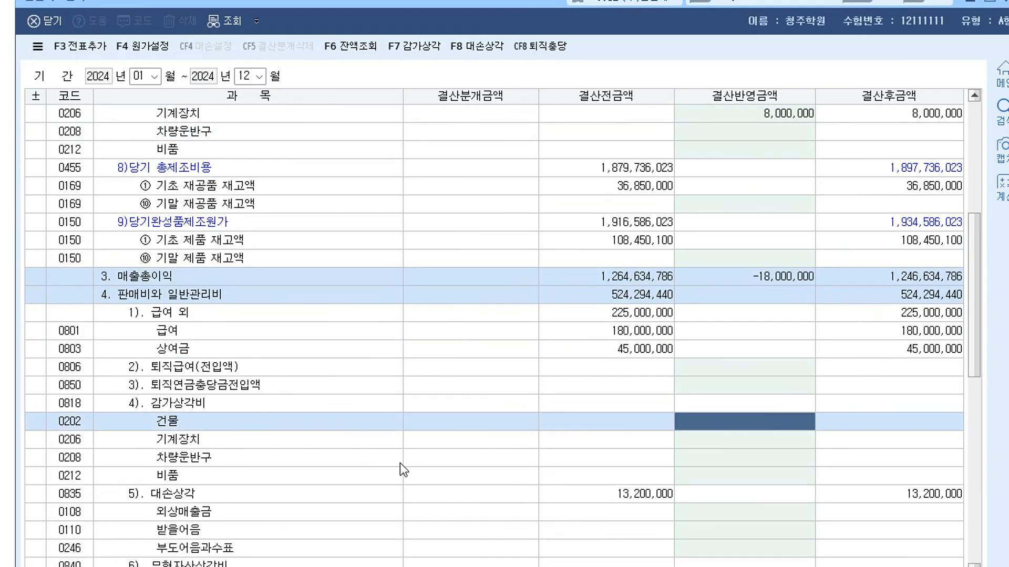
pyautogui.click(739, 461)
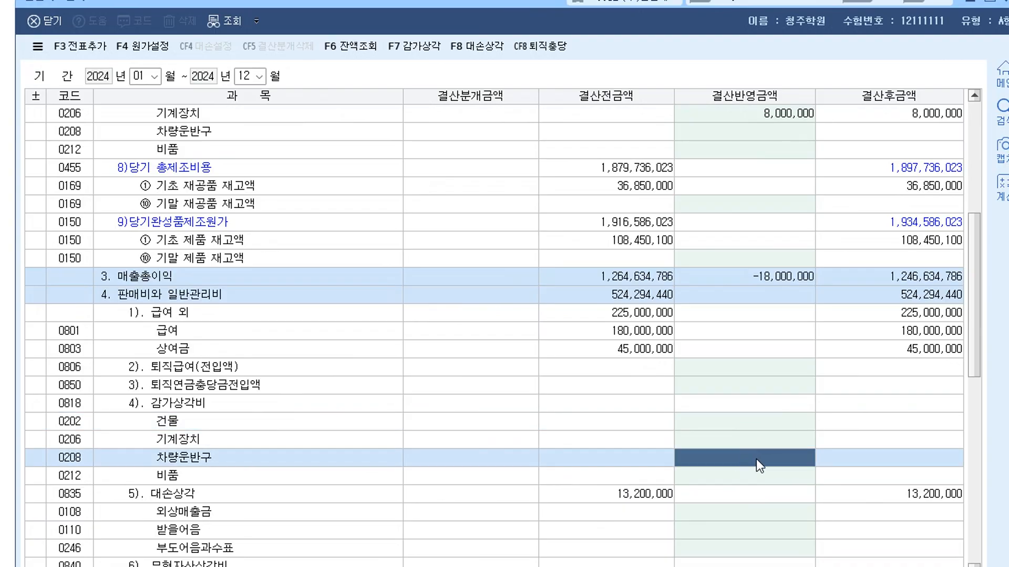
pyautogui.write('7000000')
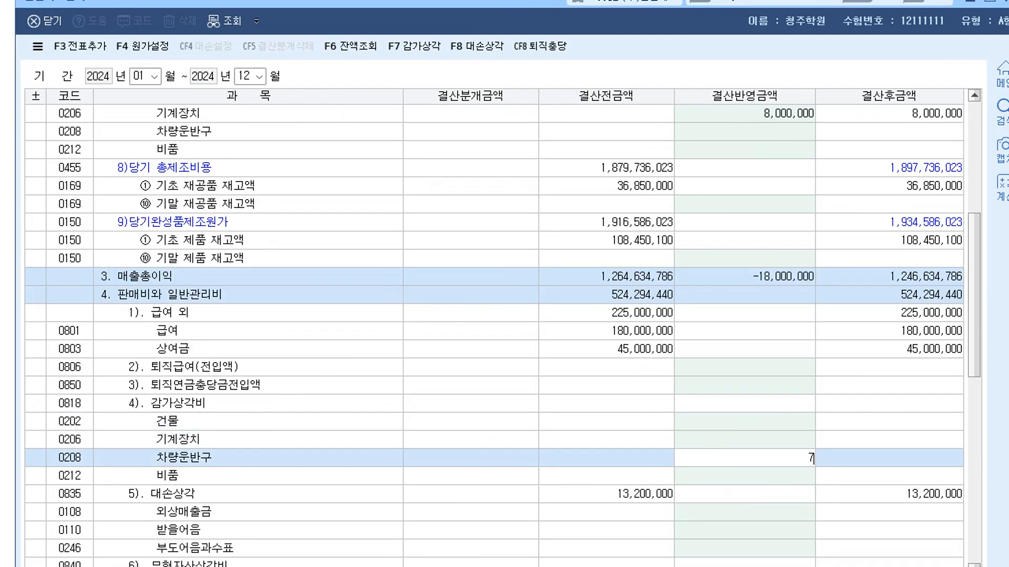
pyautogui.press('Return')
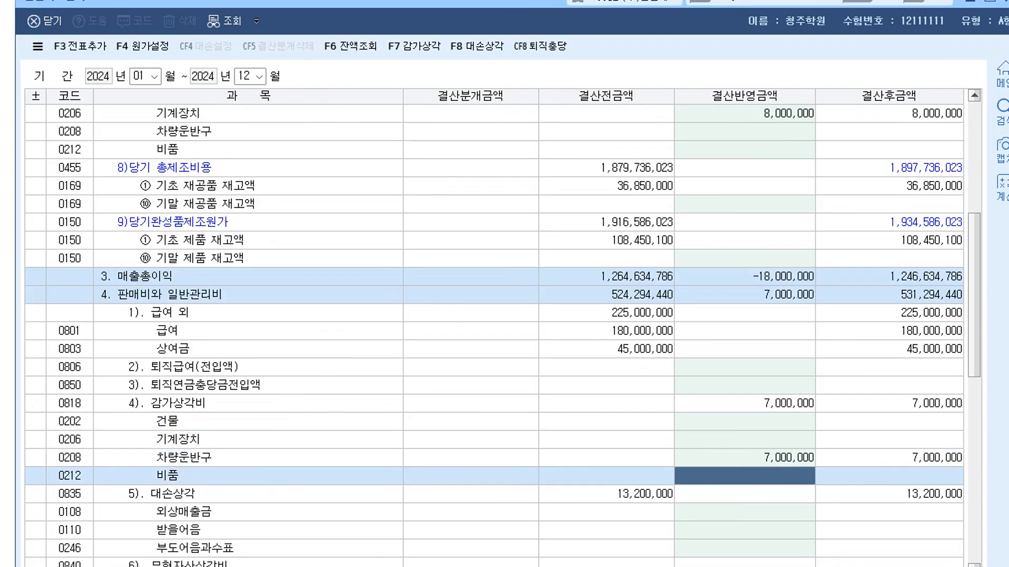
pyautogui.write('3000000')
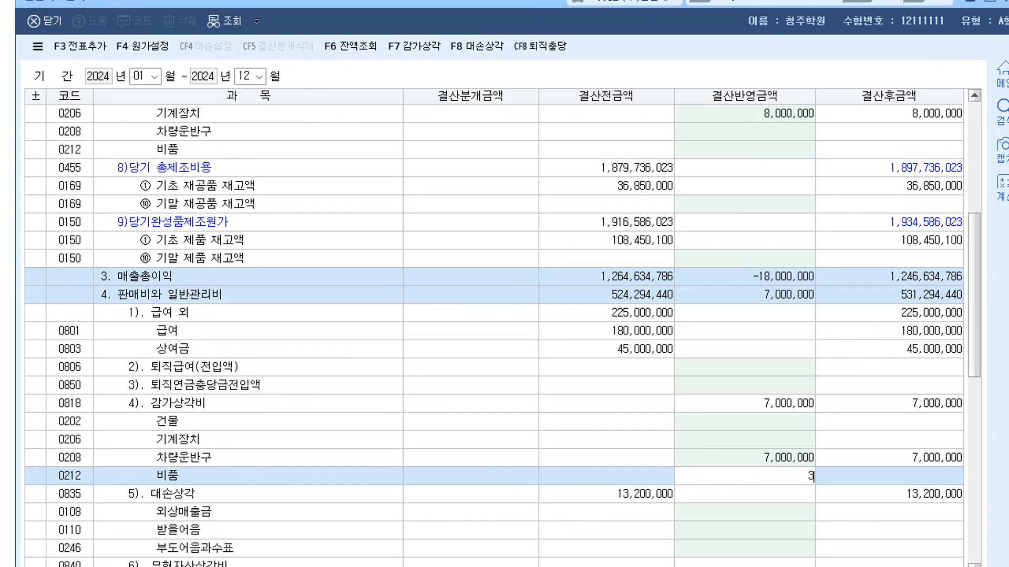
pyautogui.press('Return')
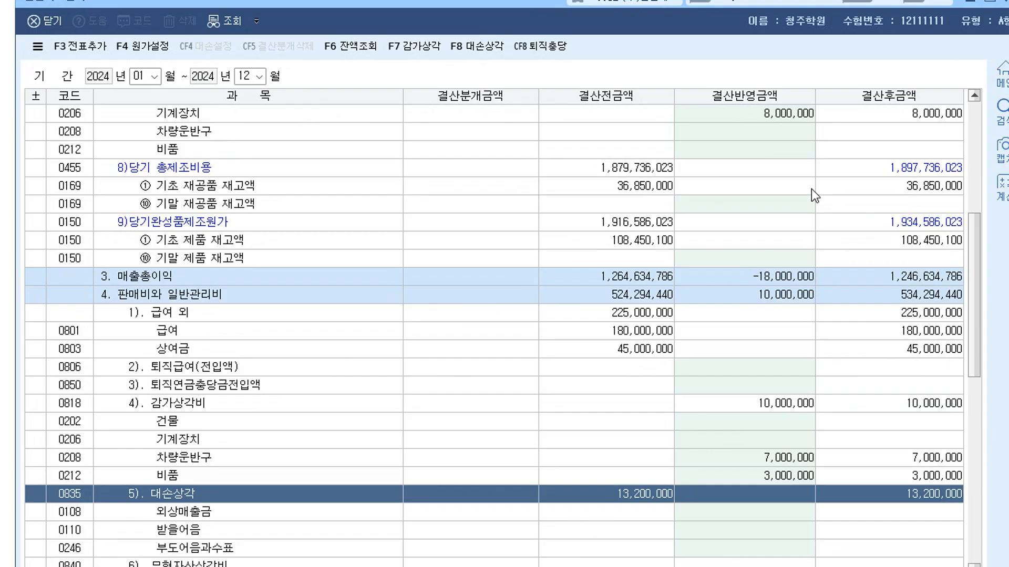
# Step: Add the automatic closing entries to the general vouchers with 전표추가 and confirm
pyautogui.moveTo(432, 3); pyautogui.dragTo(431, 22)
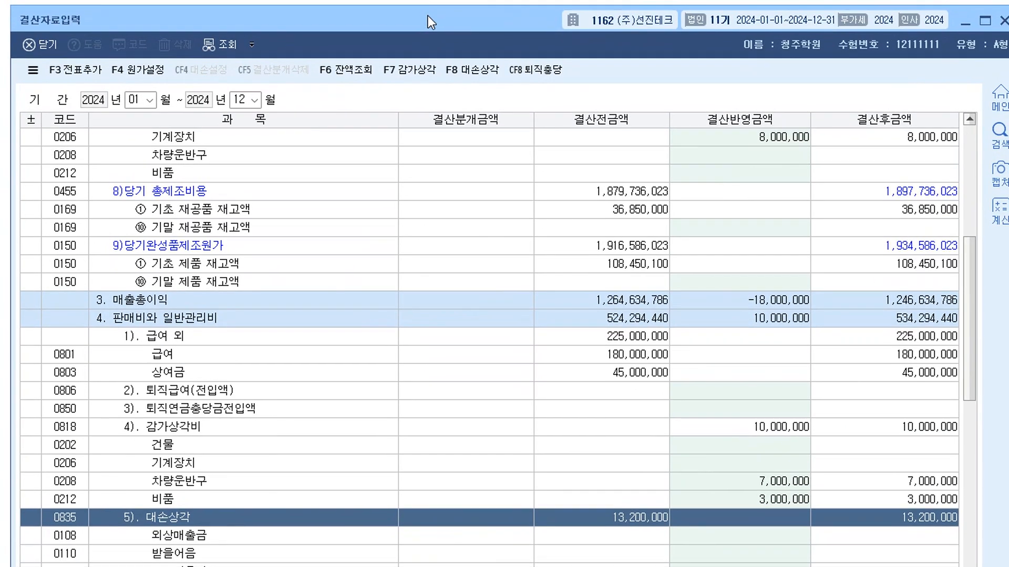
pyautogui.click(81, 74)
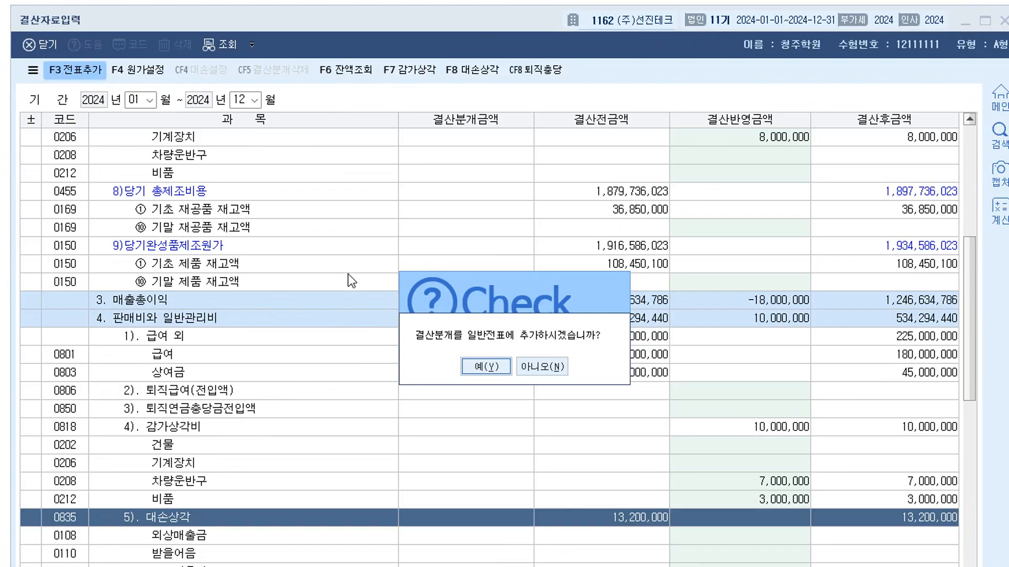
pyautogui.click(497, 364)
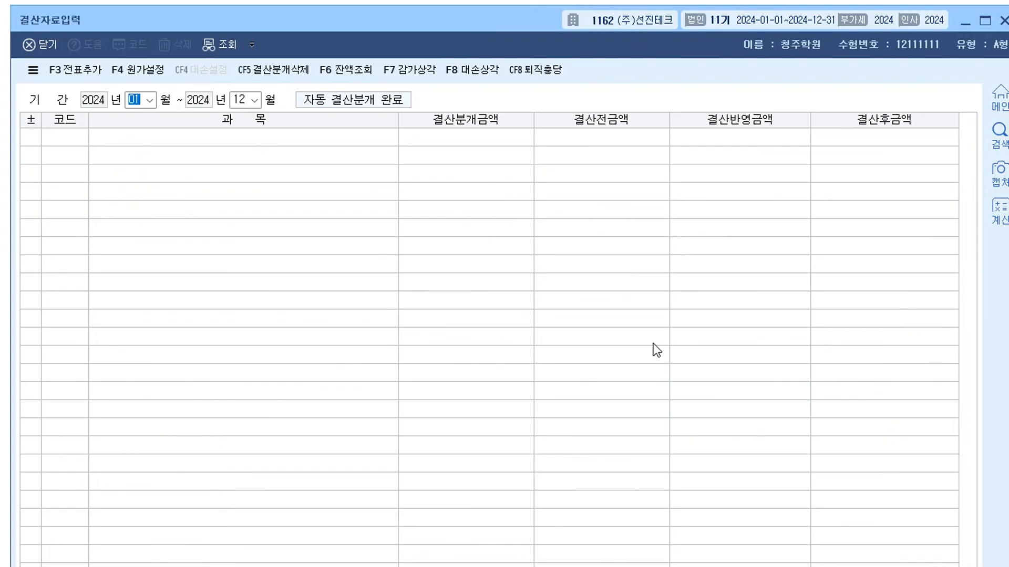
# Step: Switch to the exam document, go to 문제5 question [1] and mark the word 생산직 in red
pyautogui.hotkey('alt', 'Tab')
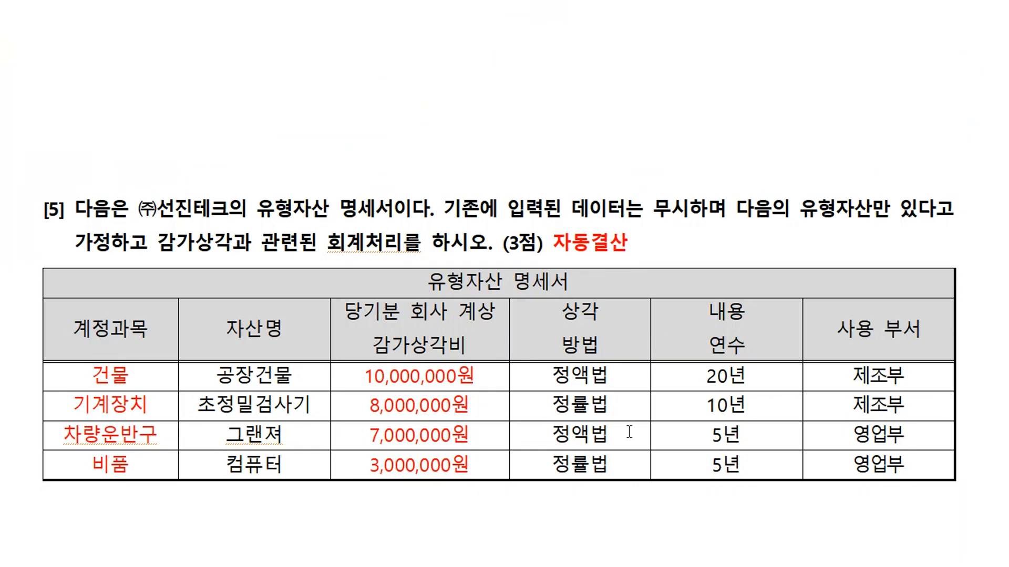
pyautogui.click(597, 513)
pyautogui.scroll(-15, 520, 480)
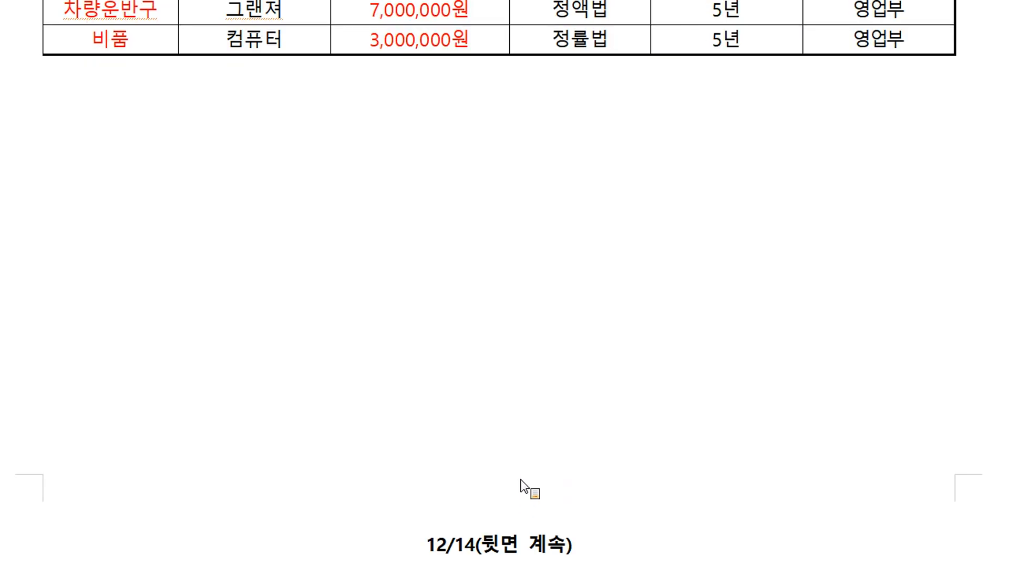
pyautogui.scroll(-3, 525, 474)
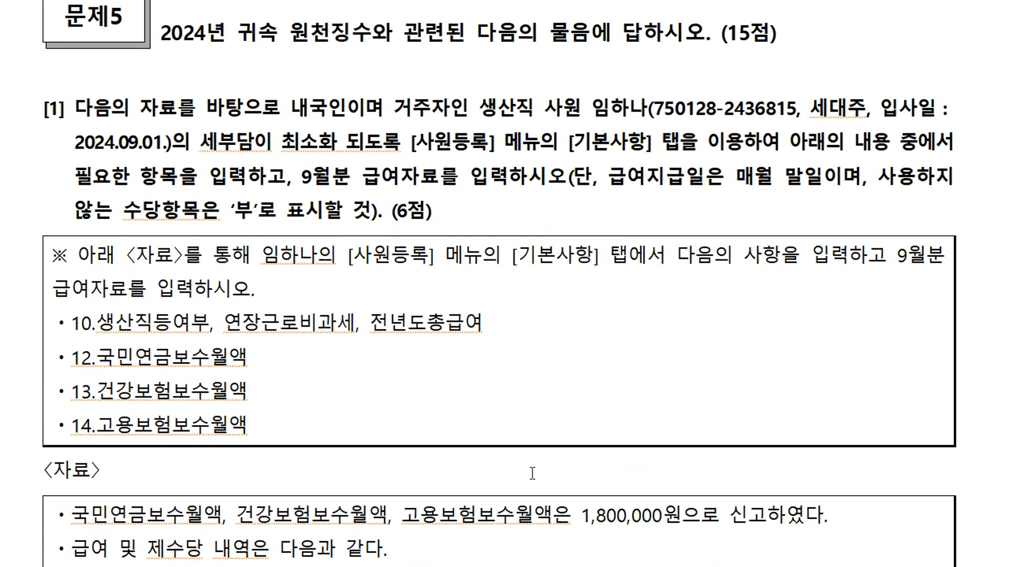
pyautogui.scroll(2, 514, 488)
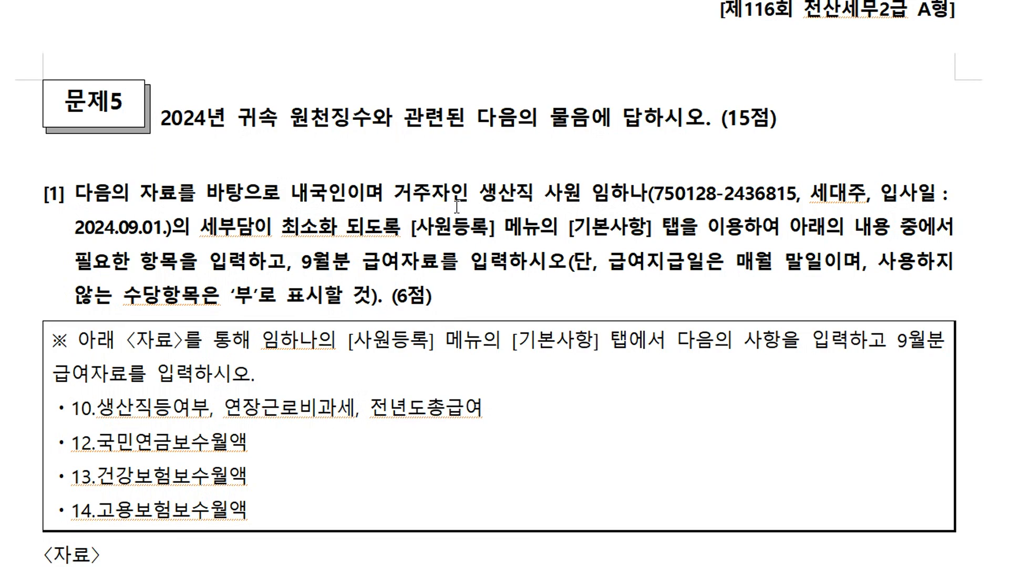
pyautogui.moveTo(479, 194); pyautogui.dragTo(536, 197)
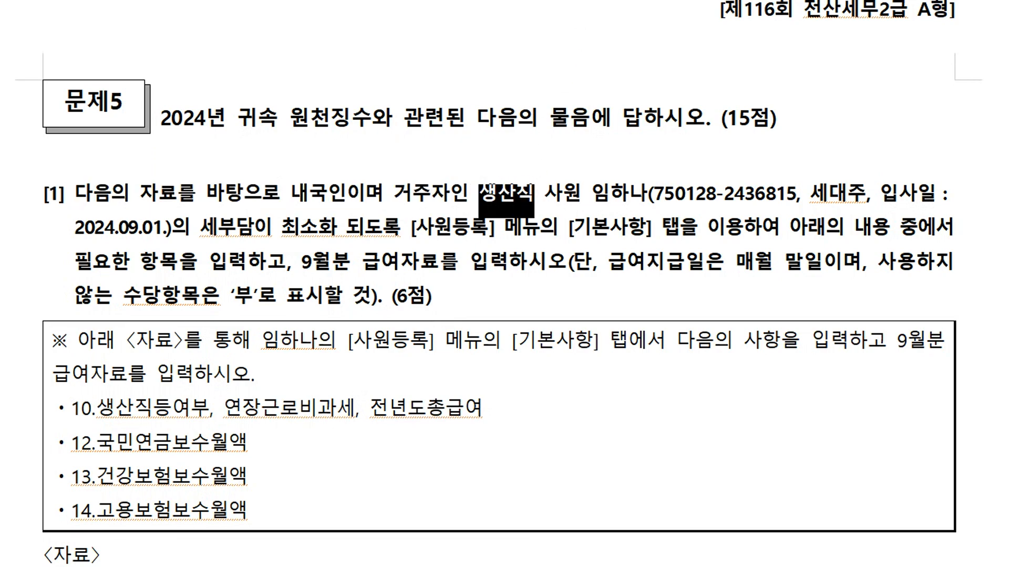
pyautogui.click(513, 192)
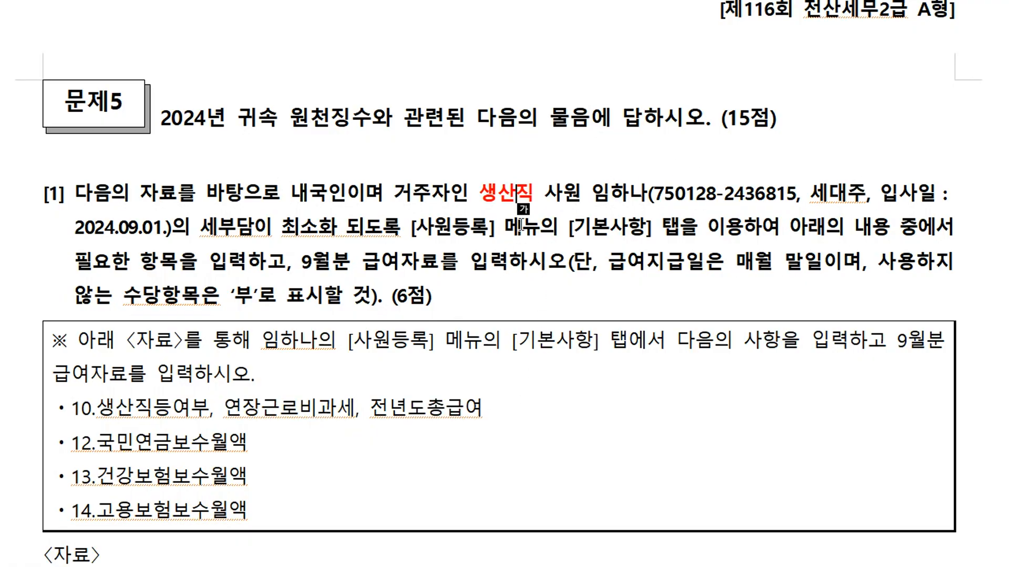
# Step: Examine question [1]'s 자료 for the reported insurance base amounts, pay and allowances, night-work conditions and 전년도총급여
pyautogui.scroll(-6, 518, 231)
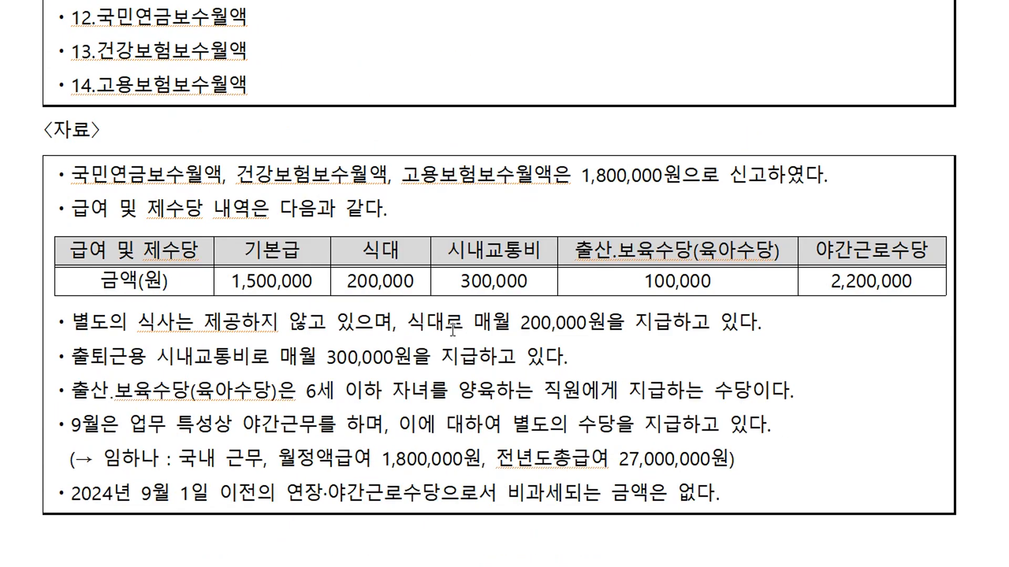
pyautogui.scroll(3, 417, 288)
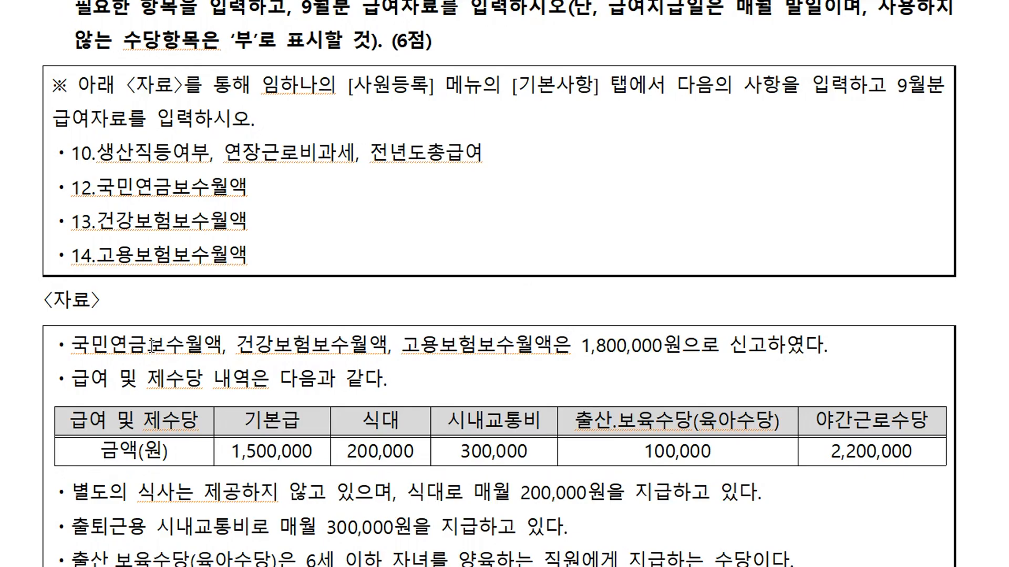
pyautogui.moveTo(148, 346); pyautogui.dragTo(184, 346)
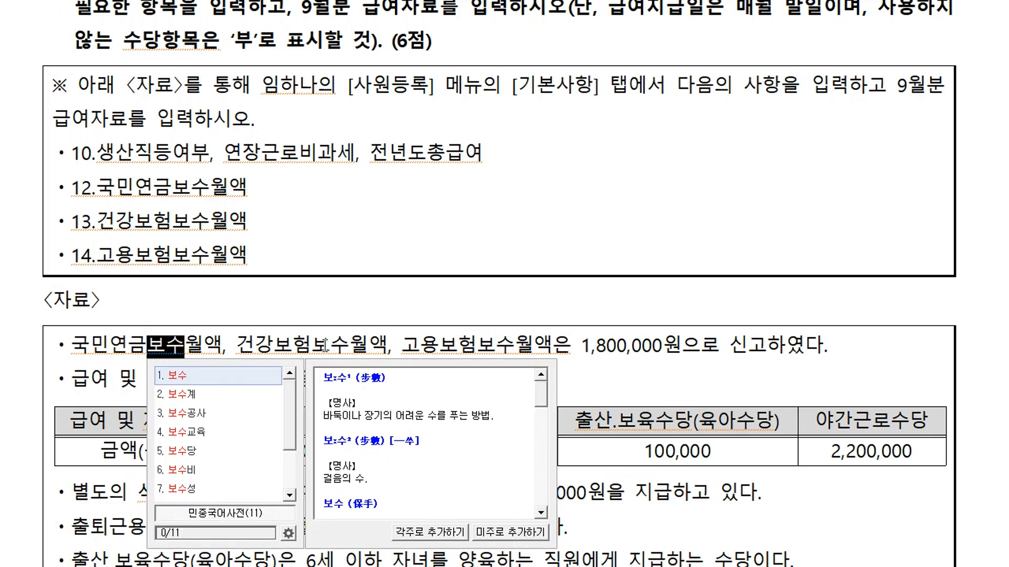
pyautogui.click(325, 345)
pyautogui.click(521, 341)
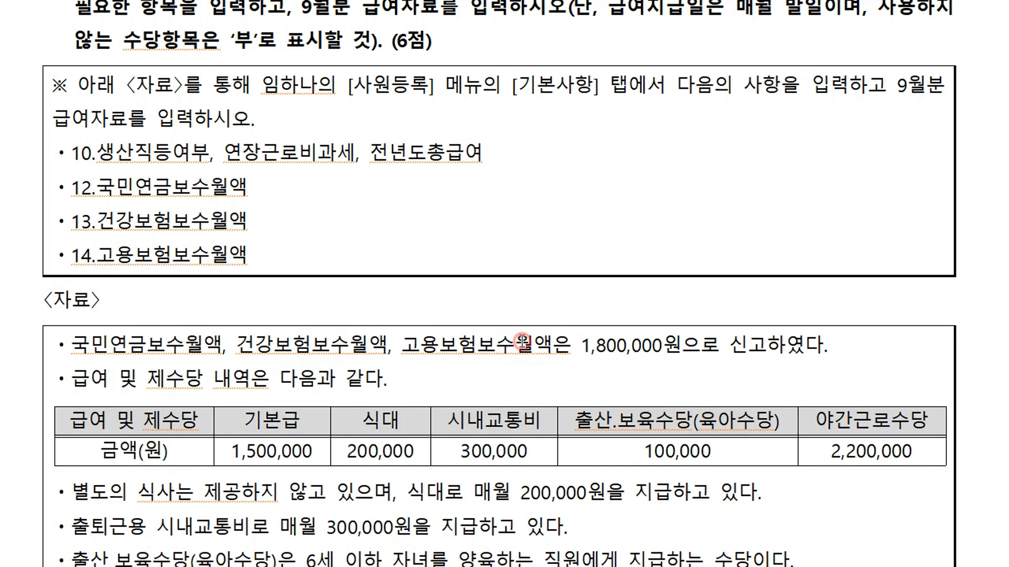
pyautogui.click(612, 346)
pyautogui.scroll(1, 476, 179)
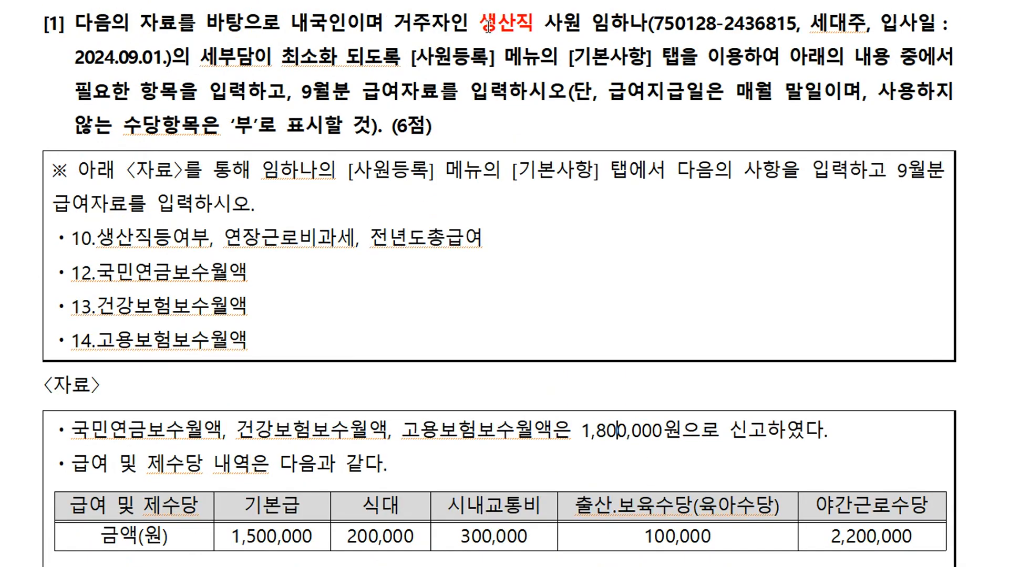
pyautogui.click(509, 22)
pyautogui.scroll(-2, 590, 244)
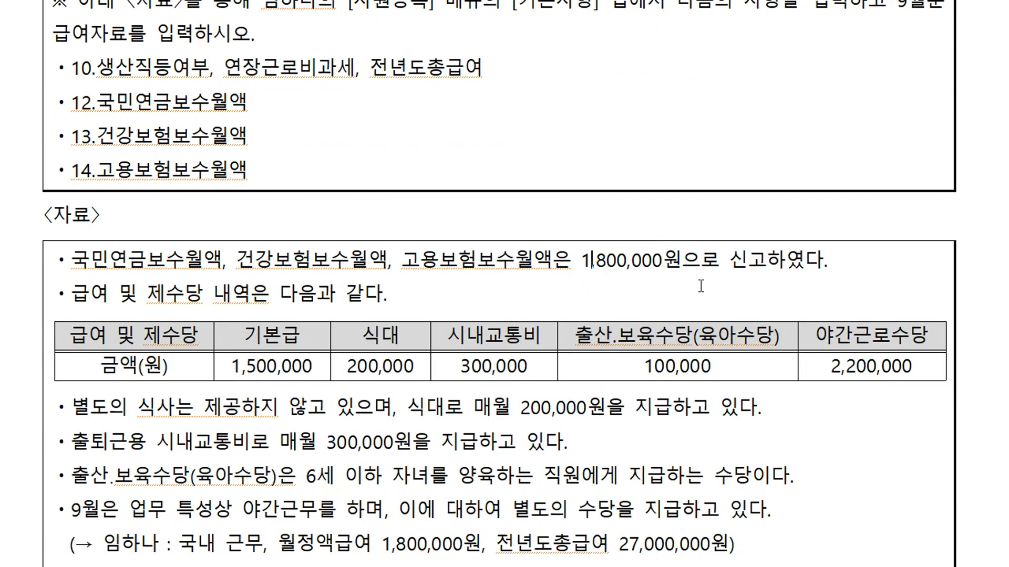
pyautogui.scroll(-1, 701, 287)
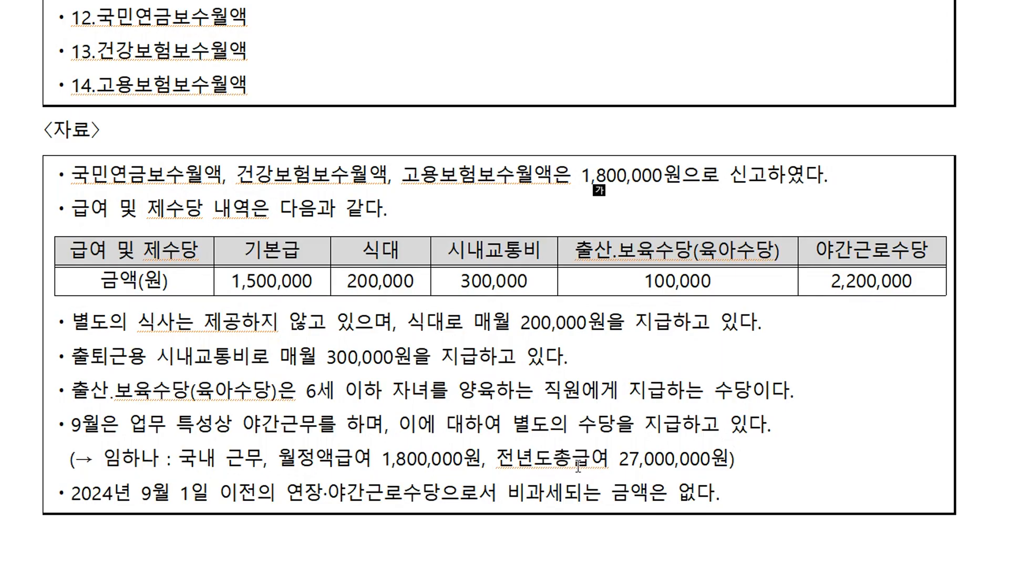
pyautogui.moveTo(619, 460); pyautogui.dragTo(728, 464)
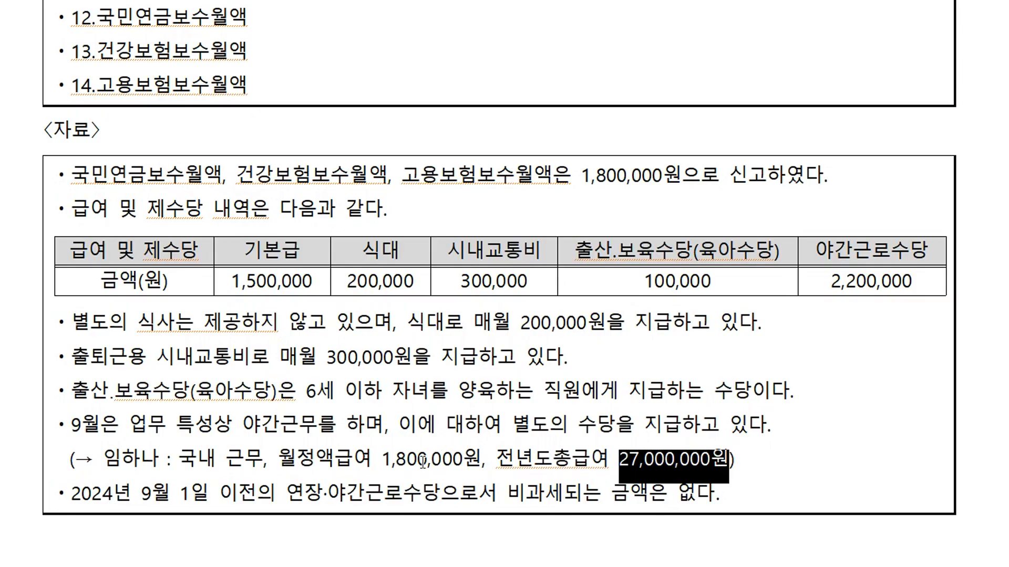
pyautogui.click(520, 437)
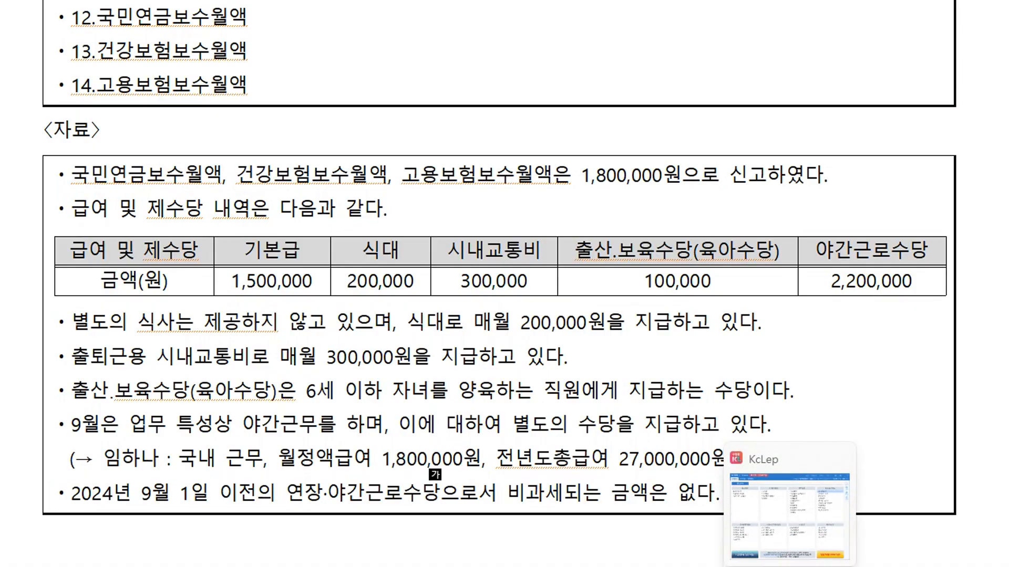
# Step: Switch to KcLep, open 사원등록 under 원천징수 and select the first listed employee
pyautogui.click(789, 566)
pyautogui.moveTo(301, 0); pyautogui.dragTo(270, 18)
pyautogui.click(218, 40)
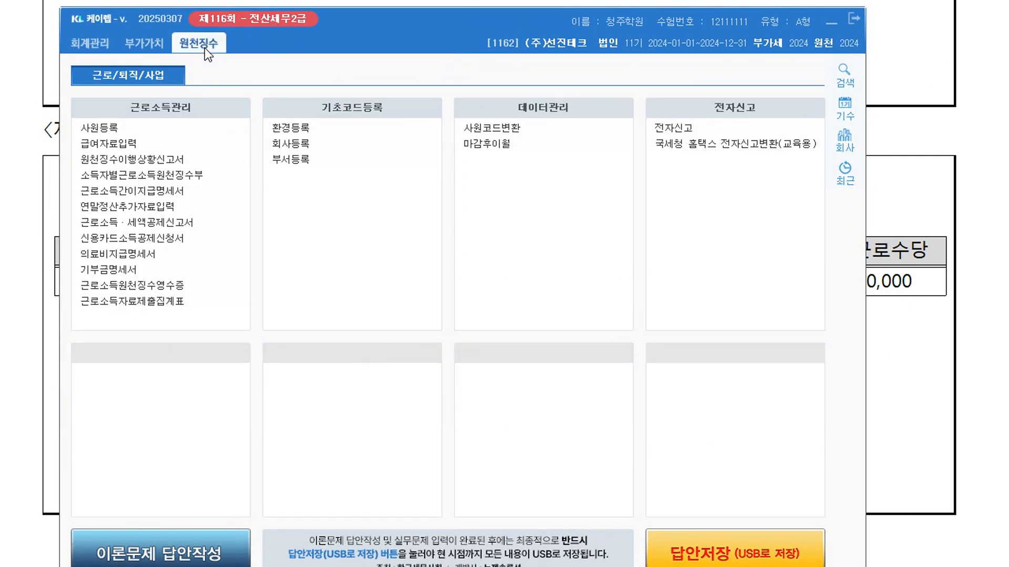
pyautogui.click(108, 131)
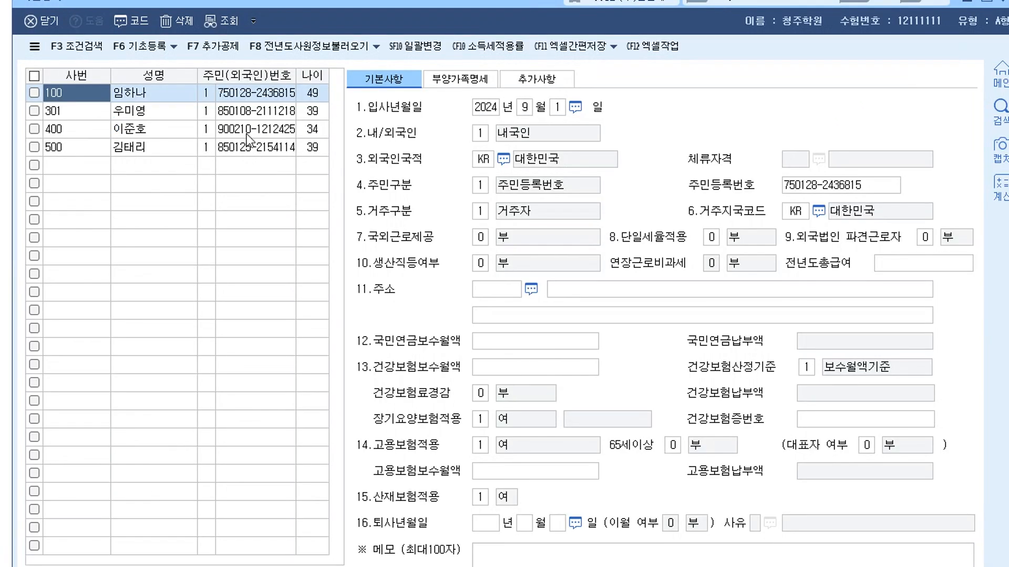
pyautogui.click(129, 95)
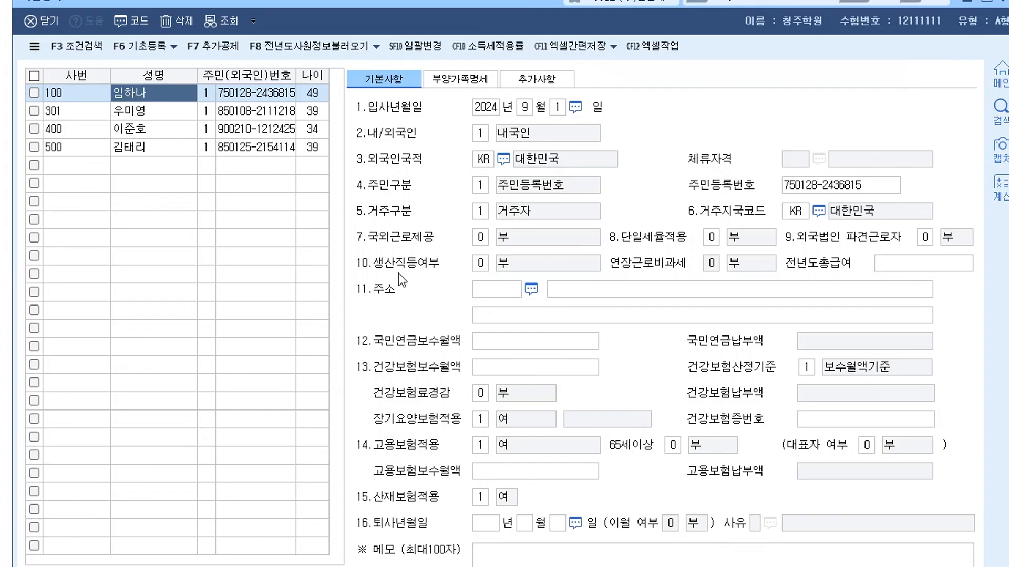
# Step: Set the employee's 생산직등여부 and 연장근로비과세 to 여 and enter 27,000,000 as 전년도총급여
pyautogui.click(481, 264)
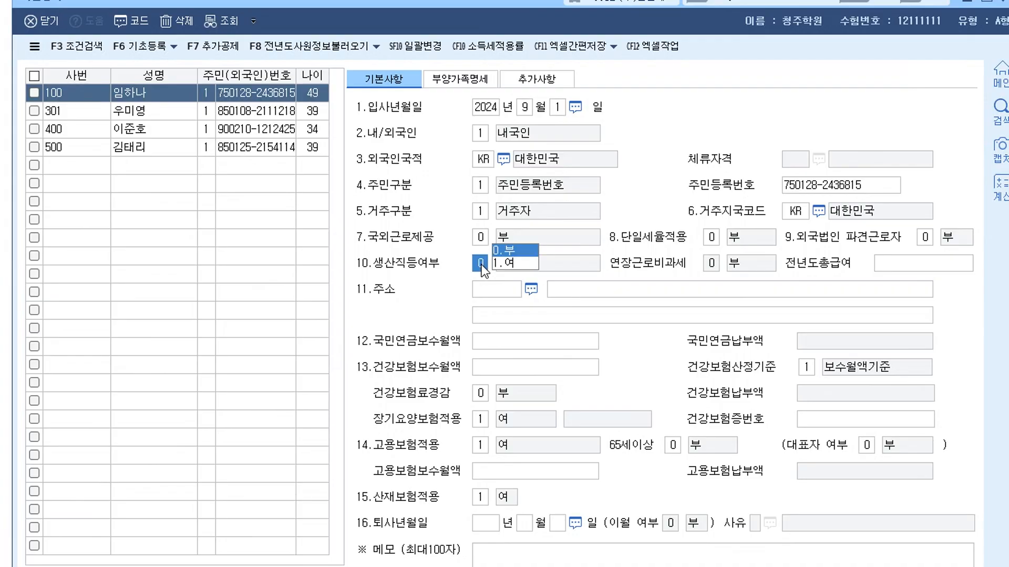
pyautogui.click(511, 263)
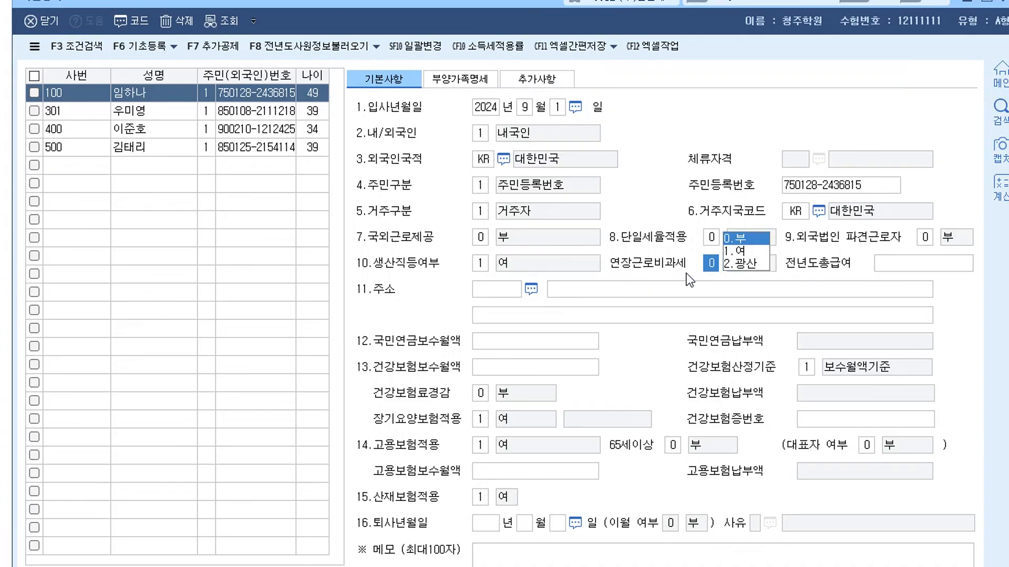
pyautogui.click(739, 251)
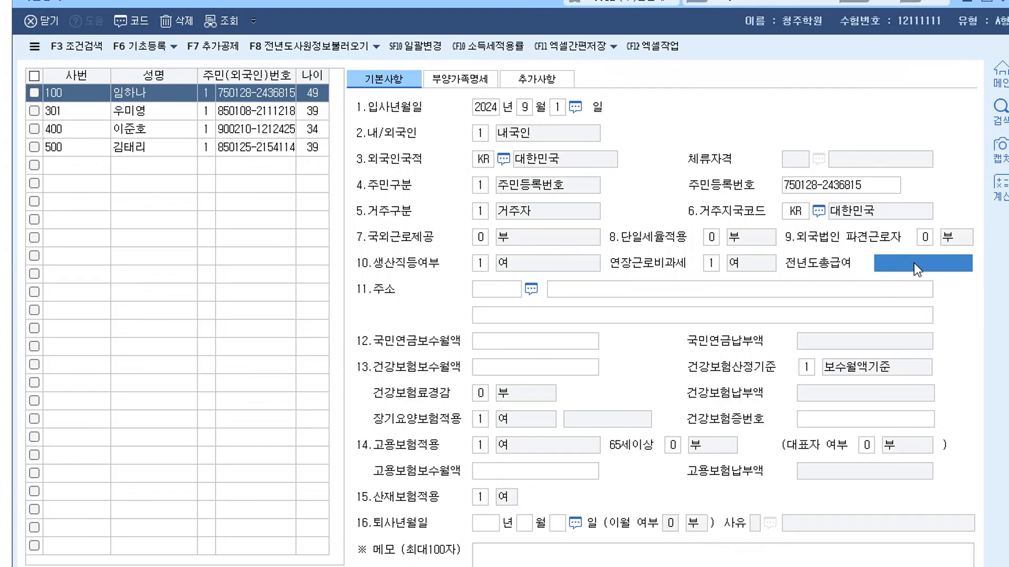
pyautogui.write('270,000')
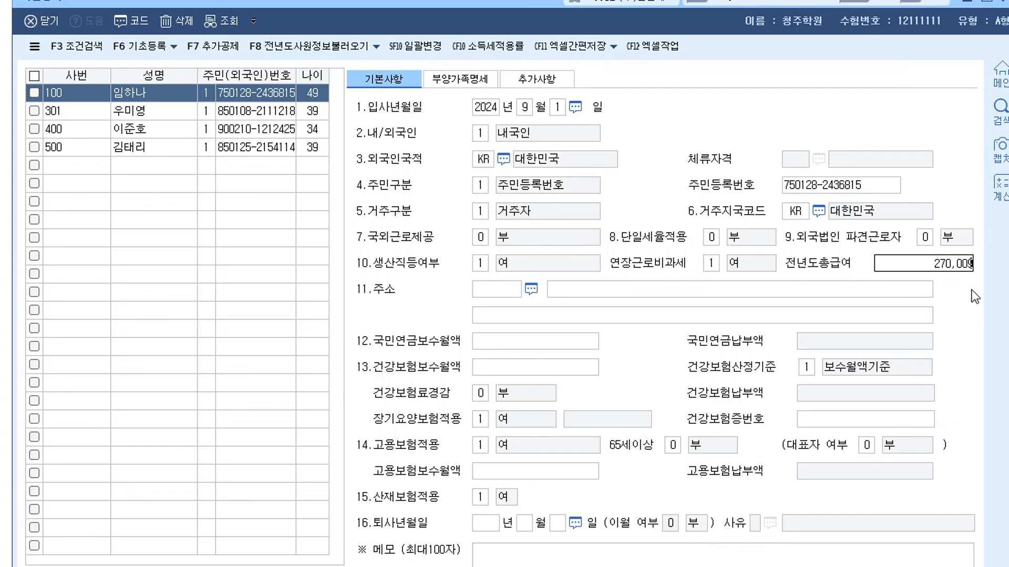
pyautogui.press('BackSpace')
pyautogui.press('BackSpace')
pyautogui.press('BackSpace')
pyautogui.press('BackSpace')
pyautogui.press('BackSpace')
pyautogui.press('BackSpace')
pyautogui.write('27,000,000')
pyautogui.press('Return')
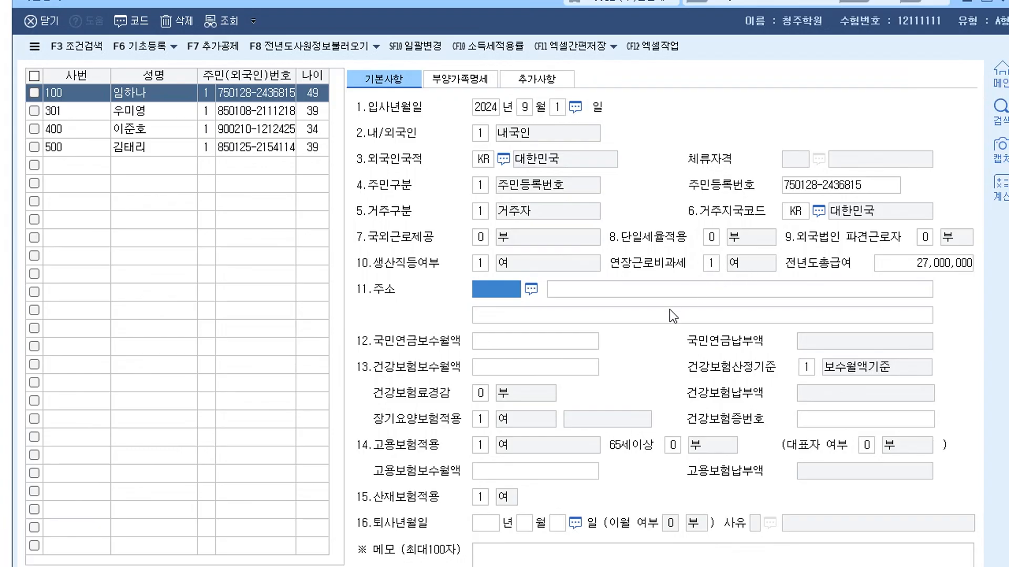
# Step: Enter 1,800,000 as the 국민연금, 건강보험 and 고용보험 보수월액, then close 사원등록
pyautogui.click(521, 345)
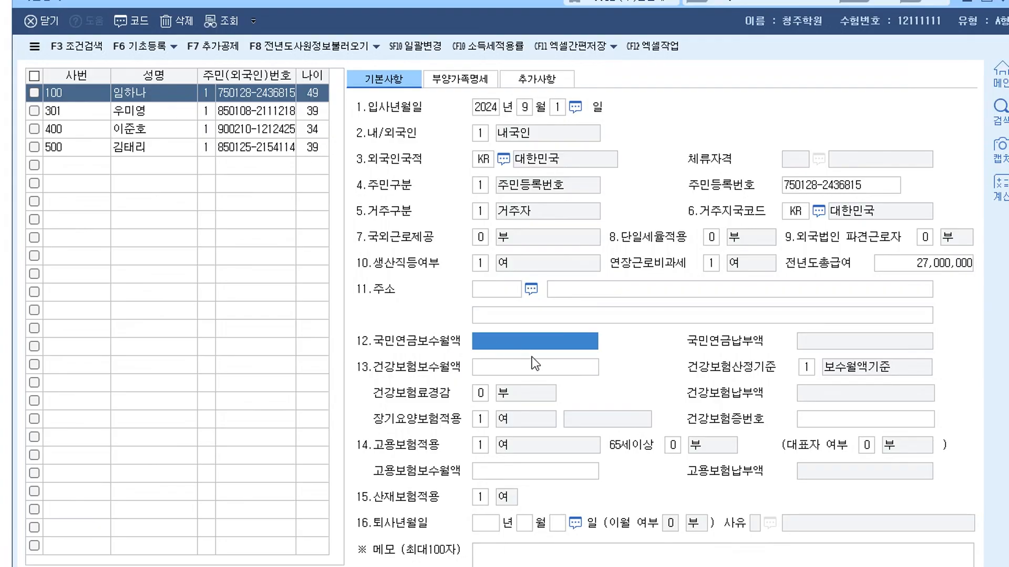
pyautogui.write('1800000')
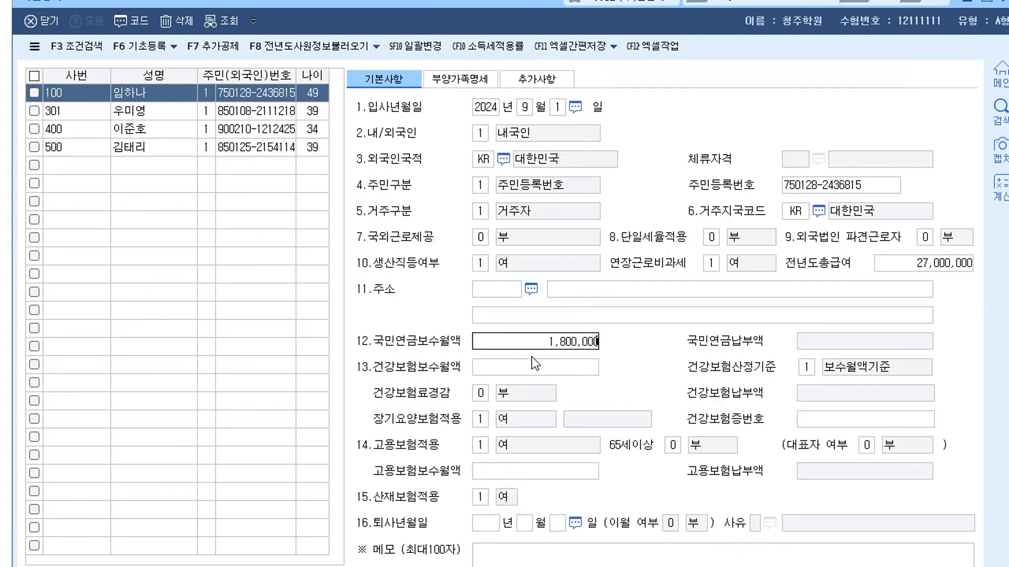
pyautogui.press('Return')
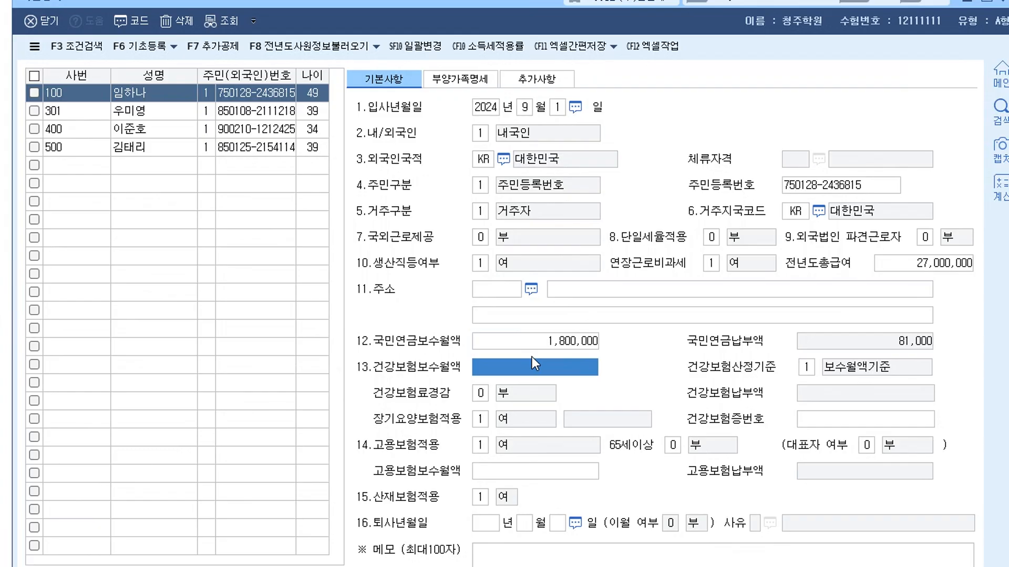
pyautogui.write('8000000')
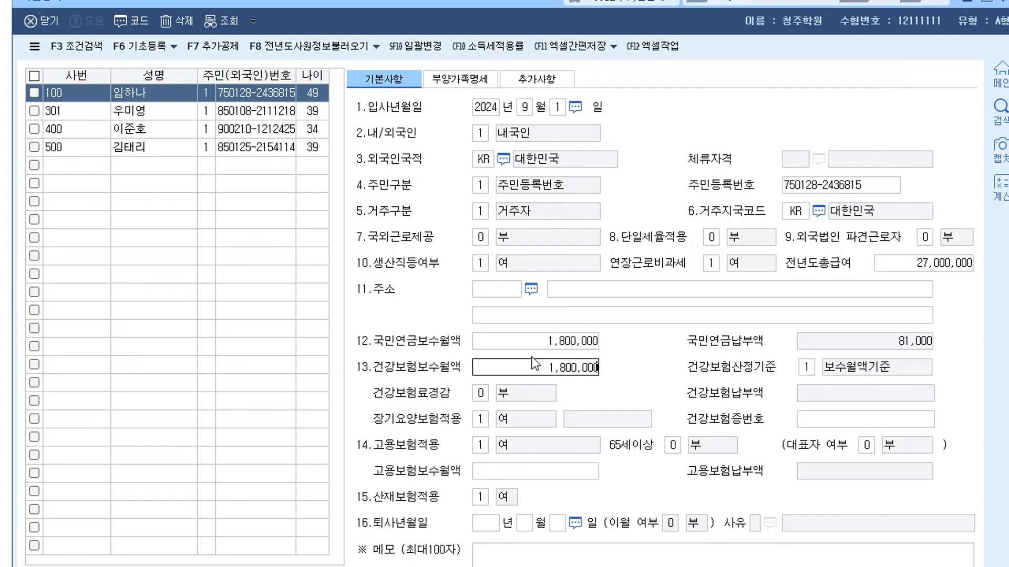
pyautogui.press('Return')
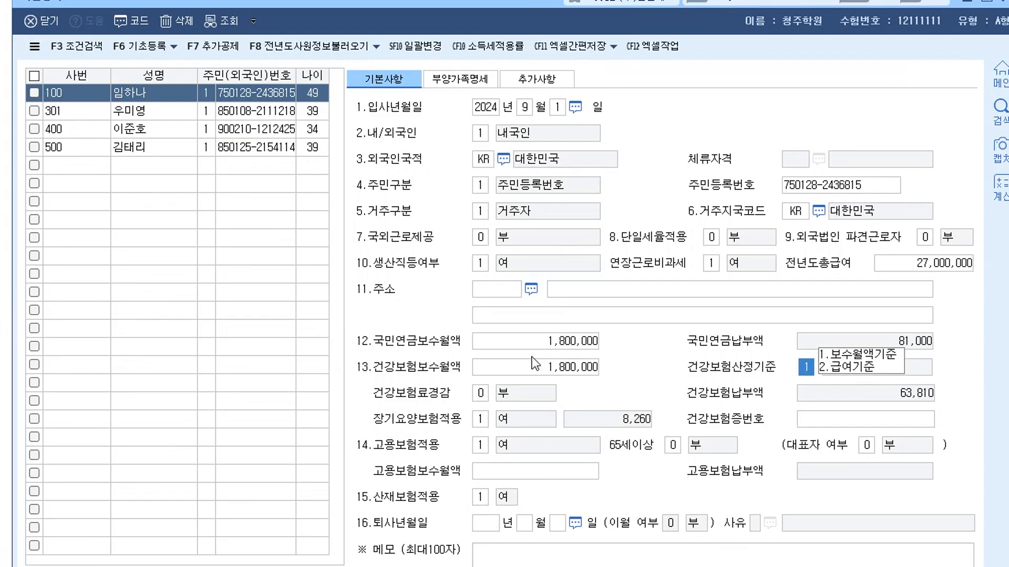
pyautogui.click(525, 471)
pyautogui.write('1')
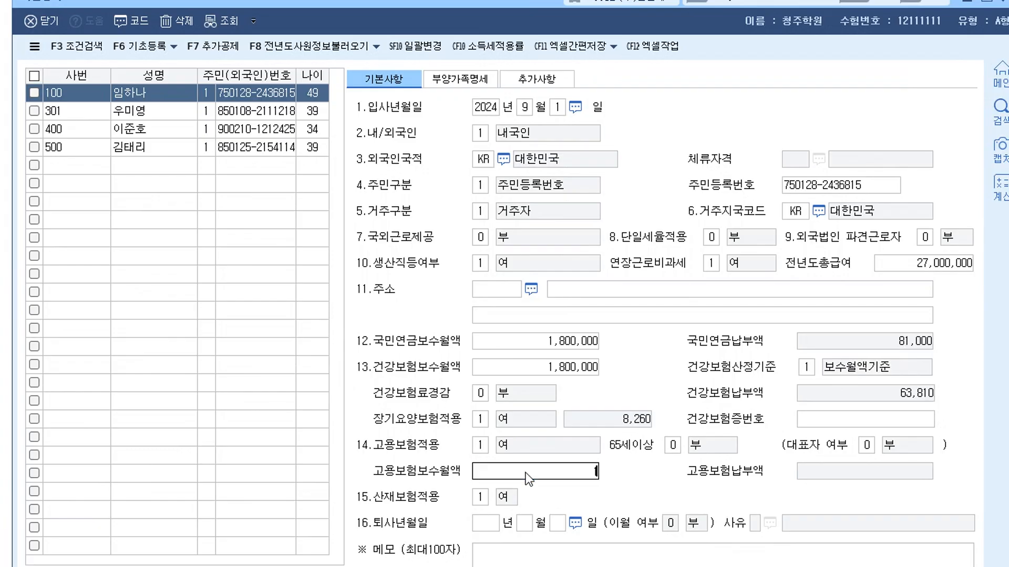
pyautogui.write(',800,000')
pyautogui.press('Return')
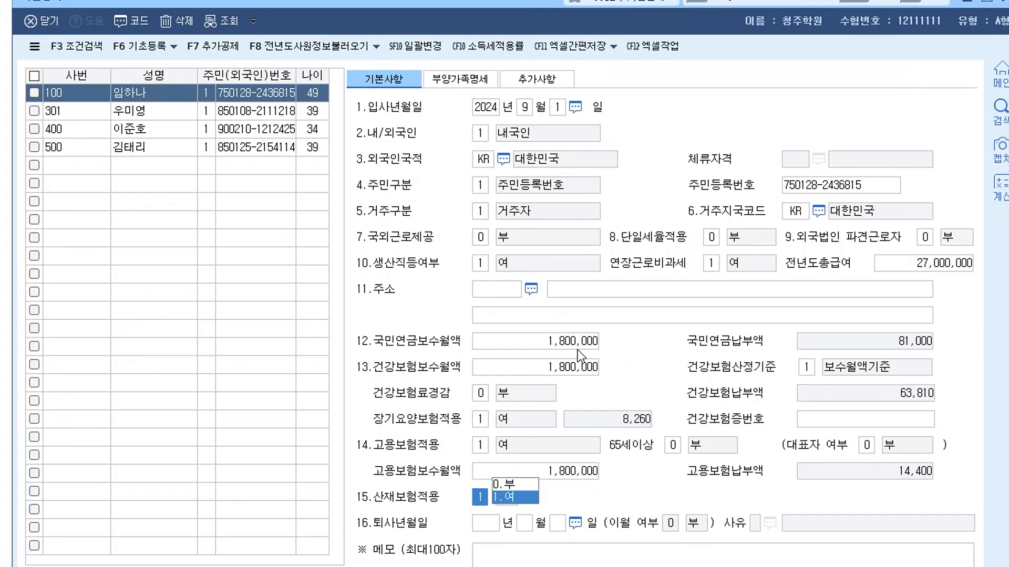
pyautogui.press('Escape')
pyautogui.press('Escape')
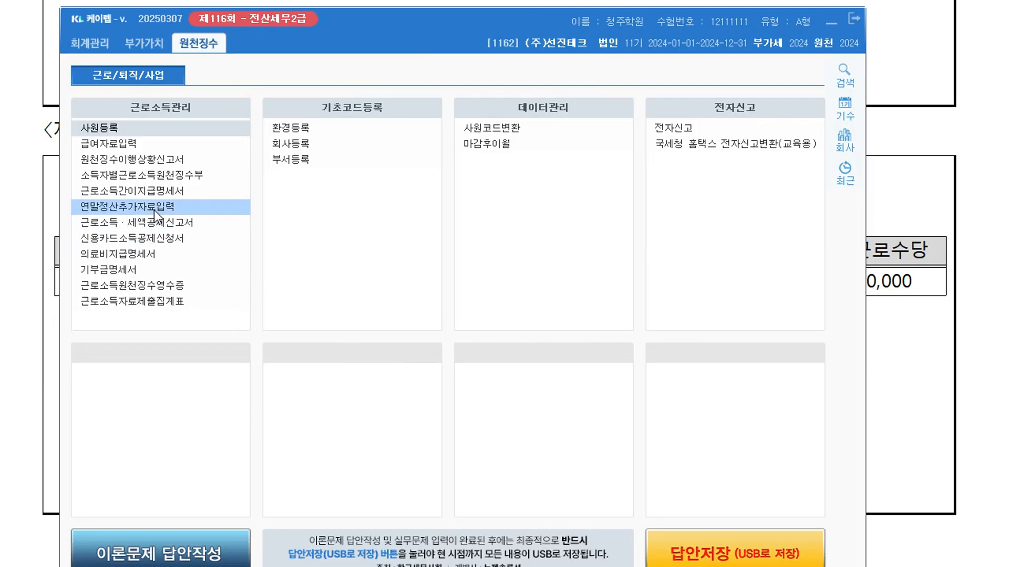
# Step: Open 급여자료입력 and check the 급여 및 제수당 table in the exam document's 자료
pyautogui.click(125, 145)
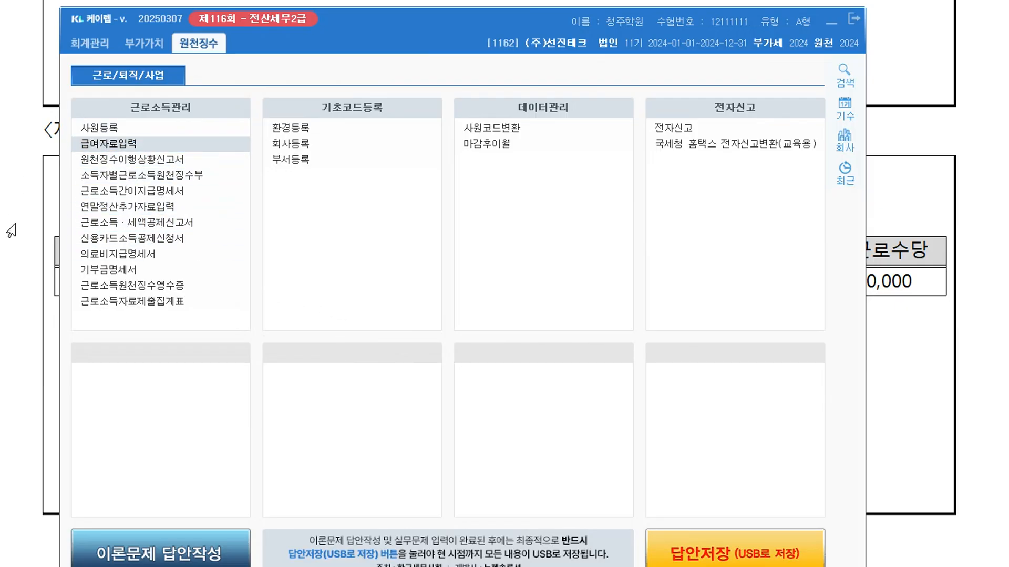
pyautogui.click(13, 227)
pyautogui.click(240, 277)
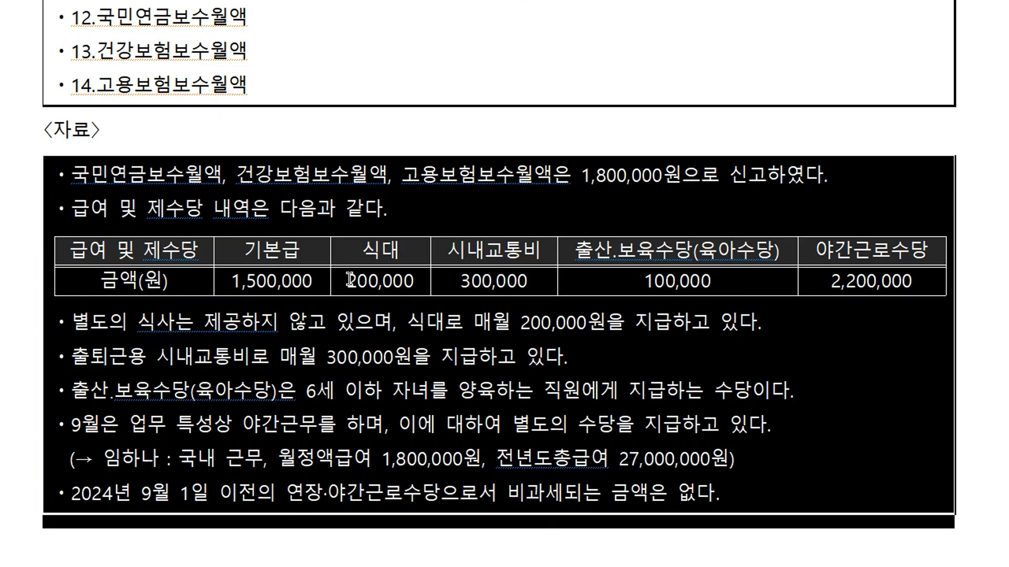
pyautogui.click(421, 221)
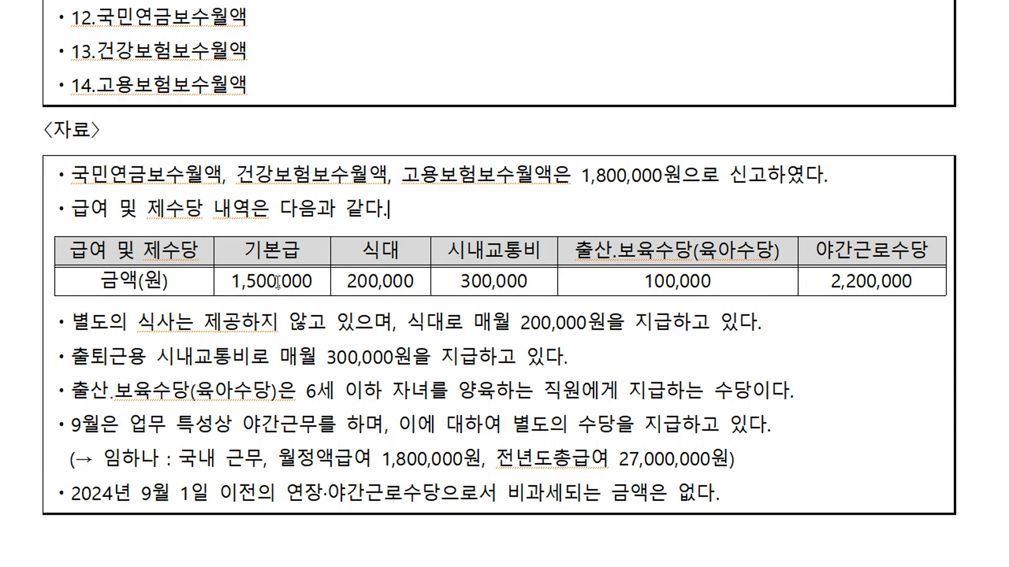
pyautogui.click(358, 273)
pyautogui.click(371, 278)
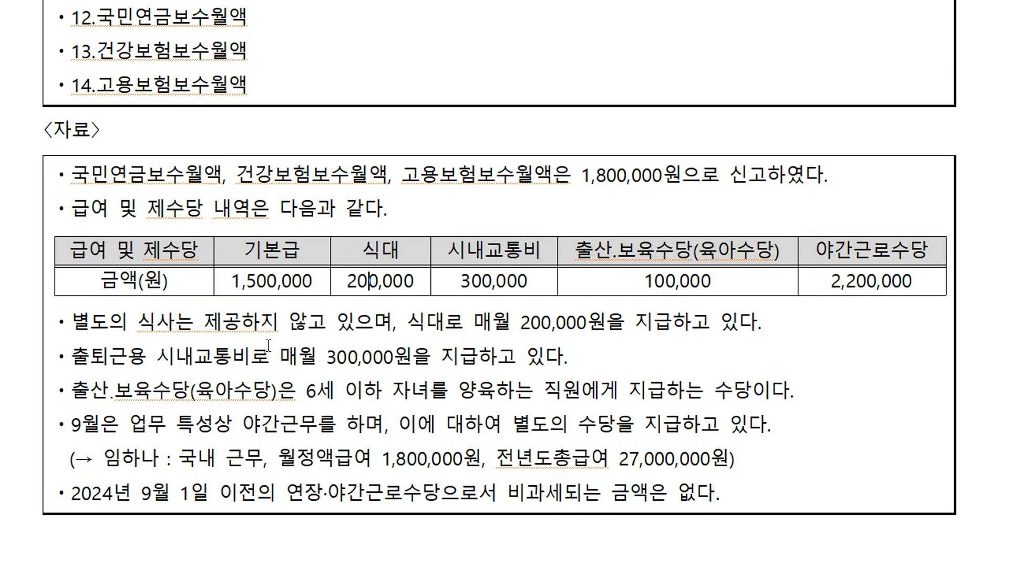
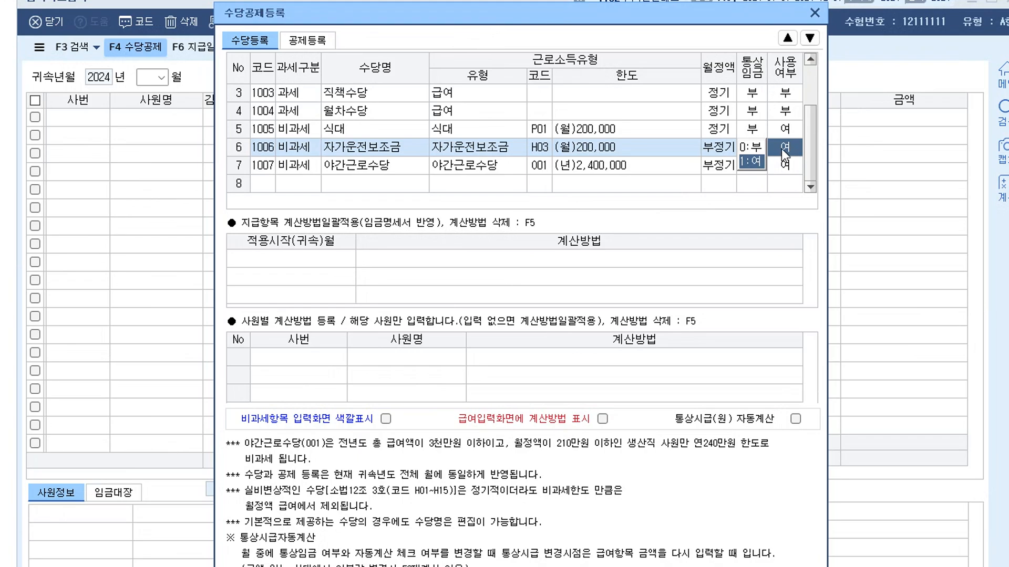
# Step: In 수당등록, set 자가운전보조금's 사용여부 to 부 and add 시내교통비 as a 과세 allowance
pyautogui.click(753, 147)
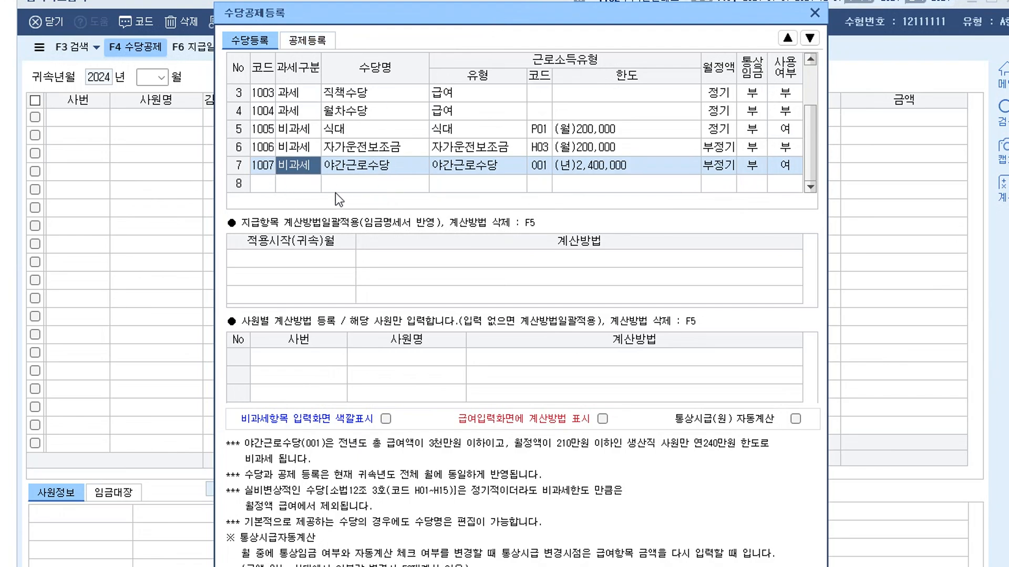
pyautogui.click(310, 183)
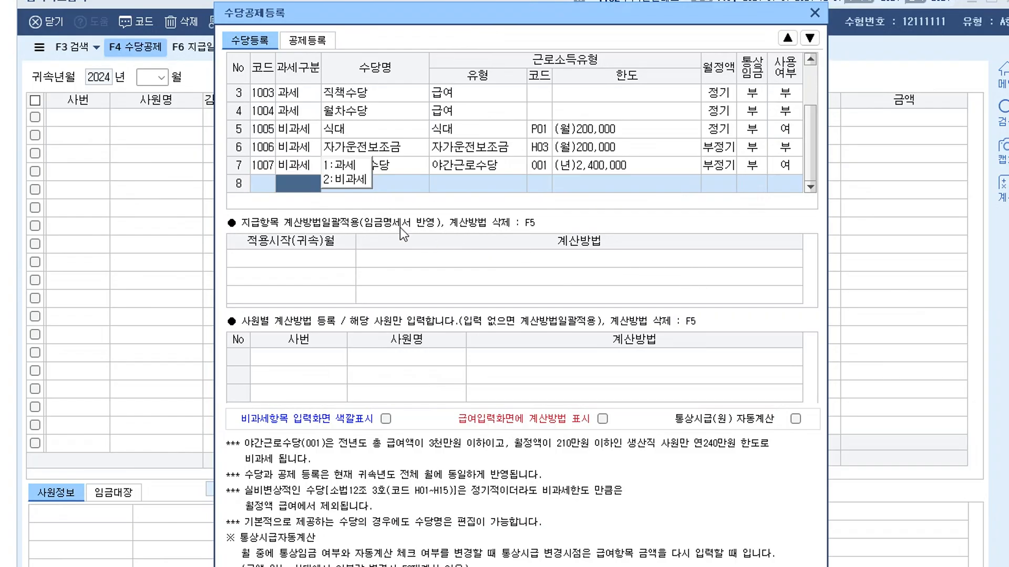
pyautogui.click(357, 164)
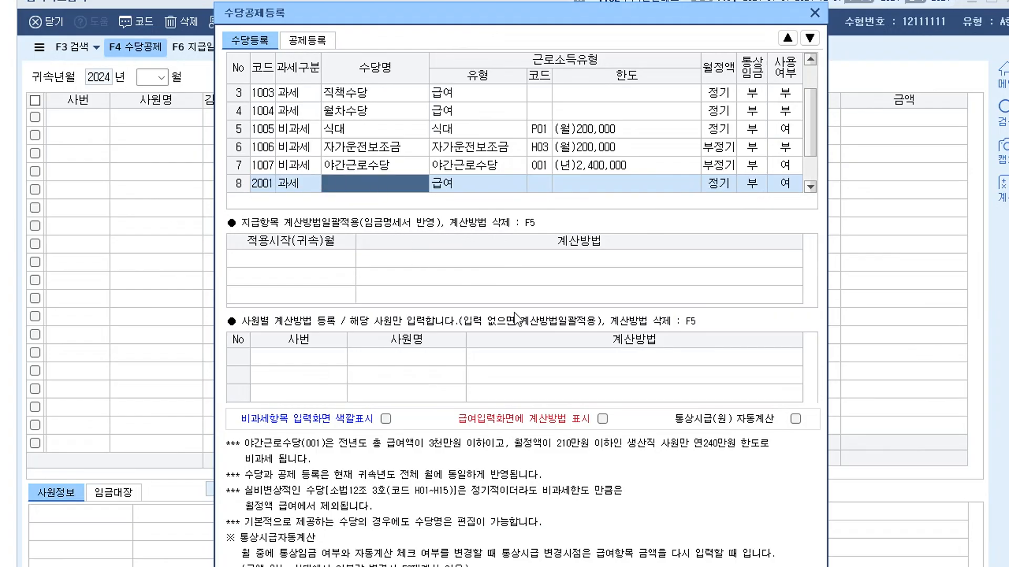
pyautogui.write('tlsd')
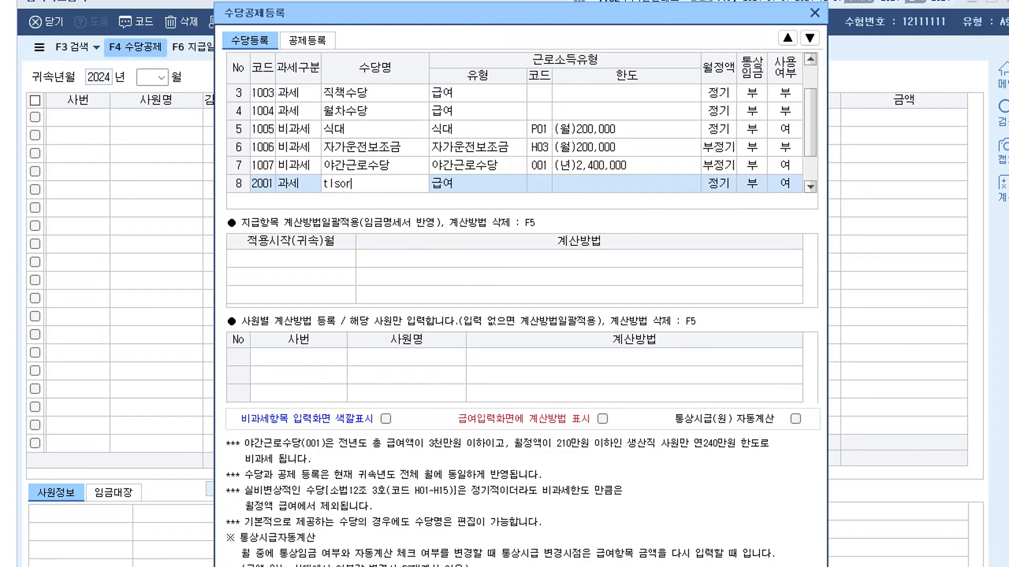
pyautogui.press('BackSpace')
pyautogui.press('BackSpace')
pyautogui.press('BackSpace')
pyautogui.press('BackSpace')
pyautogui.write('시내교통비')
pyautogui.press('Return')
pyautogui.press('Return')
pyautogui.press('Return')
pyautogui.press('1')
pyautogui.press('Return')
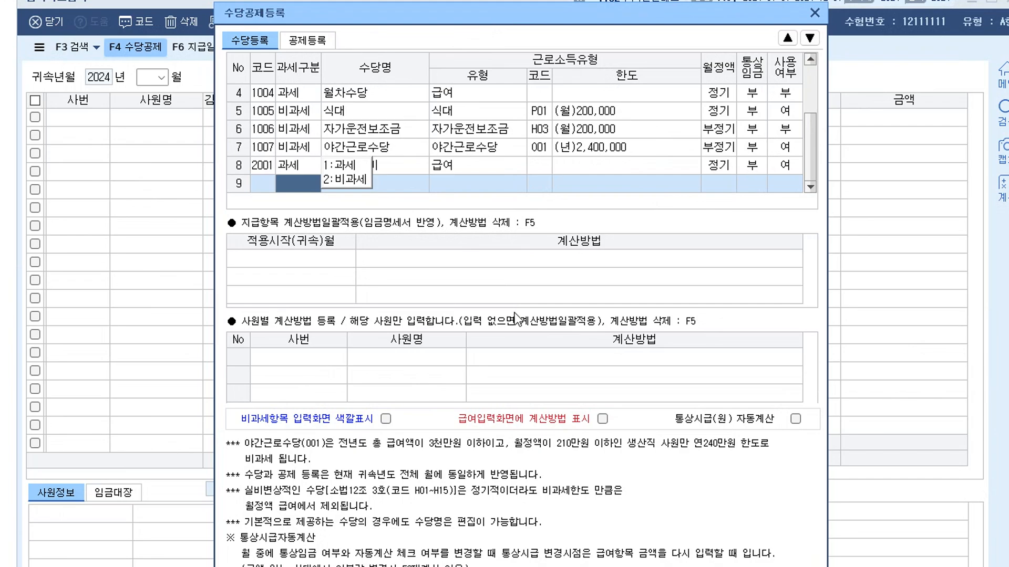
# Step: Add a 비과세 allowance named 출산.보육수당(육아수당) in the next empty 수당등록 row
pyautogui.press('2')
pyautogui.press('Return')
pyautogui.write('출신')
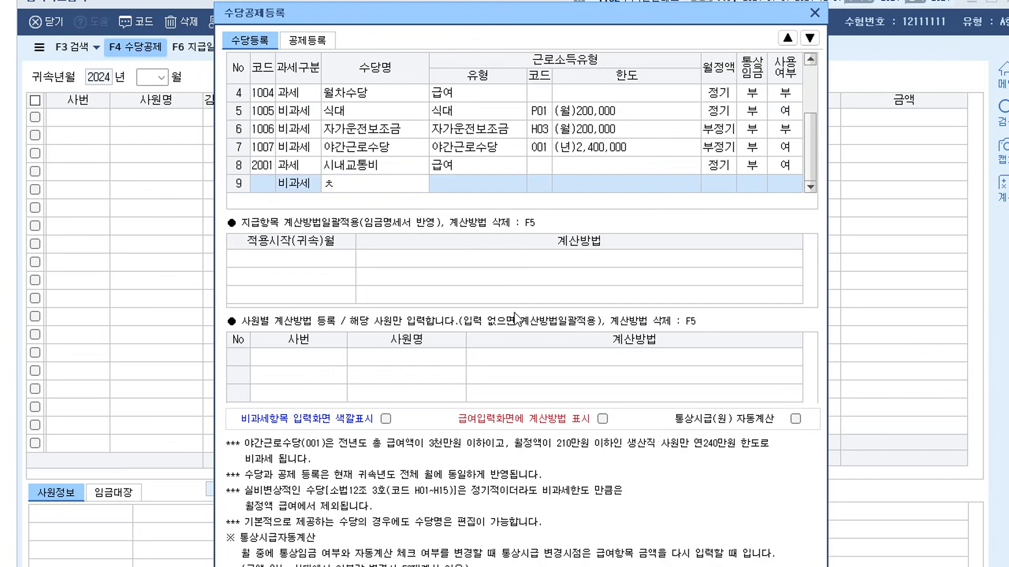
pyautogui.press('BackSpace')
pyautogui.write('산.ㅂ')
pyautogui.write('보육수ㄷ')
pyautogui.write('당(ㅂ')
pyautogui.write('아수당')
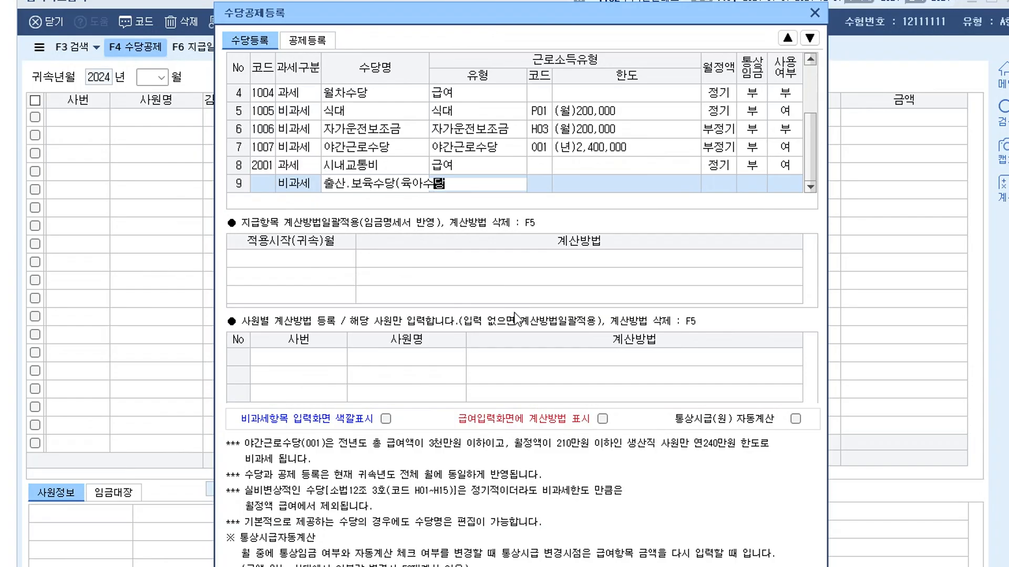
pyautogui.write(')')
pyautogui.press('Return')
pyautogui.press('Return')
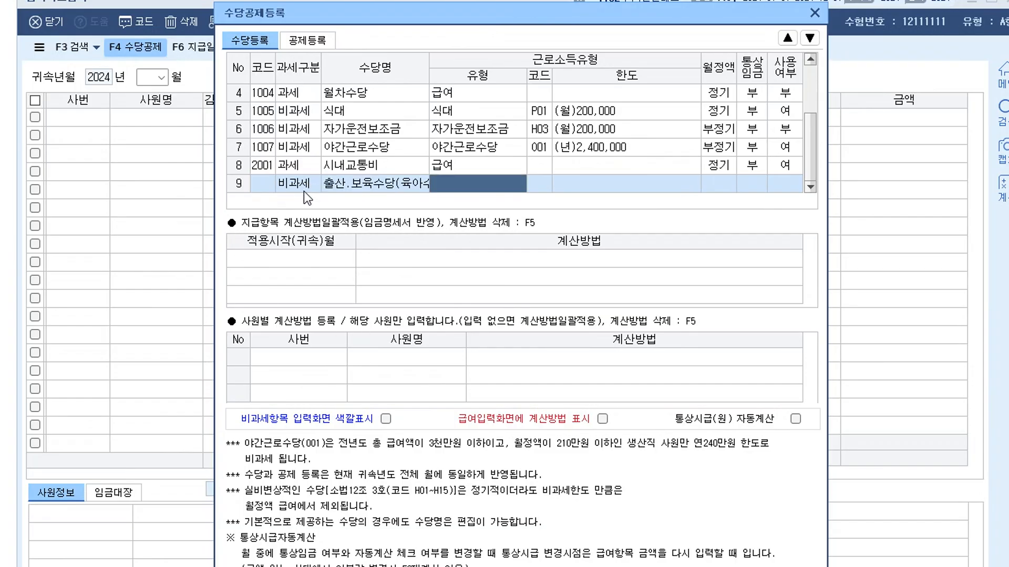
# Step: Search the 비과세 codes and assign Q02 보육수당 as the new childcare allowance's 유형
pyautogui.doubleClick(483, 187)
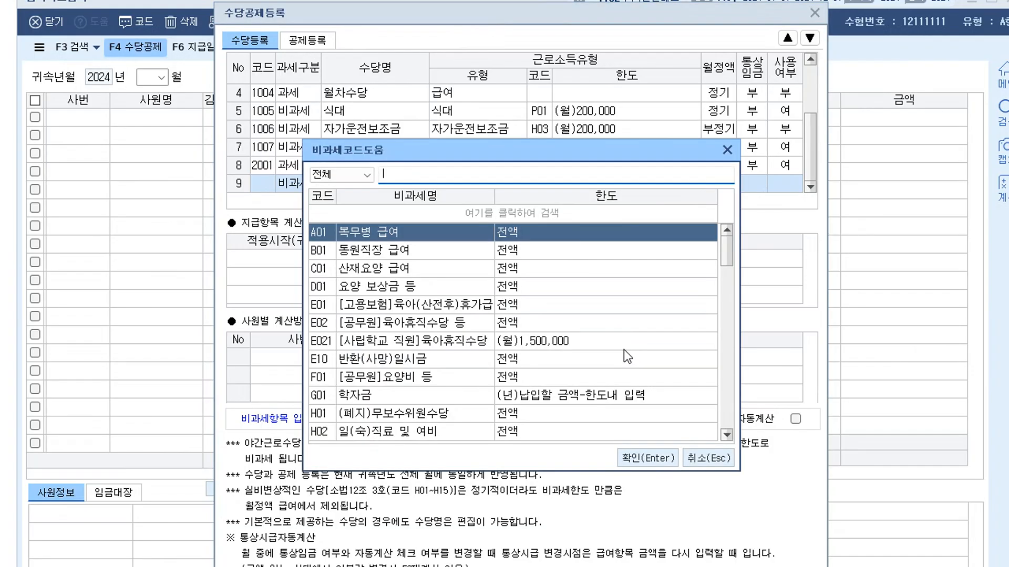
pyautogui.write('출산')
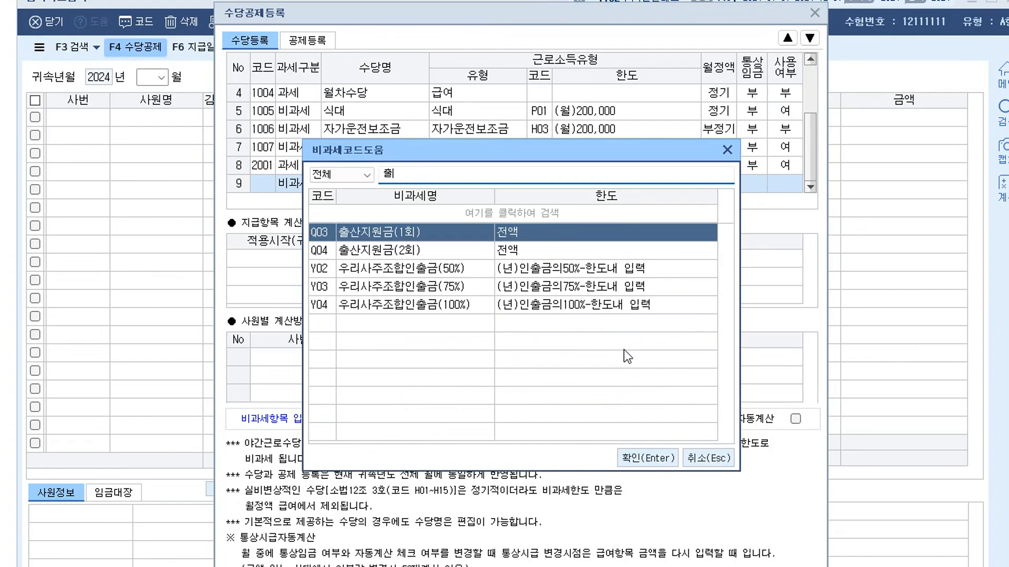
pyautogui.press('BackSpace')
pyautogui.press('BackSpace')
pyautogui.write('육아')
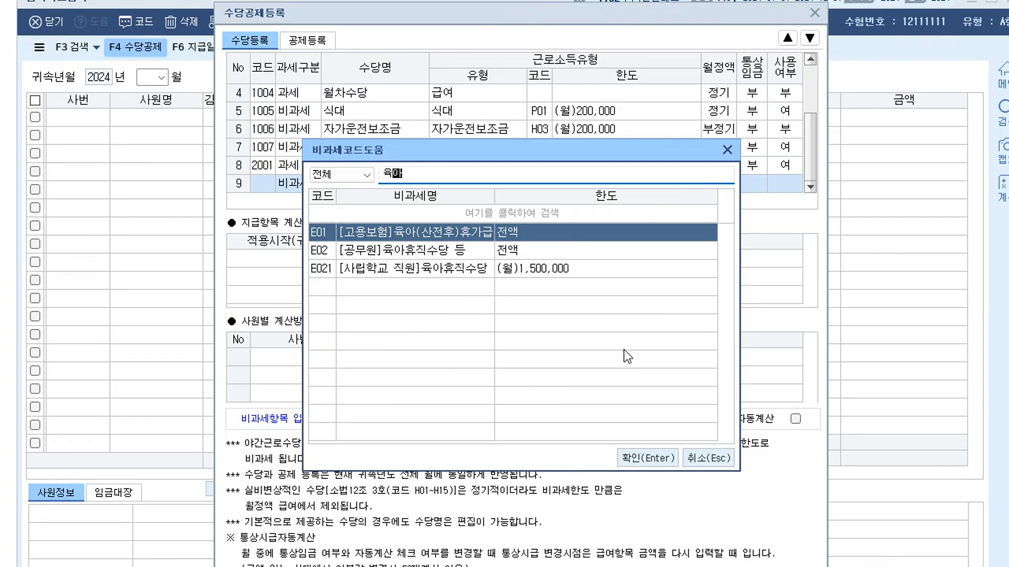
pyautogui.press('BackSpace')
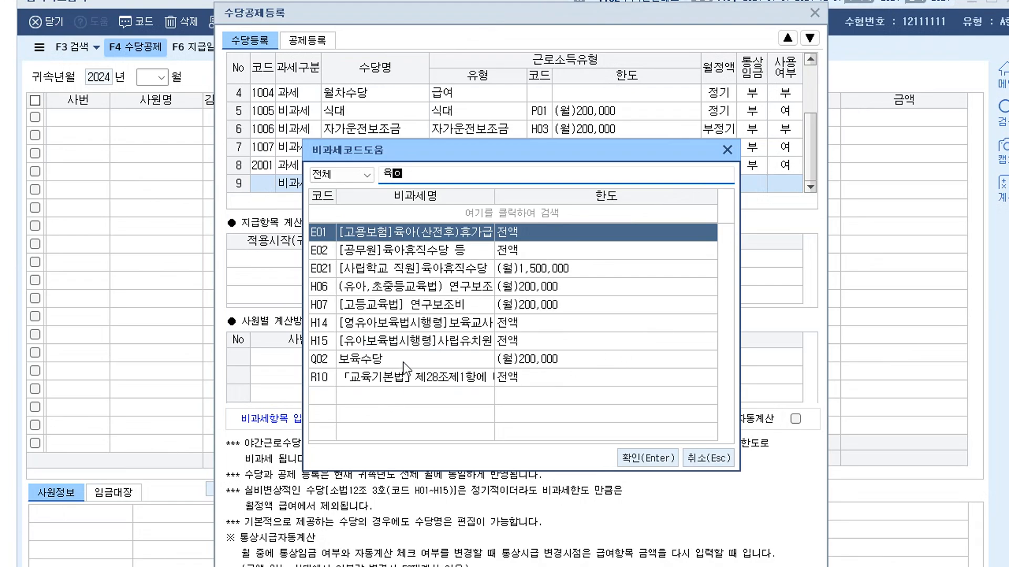
pyautogui.write('ㅣ')
pyautogui.click(386, 360)
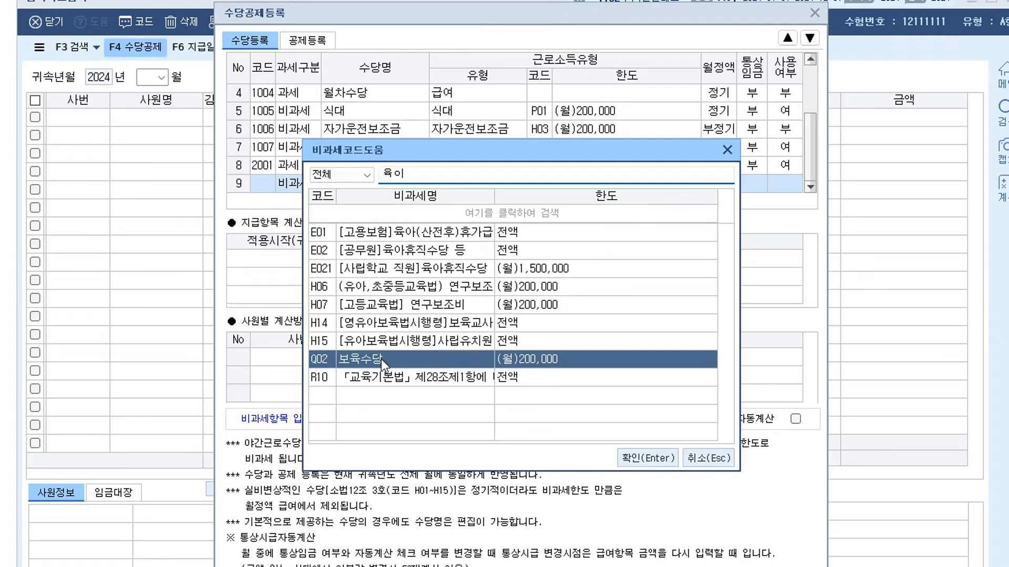
pyautogui.click(629, 458)
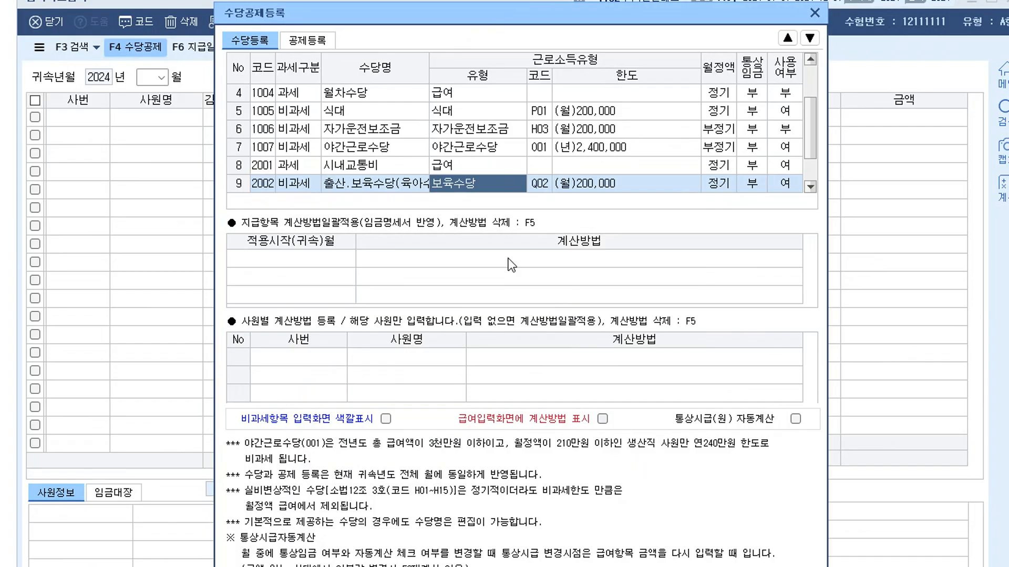
# Step: Complete the 보육수당 allowance row with its default settings and confirm the 수당공제등록 entries
pyautogui.press('Return')
pyautogui.press('Return')
pyautogui.press('Return')
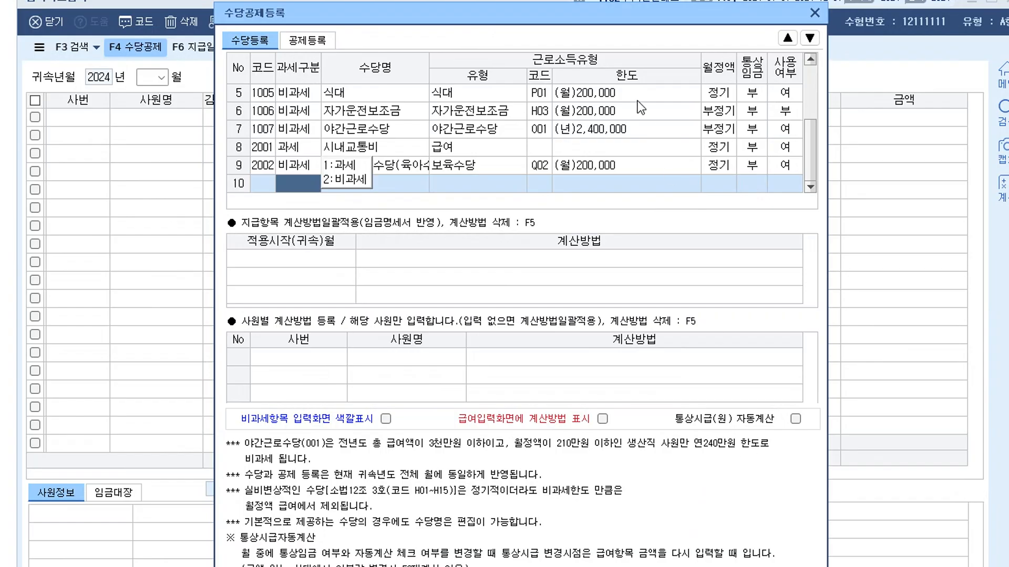
pyautogui.moveTo(582, 21); pyautogui.dragTo(590, 0)
pyautogui.click(789, 526)
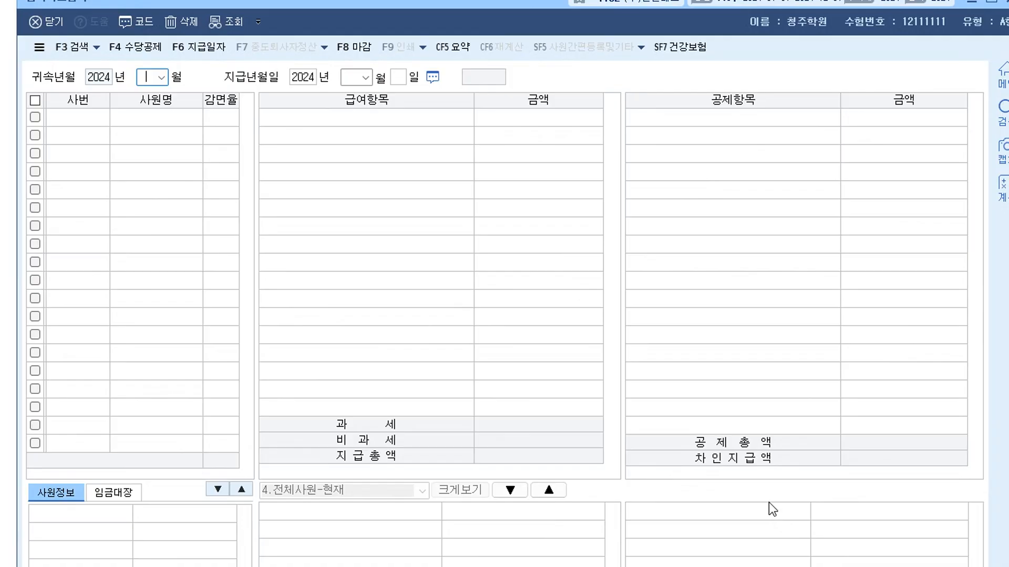
# Step: Set the payroll's 귀속년월 to 2024년 09월 and the 지급년월일 to 2024년 09월 30일
pyautogui.moveTo(703, 566)
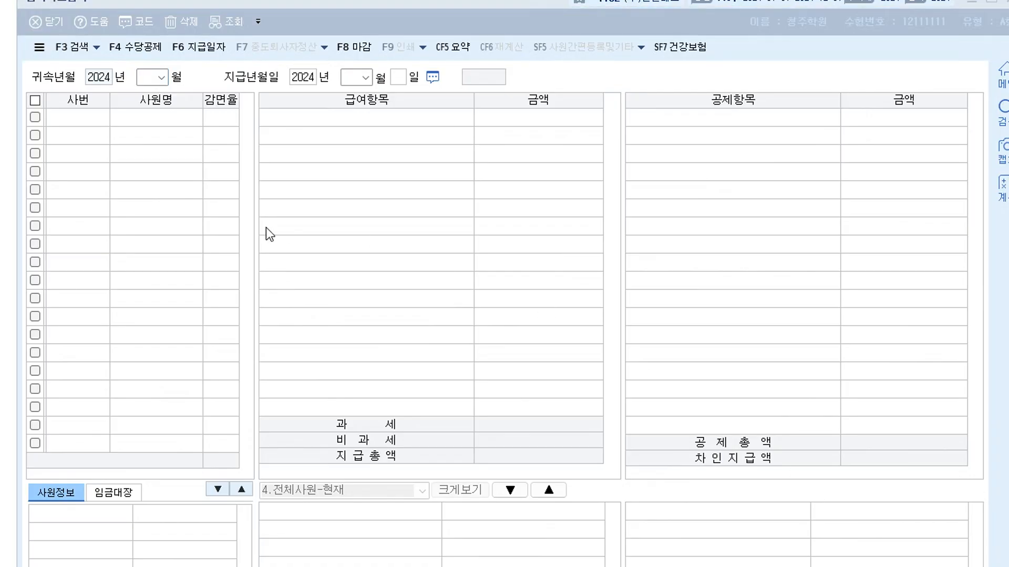
pyautogui.click(144, 78)
pyautogui.write('09')
pyautogui.press('Return')
pyautogui.press('Return')
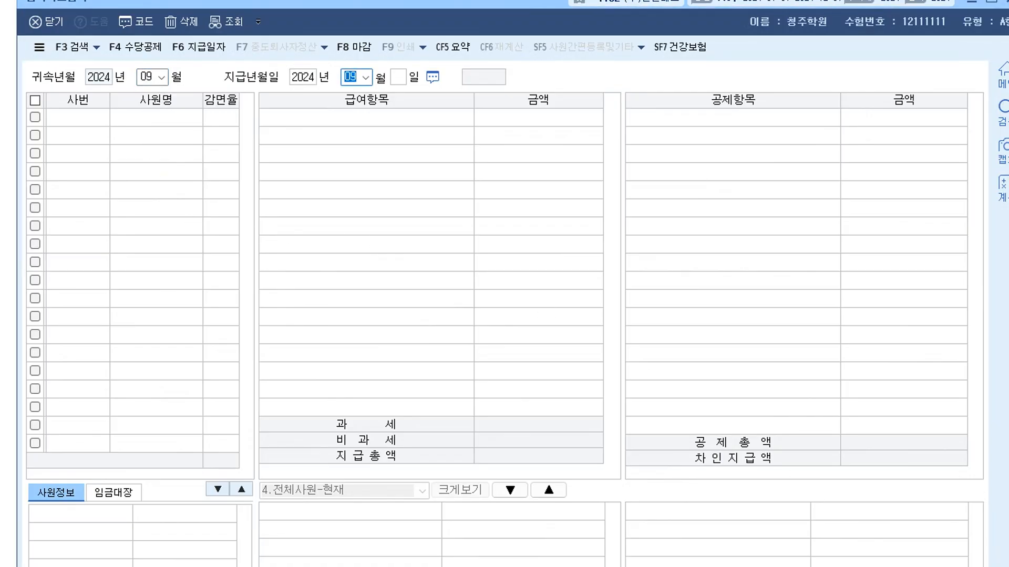
pyautogui.press('Return')
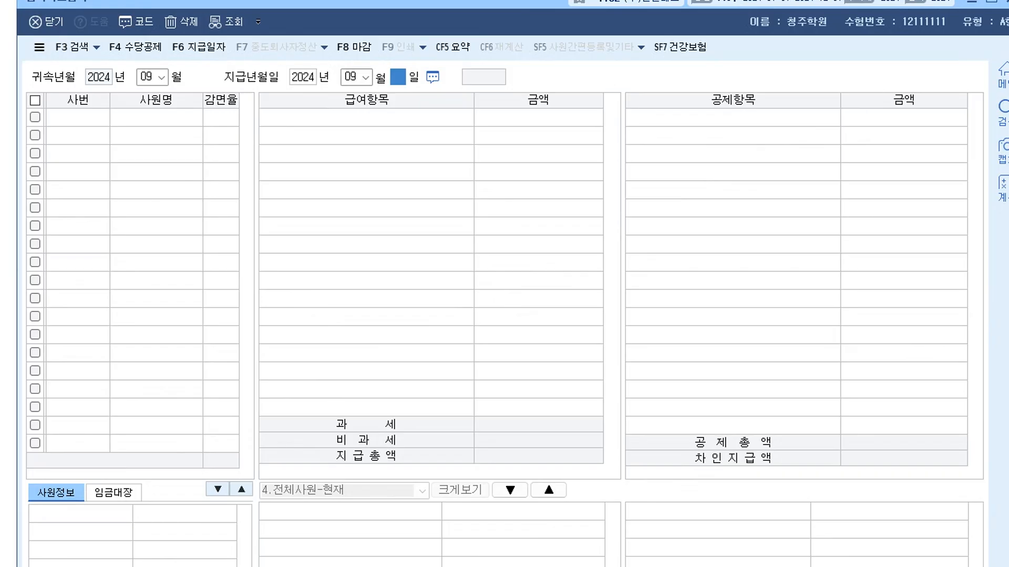
pyautogui.write('30')
pyautogui.press('Return')
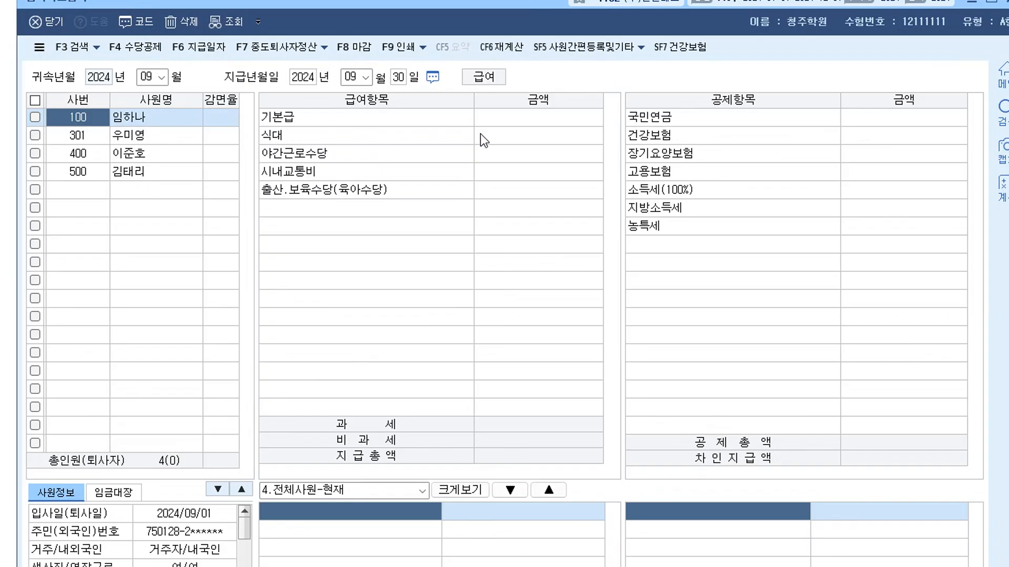
# Step: Enter 1,500,000 as 기본급 and 200,000 as 식대 for the first employee in the list
pyautogui.click(550, 119)
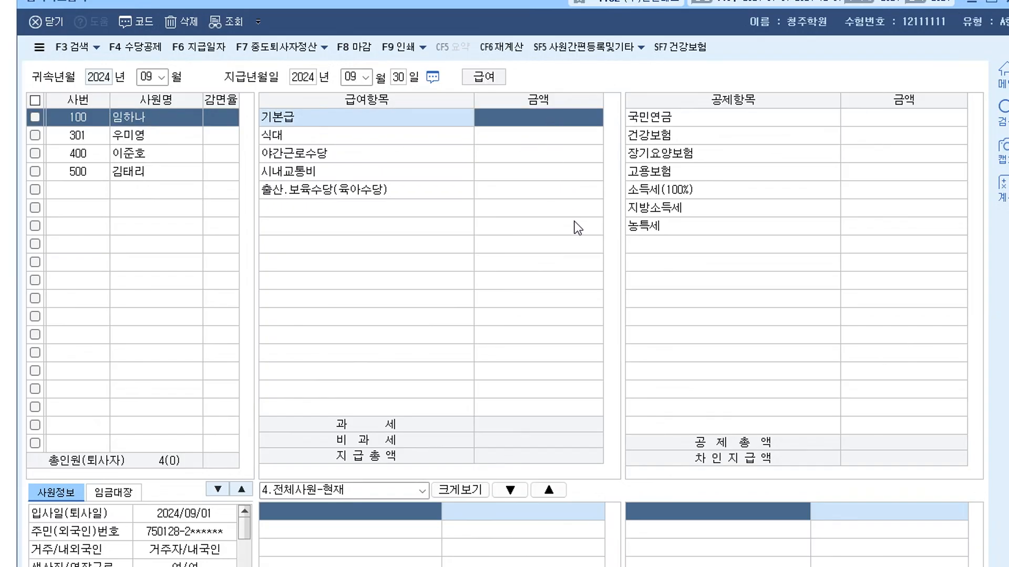
pyautogui.write('1500000')
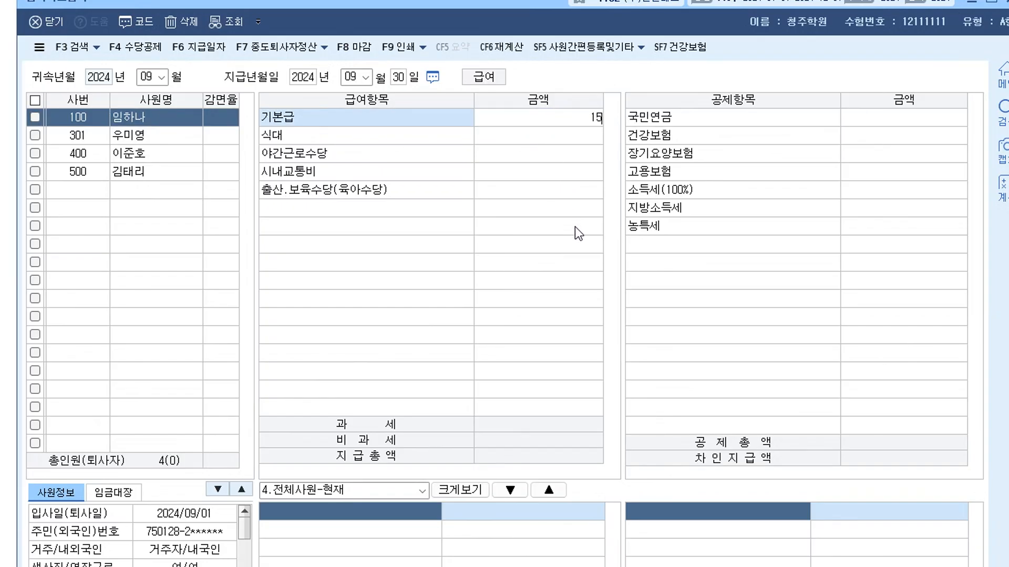
pyautogui.press('Return')
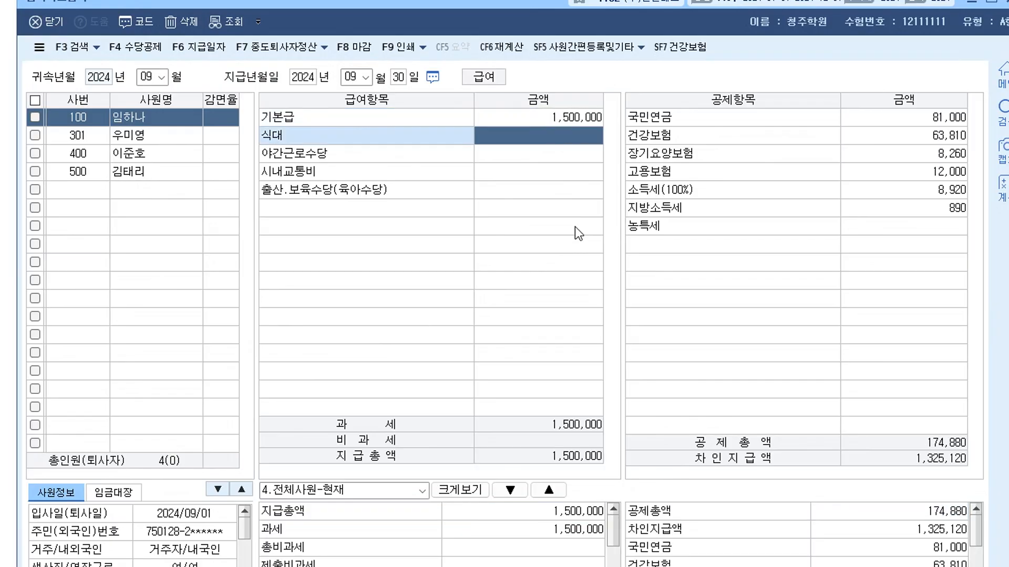
pyautogui.write('2000000')
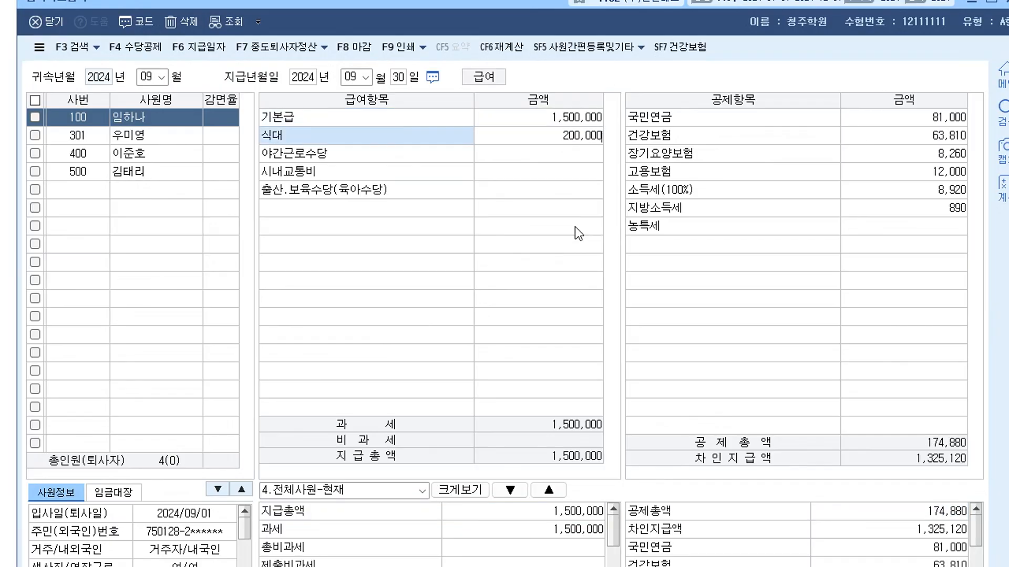
pyautogui.press('Return')
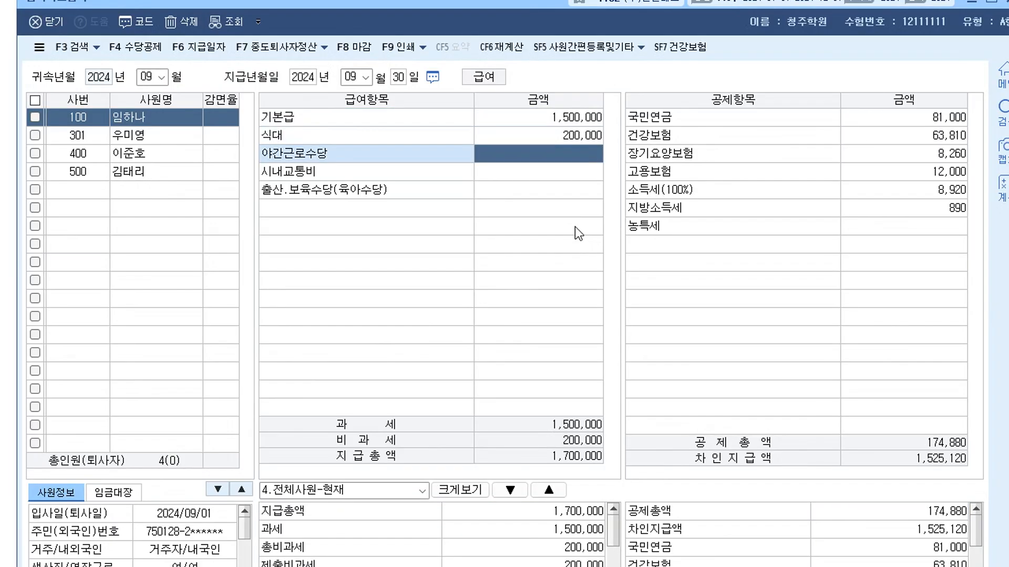
# Step: Enter the same employee's 야간근로수당 as 2,200,000, 시내교통비 as 300,000 and 출산.보육수당(육아수당) as 100,000
pyautogui.write('2')
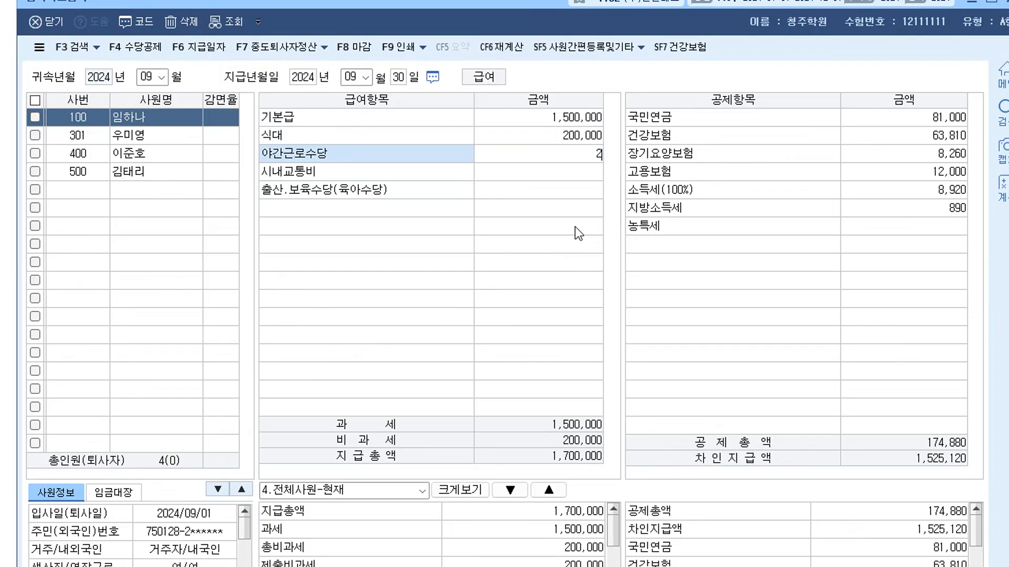
pyautogui.write(',200,000')
pyautogui.press('Return')
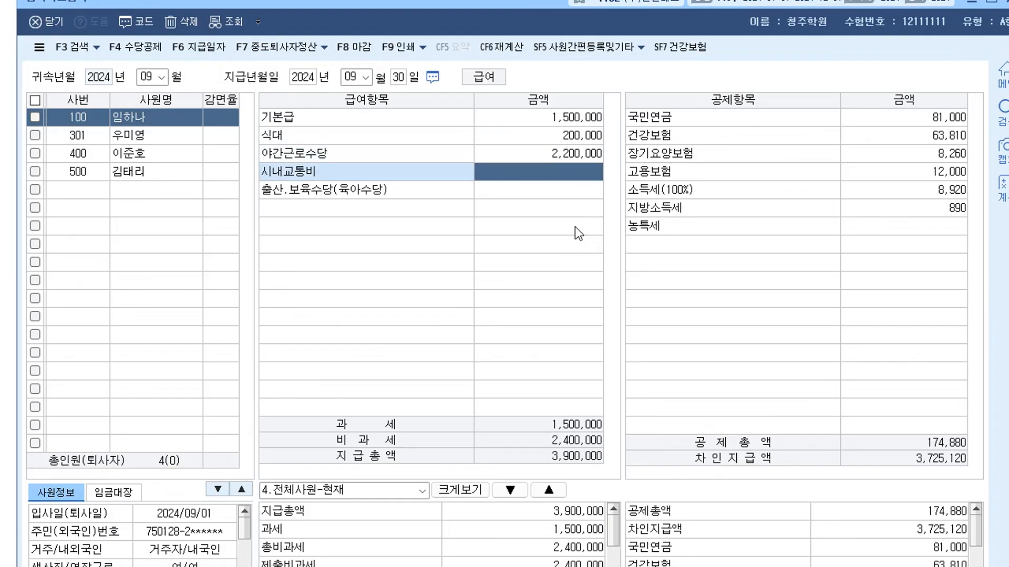
pyautogui.write('3000000')
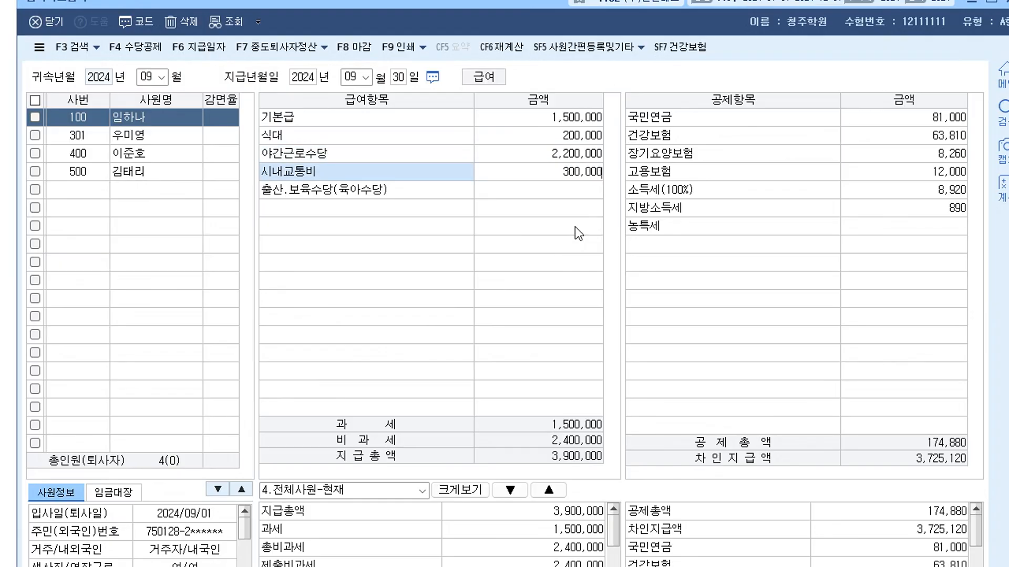
pyautogui.press('Return')
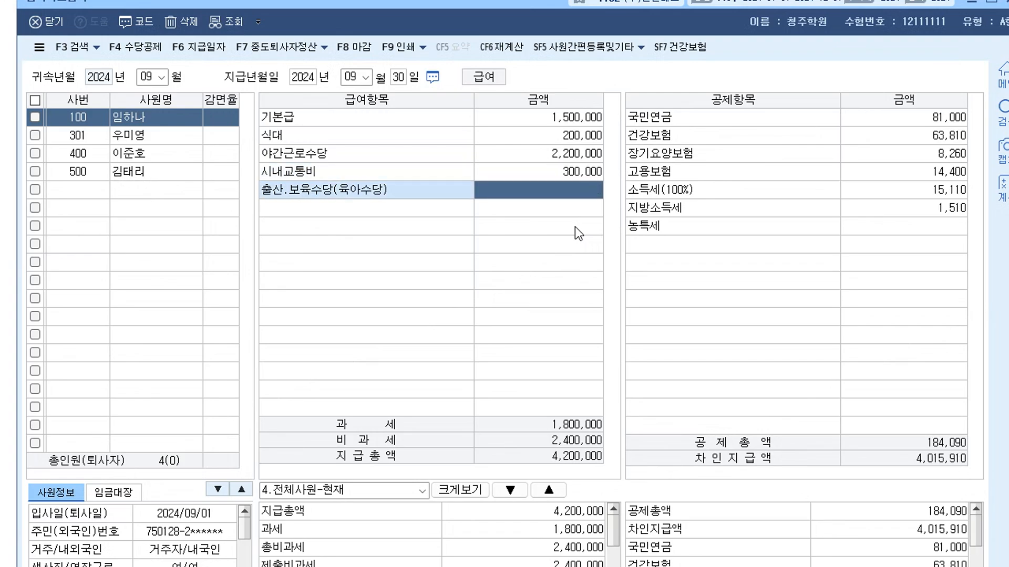
pyautogui.write('1000000')
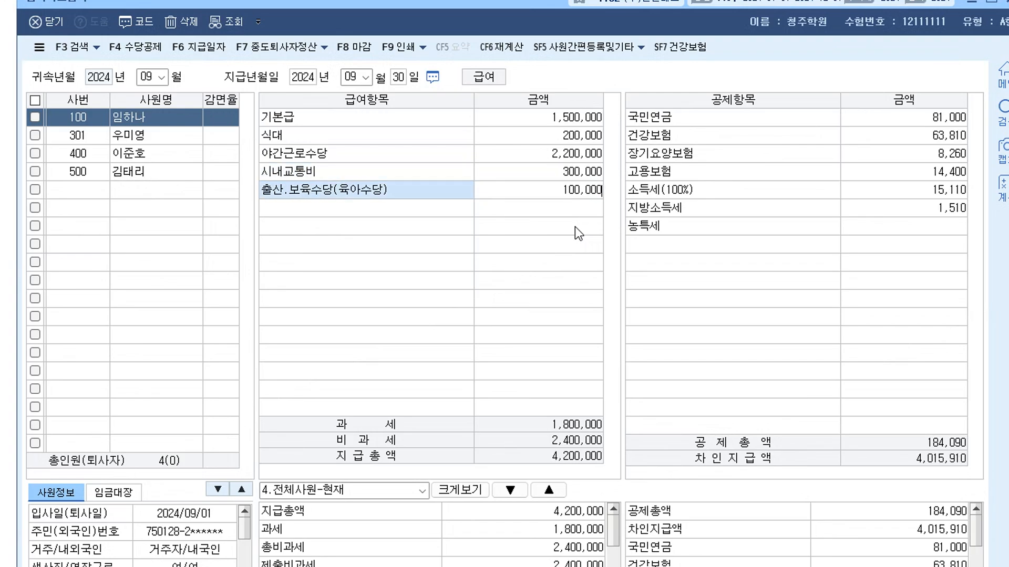
pyautogui.press('Return')
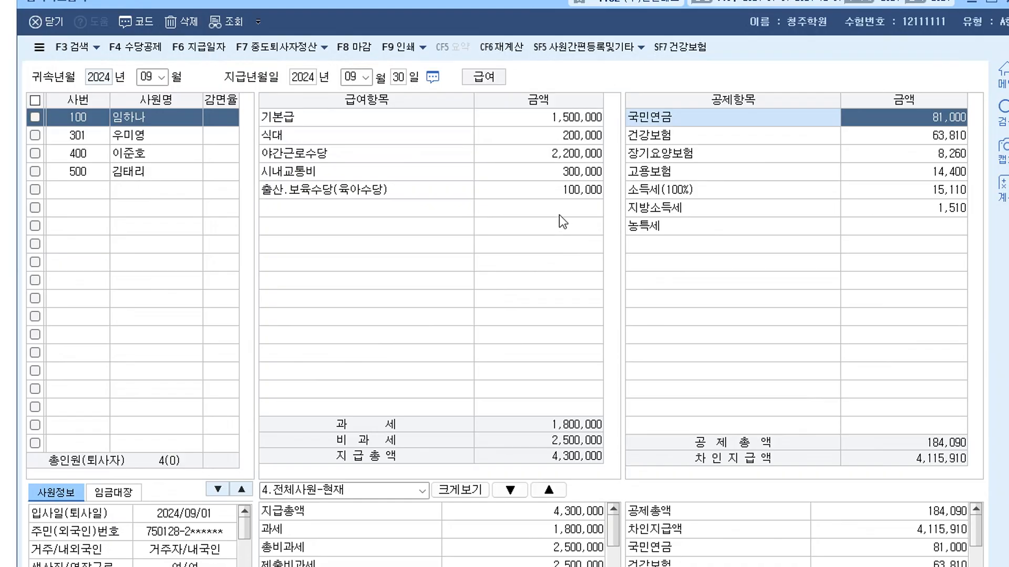
# Step: Reorder the allowances in 수당등록 so 야간근로수당 comes directly after 출산.보육수당(육아수당), and confirm the registration
pyautogui.click(399, 157)
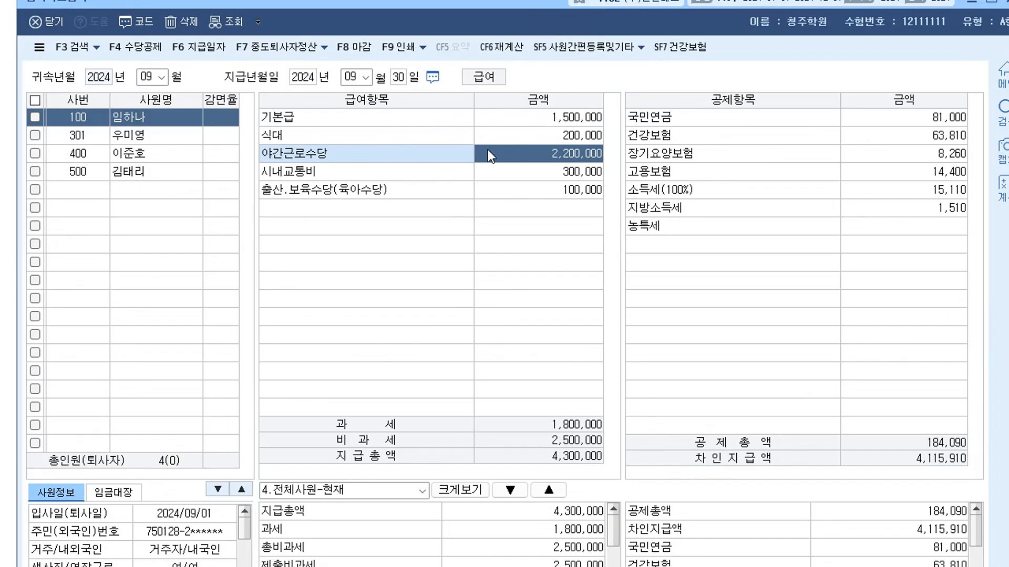
pyautogui.click(144, 48)
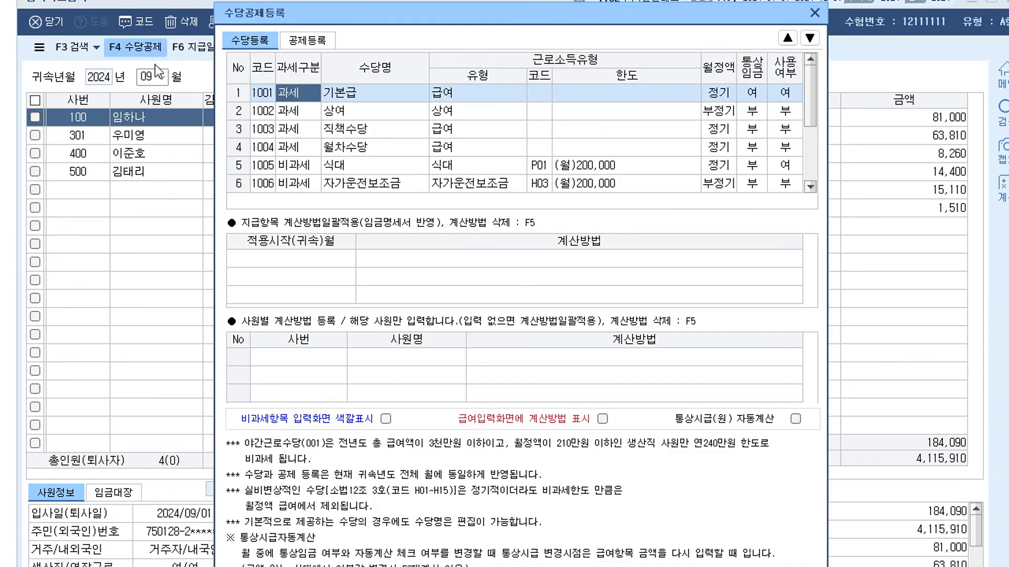
pyautogui.scroll(-1, 403, 172)
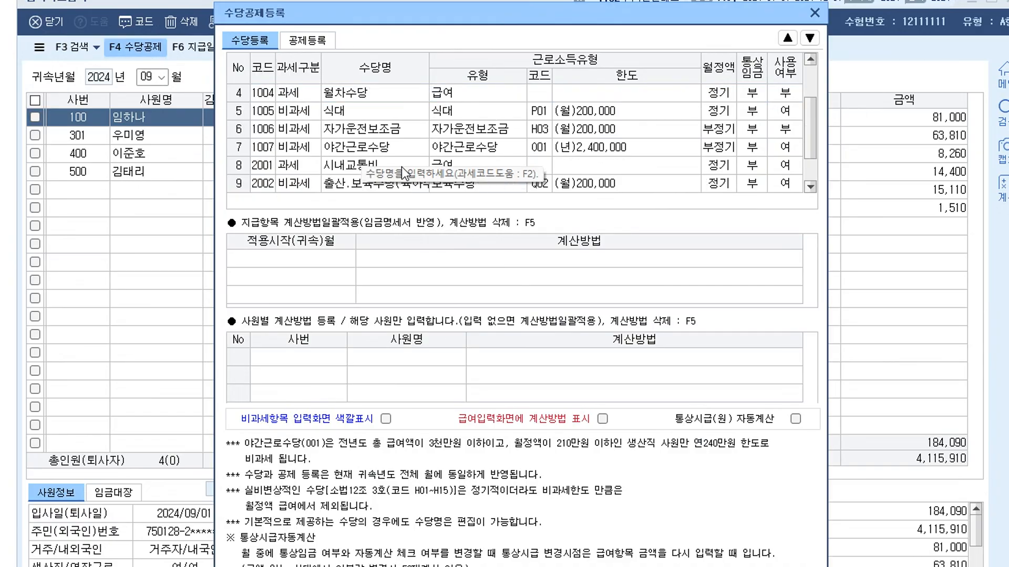
pyautogui.click(373, 147)
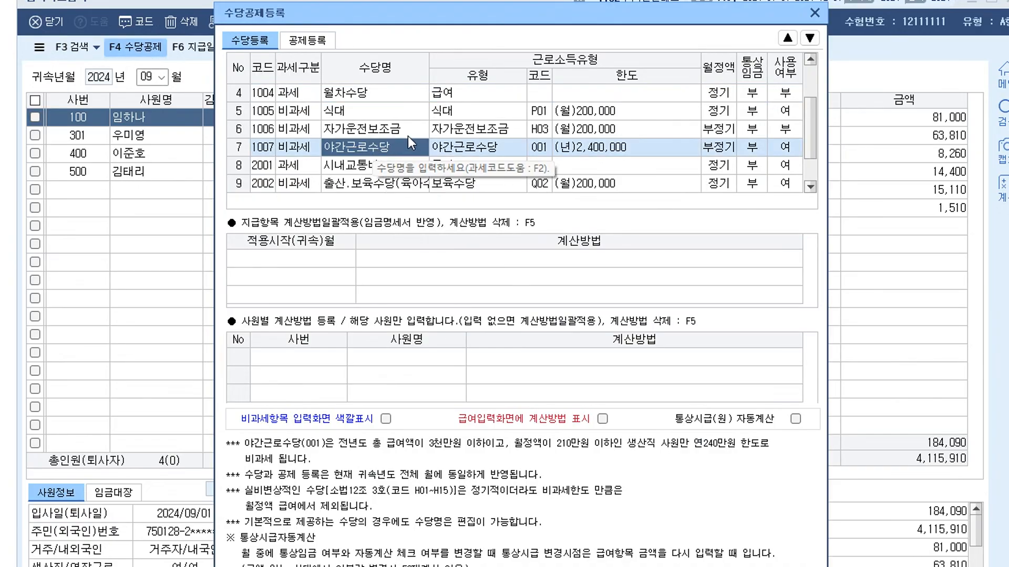
pyautogui.moveTo(480, 16); pyautogui.dragTo(473, 24)
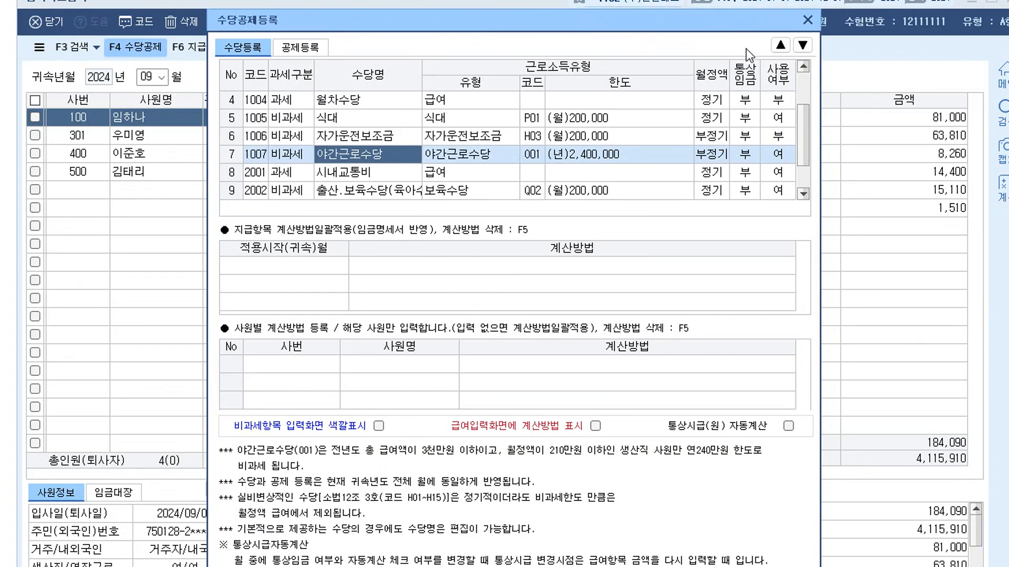
pyautogui.click(802, 45)
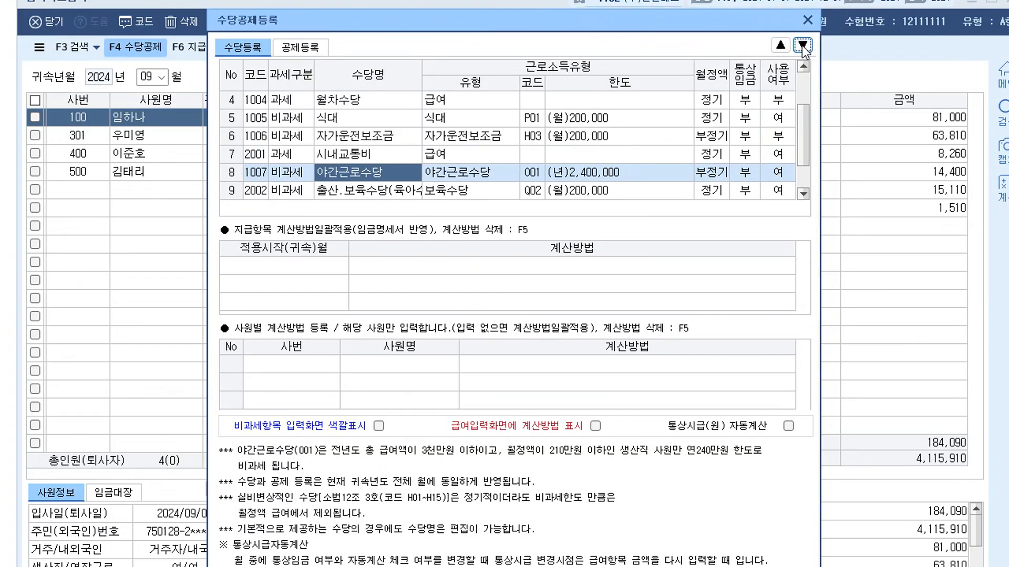
pyautogui.click(802, 45)
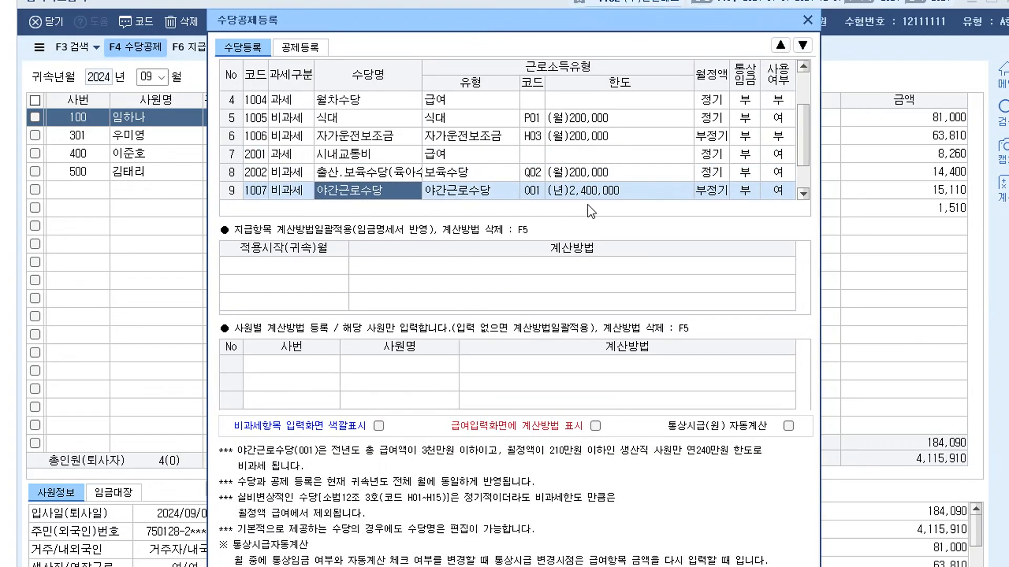
pyautogui.moveTo(629, 23); pyautogui.dragTo(628, 0)
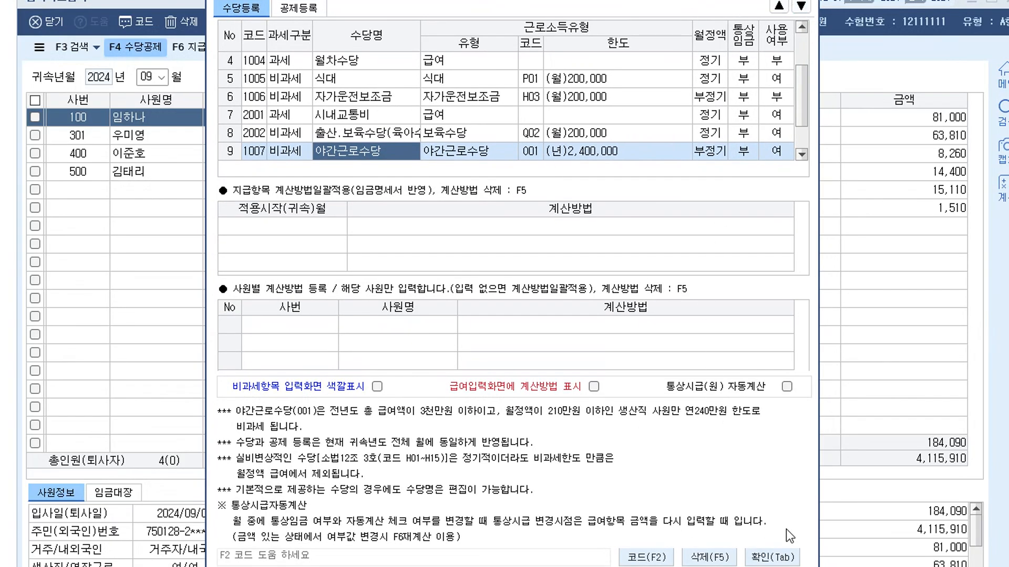
pyautogui.click(773, 558)
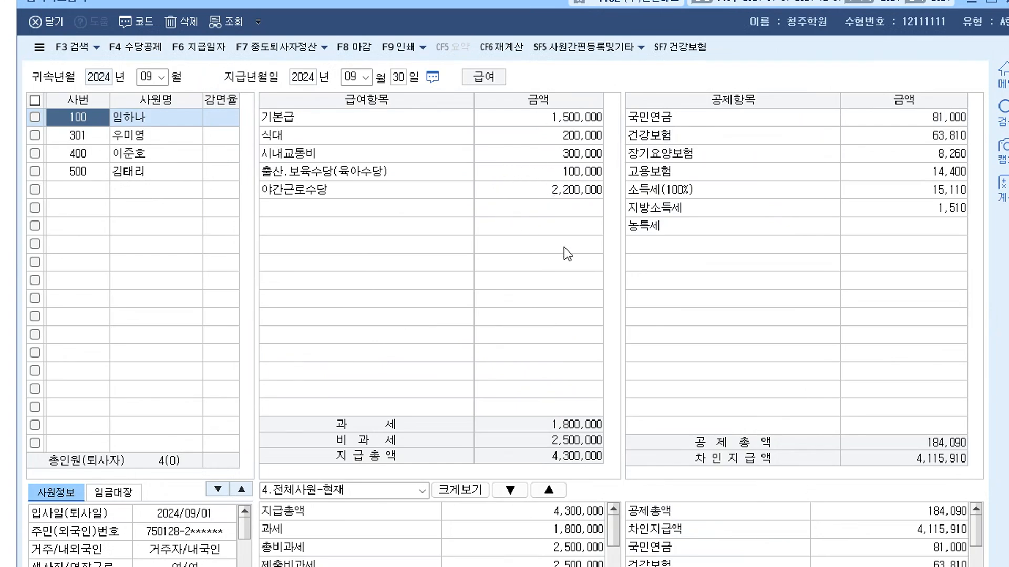
# Step: Switch to the exam document and read task [2] about the resigned employee's March payroll data
pyautogui.moveTo(500, 2); pyautogui.dragTo(488, 15)
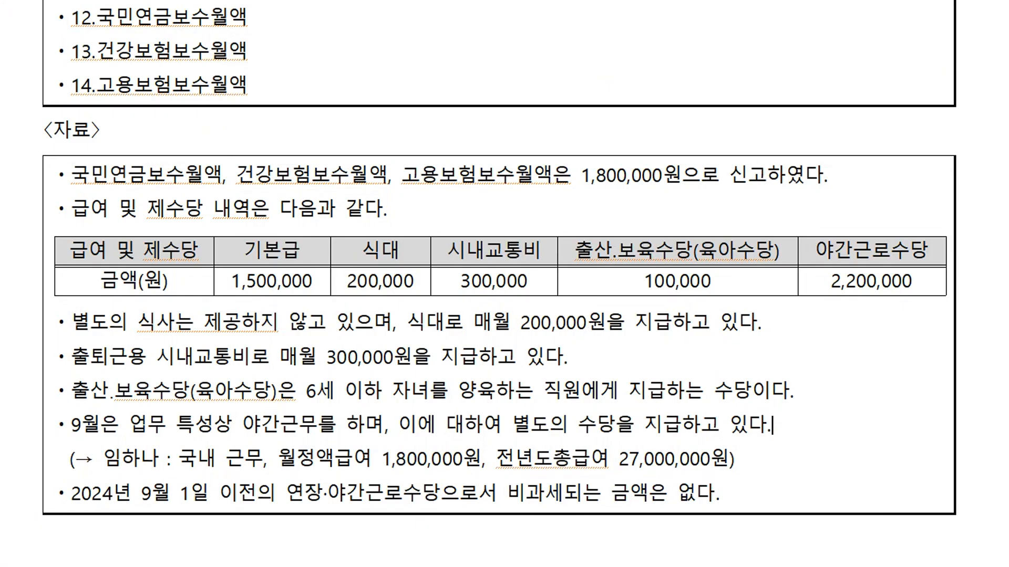
pyautogui.scroll(-2, 783, 465)
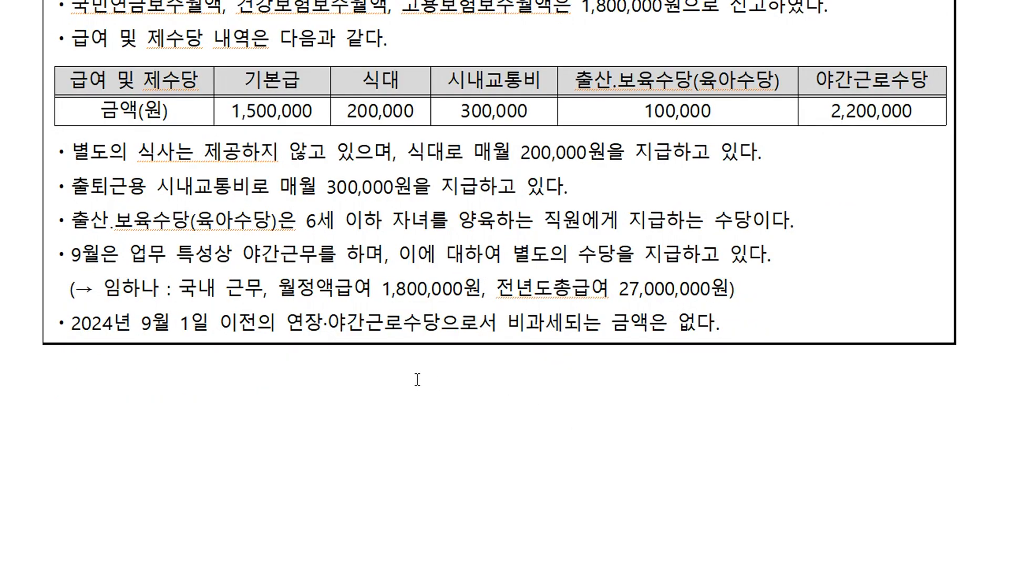
pyautogui.scroll(2, 368, 362)
pyautogui.scroll(-1, 393, 357)
pyautogui.scroll(-5, 395, 456)
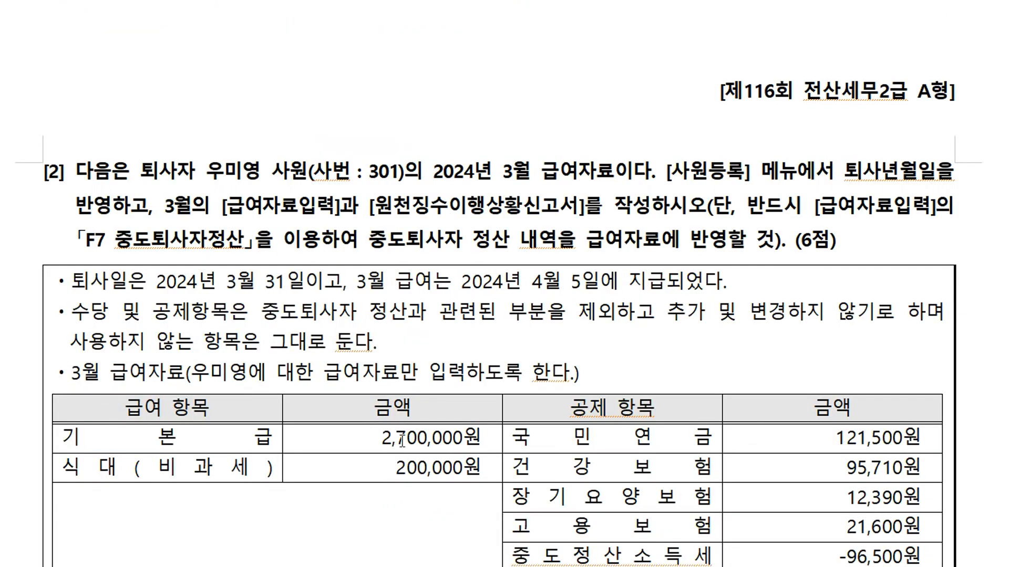
pyautogui.scroll(-3, 451, 360)
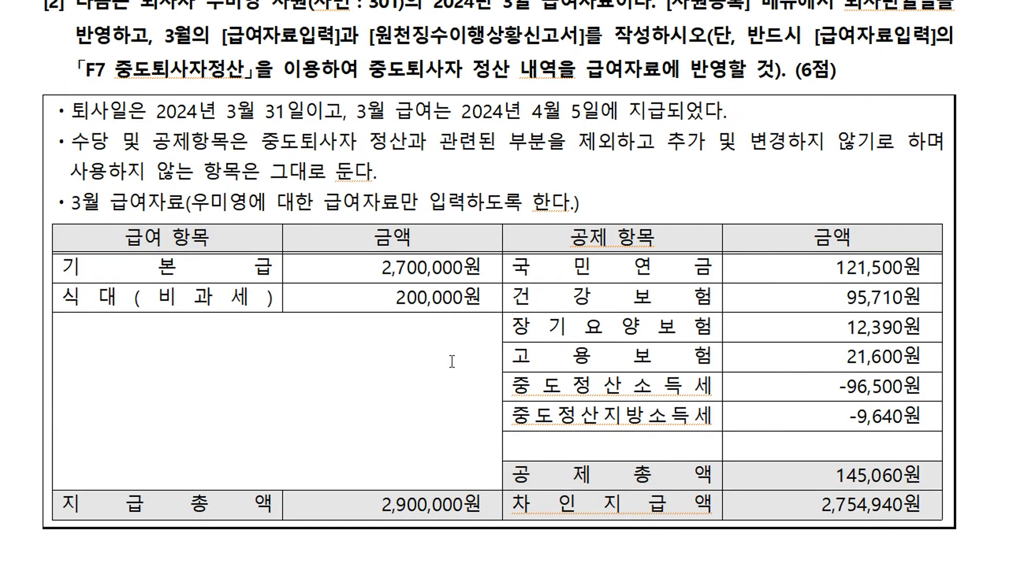
pyautogui.scroll(2, 452, 361)
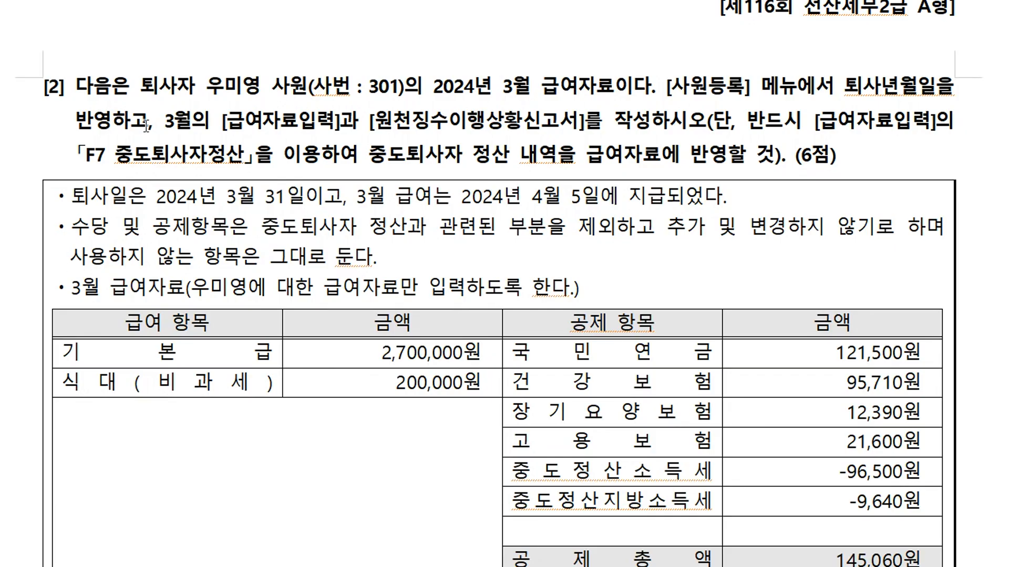
# Step: Color the word 퇴사자 red in the first line of task [2]
pyautogui.moveTo(139, 94); pyautogui.dragTo(196, 96)
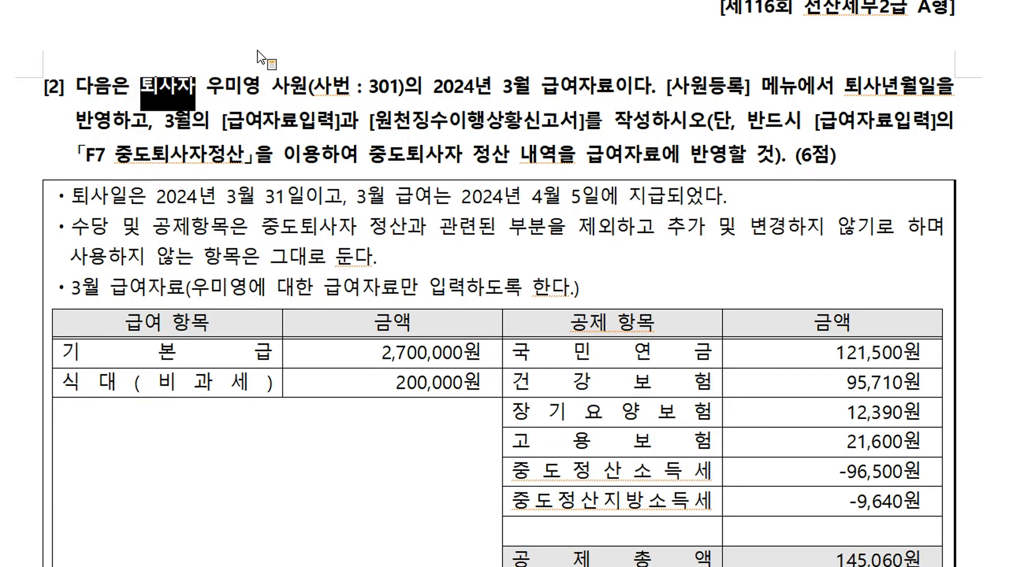
pyautogui.hotkey('ctrl', 'm')
pyautogui.press('r')
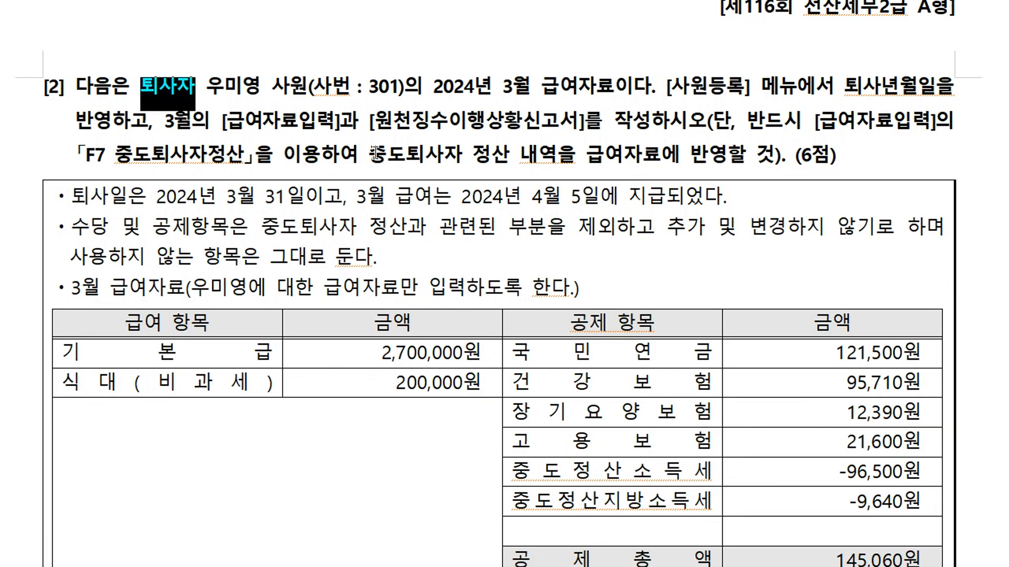
pyautogui.click(342, 136)
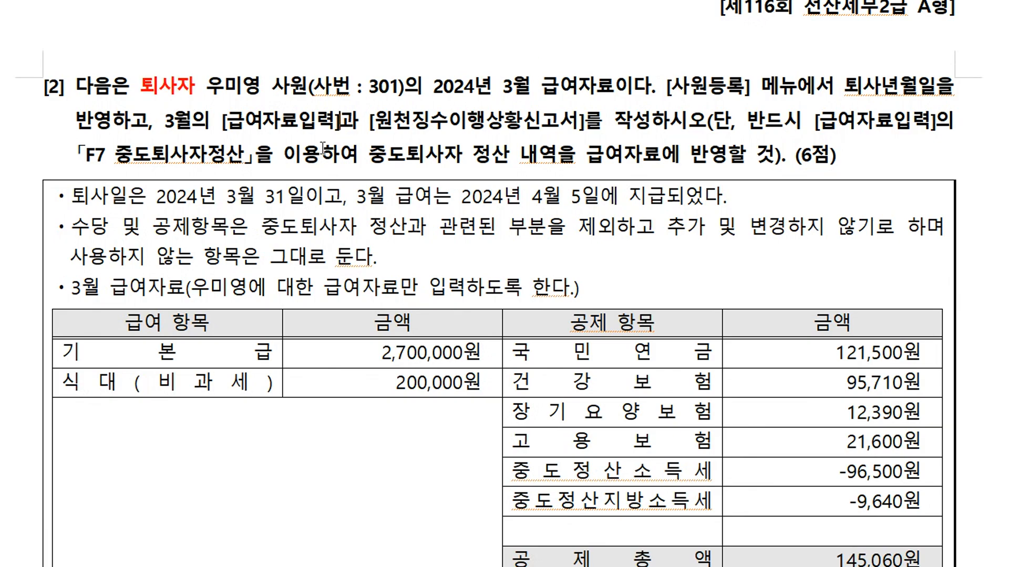
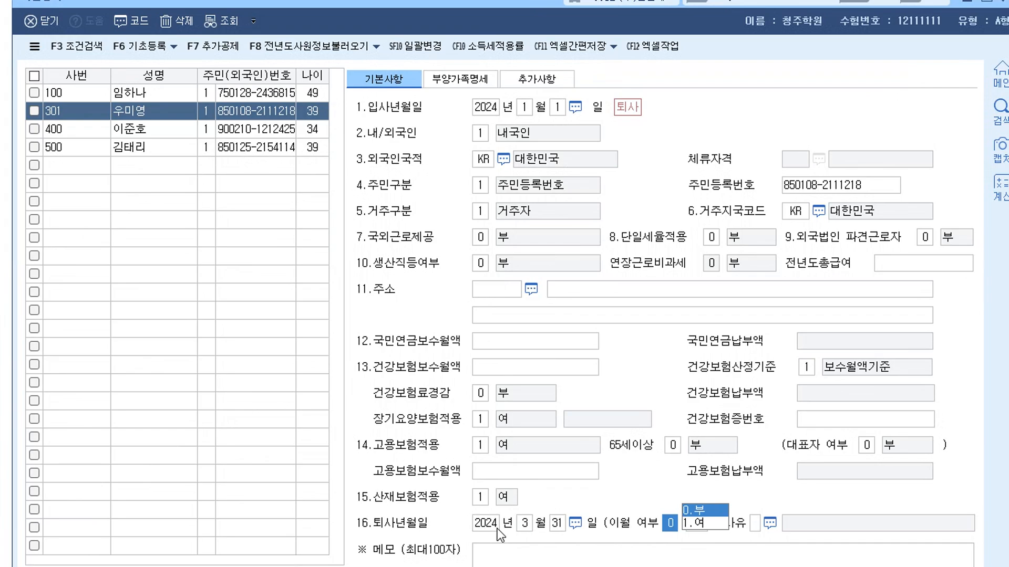
# Step: Keep 이월 여부 at 0.부 for the employee's 2024-03-31 resignation date, then leave 사원등록 and open 급여자료입력
pyautogui.press('Return')
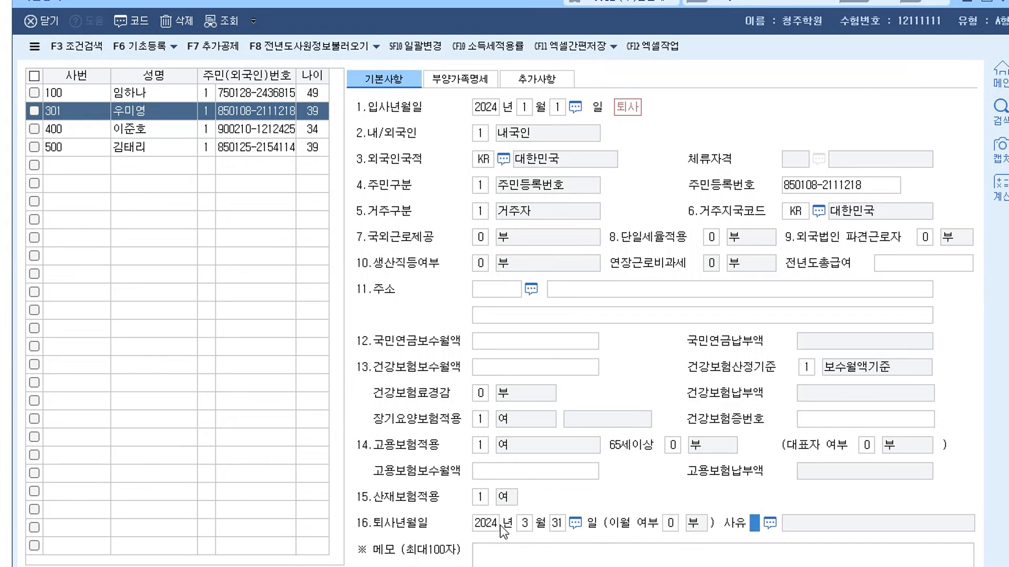
pyautogui.press('Escape')
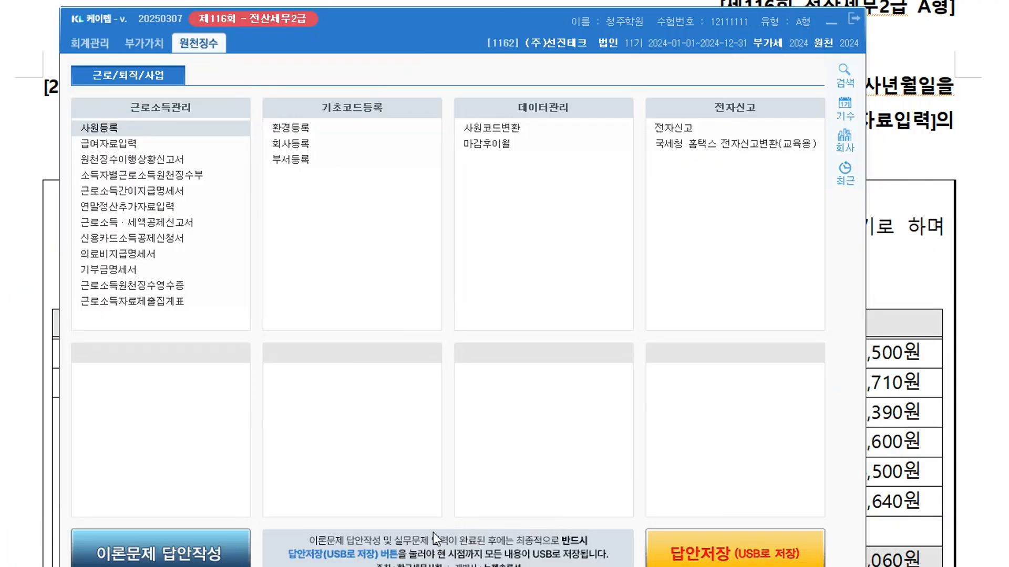
pyautogui.click(112, 144)
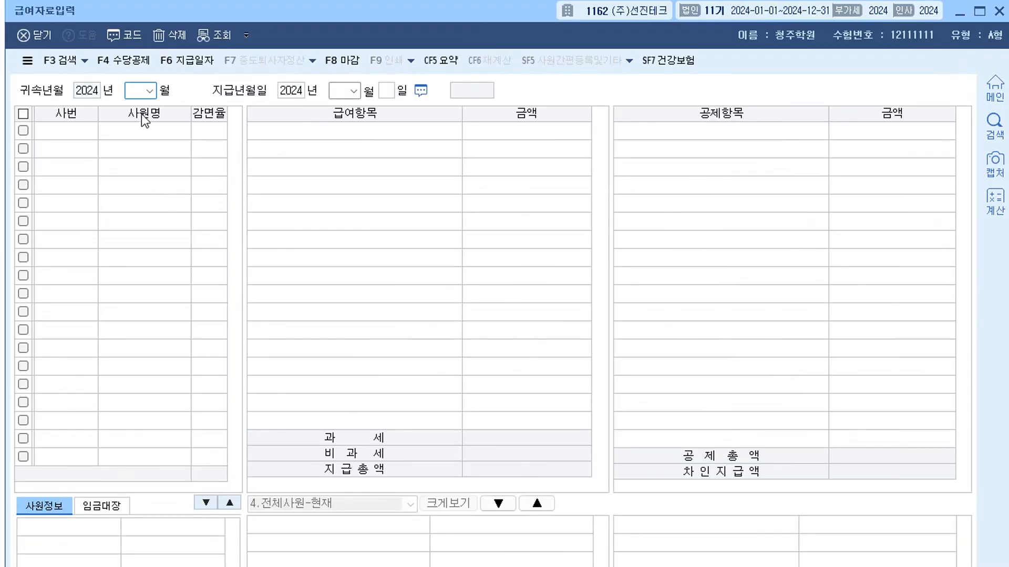
# Step: Review the allowances in 수당등록, try to set 시내교통비's 사용여부 to 부, and close the registration
pyautogui.click(128, 58)
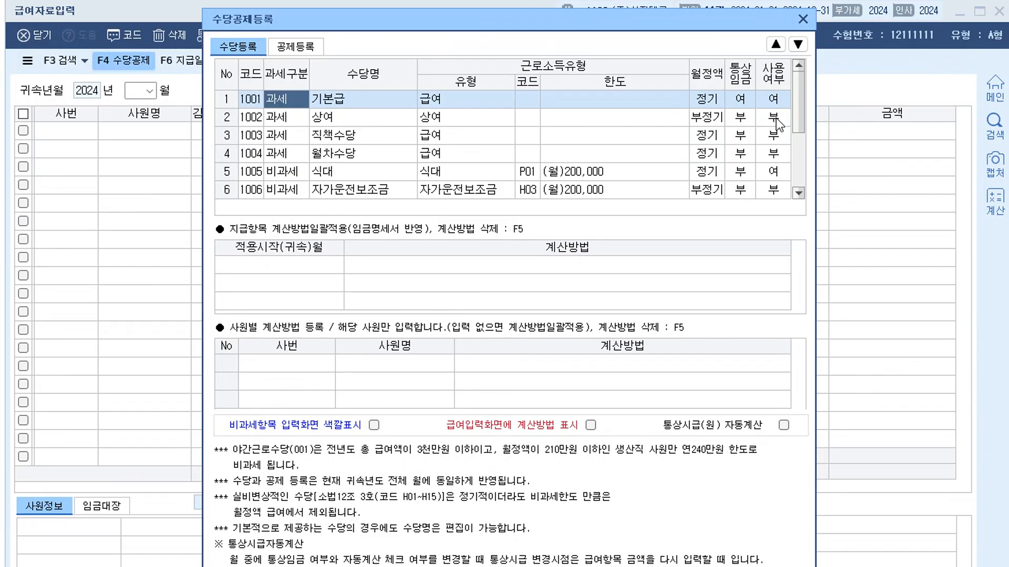
pyautogui.moveTo(796, 118); pyautogui.dragTo(801, 144)
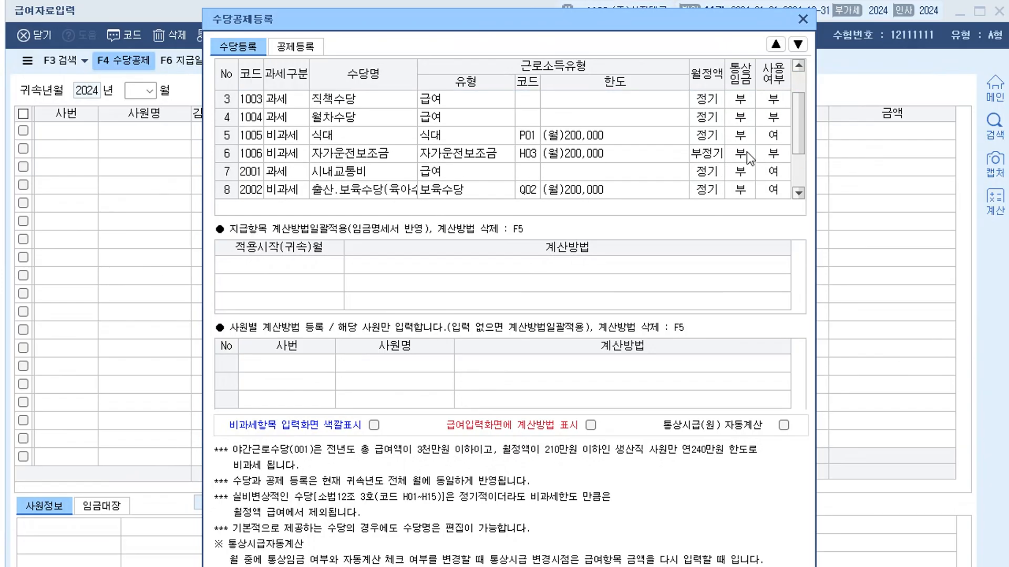
pyautogui.scroll(1, 798, 147)
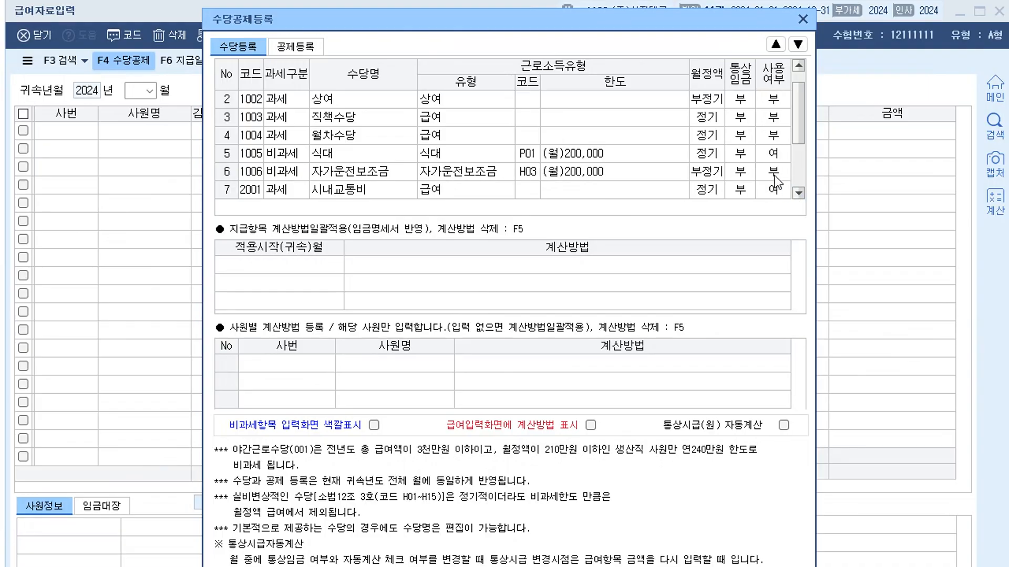
pyautogui.moveTo(796, 128); pyautogui.dragTo(807, 182)
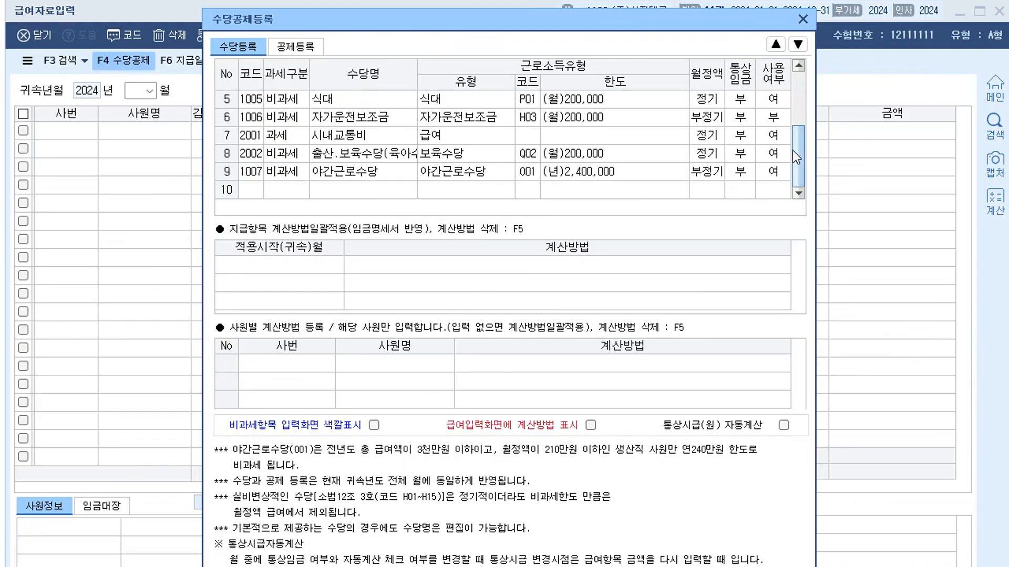
pyautogui.click(774, 135)
pyautogui.click(738, 138)
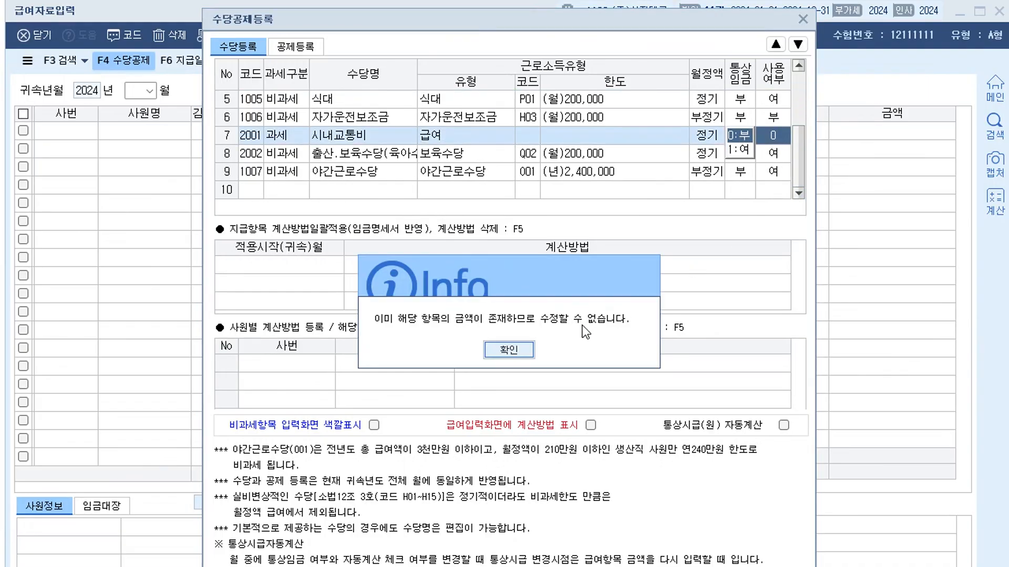
pyautogui.click(507, 350)
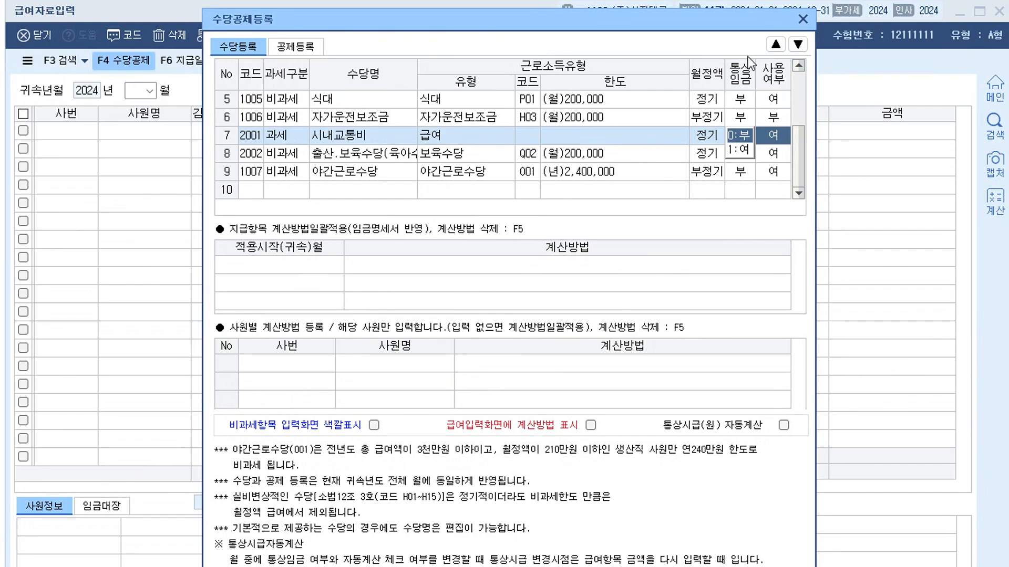
pyautogui.click(802, 19)
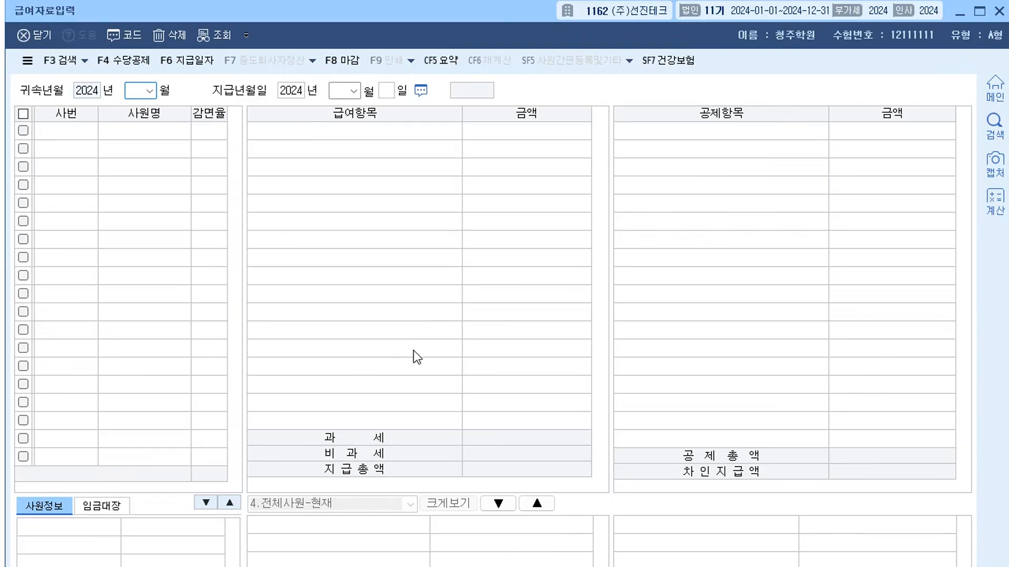
# Step: Set the payroll's 귀속년월 to 2024-03 and 지급년월일 to 2024-04-05, and copy the previous month's payroll and wage ledgers
pyautogui.write('03')
pyautogui.press('Return')
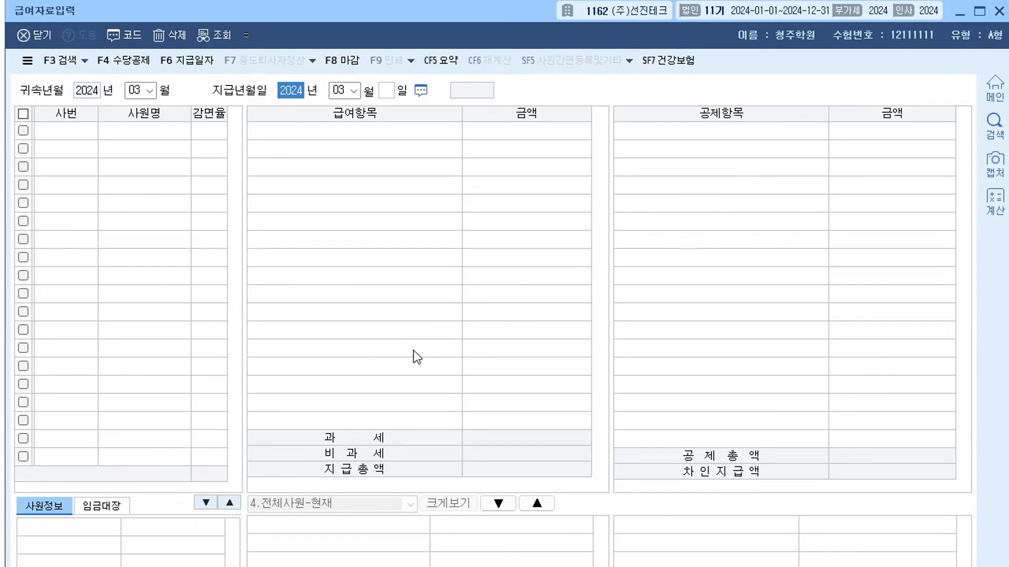
pyautogui.press('Return')
pyautogui.write('04')
pyautogui.press('Return')
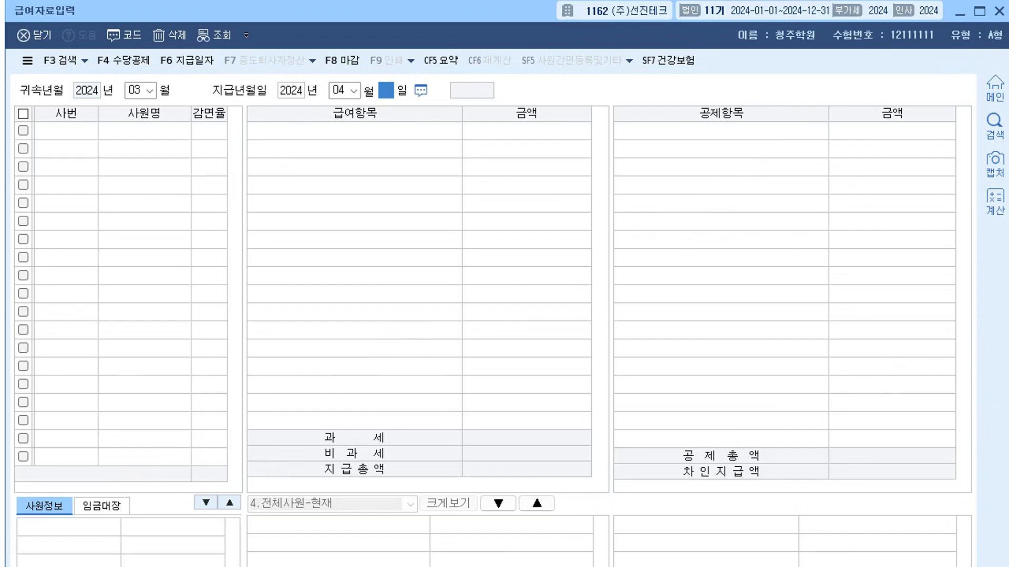
pyautogui.write('5')
pyautogui.press('Return')
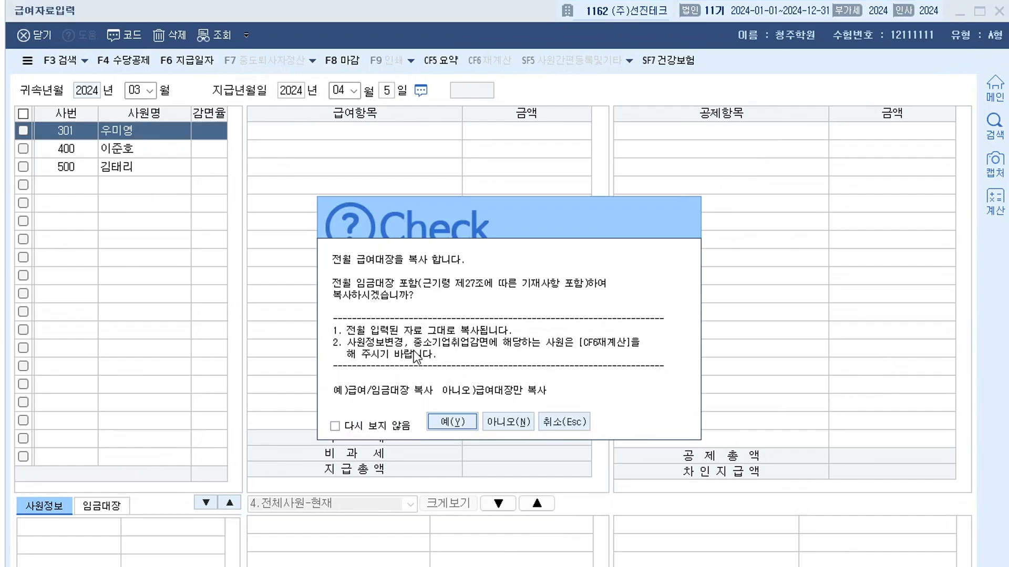
pyautogui.click(455, 420)
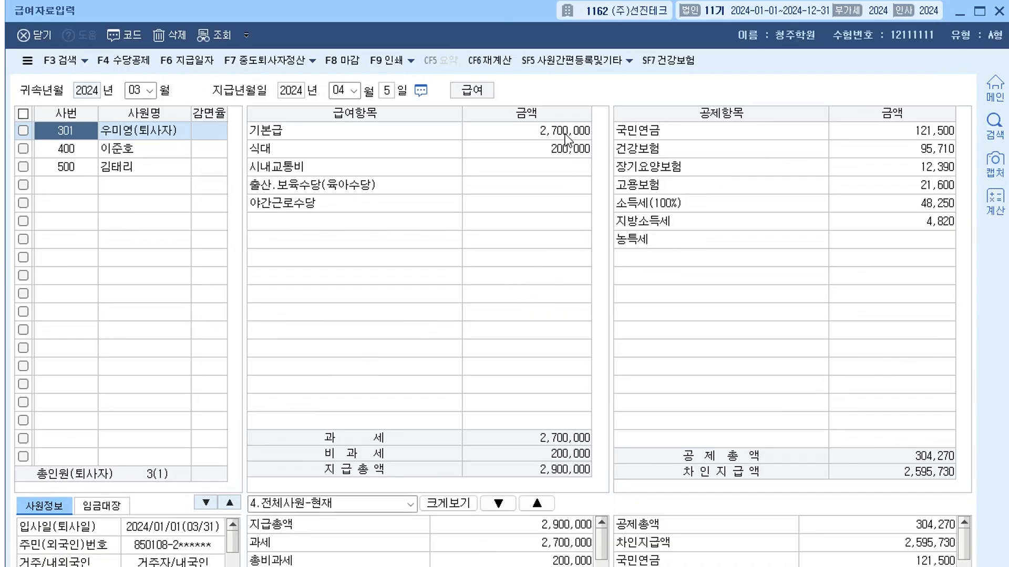
# Step: Check the resigned employee's March pay items and deductions against the given data, sorting the deductions by amount
pyautogui.click(565, 135)
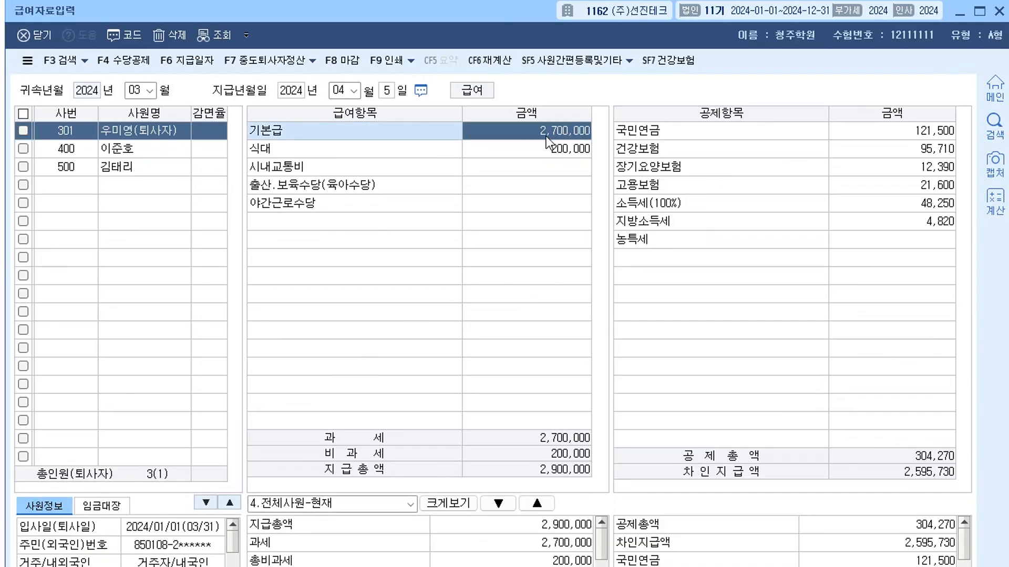
pyautogui.click(553, 153)
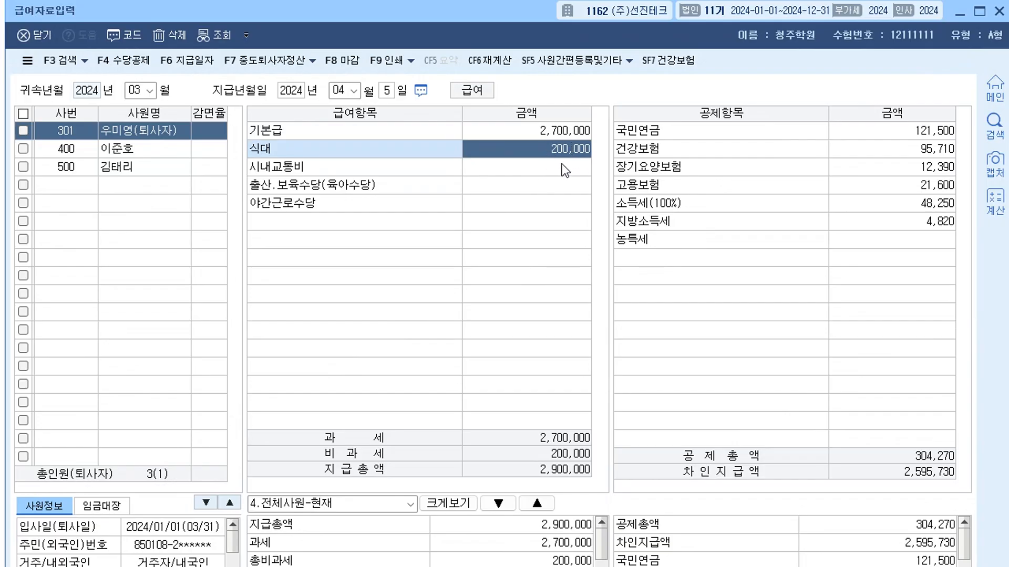
pyautogui.click(862, 129)
pyautogui.click(872, 118)
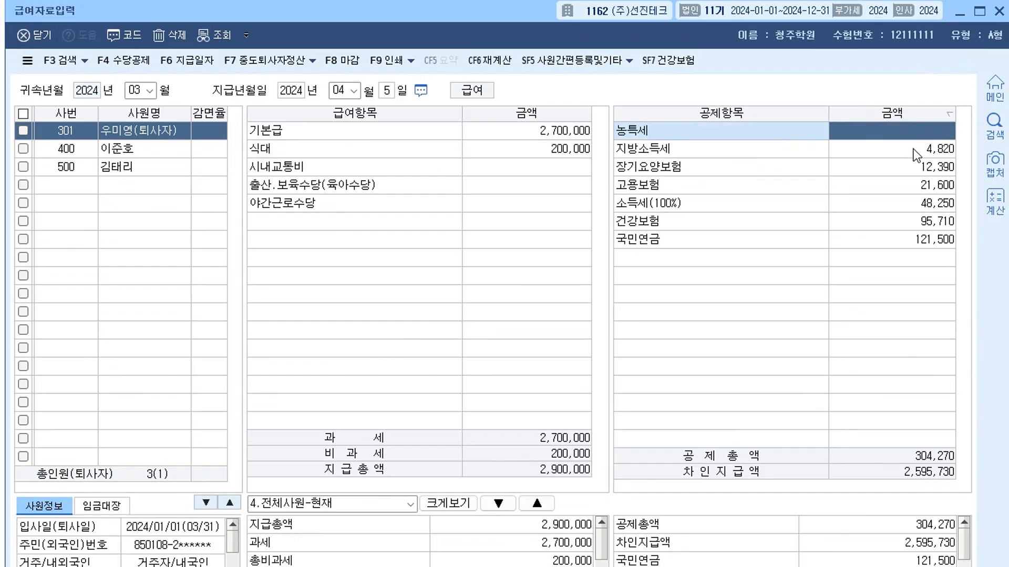
pyautogui.click(892, 115)
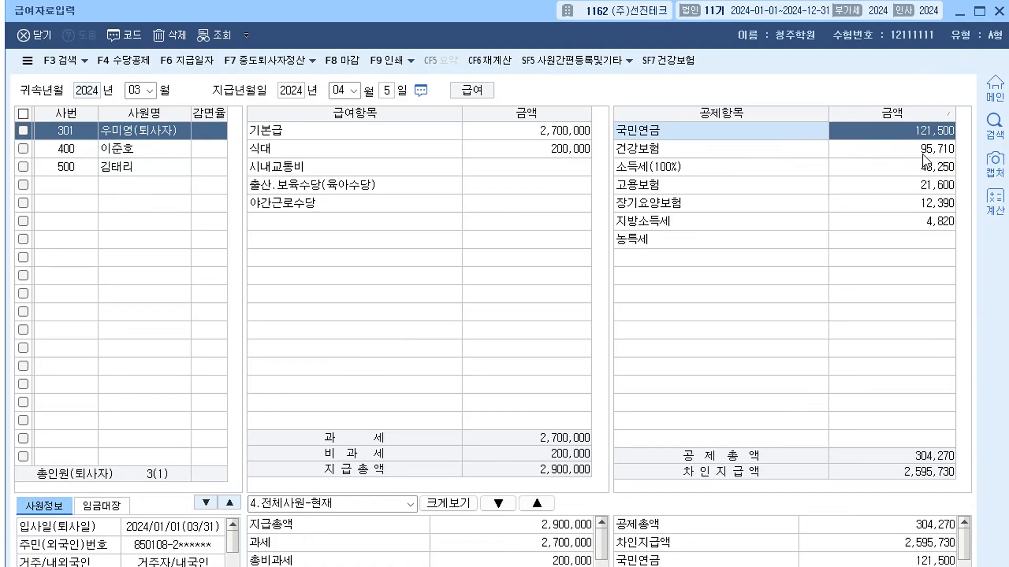
pyautogui.click(924, 205)
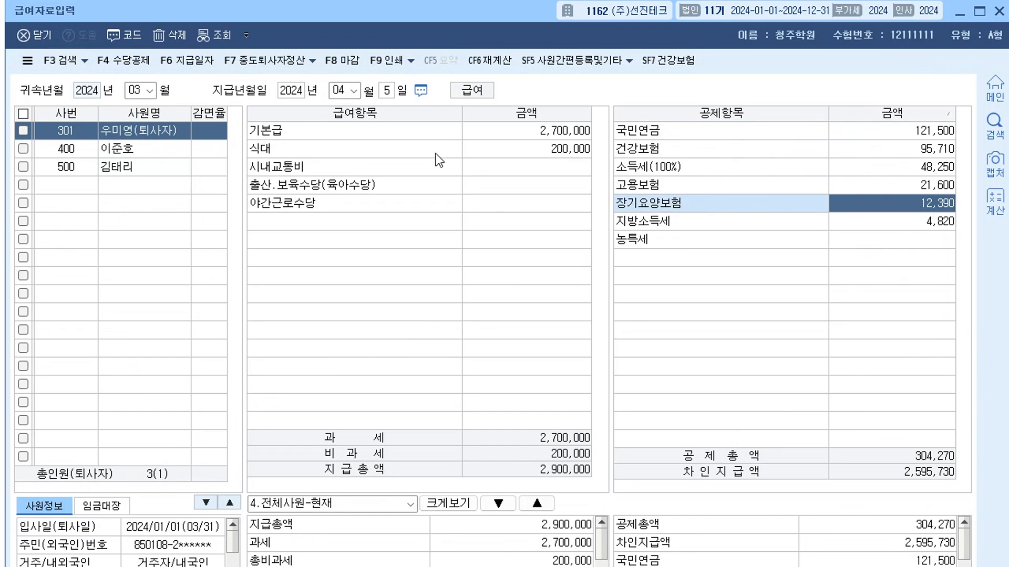
# Step: Run 중도퇴사자정산 for the resigned employee, apply the settlement to the March payroll, and close 급여자료입력
pyautogui.click(283, 64)
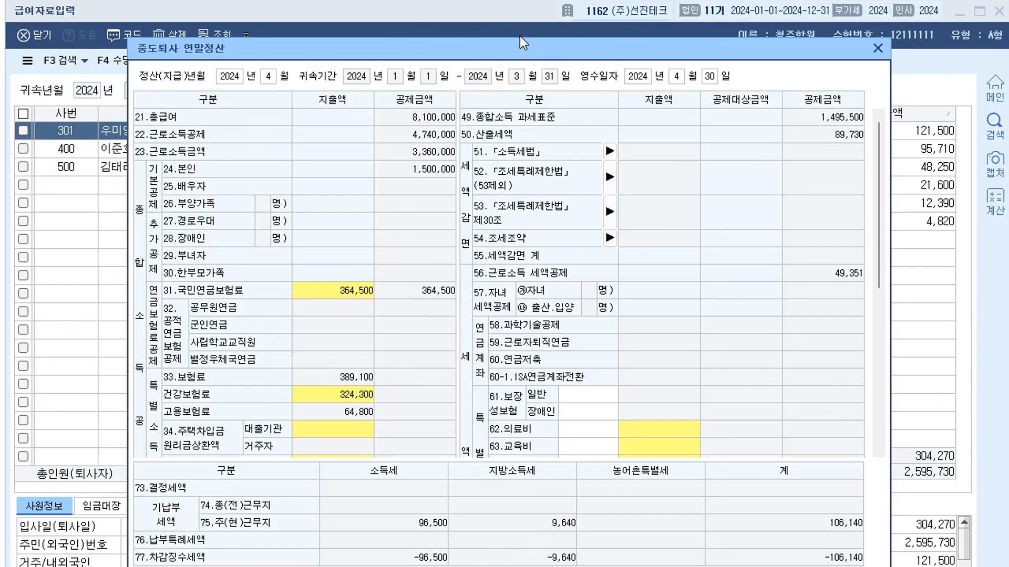
pyautogui.moveTo(511, 49); pyautogui.dragTo(475, 0)
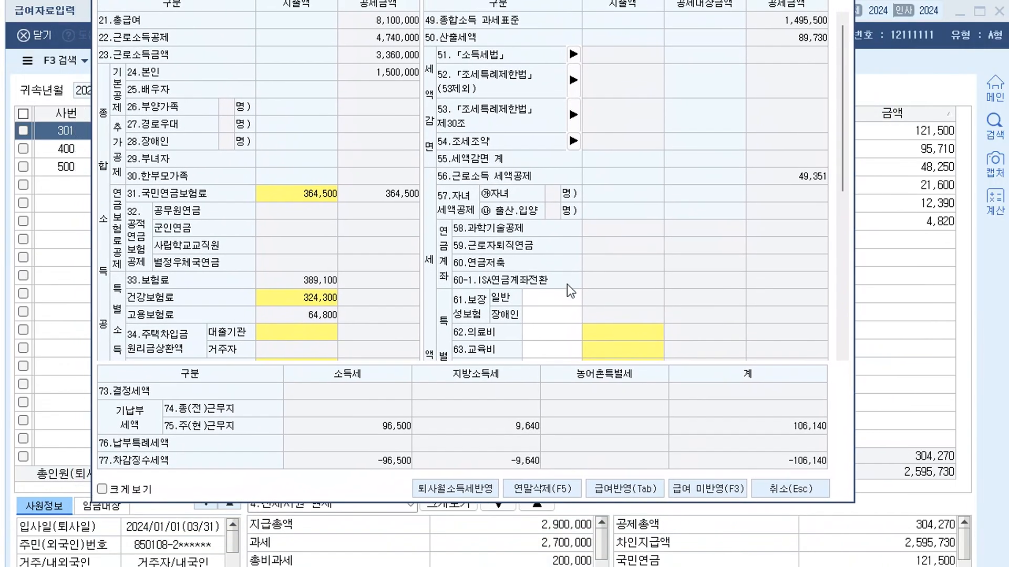
pyautogui.click(616, 487)
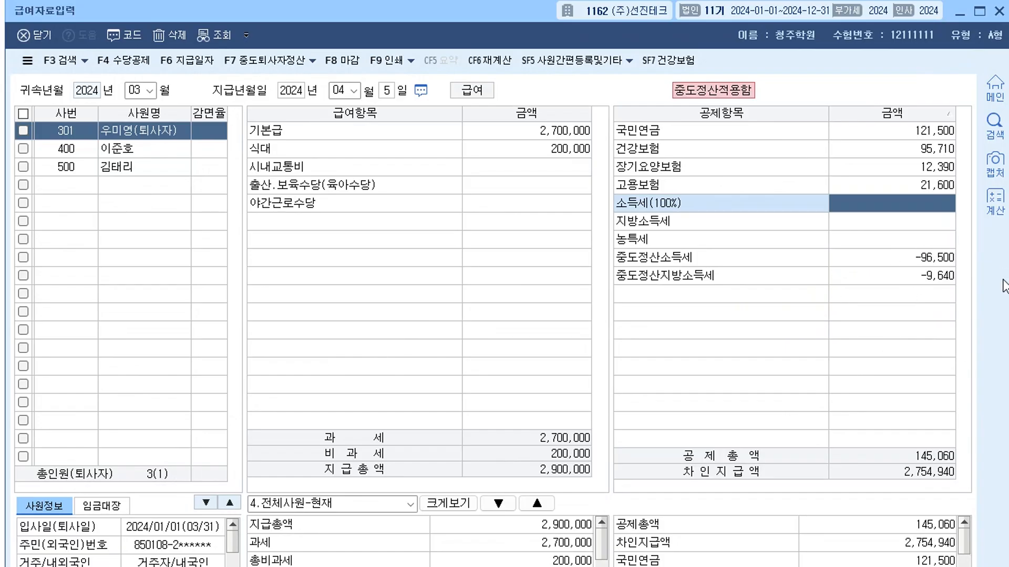
pyautogui.press('Escape')
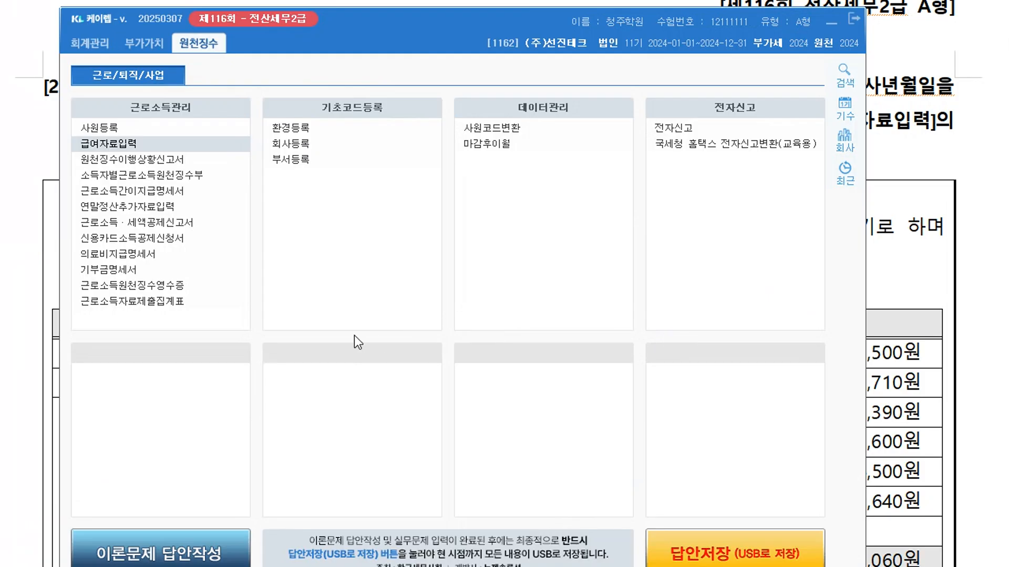
# Step: Open 원천징수이행상황신고서 and set its 귀속기간 from 2024-03 to 2024-03
pyautogui.click(146, 160)
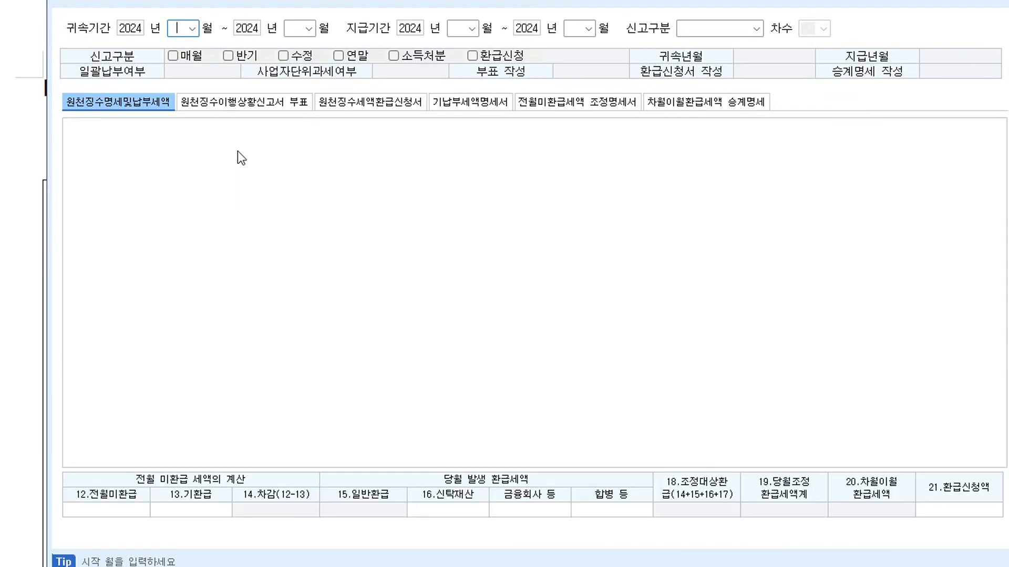
pyautogui.write('0')
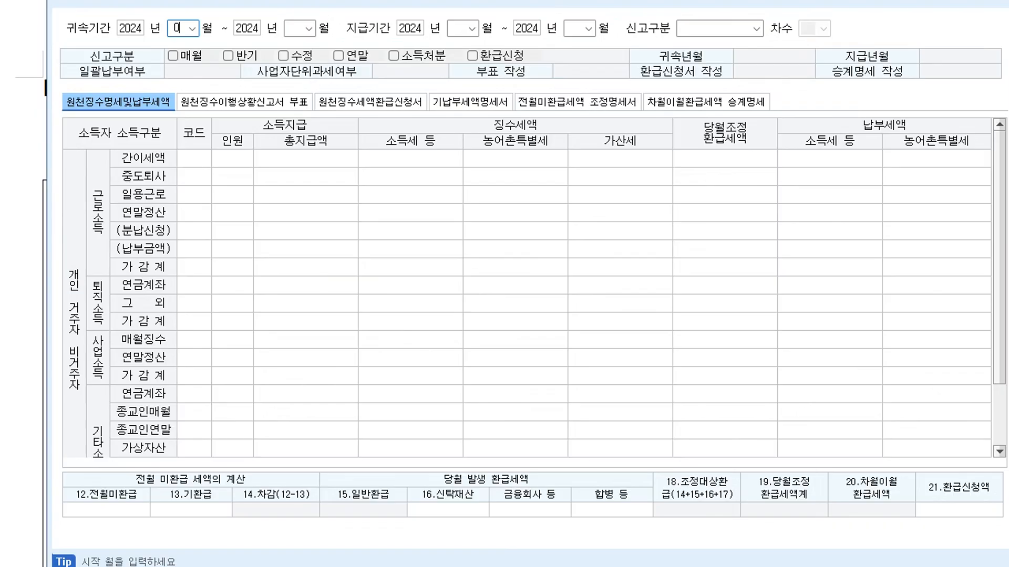
pyautogui.write('3')
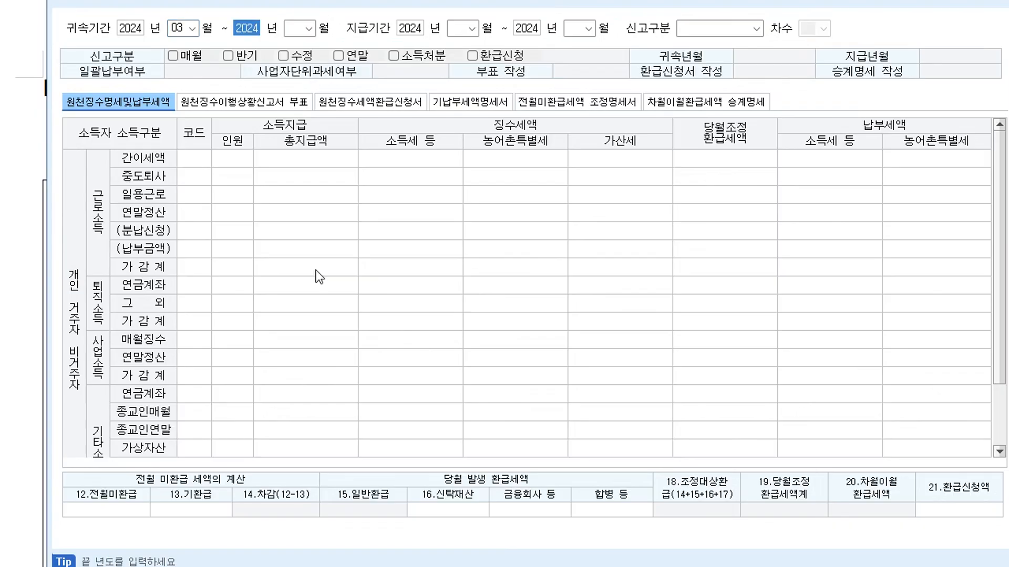
pyautogui.press('Return')
pyautogui.write('03')
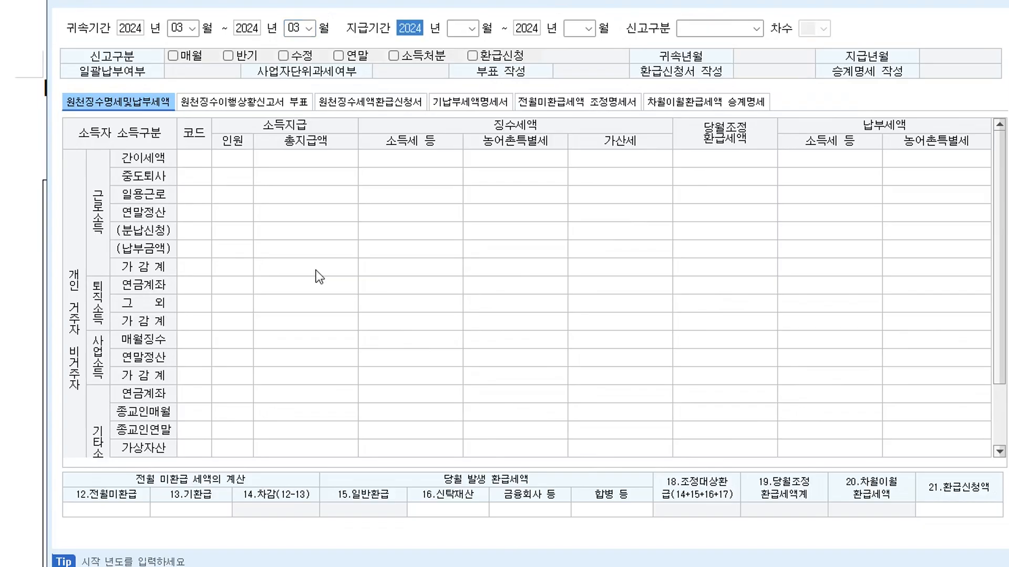
pyautogui.press('Return')
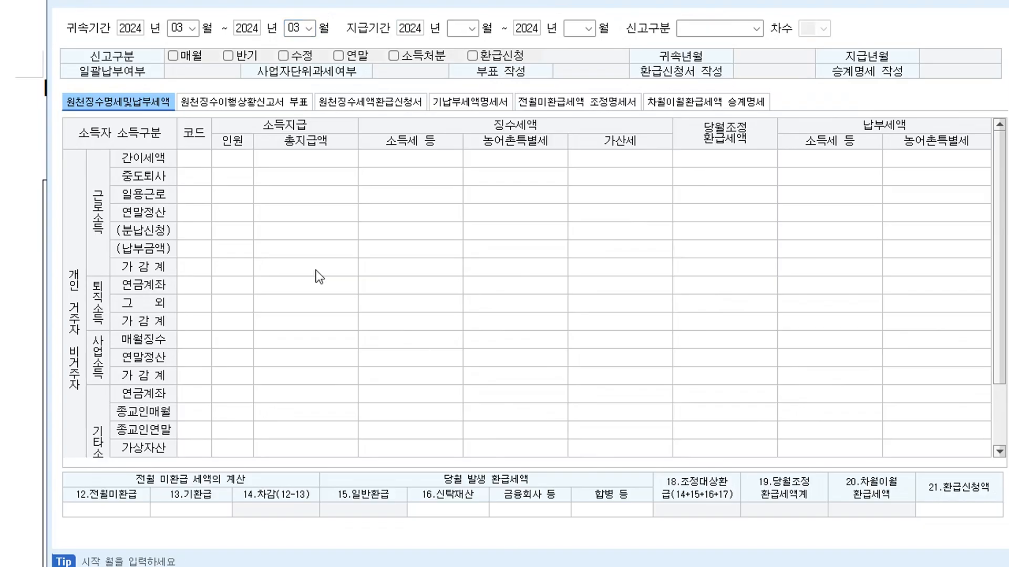
# Step: Set the report's 지급기간 from 2024-04 to 2024-04, load it as 1.정기신고, and close the report
pyautogui.write('04')
pyautogui.press('Return')
pyautogui.write('04')
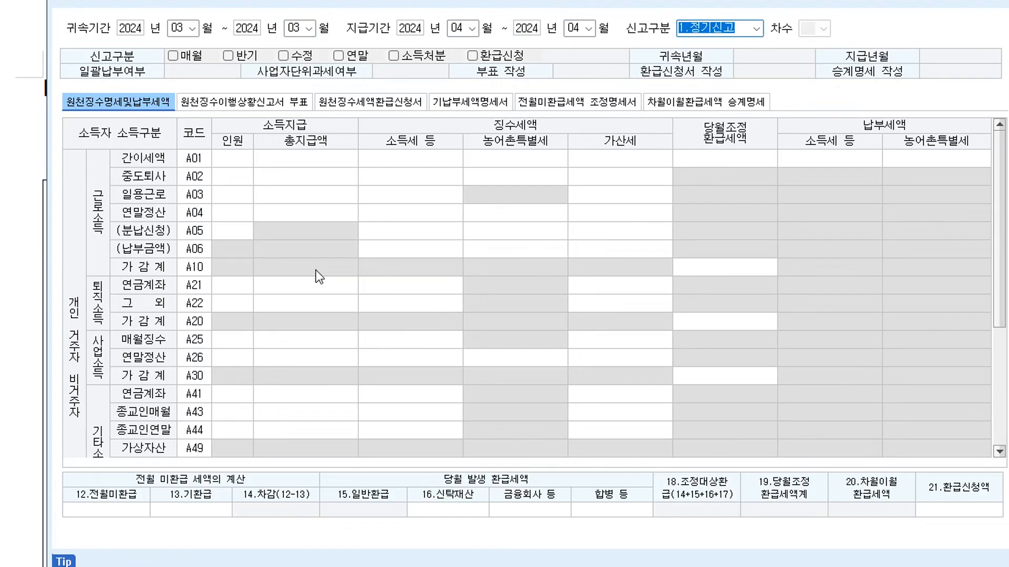
pyautogui.press('Return')
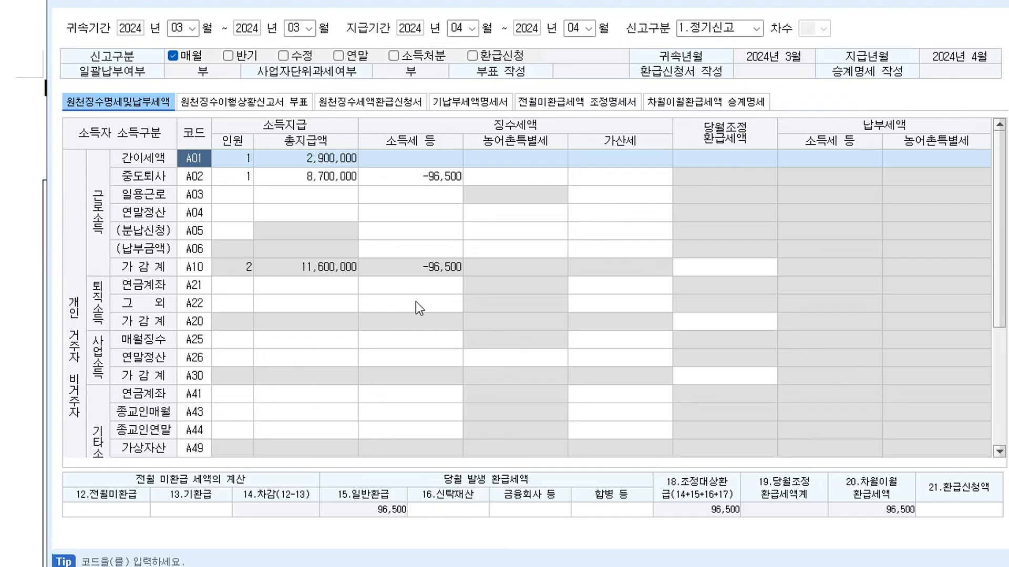
pyautogui.press('F5')
pyautogui.press('Return')
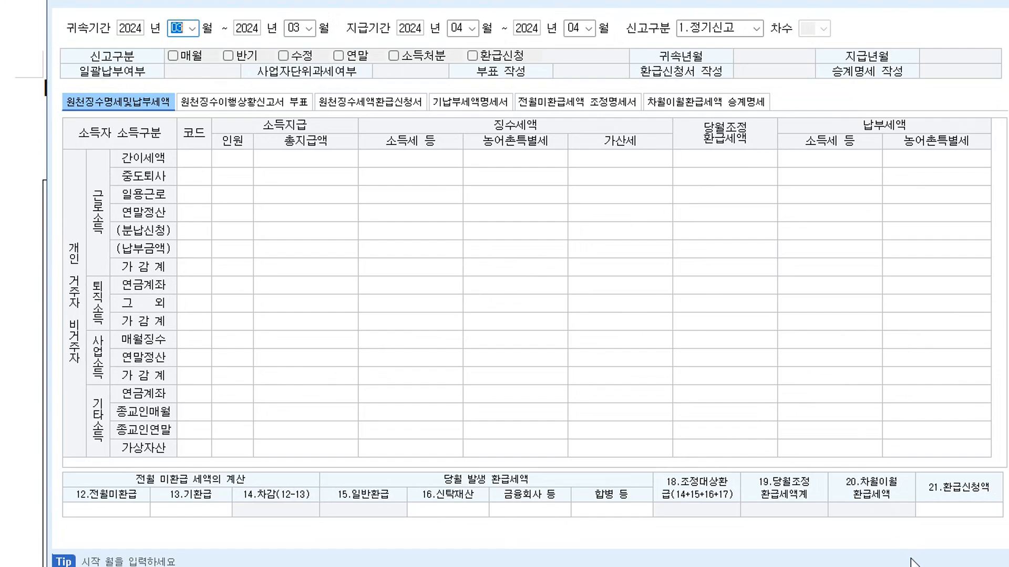
pyautogui.click(579, 311)
pyautogui.press('Escape')
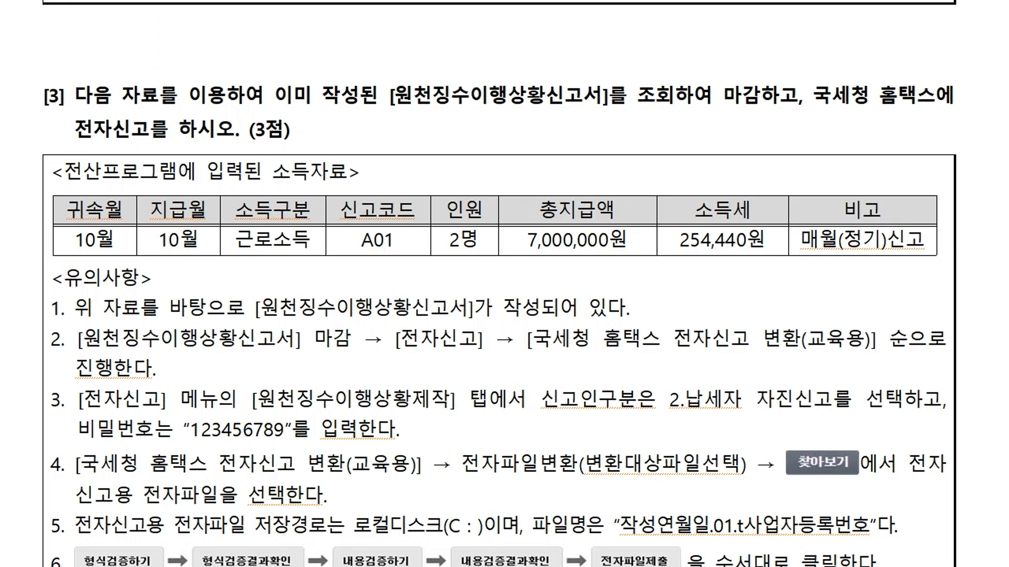
# Step: Check task [3] in the exam document for the 원천징수이행상황신고서 closing and e-filing requirements
pyautogui.hotkey('alt', 'Tab')
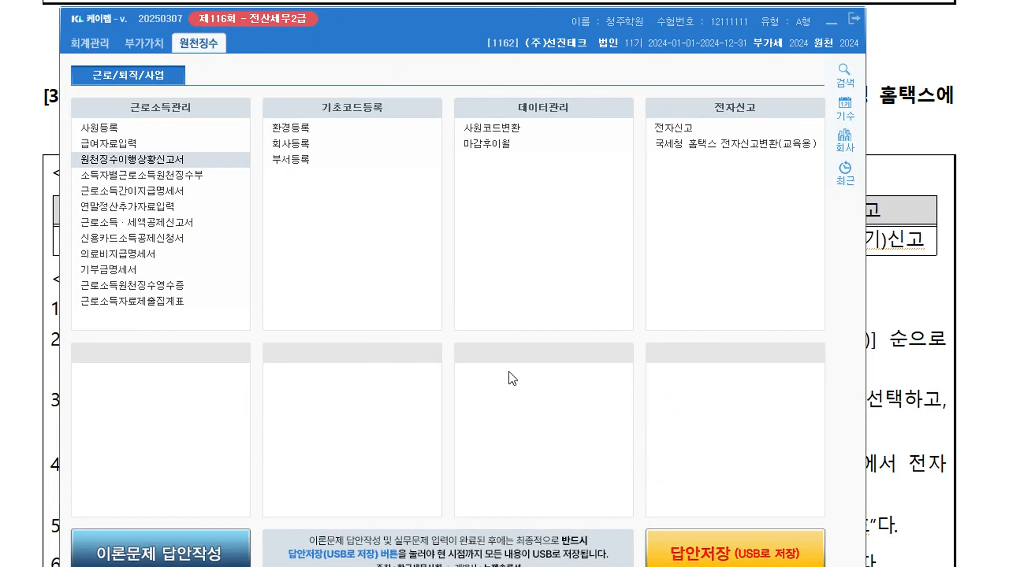
pyautogui.click(175, 162)
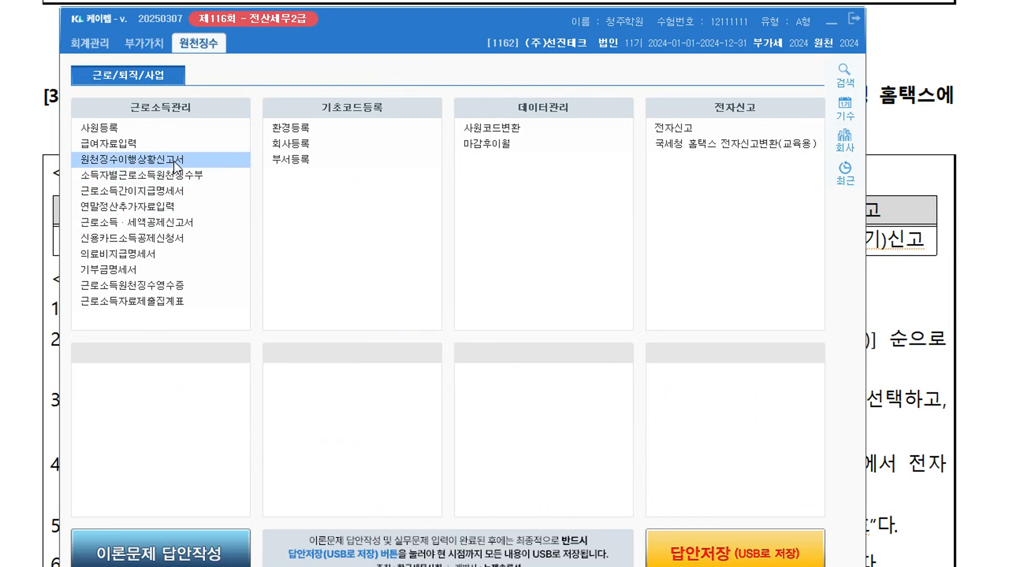
pyautogui.click(20, 127)
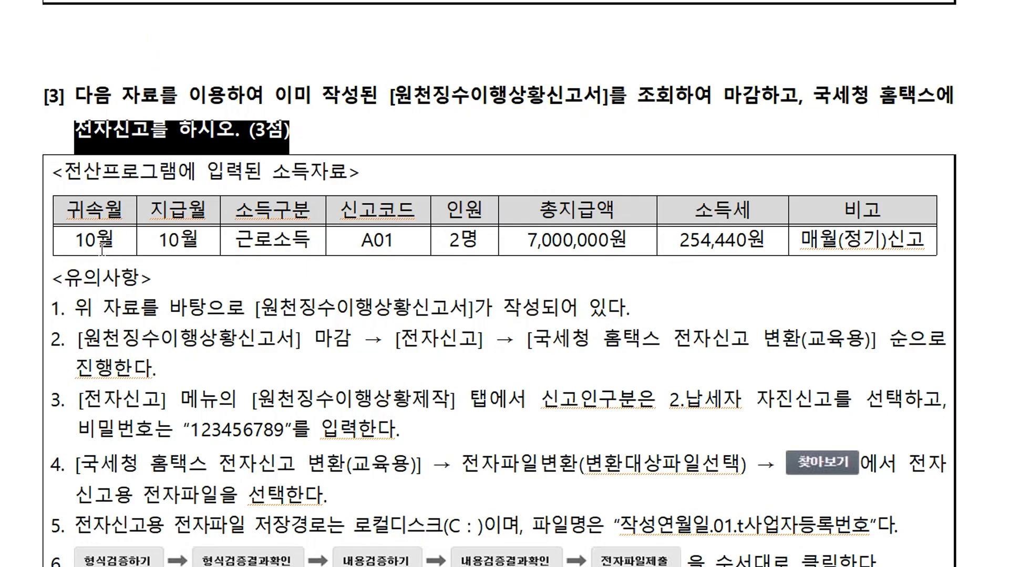
# Step: Switch from the exam document to 원천징수이행상황신고서 and set its 귀속기간 from 2024-10 to 2024-10
pyautogui.click(36, 212)
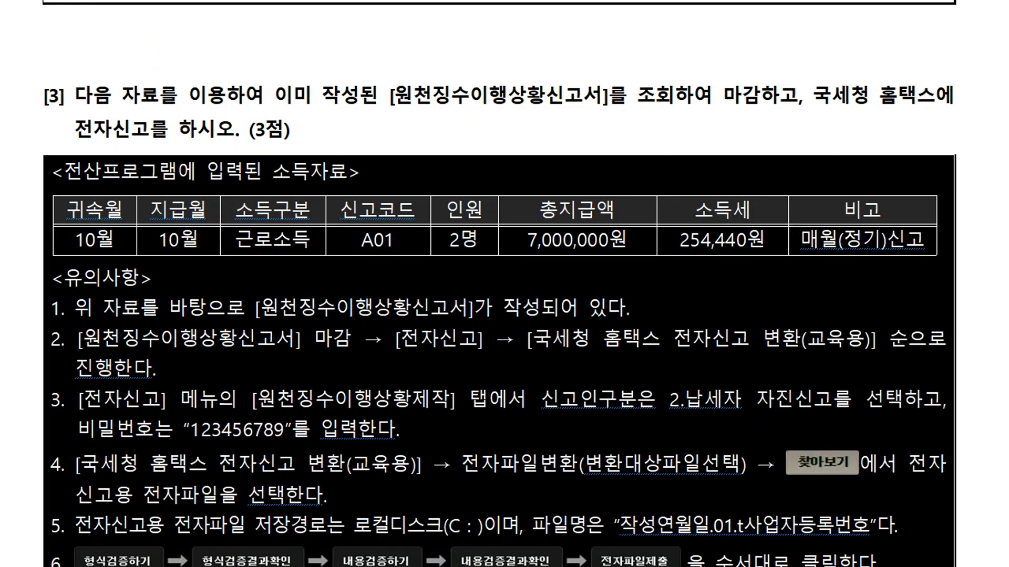
pyautogui.hotkey('alt', 'Tab')
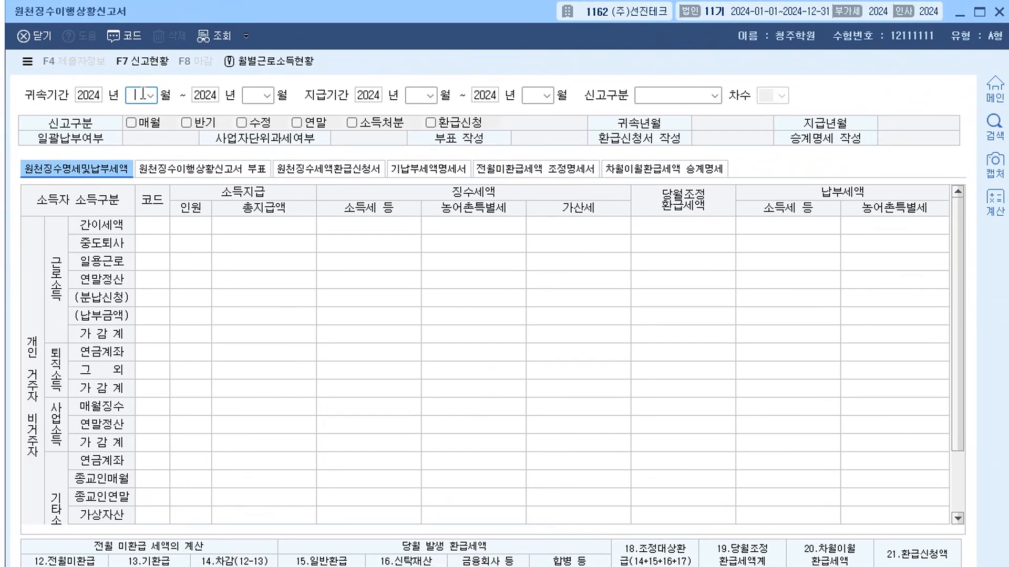
pyautogui.write('10')
pyautogui.press('Return')
pyautogui.write('10')
pyautogui.press('Return')
pyautogui.press('Return')
# Step: Set the report's 지급기간 from 2024-10 to 2024-10 and load it as 1.정기신고
pyautogui.write('10')
pyautogui.press('Return')
pyautogui.press('Return')
pyautogui.write('10')
pyautogui.press('Return')
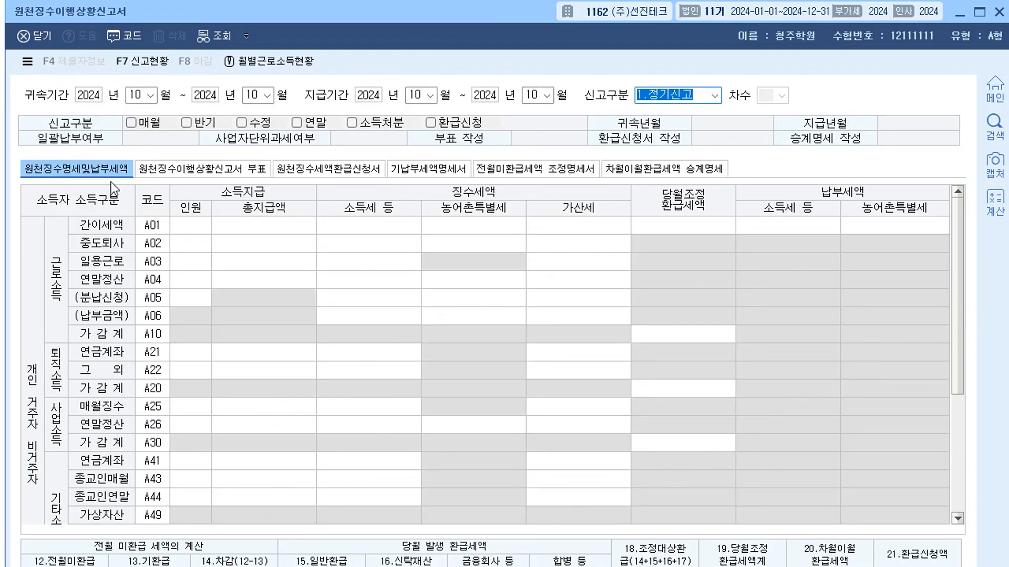
pyautogui.press('Return')
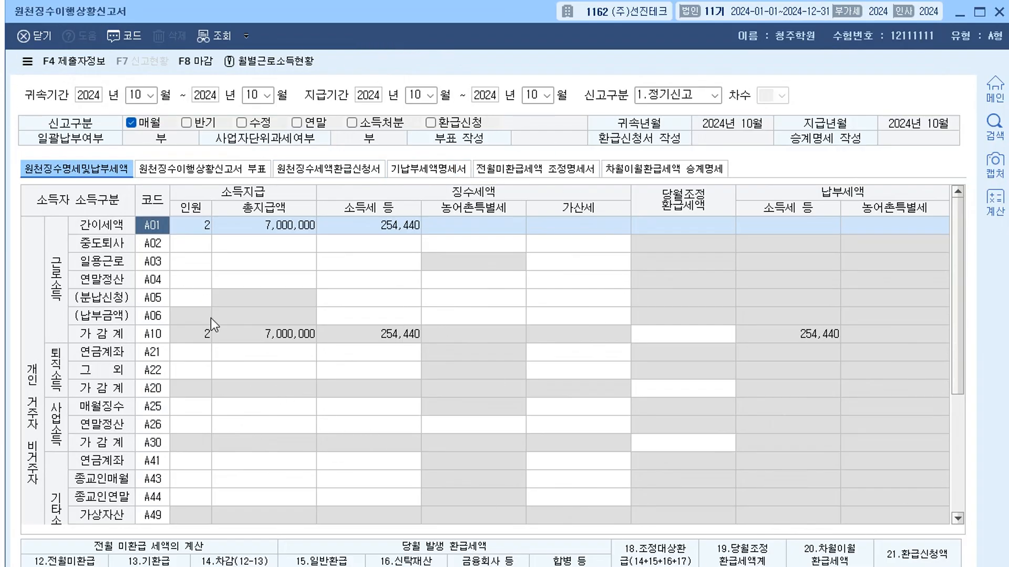
# Step: Finalize (마감) the October 원천징수이행상황신고서 and open 전자신고 under 원천징수
pyautogui.click(198, 64)
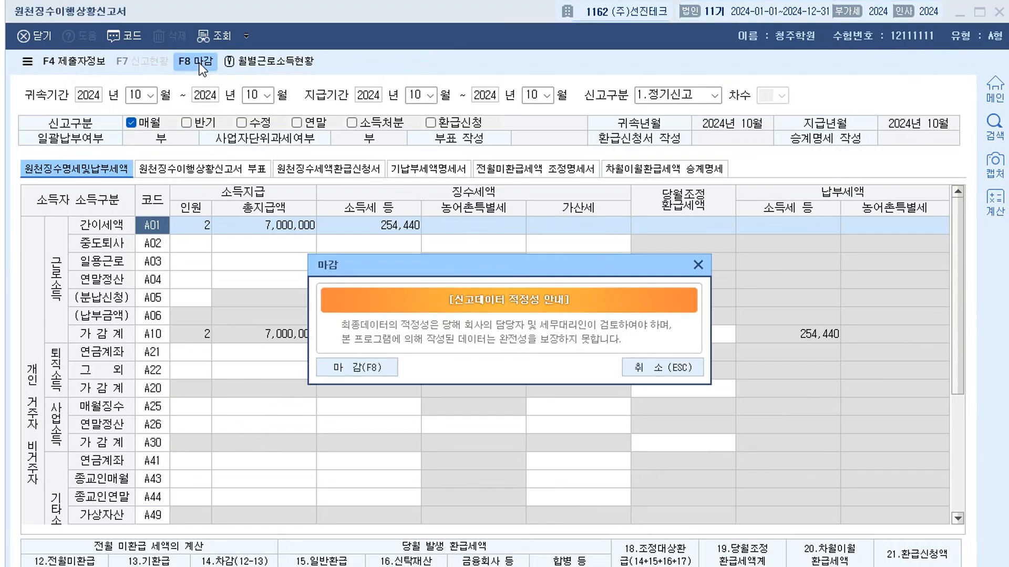
pyautogui.click(359, 368)
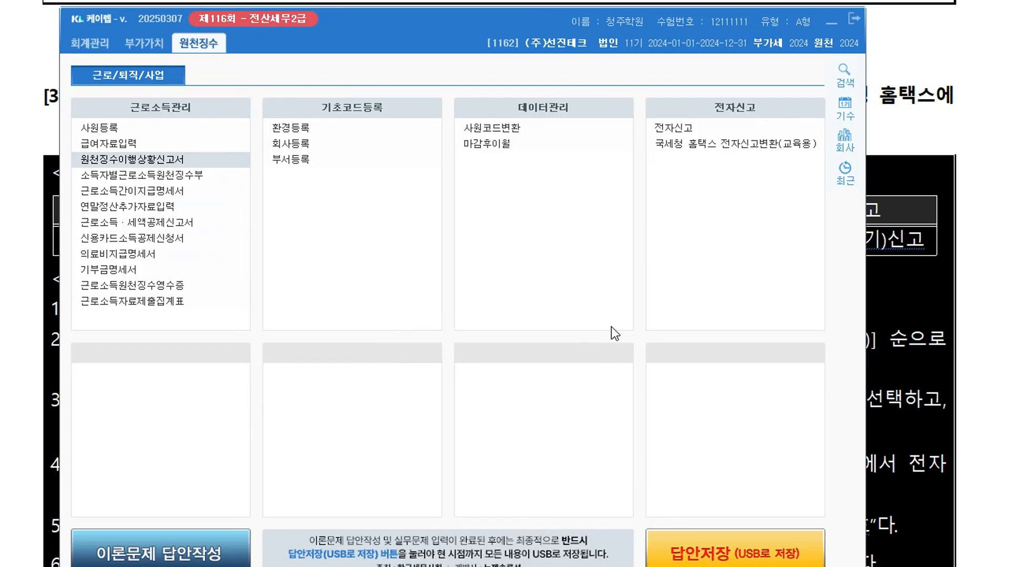
pyautogui.click(679, 132)
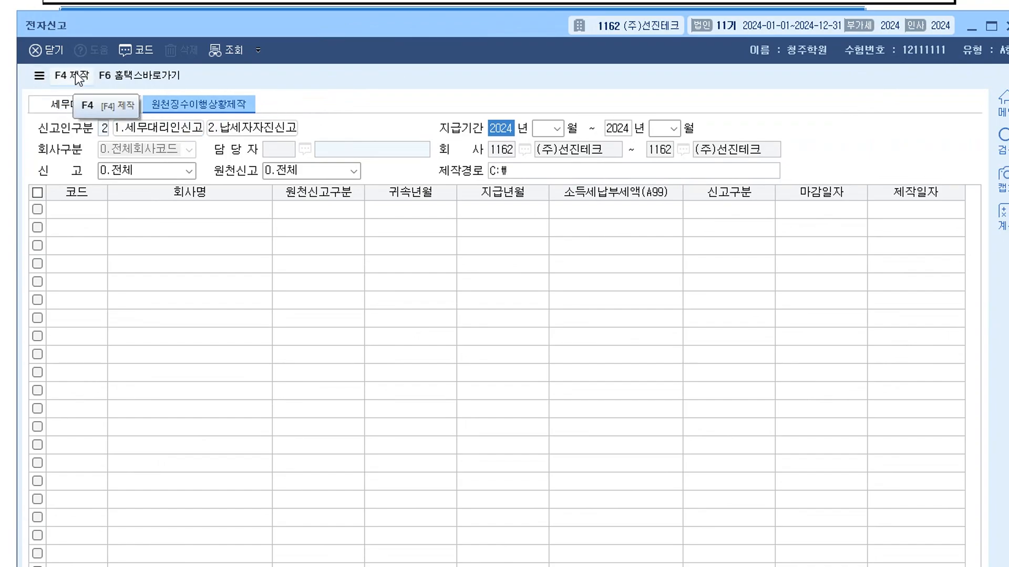
# Step: In 원천징수이행상황제작, choose 2.납세자자진신고 and retrieve the report for 지급기간 2024-10 to 2024-10 with 제작경로 C:\
pyautogui.click(270, 129)
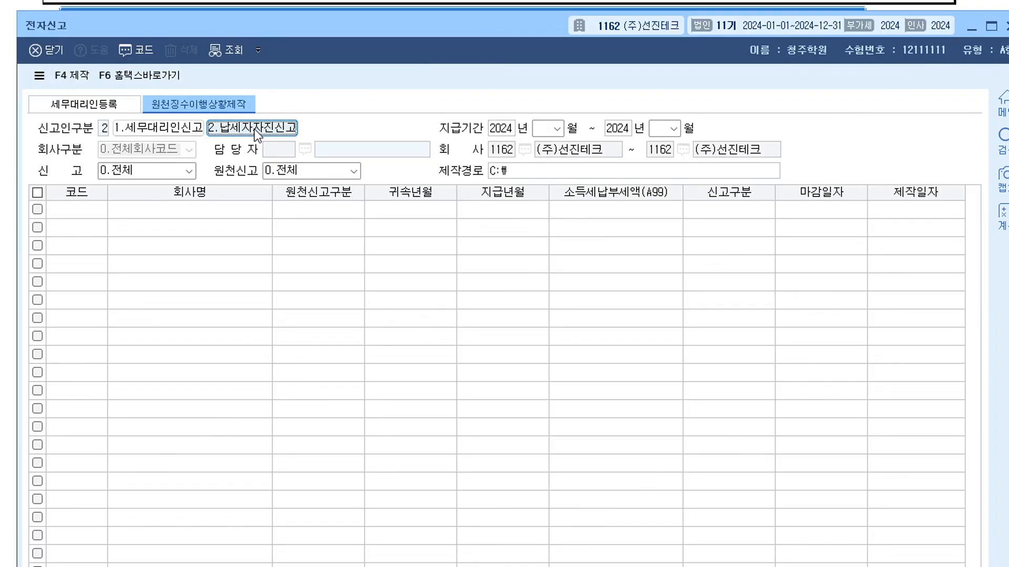
pyautogui.press('Return')
pyautogui.write('10')
pyautogui.press('Return')
pyautogui.write('10')
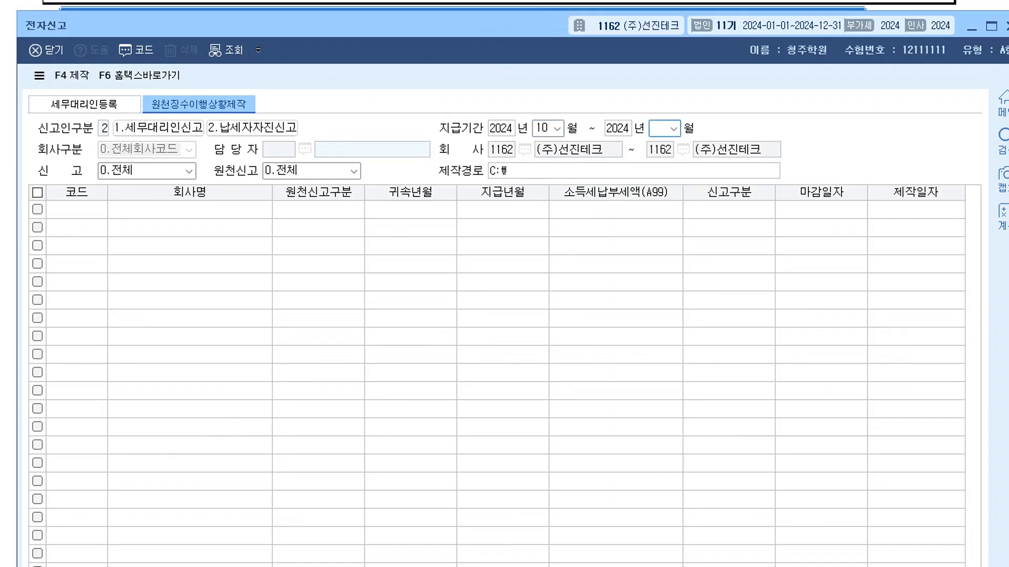
pyautogui.press('Return')
pyautogui.press('Return')
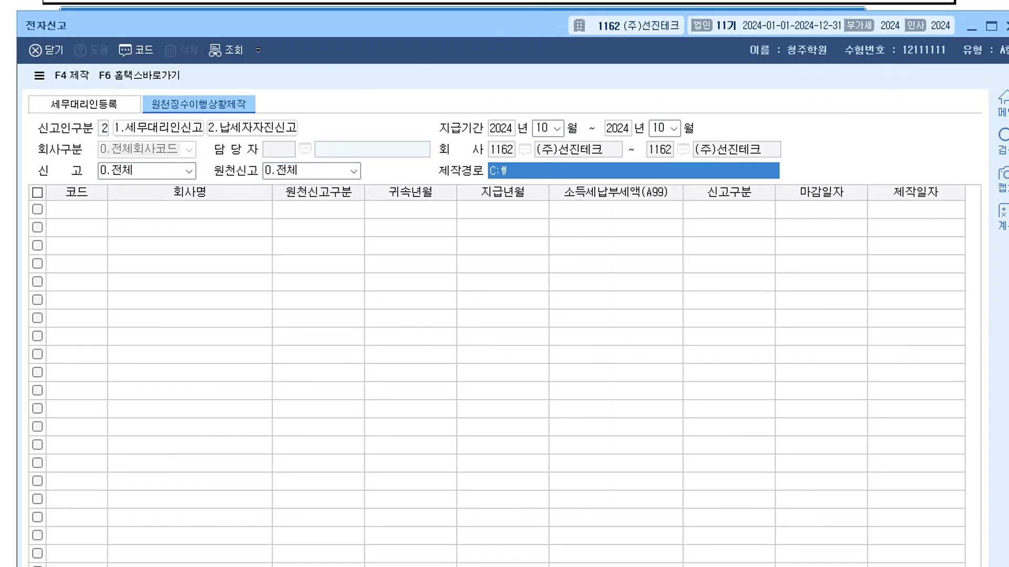
pyautogui.press('Return')
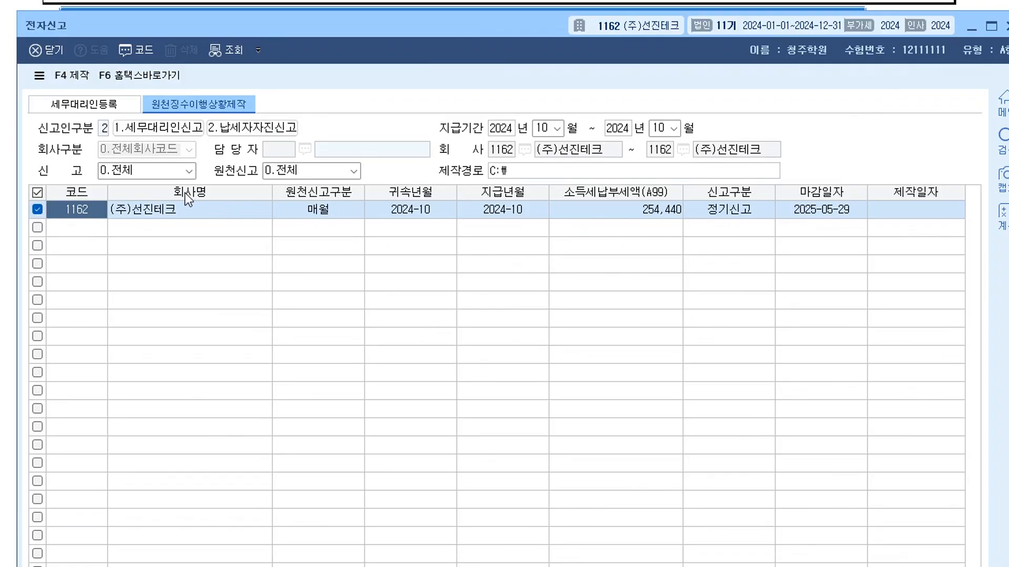
# Step: Produce (제작) the e-filing file for the listed October report, entering and confirming the file password
pyautogui.click(75, 79)
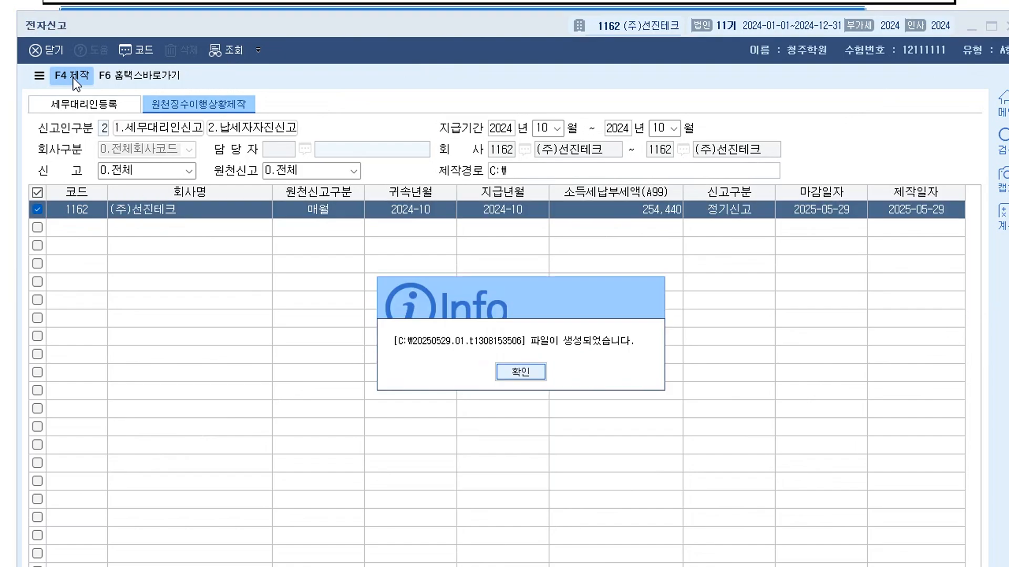
pyautogui.click(521, 372)
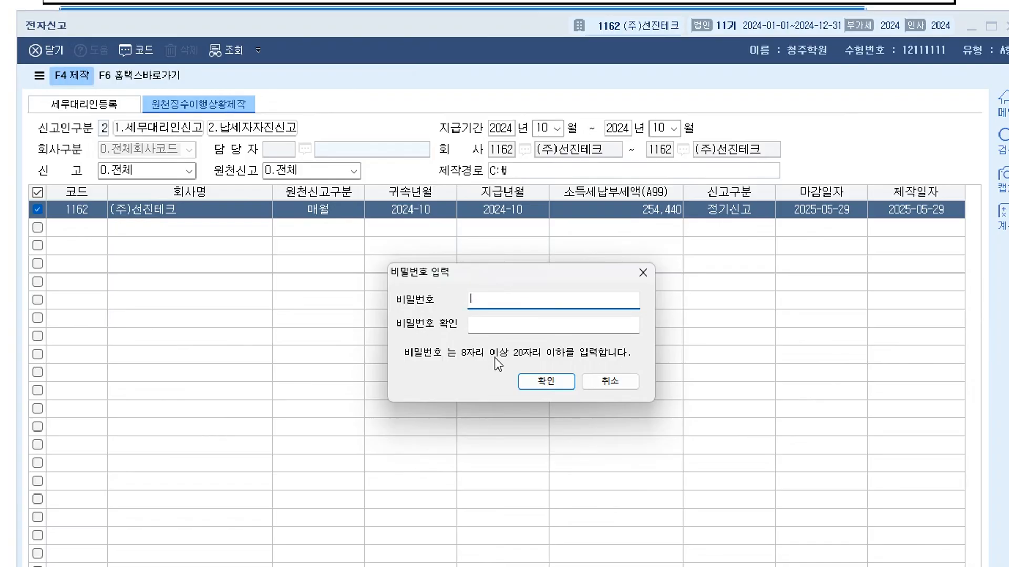
pyautogui.write('**********')
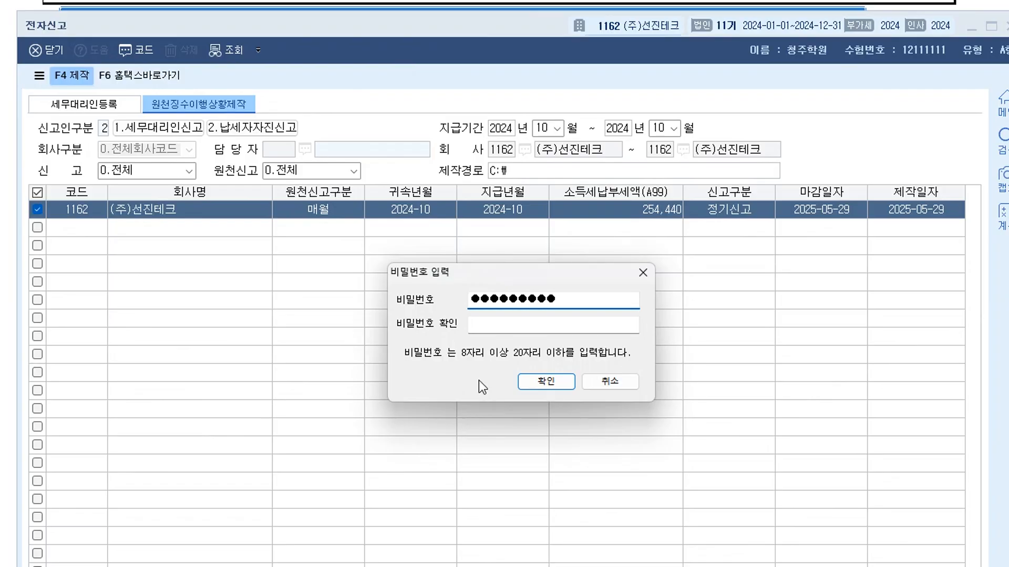
pyautogui.click(499, 326)
pyautogui.write('***')
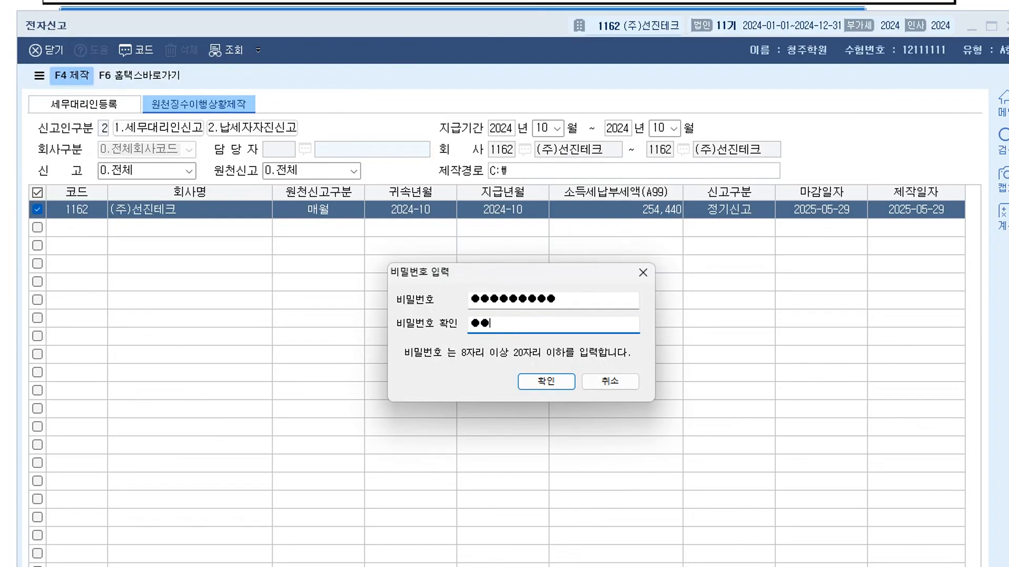
pyautogui.write('*******')
pyautogui.click(552, 382)
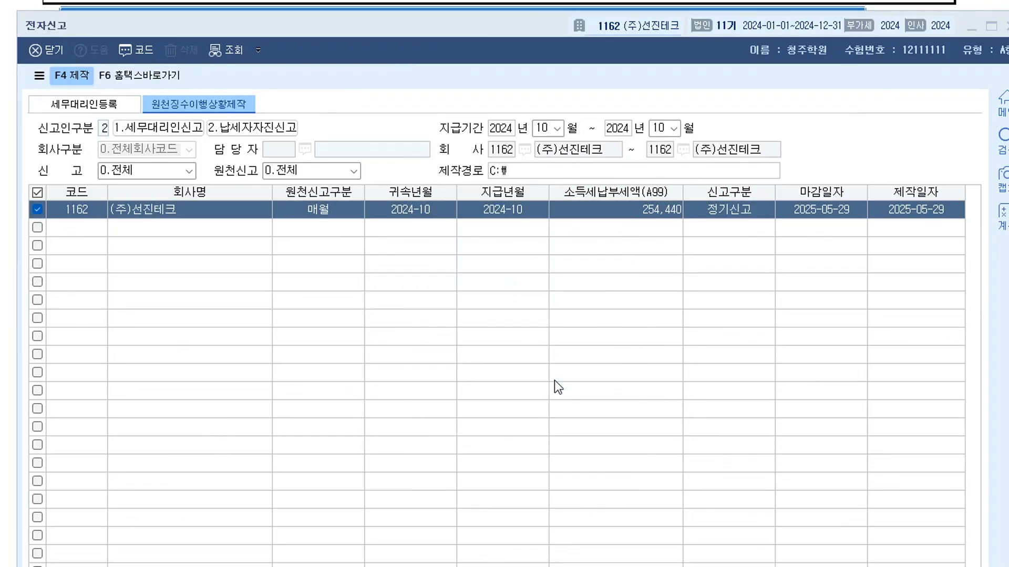
pyautogui.click(527, 372)
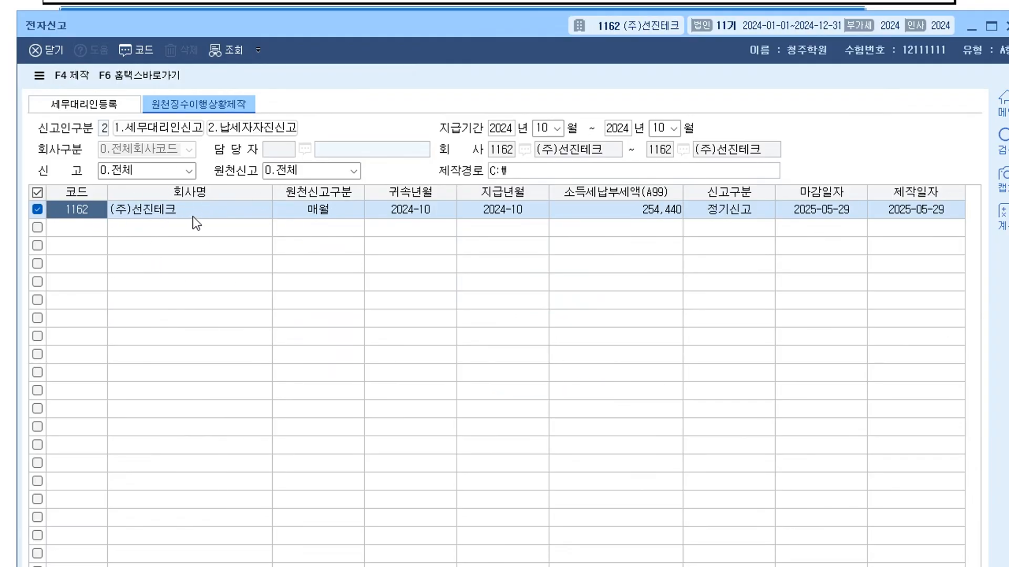
# Step: Open the 홈택스 e-filing conversion page, dismiss its guide, and select the 20250529.01 file on drive C: for 전자파일변환
pyautogui.click(149, 78)
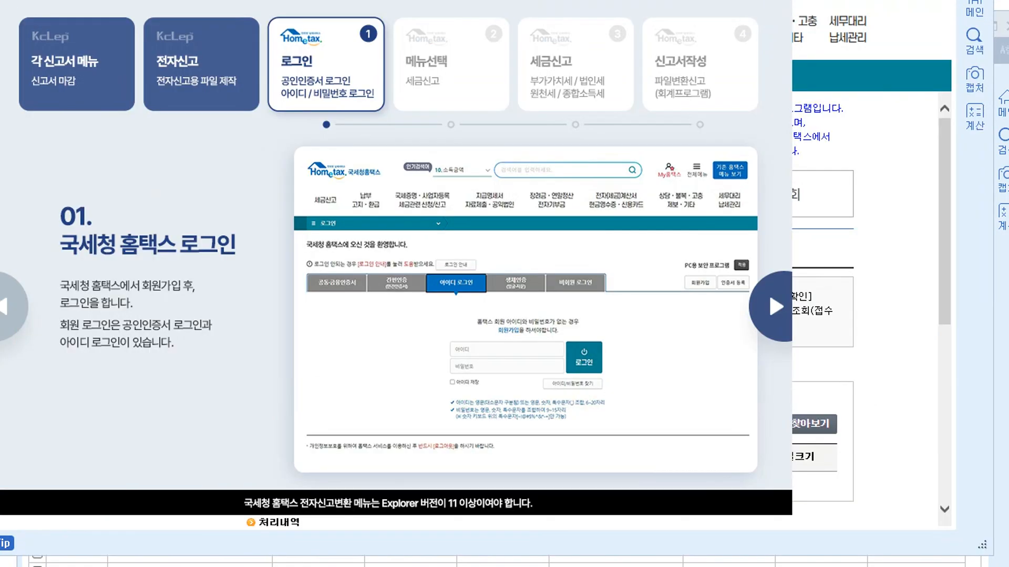
pyautogui.press('Escape')
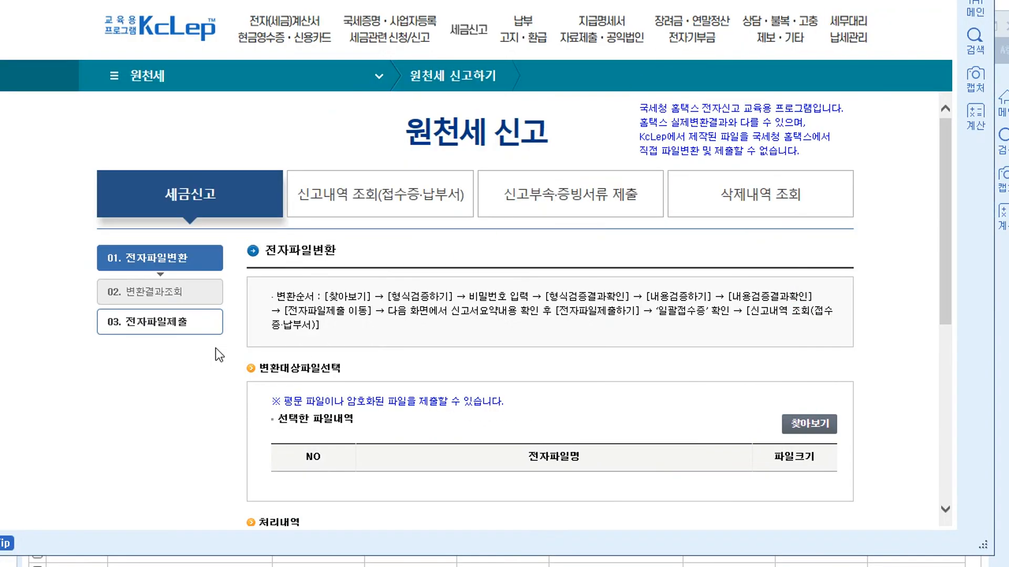
pyautogui.scroll(-1, 791, 379)
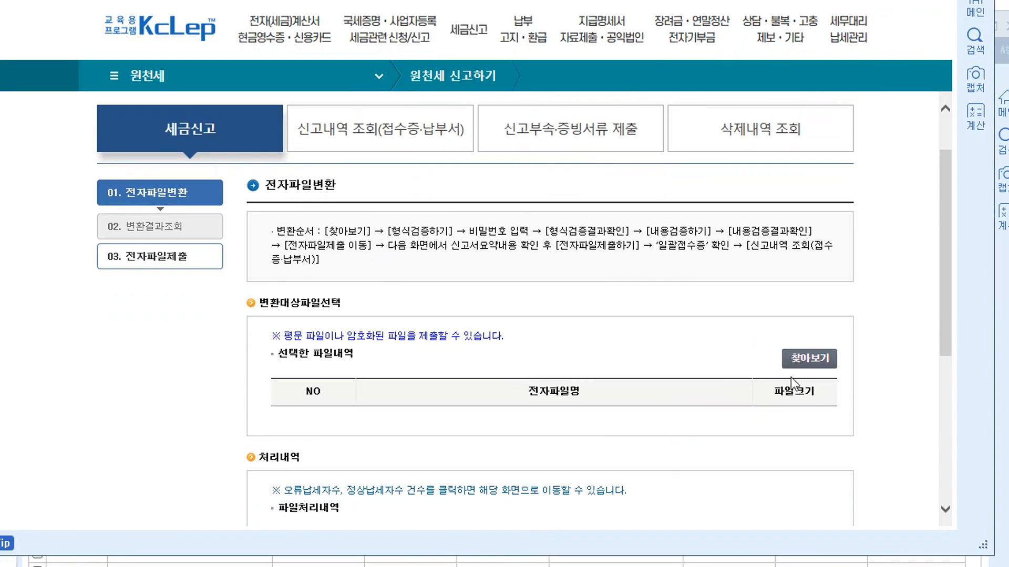
pyautogui.click(814, 358)
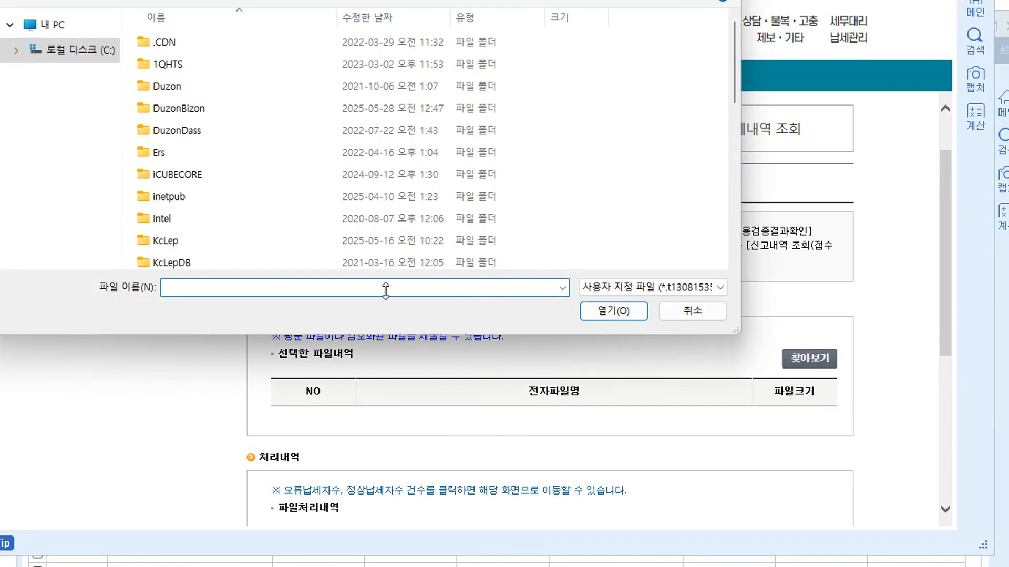
pyautogui.scroll(-4, 612, 140)
pyautogui.scroll(-2, 609, 137)
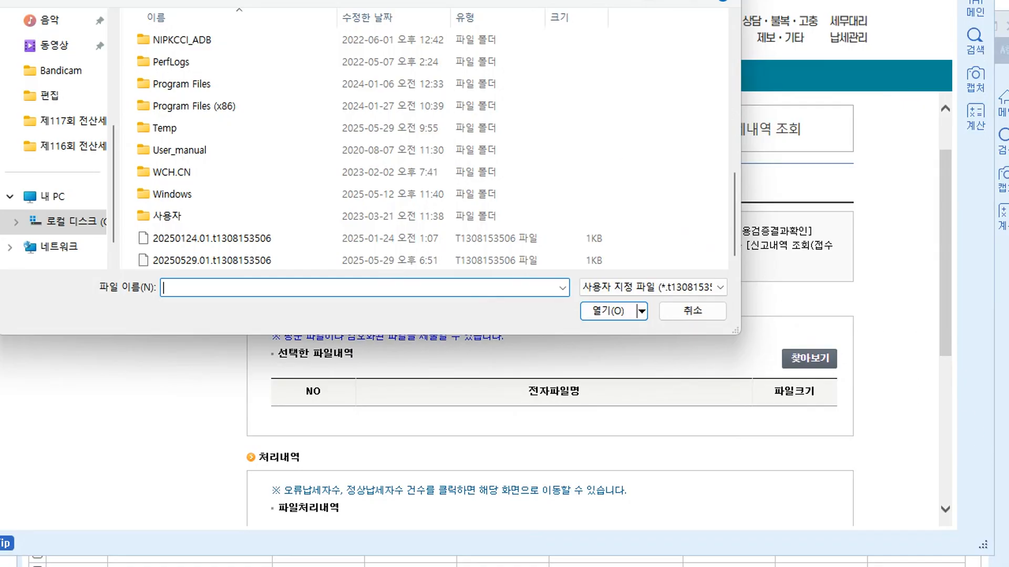
pyautogui.click(914, 566)
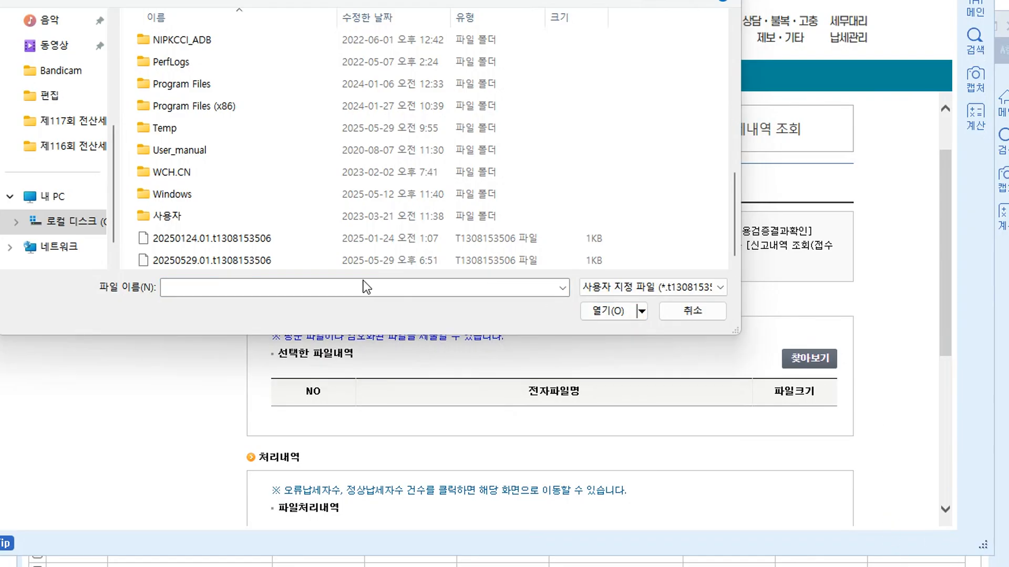
pyautogui.click(228, 260)
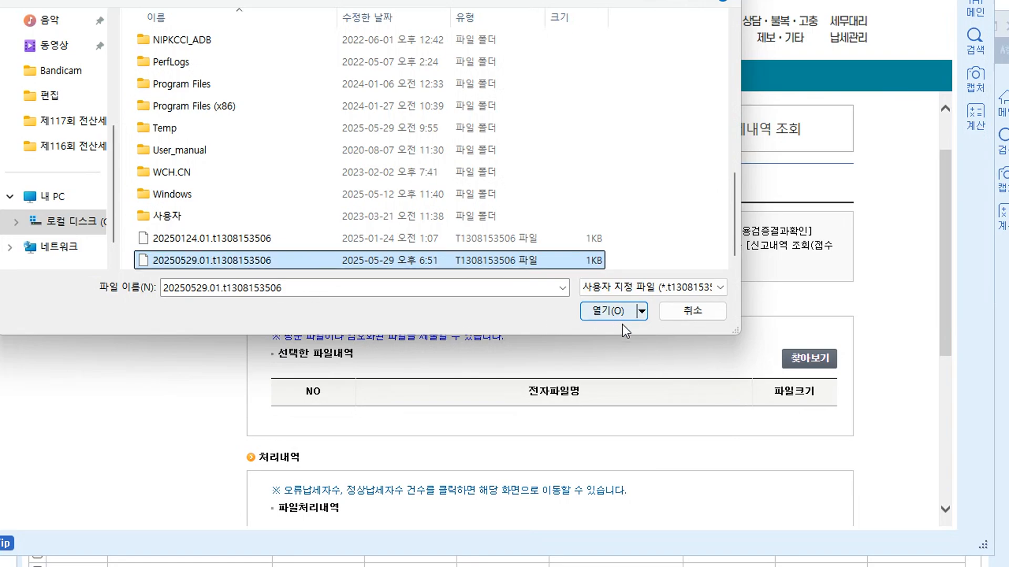
pyautogui.click(604, 310)
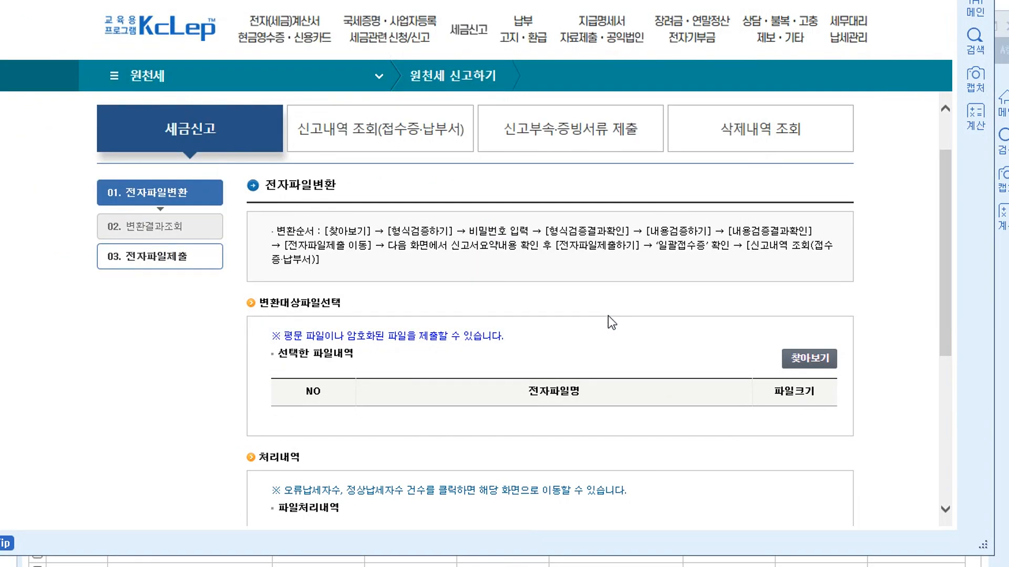
# Step: Run 형식검증하기 on the selected file with the file password and check its result with 형식검증결과확인
pyautogui.scroll(-5, 552, 388)
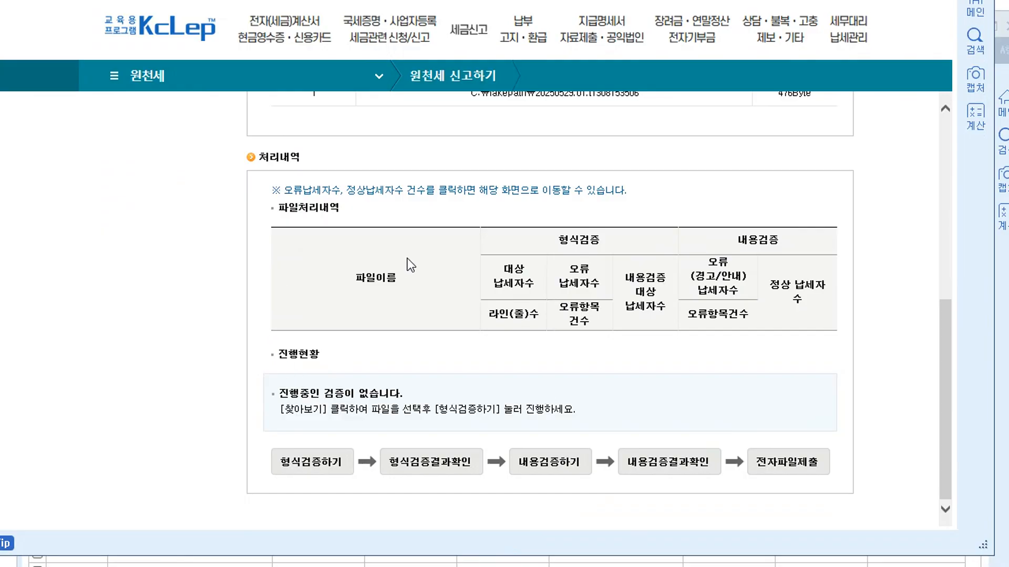
pyautogui.scroll(4, 387, 366)
pyautogui.scroll(1, 392, 362)
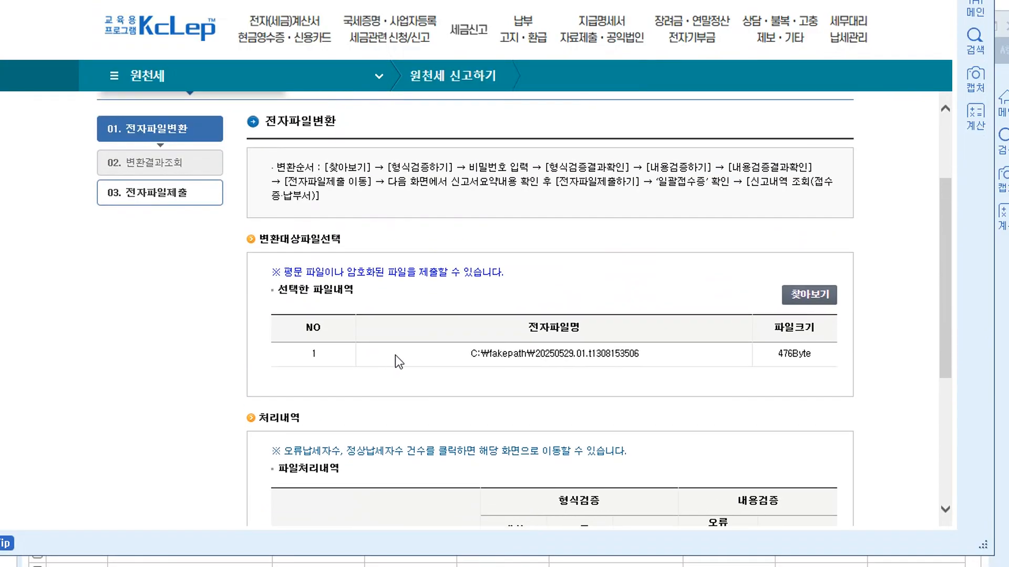
pyautogui.scroll(-1, 422, 417)
pyautogui.scroll(-5, 331, 431)
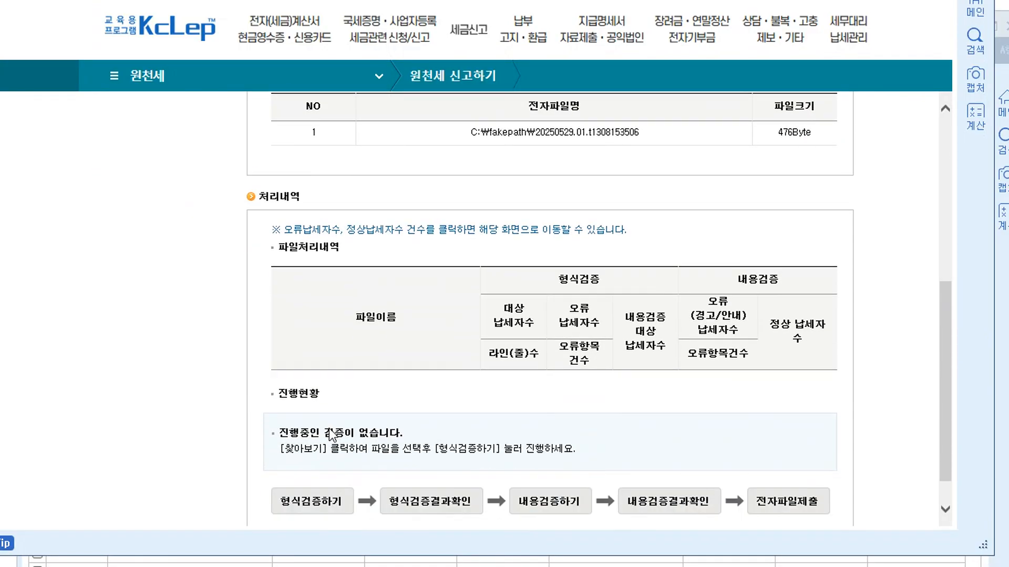
pyautogui.click(326, 469)
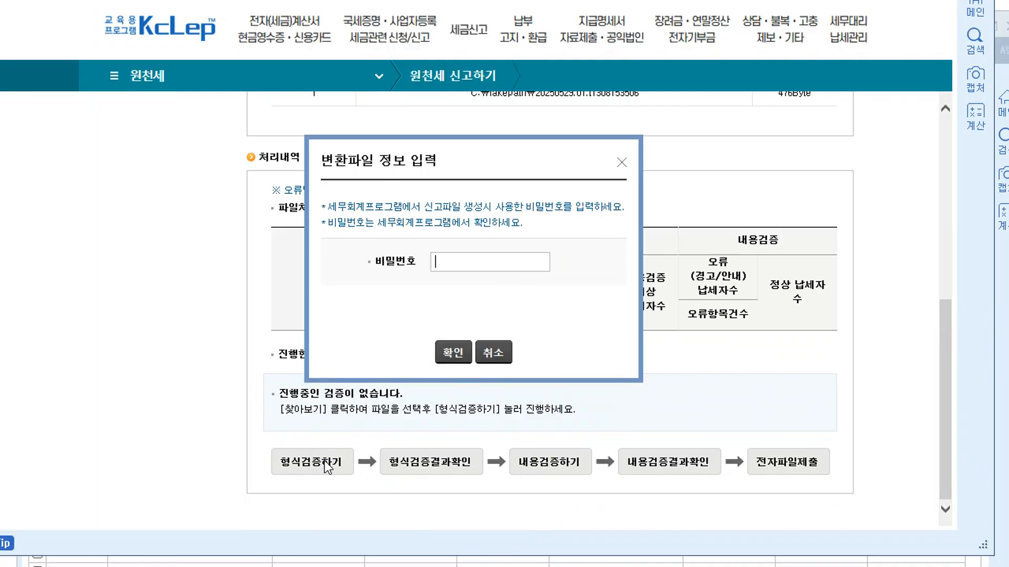
pyautogui.write('•••••••••')
pyautogui.click(444, 356)
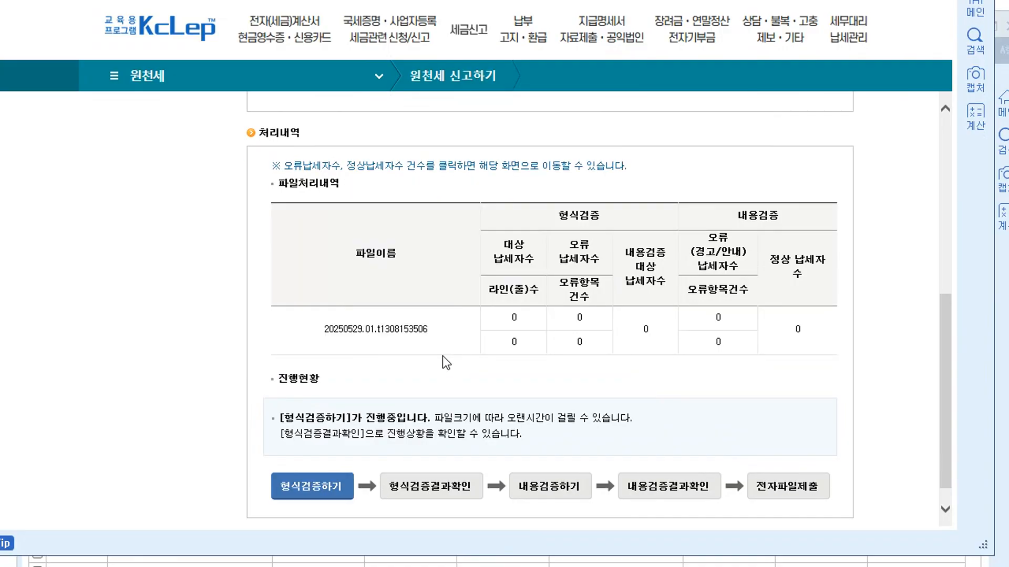
pyautogui.click(433, 496)
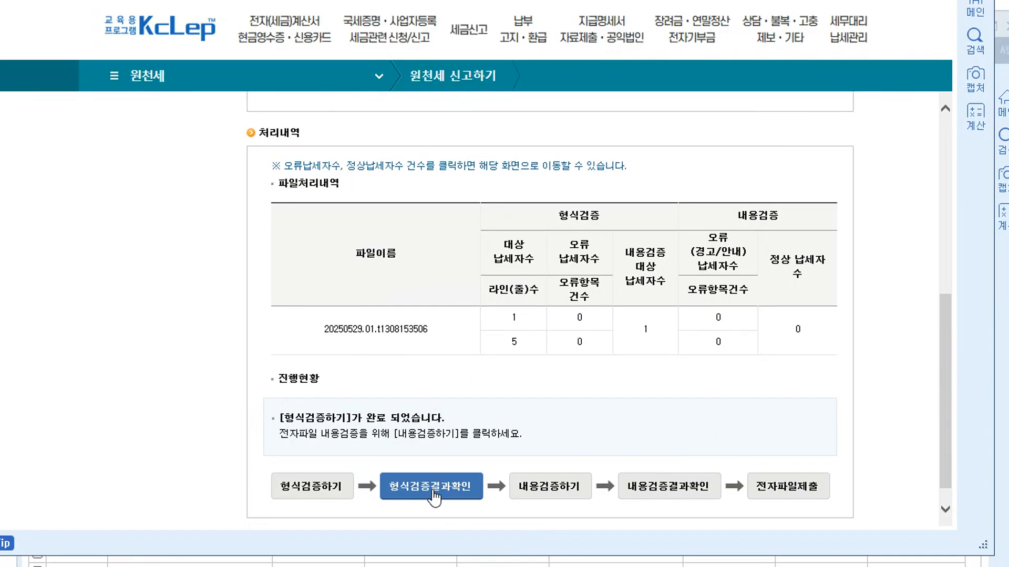
# Step: Run 내용검증하기 with its 내용검증결과확인, then submit the electronic file and close the 접수증
pyautogui.click(563, 492)
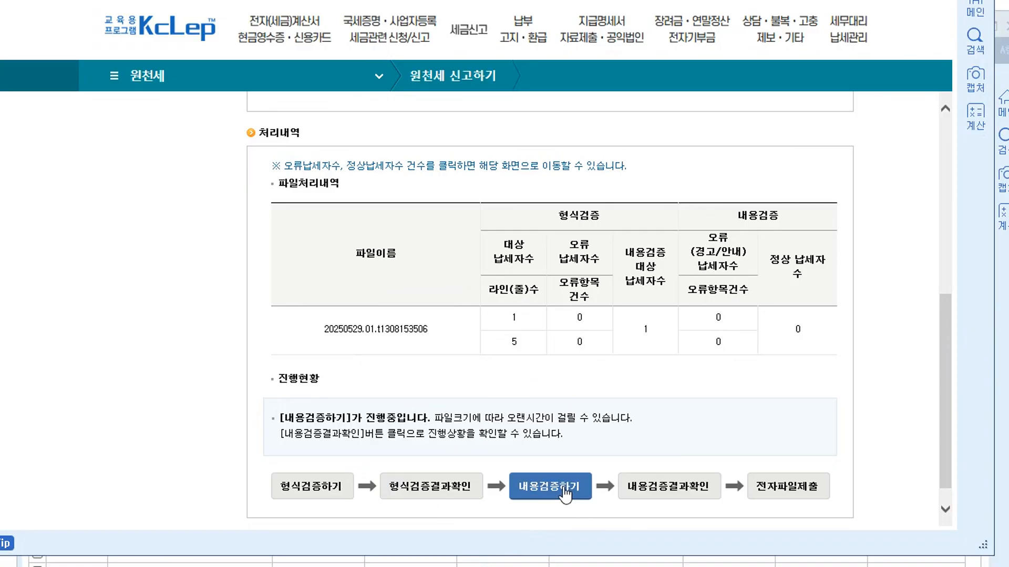
pyautogui.click(683, 493)
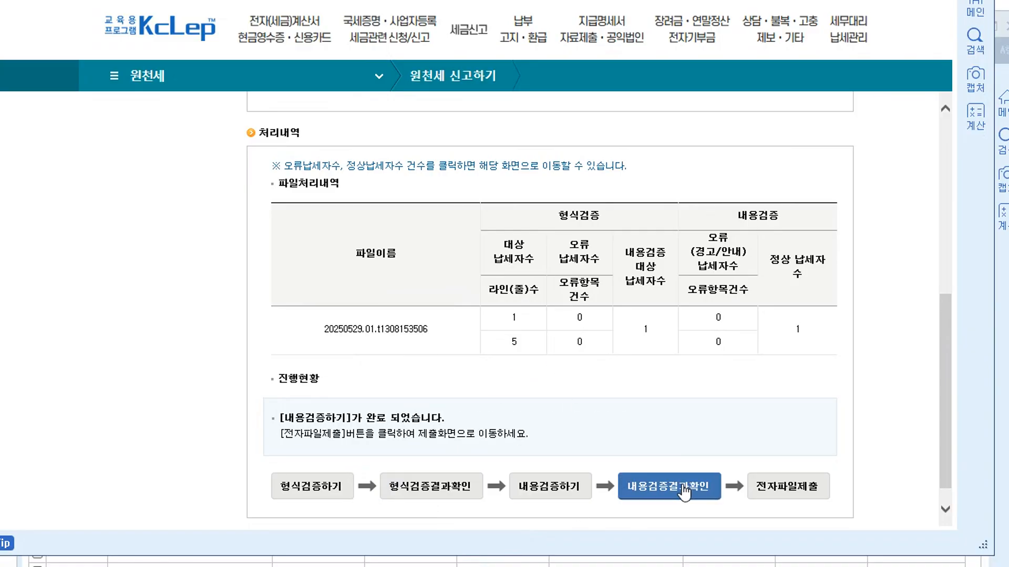
pyautogui.click(788, 487)
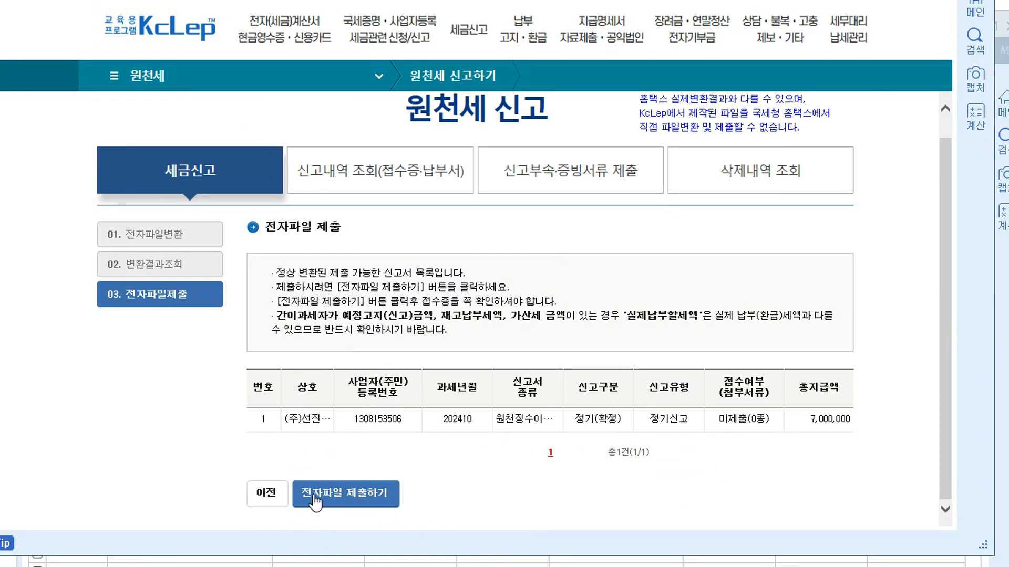
pyautogui.click(366, 502)
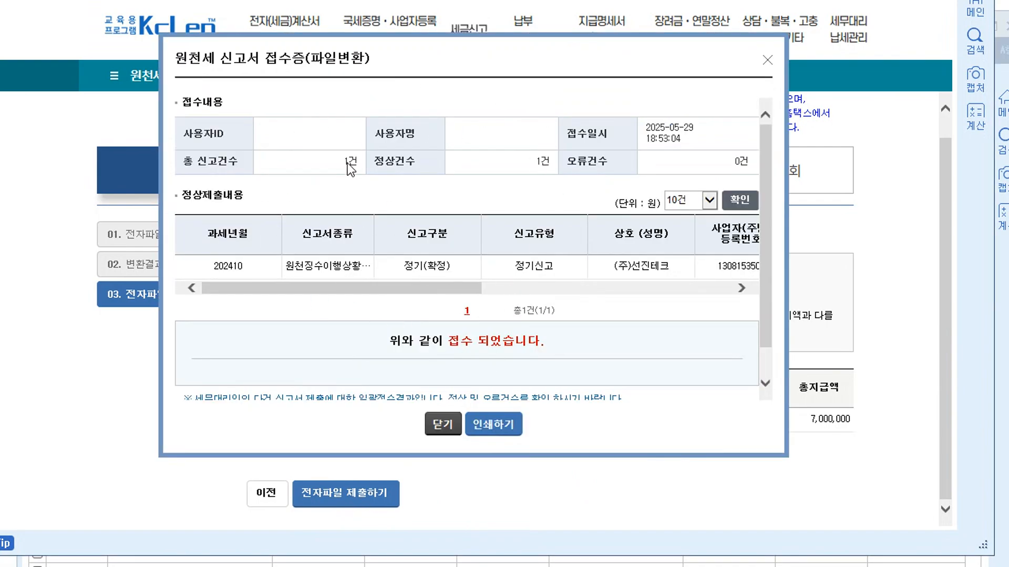
pyautogui.click(430, 425)
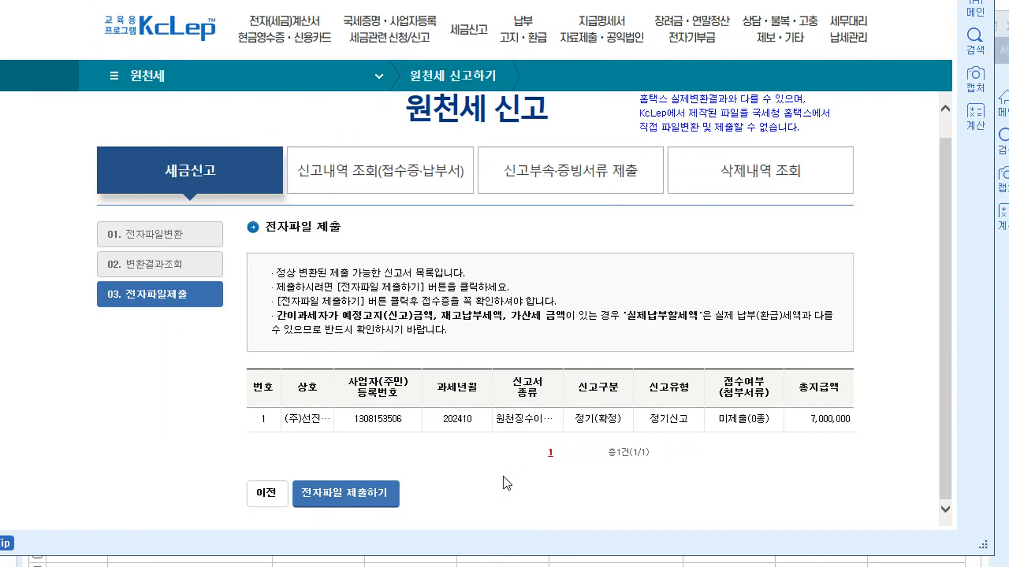